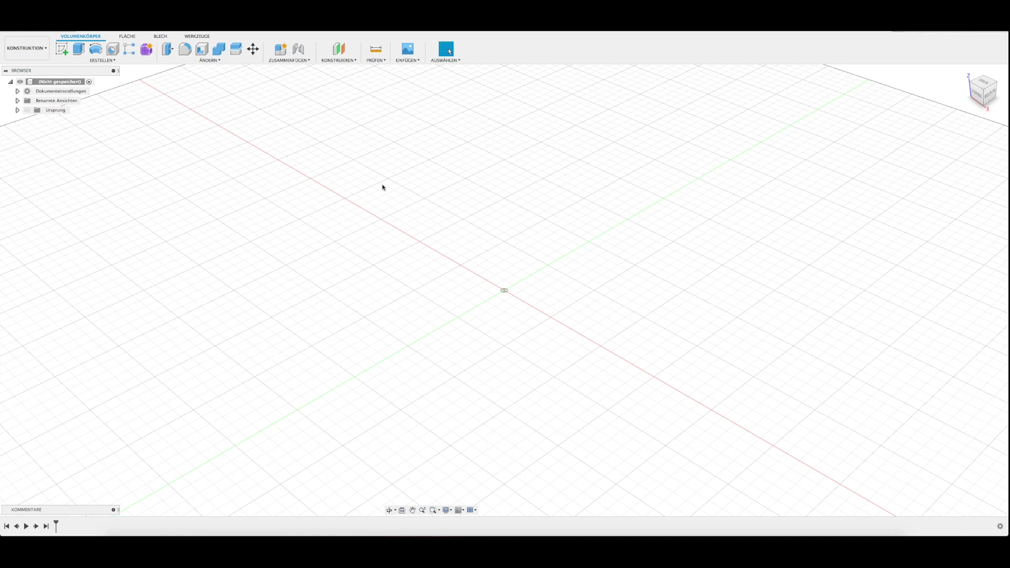
Start a new sketch on the horizontal XY origin plane, viewed from the top
click(63, 51)
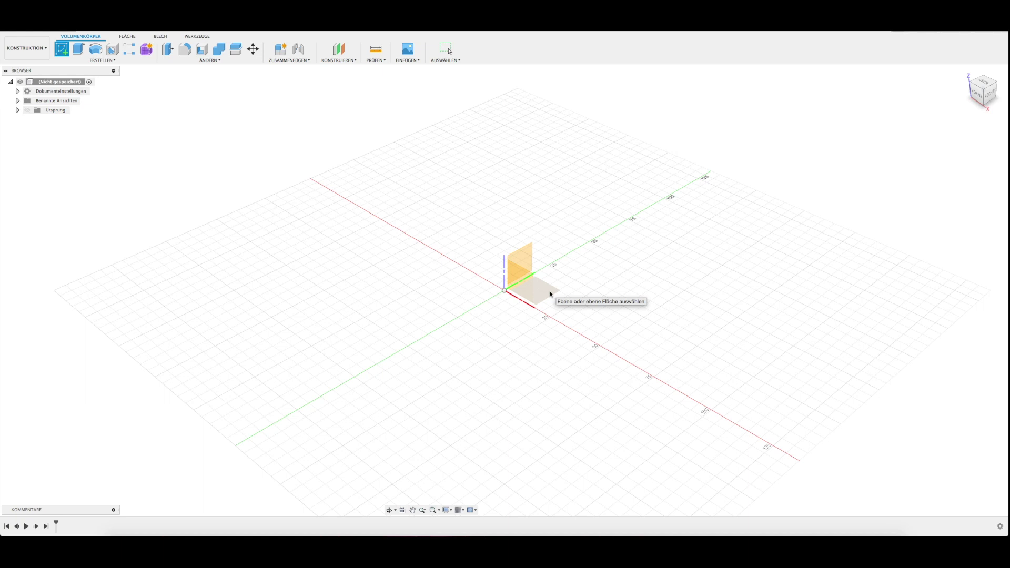
click(551, 295)
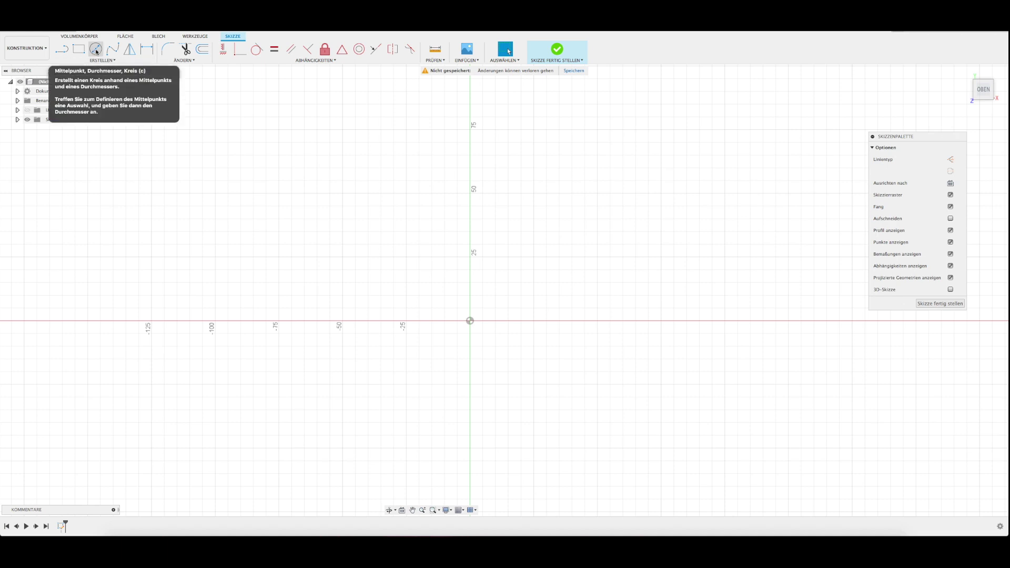
Draw a centre-diameter circle of Ø54 mm at the sketch origin
click(96, 51)
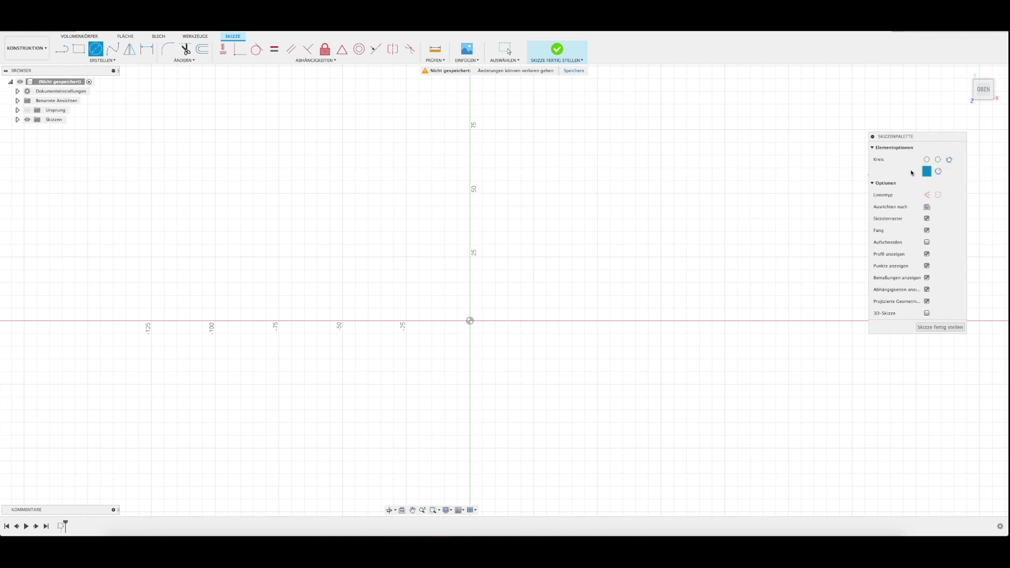
click(474, 326)
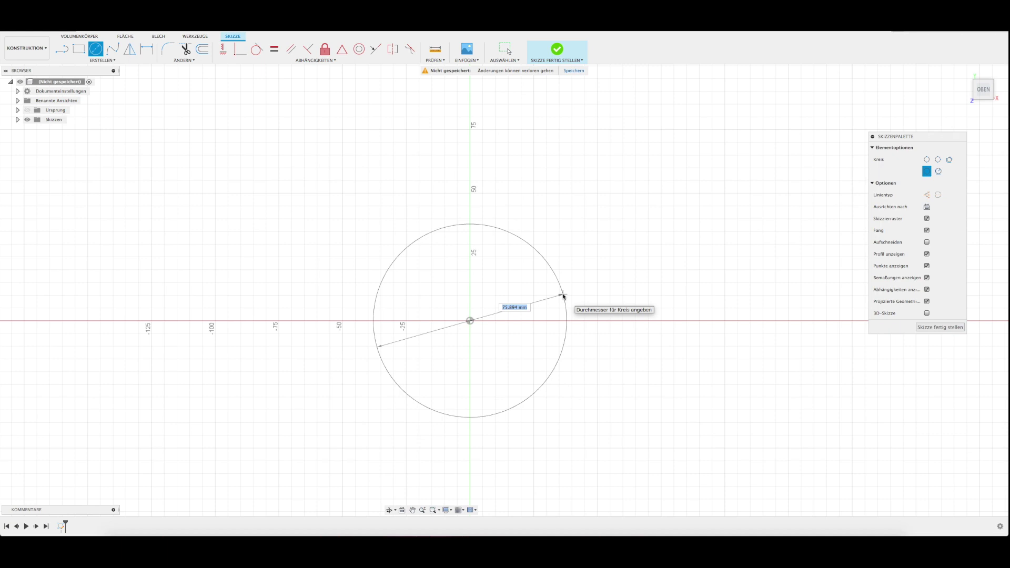
key(Tab)
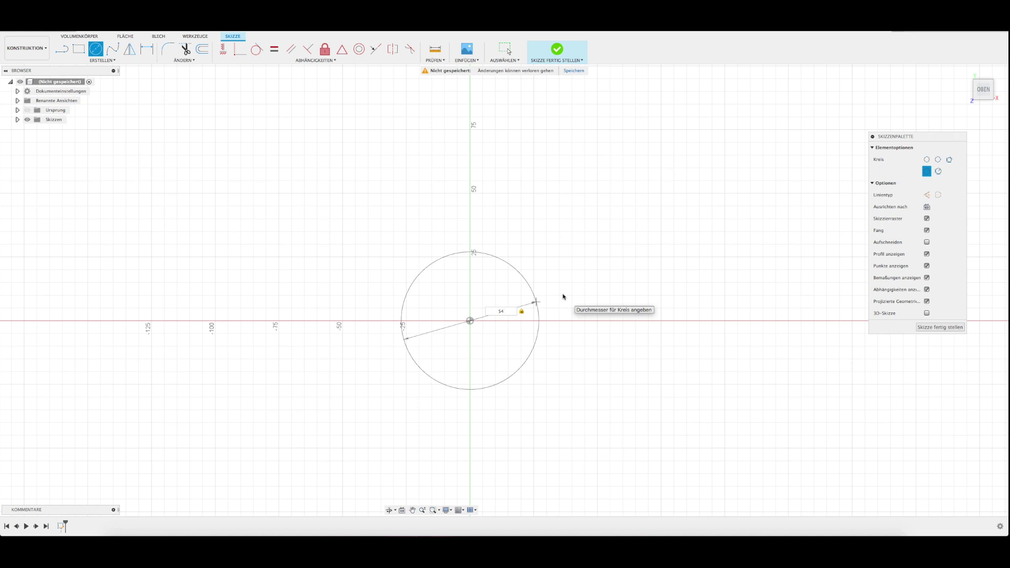
key(Return)
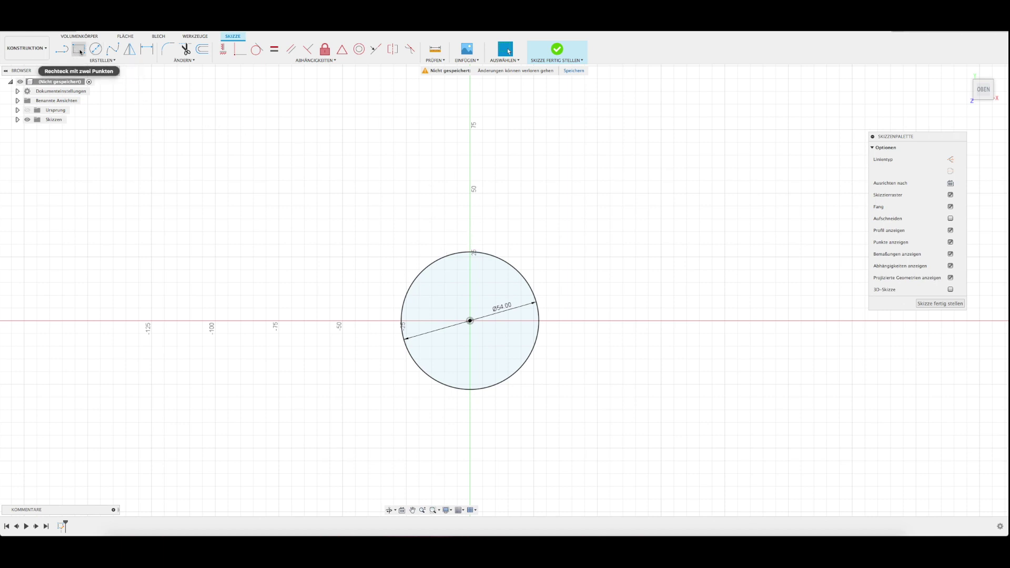
Draw a centre rectangle on the circle's centre with its corner outside the circle
click(79, 50)
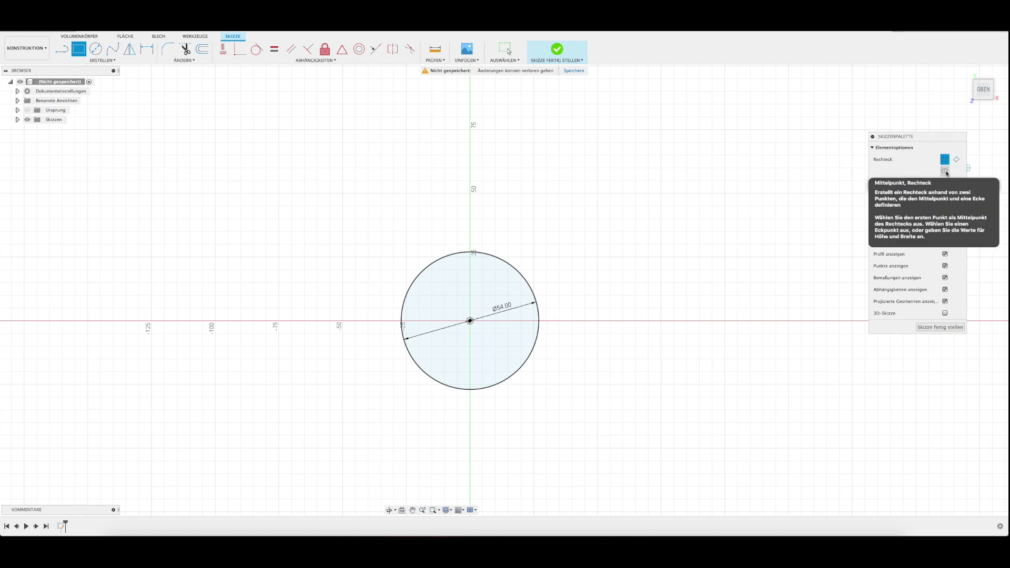
click(945, 171)
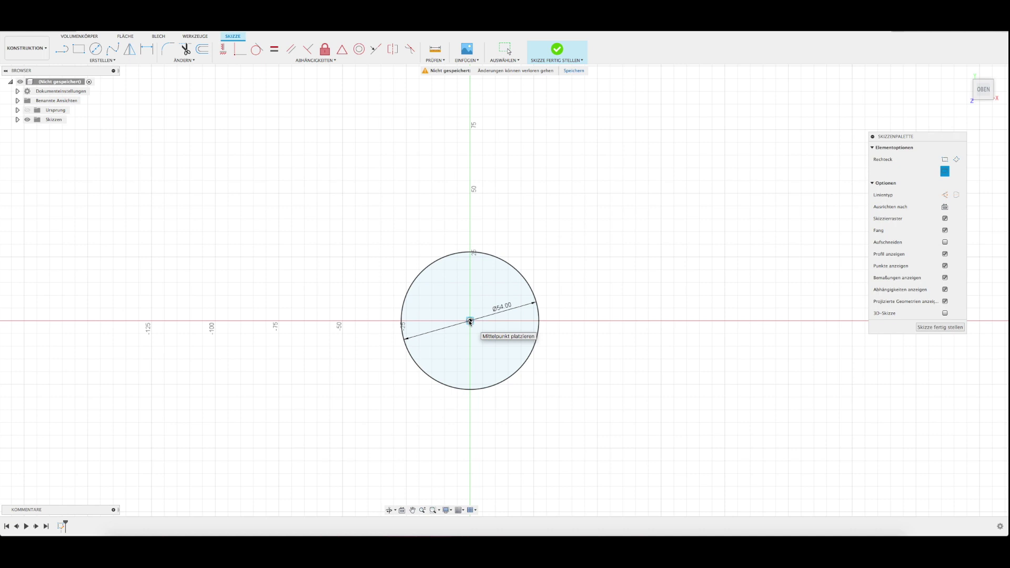
click(470, 321)
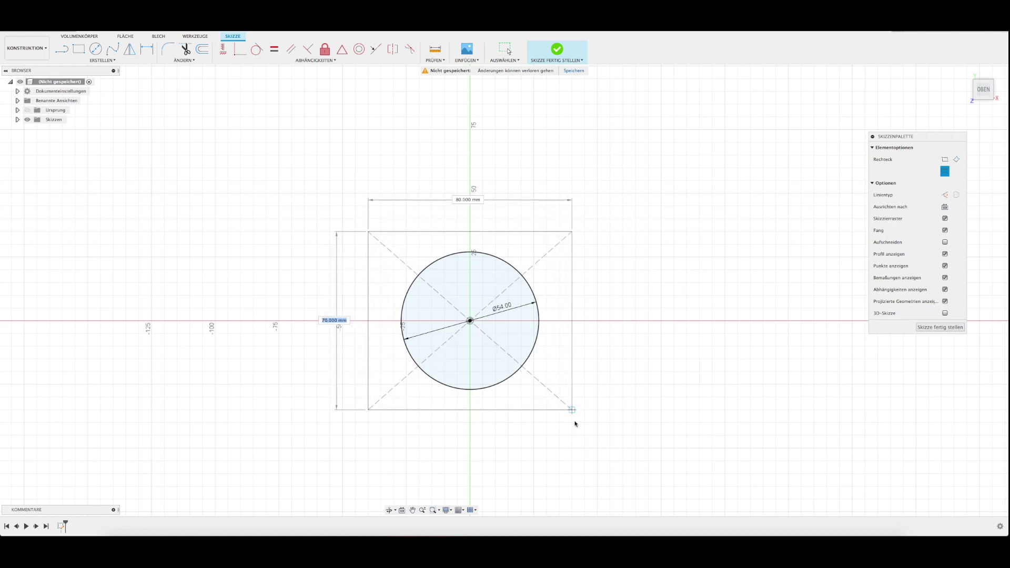
click(585, 439)
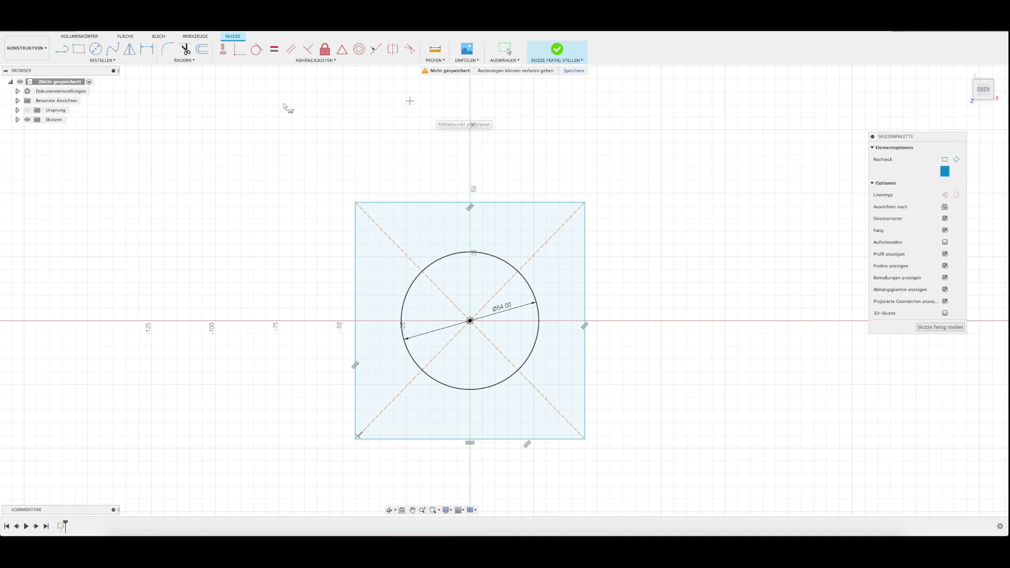
click(112, 61)
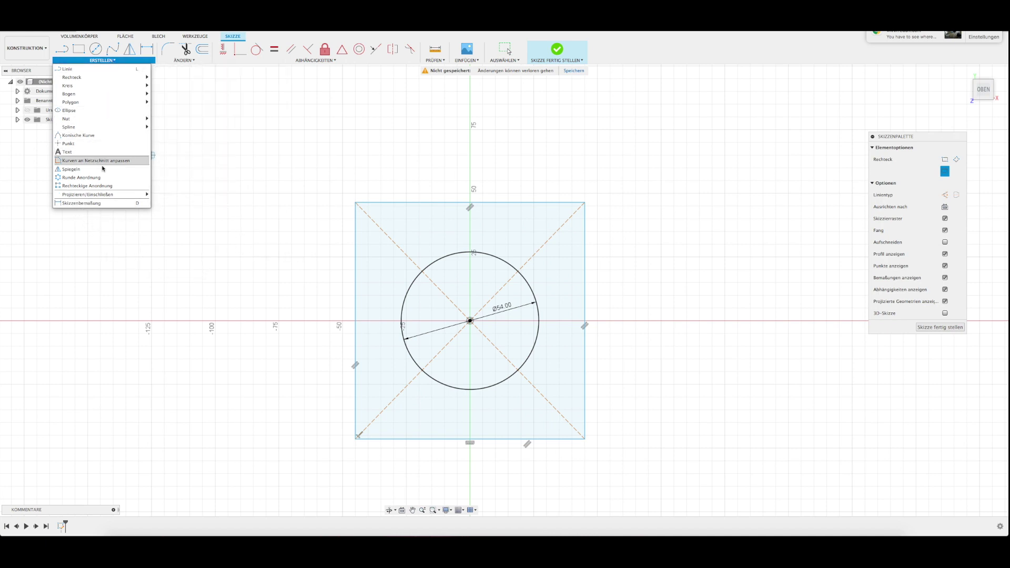
Dimension the rectangle's top edge at 37 mm from the circle centre
click(91, 204)
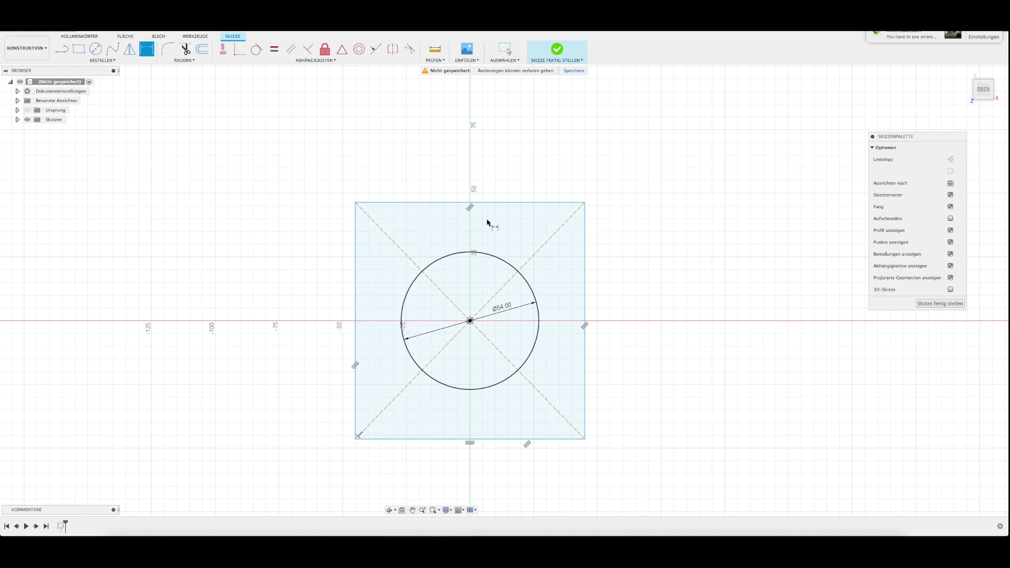
click(476, 203)
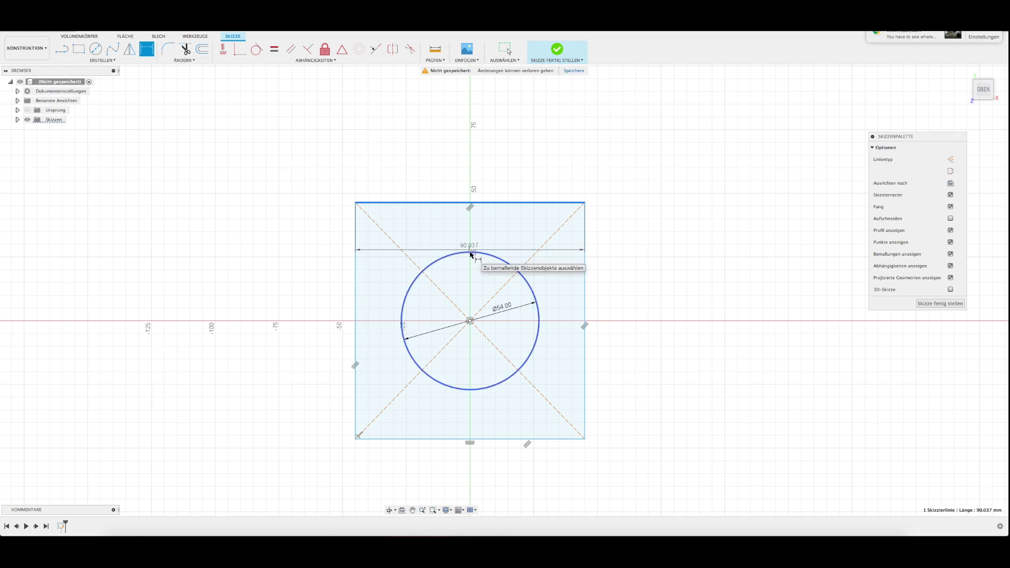
scroll(470, 254, up, 3)
scroll(470, 254, up, 3)
scroll(470, 254, up, 4)
scroll(470, 254, up, 3)
scroll(470, 253, up, 2)
click(469, 252)
scroll(469, 253, up, 2)
scroll(469, 254, down, 2)
scroll(470, 254, down, 3)
scroll(470, 254, down, 3)
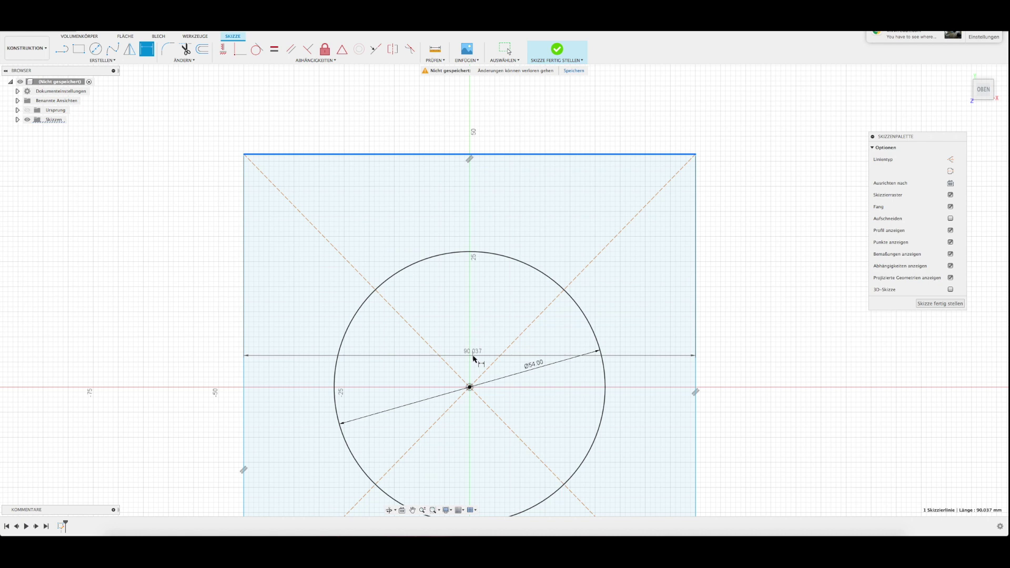
scroll(464, 225, down, 3)
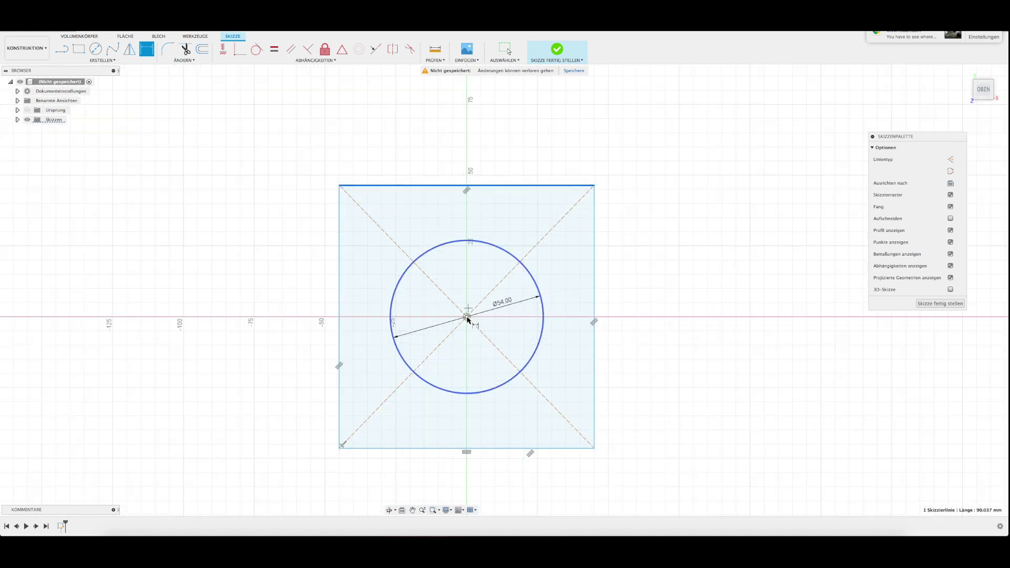
click(466, 317)
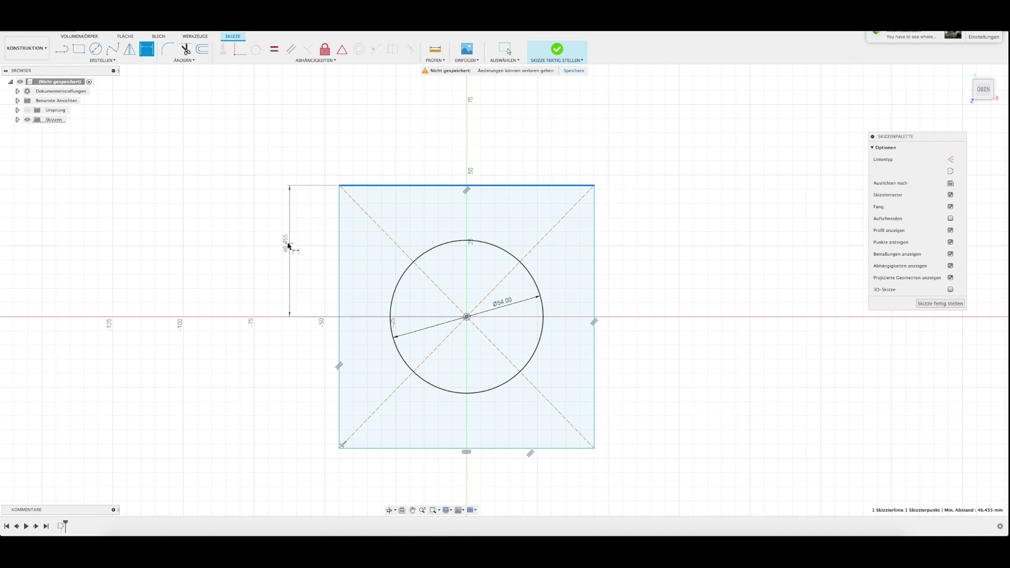
click(277, 246)
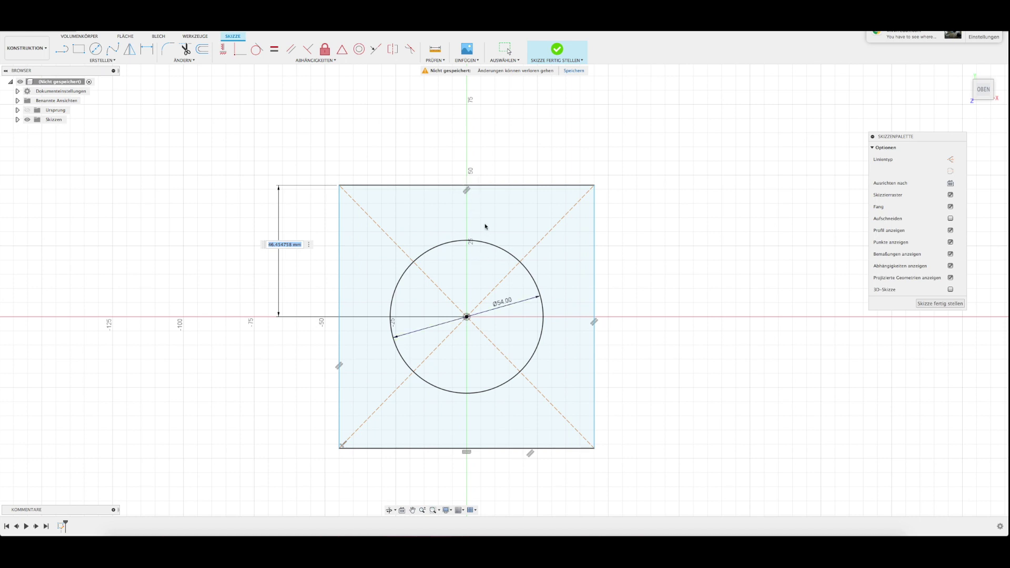
text(37)
key(Return)
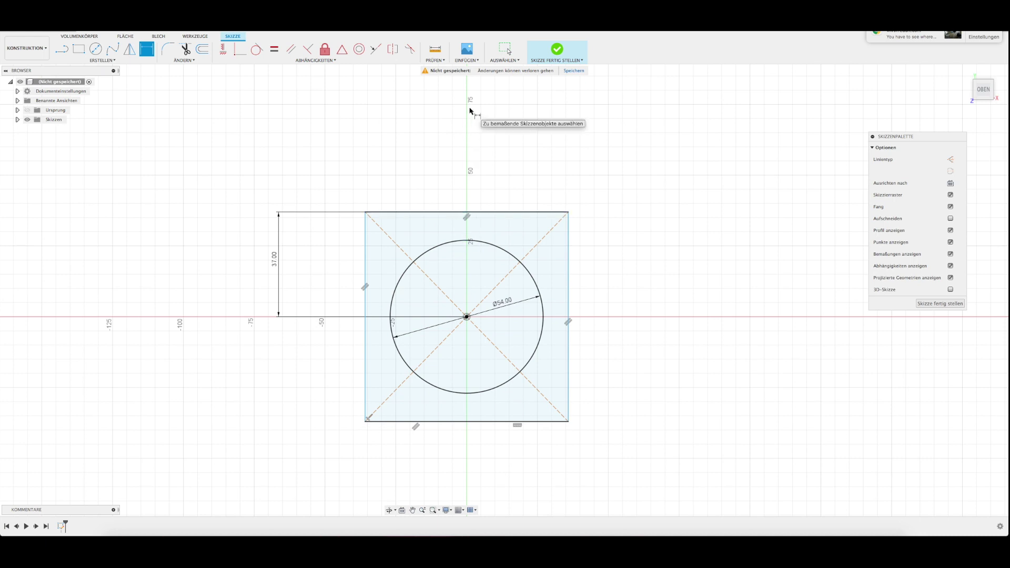
click(436, 51)
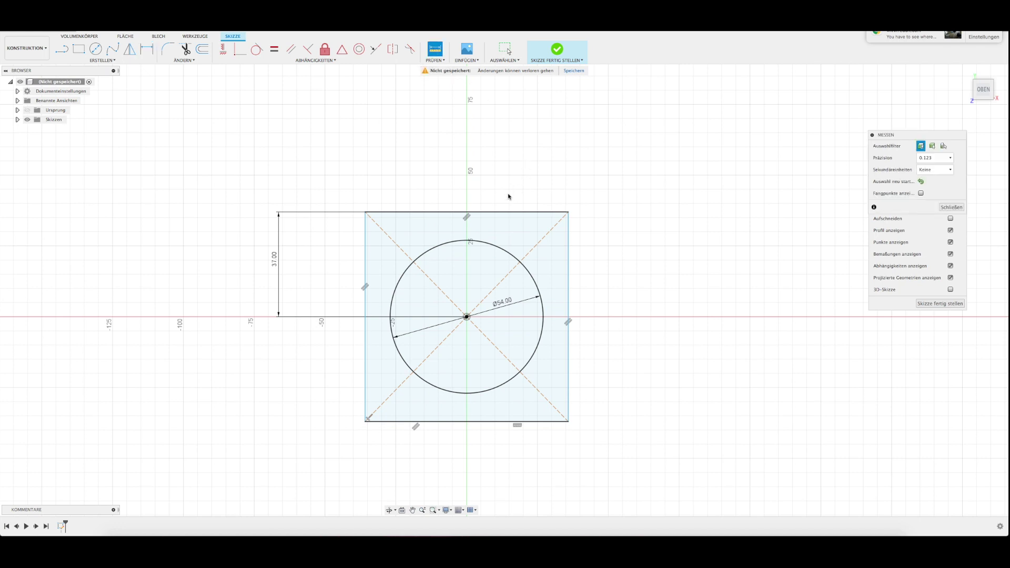
click(497, 212)
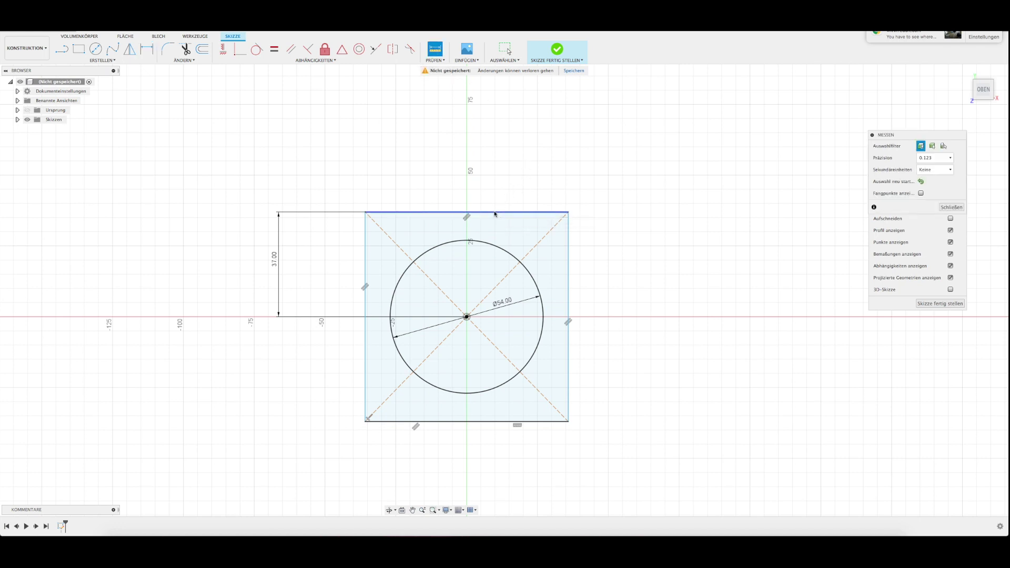
click(467, 241)
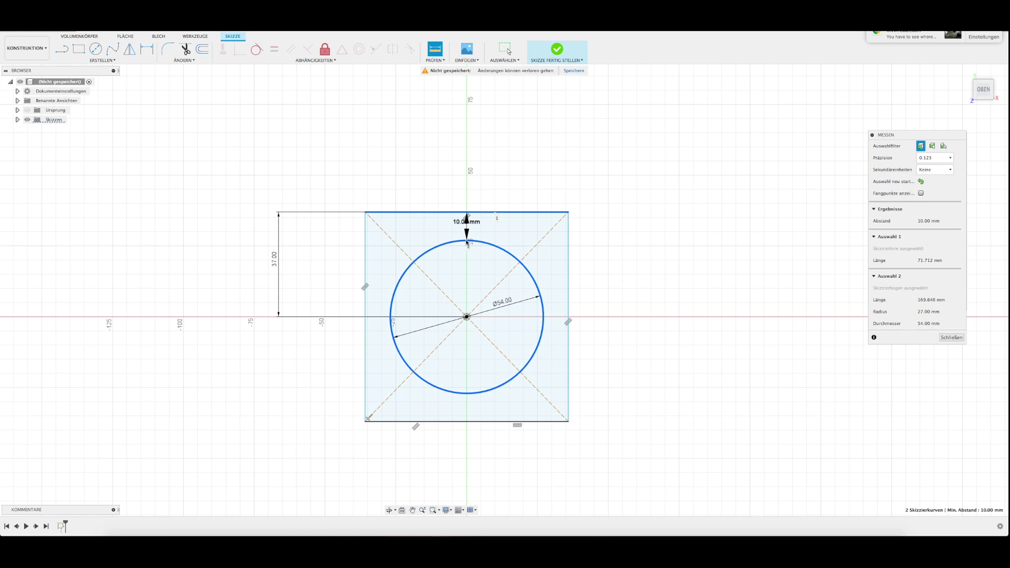
scroll(467, 242, up, 3)
scroll(467, 240, up, 2)
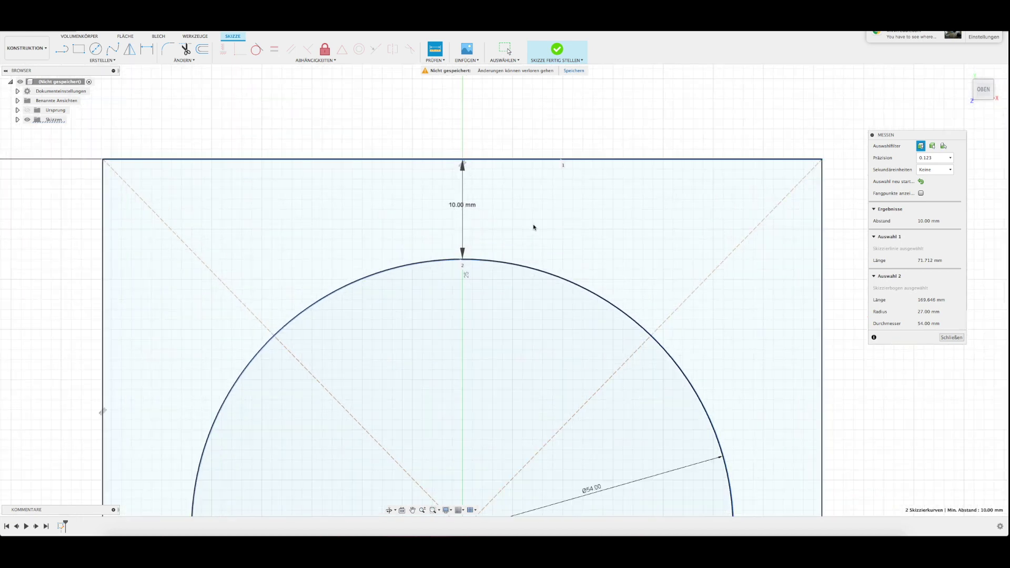
scroll(521, 223, down, 5)
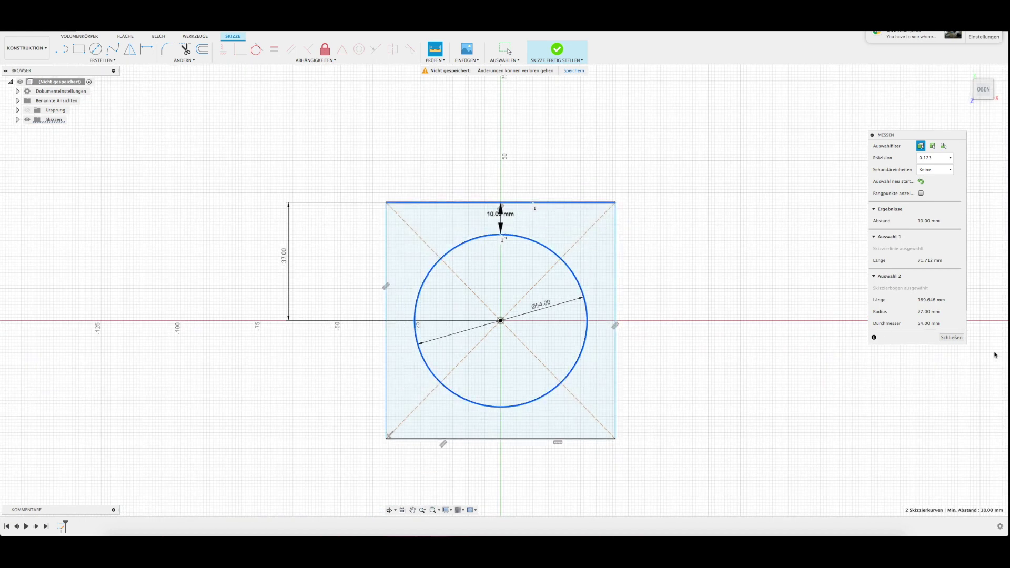
click(951, 337)
click(381, 231)
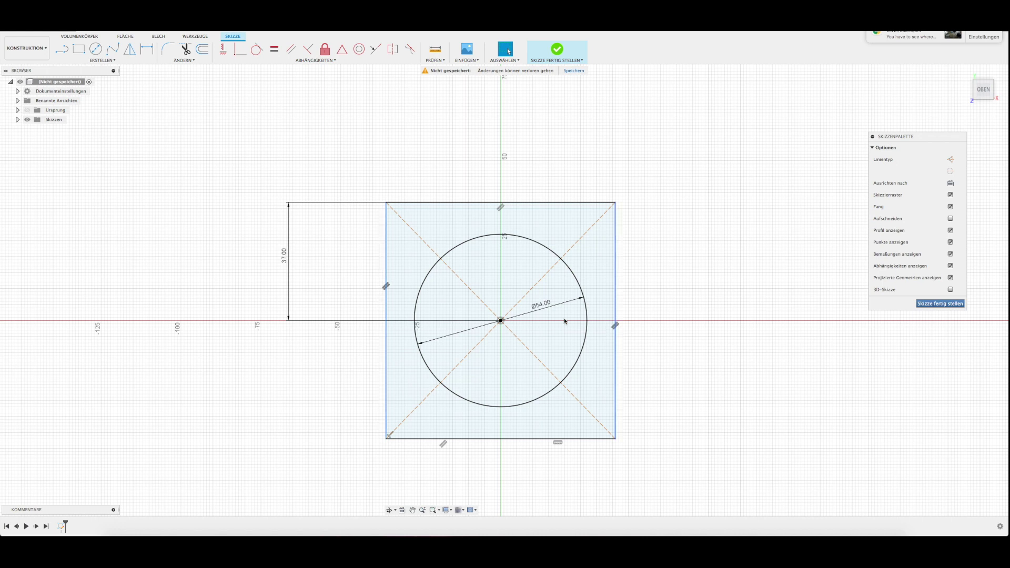
Dimension the rectangle's width between its left and right edges as 80 mm
click(386, 329)
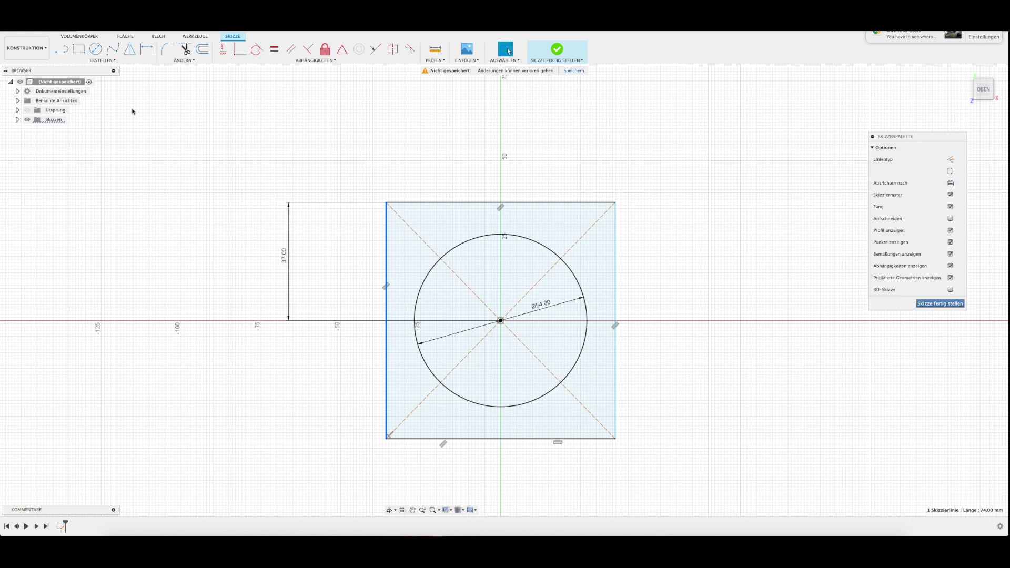
key(d)
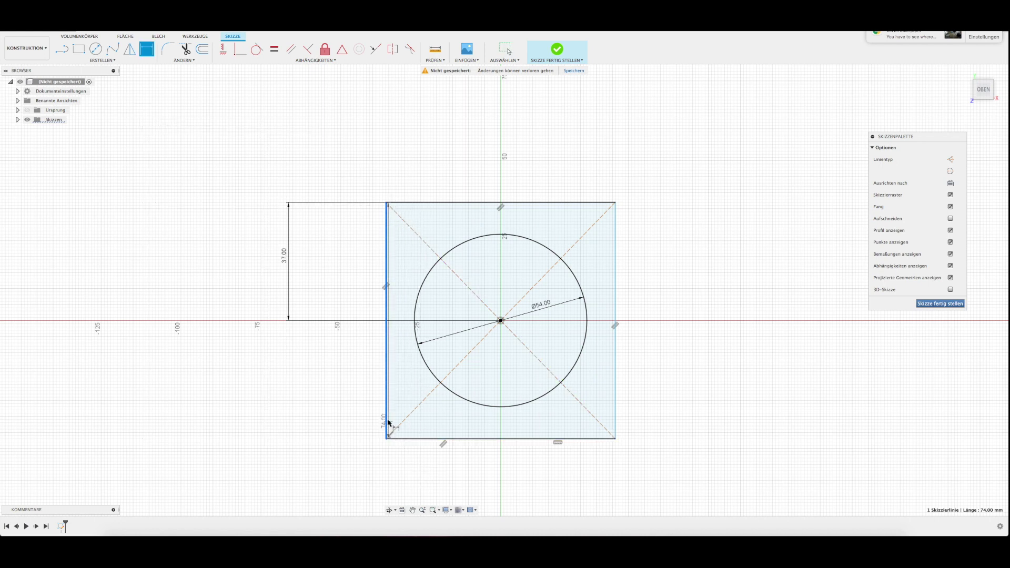
key(Escape)
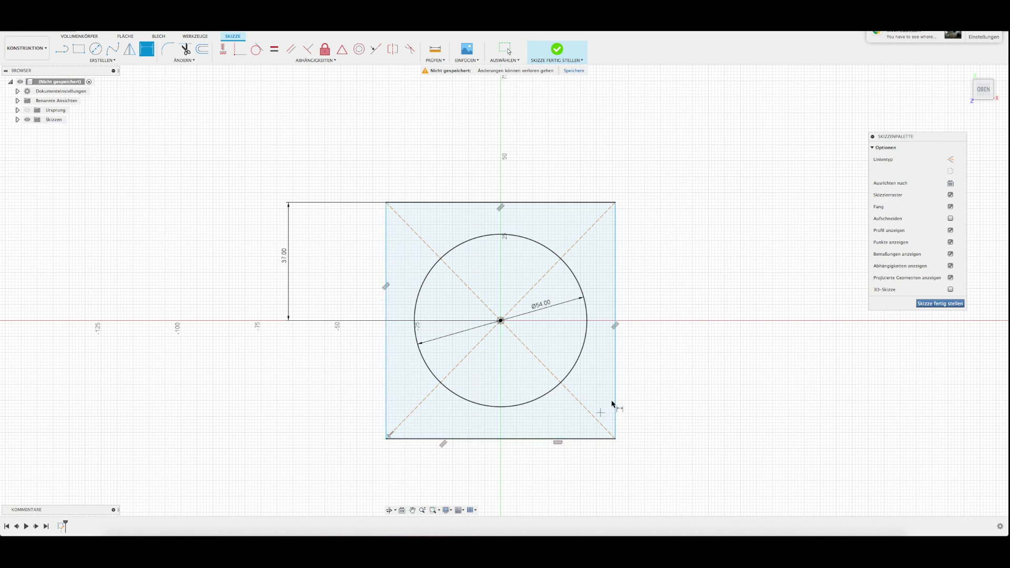
click(616, 402)
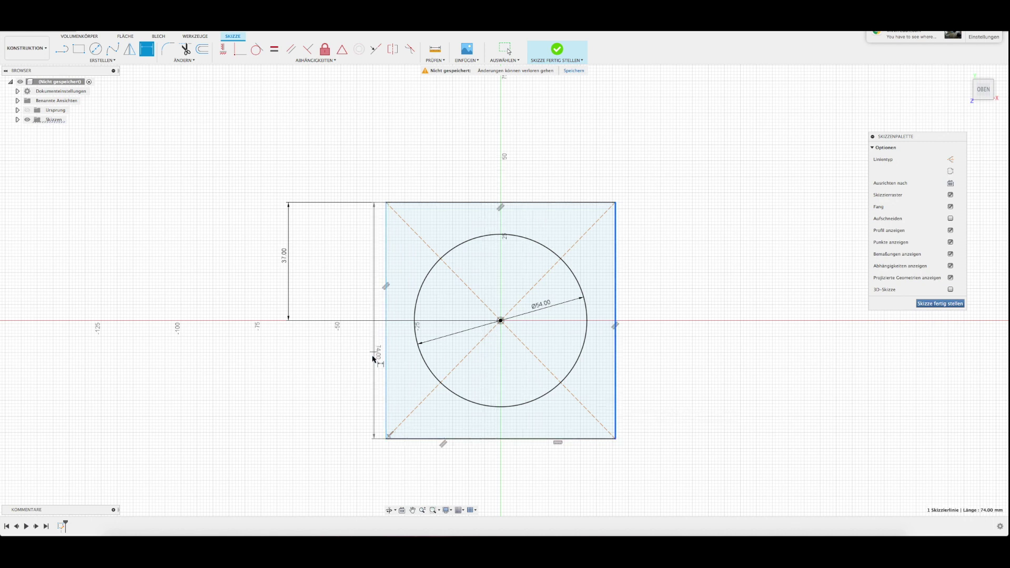
click(386, 374)
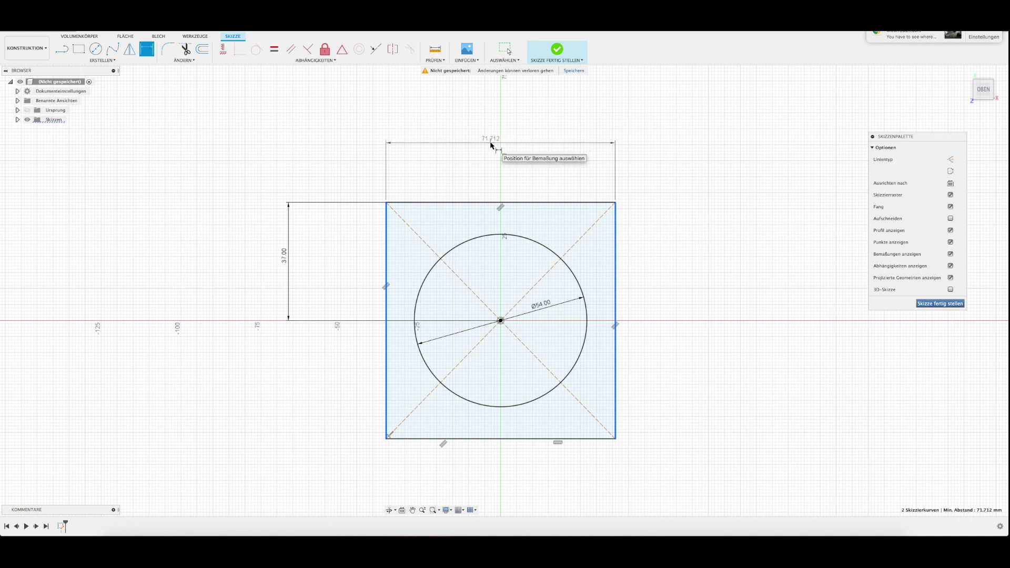
click(490, 145)
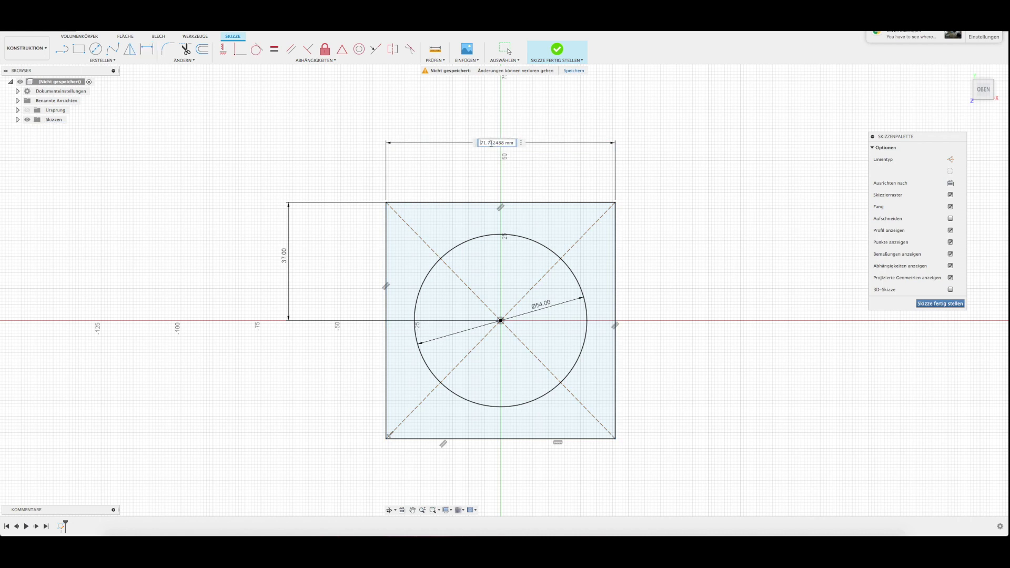
text(80)
key(Return)
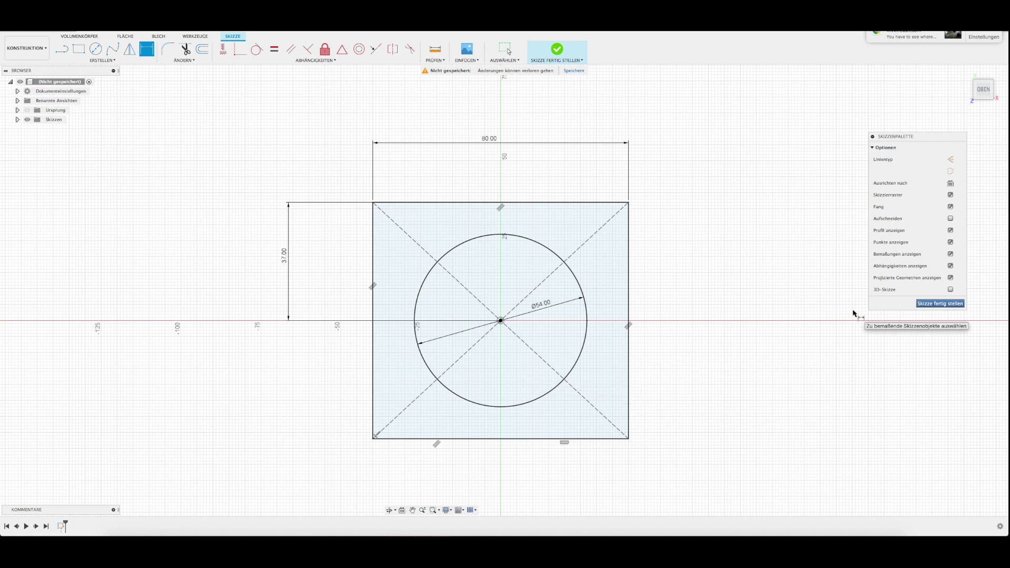
Fillet the rectangle's top-left and top-right corners with a 21.50 mm radius
click(164, 51)
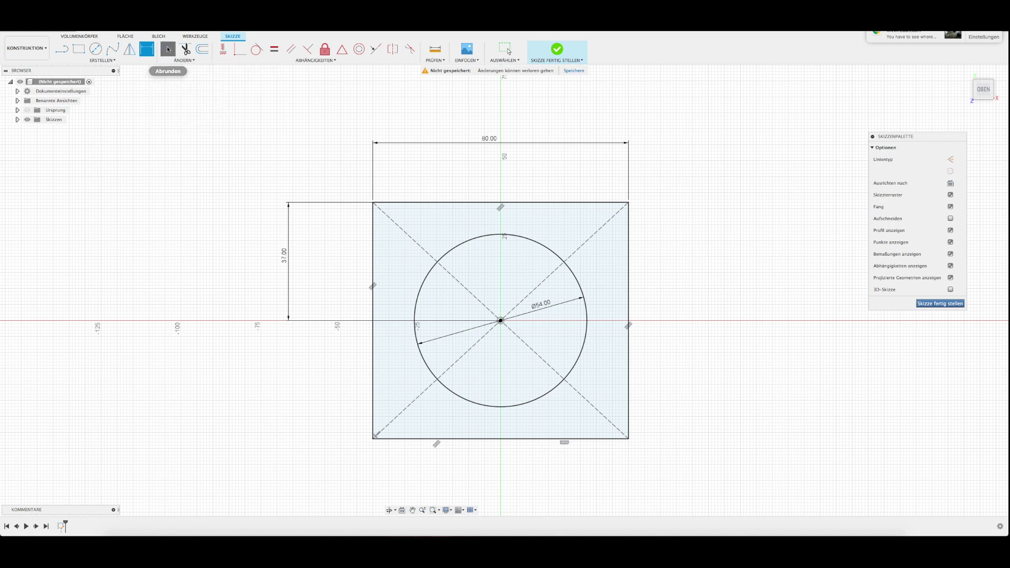
click(374, 214)
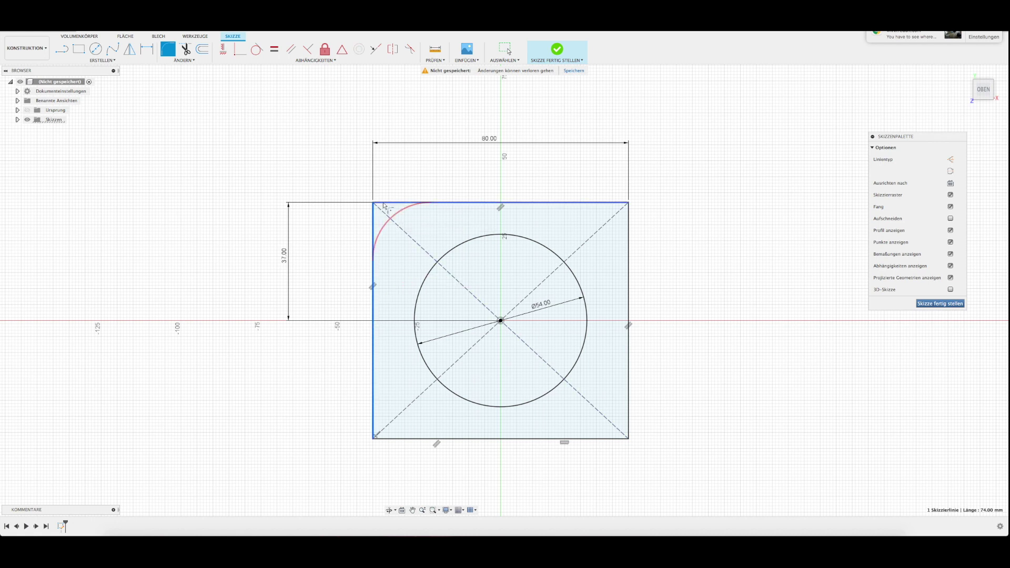
mouse_move(385, 214)
mouse_down()
mouse_move(402, 230)
mouse_move(378, 208)
mouse_up()
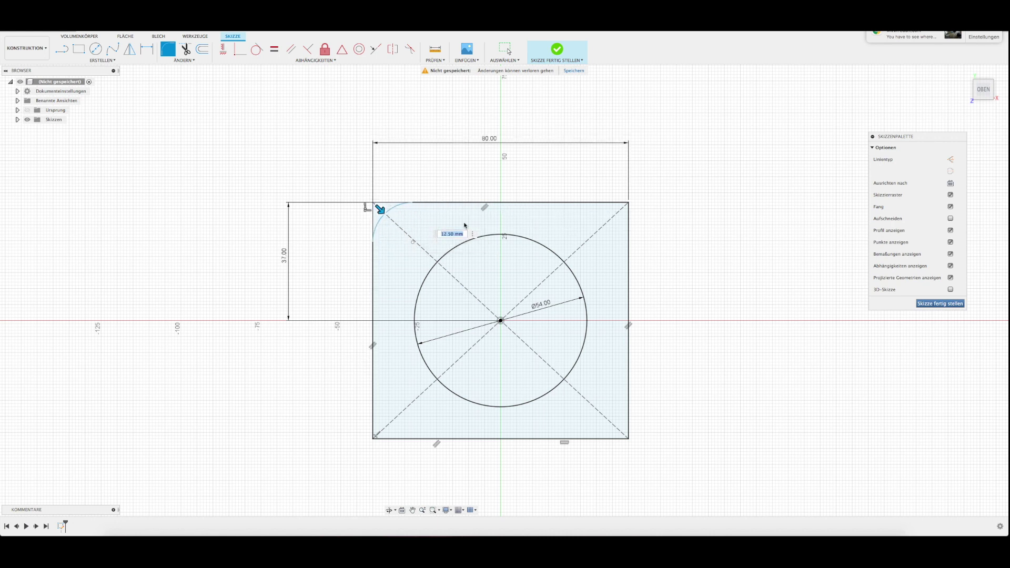
drag(381, 210, 388, 217)
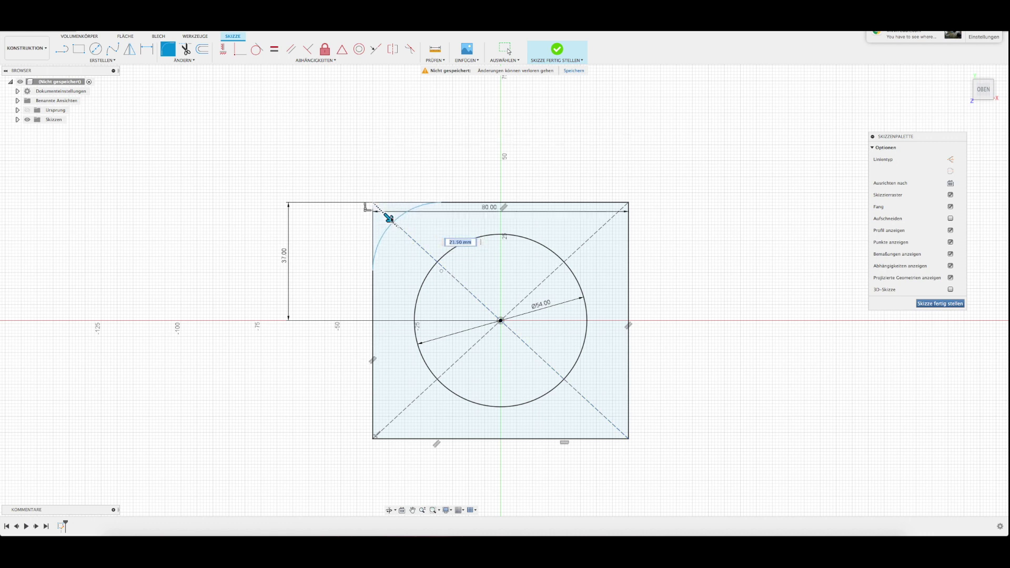
drag(388, 217, 390, 219)
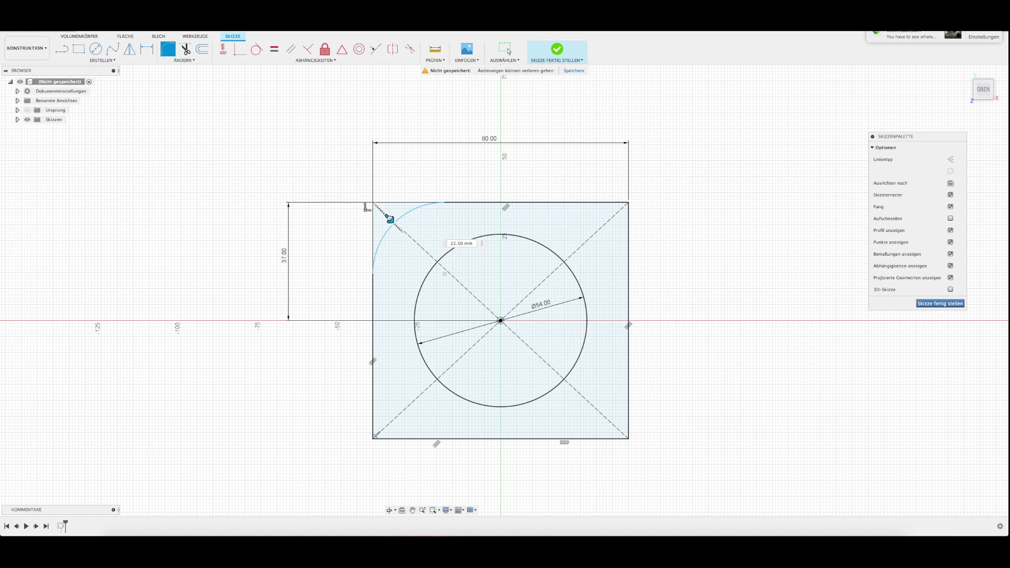
drag(390, 219, 411, 239)
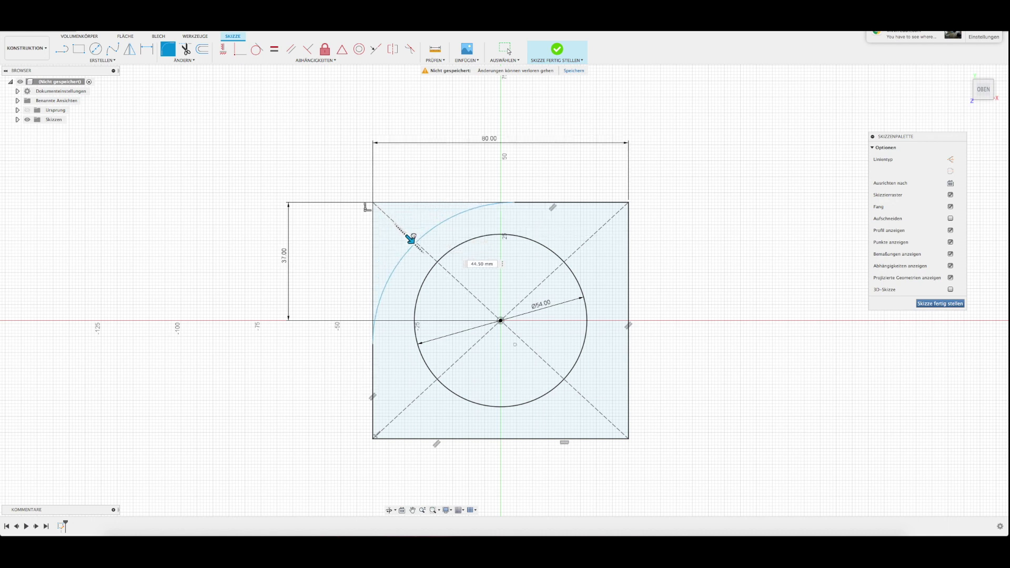
mouse_move(411, 239)
mouse_down()
mouse_move(374, 205)
mouse_move(395, 222)
mouse_move(388, 217)
mouse_up()
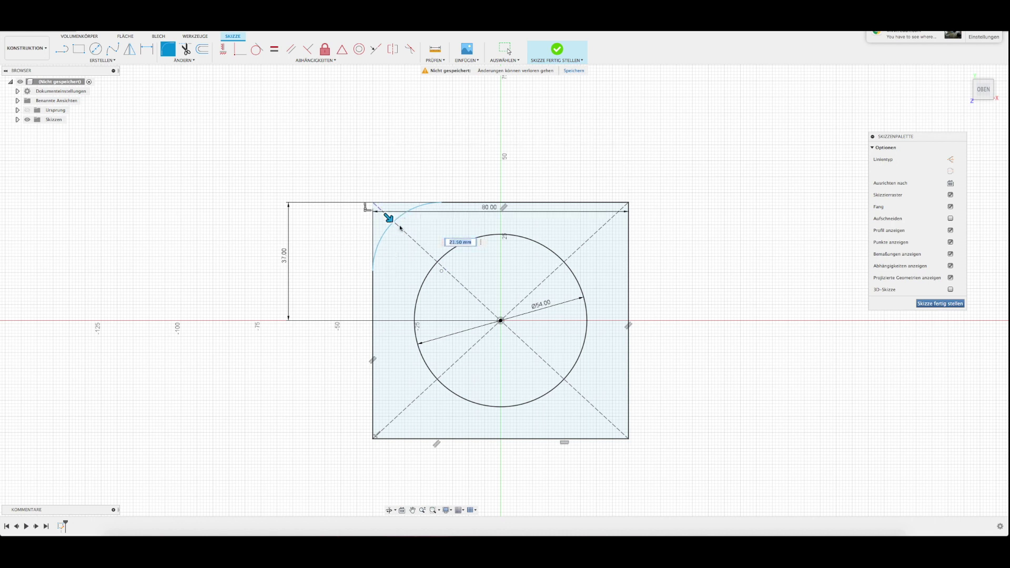
click(621, 205)
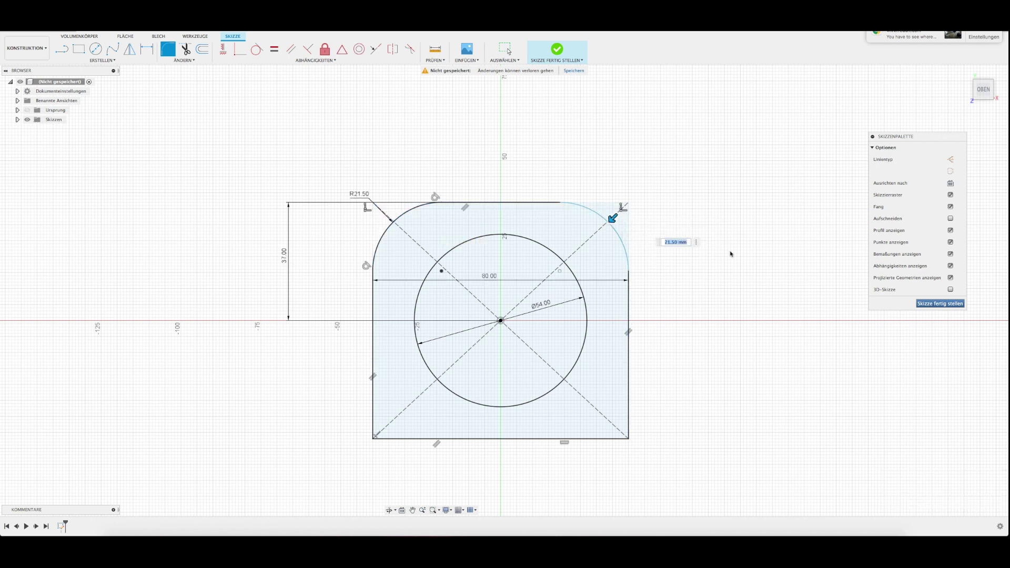
key(Return)
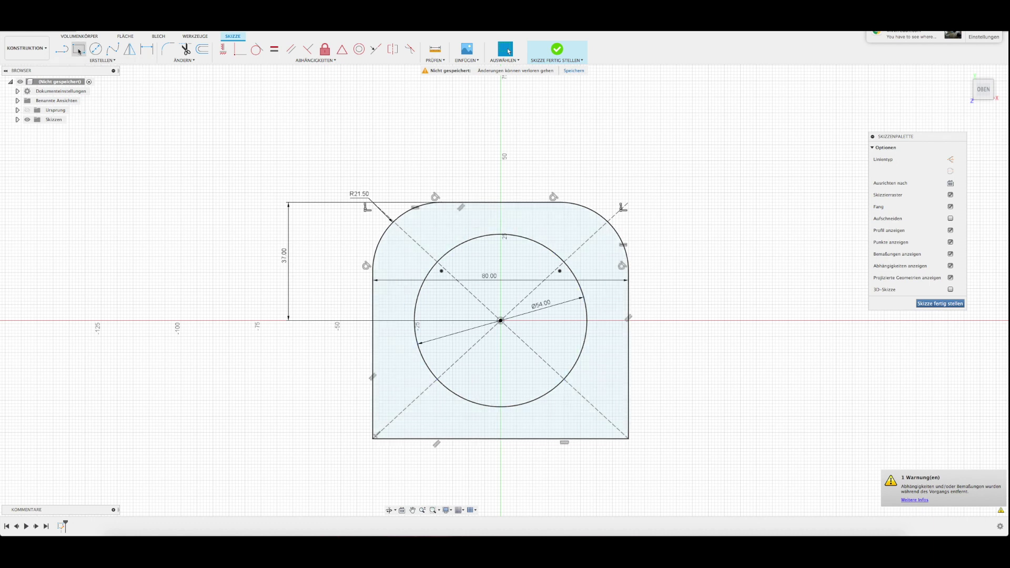
Draw a centre rectangle on the right edge's midpoint to form a tab
click(79, 50)
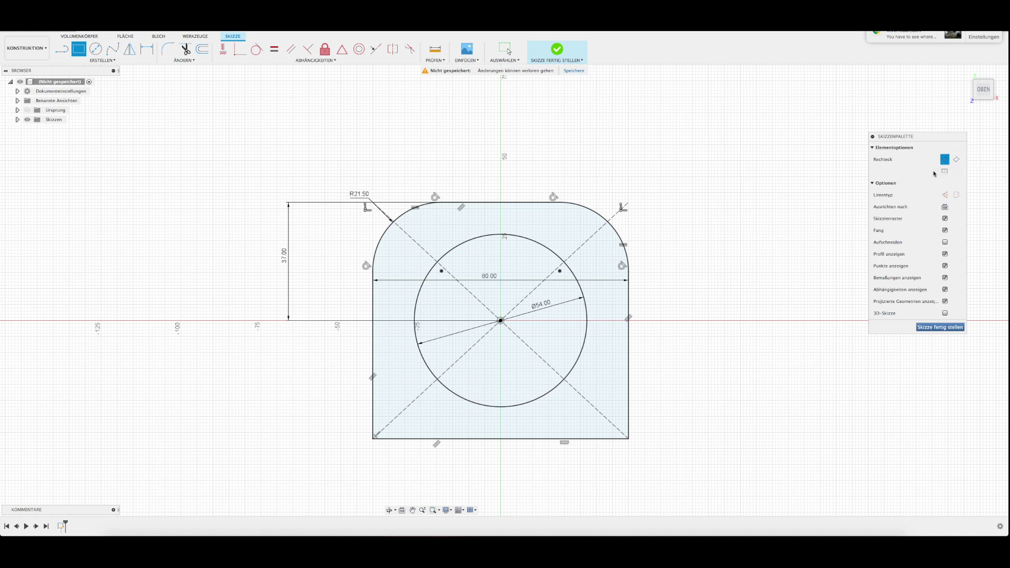
click(944, 171)
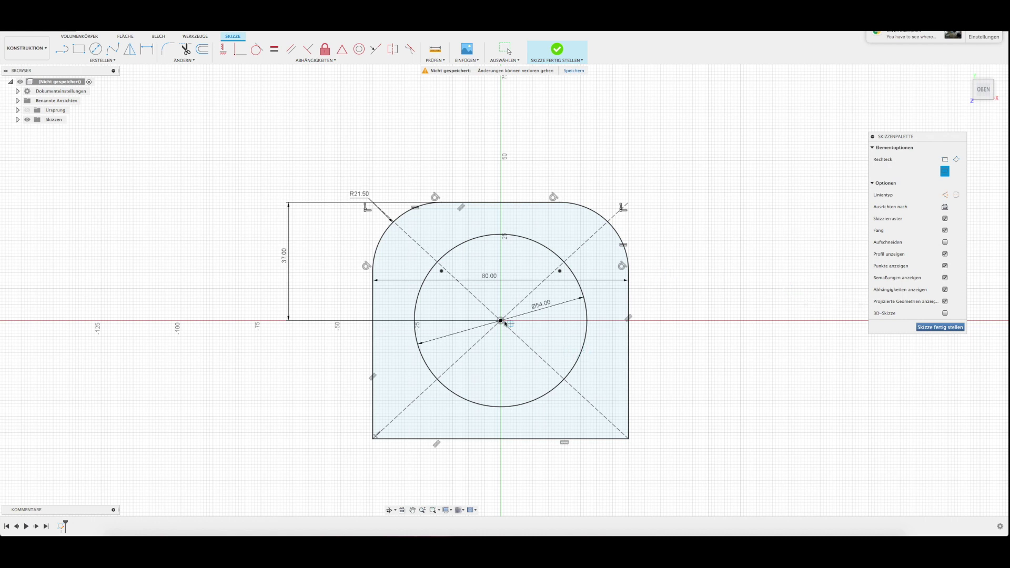
click(629, 320)
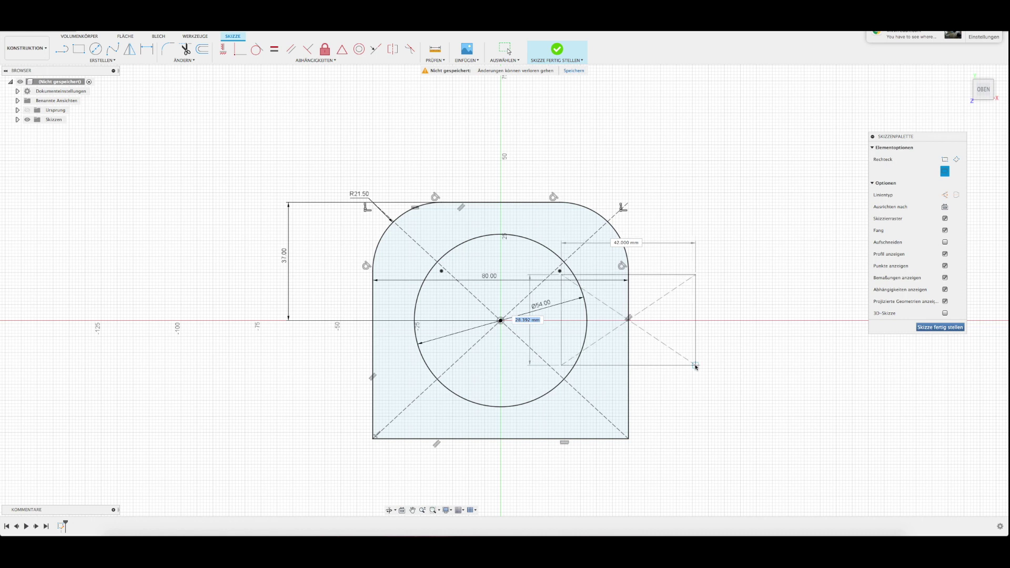
click(692, 365)
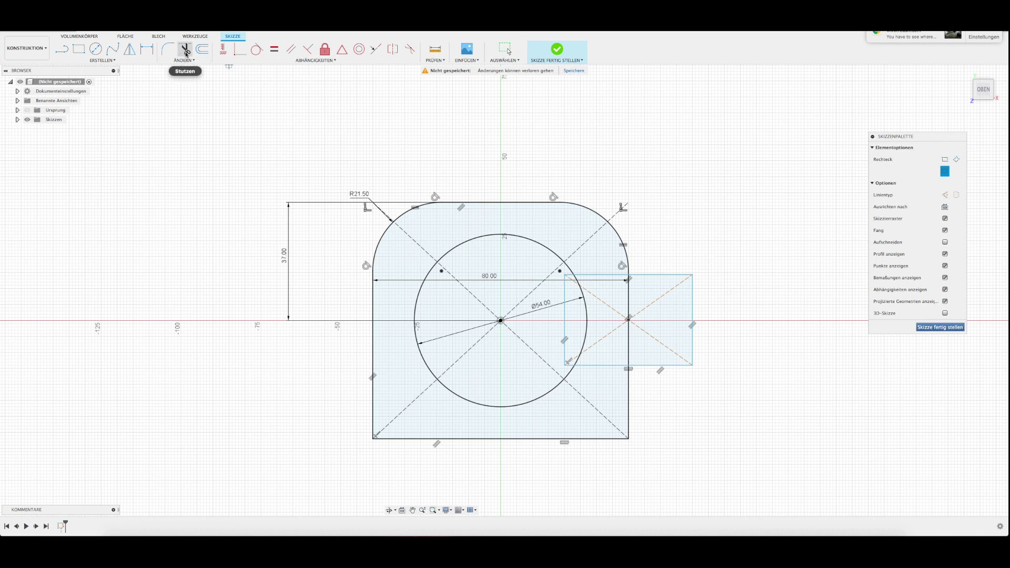
Trim the tab's inner edges and the construction diagonals inside the main shape
click(186, 51)
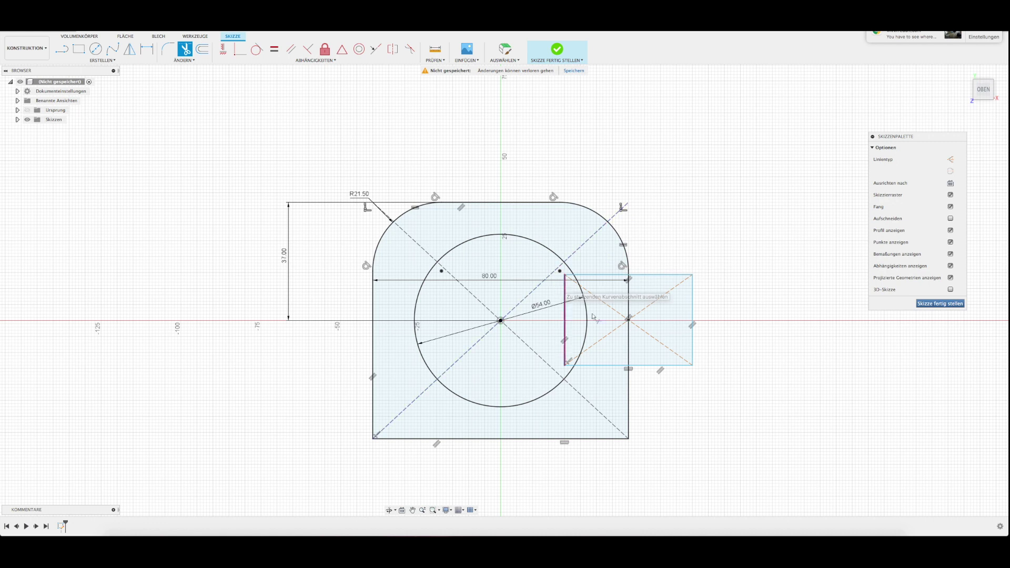
click(611, 276)
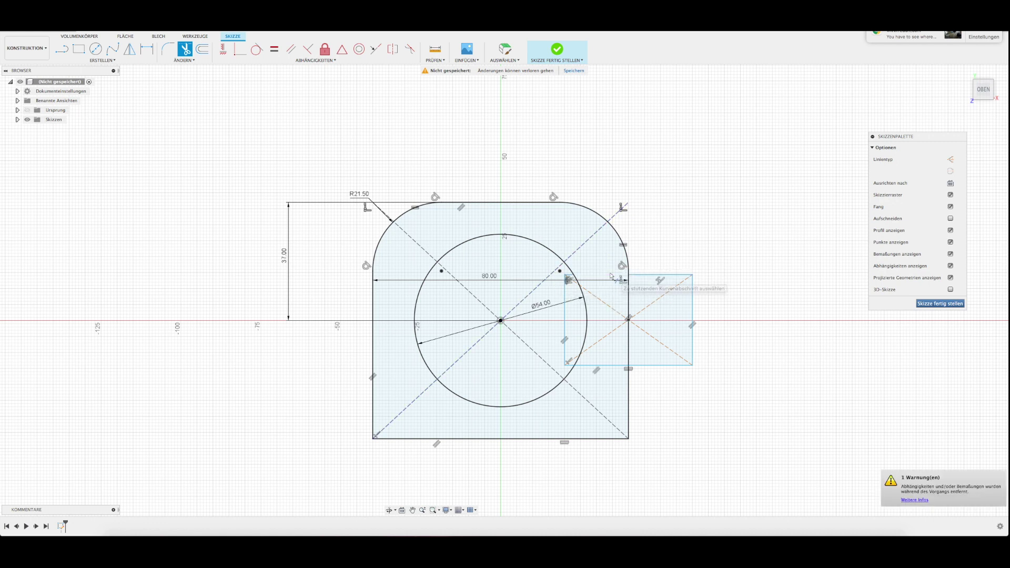
click(565, 295)
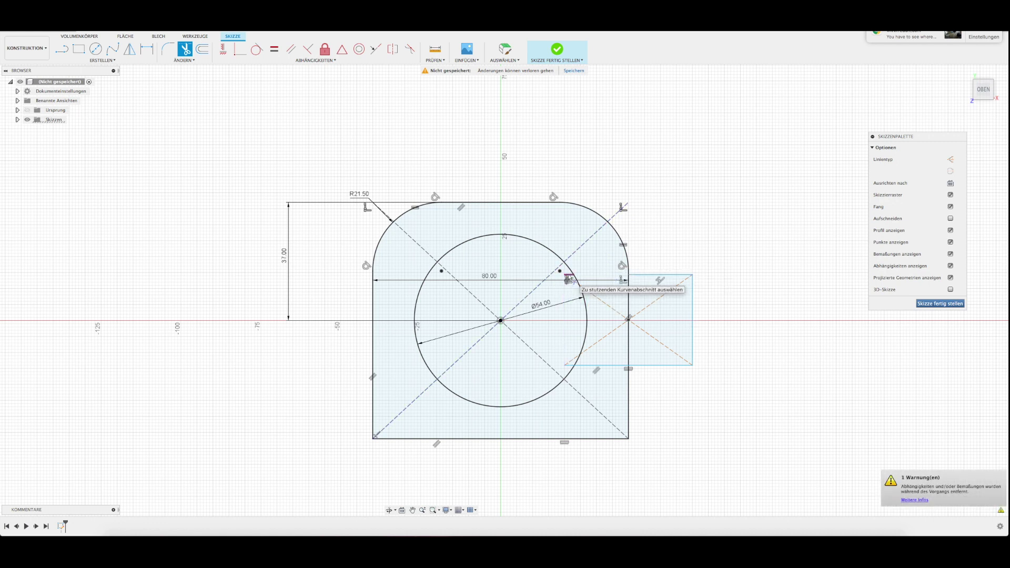
click(599, 366)
click(614, 309)
click(528, 295)
click(415, 245)
click(581, 247)
click(467, 358)
click(431, 388)
click(531, 349)
click(589, 402)
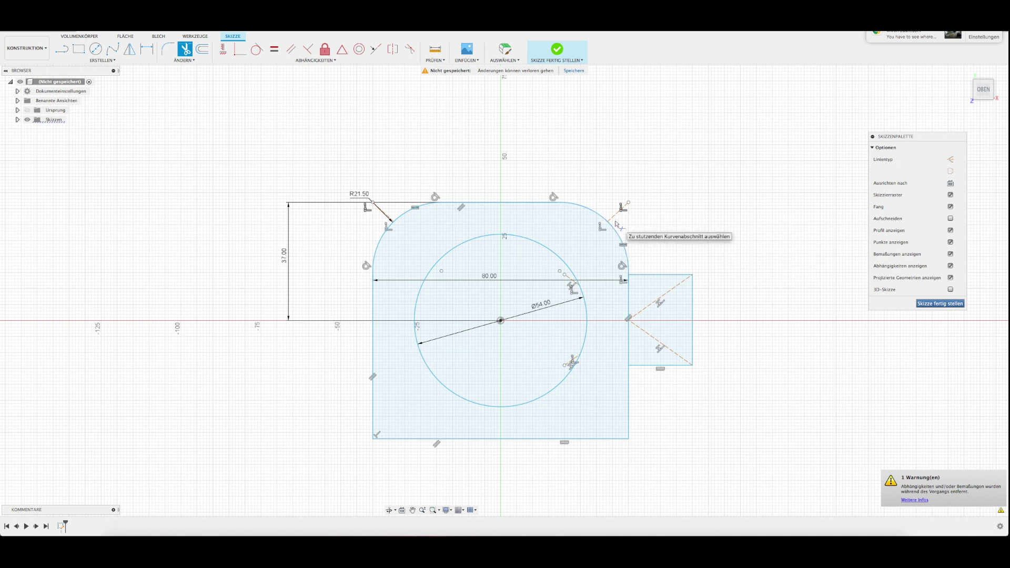
Trim the tab's diagonals and the leftover edge between main shape and tab
click(676, 286)
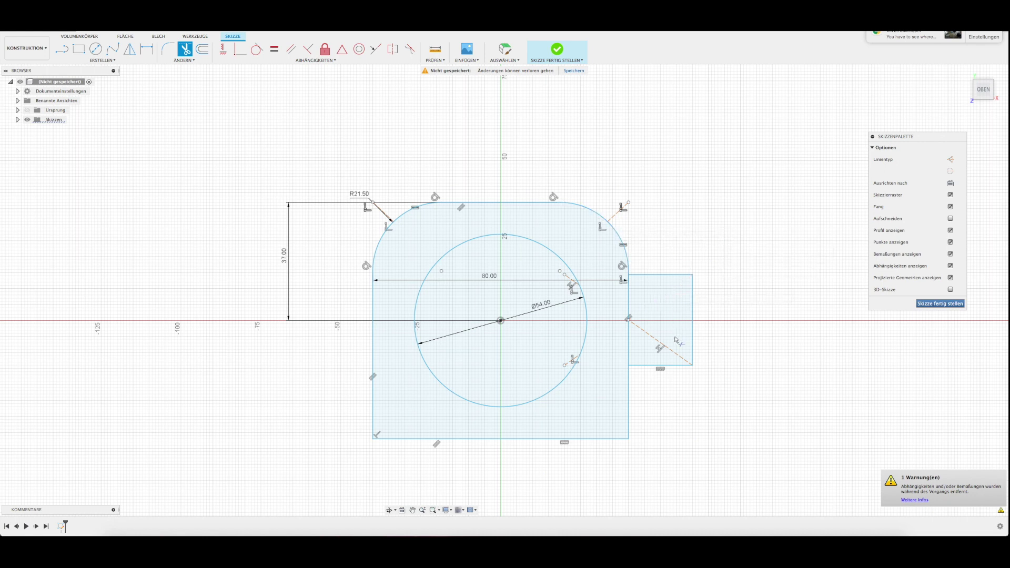
click(674, 356)
click(626, 299)
scroll(631, 287, up, 5)
scroll(642, 269, up, 3)
scroll(631, 289, up, 2)
click(614, 306)
scroll(615, 310, down, 2)
scroll(610, 336, down, 2)
scroll(541, 402, down, 2)
scroll(462, 428, down, 2)
mouse_move(461, 429)
middle_down()
mouse_move(480, 342)
mouse_move(473, 291)
middle_up()
scroll(604, 292, up, 3)
scroll(605, 292, up, 1)
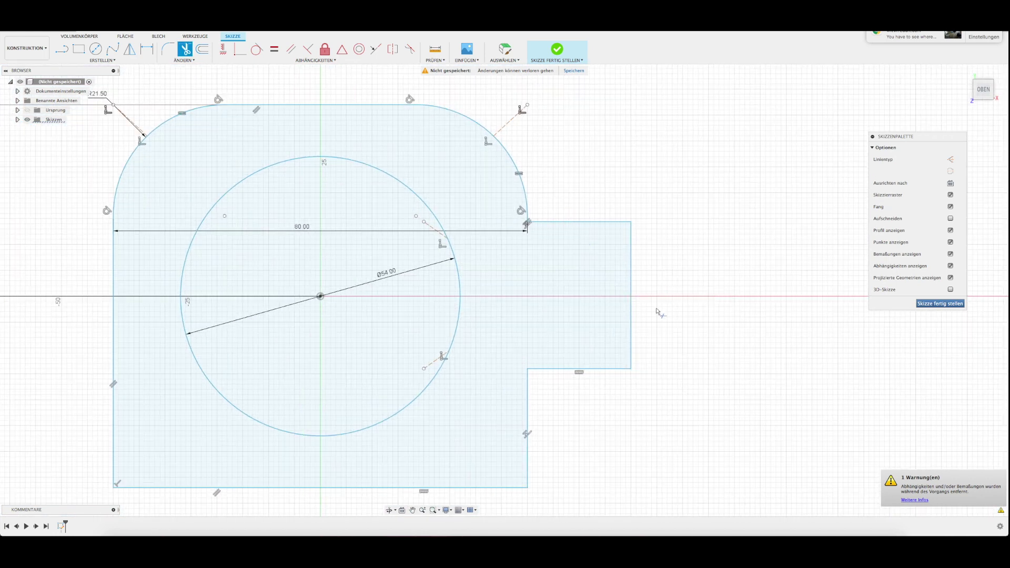
scroll(542, 361, down, 1)
scroll(542, 360, down, 1)
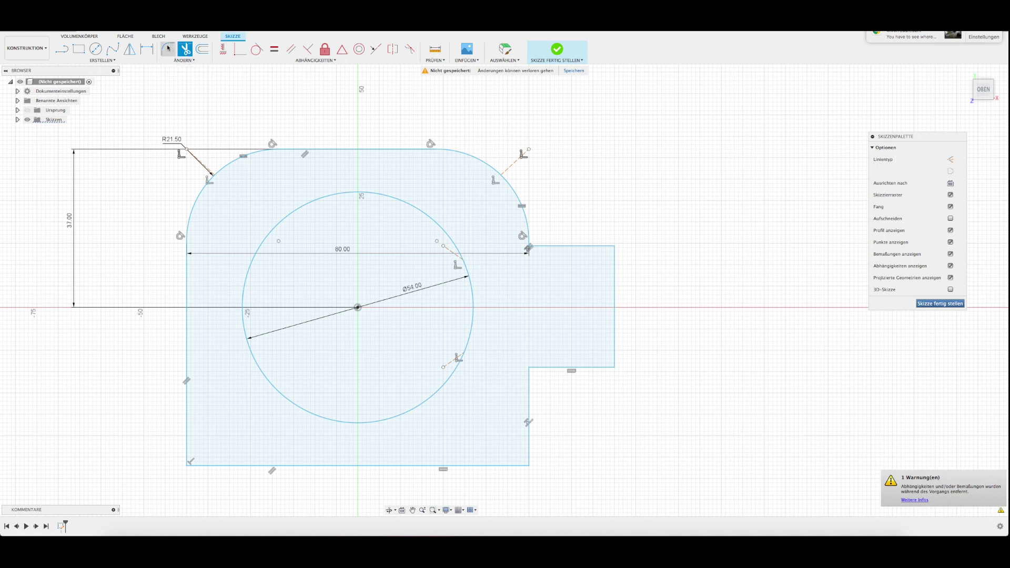
Start a fillet at the inner arc/tab corner, then cancel that first attempt
key(Escape)
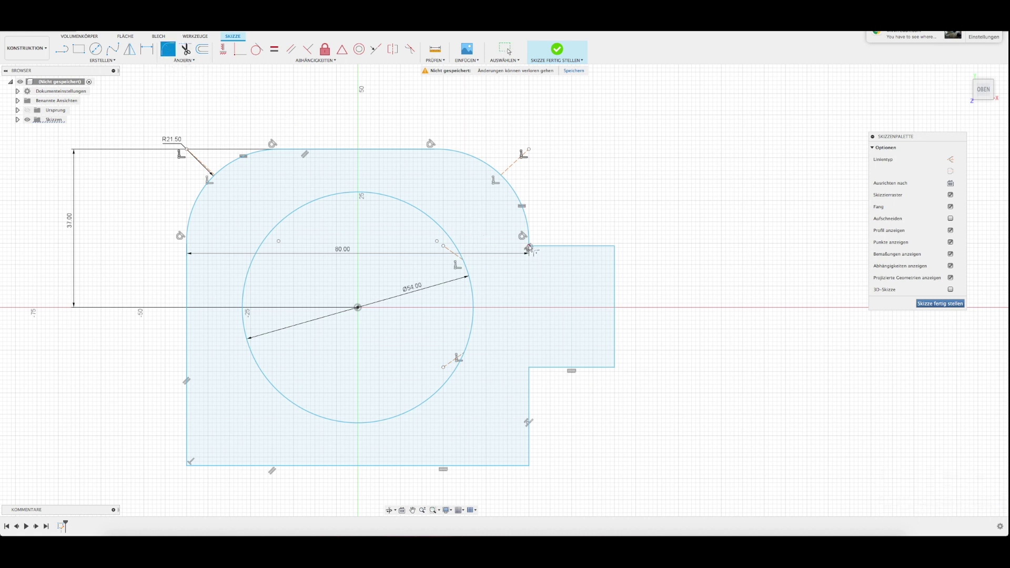
click(530, 244)
click(529, 247)
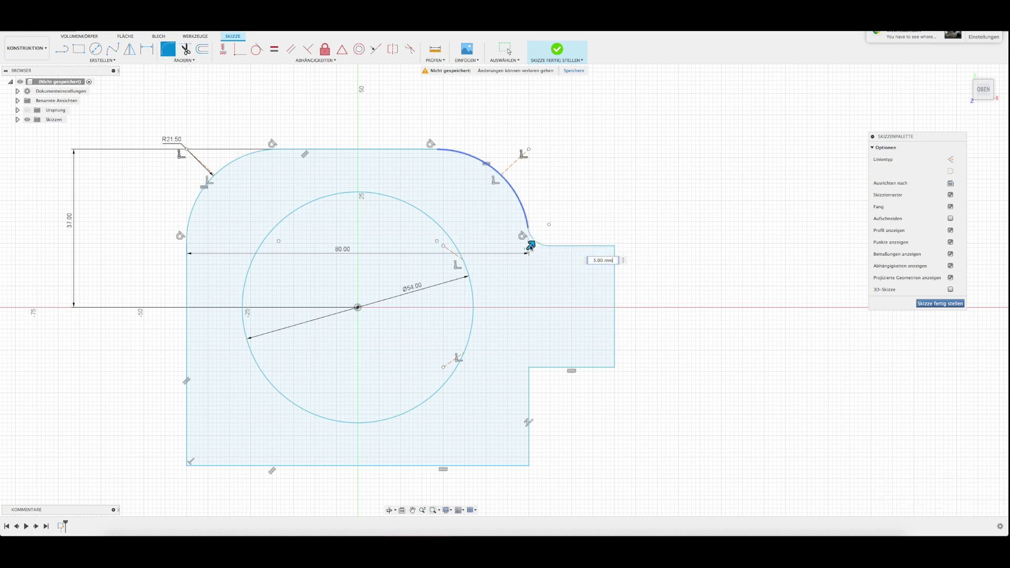
drag(527, 248, 531, 248)
scroll(528, 245, up, 2)
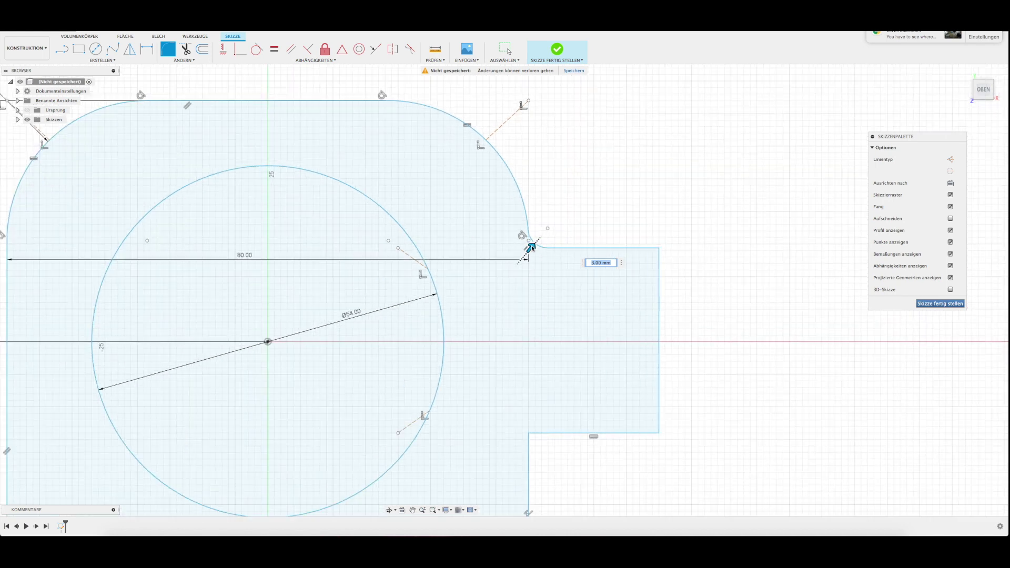
right_click(532, 246)
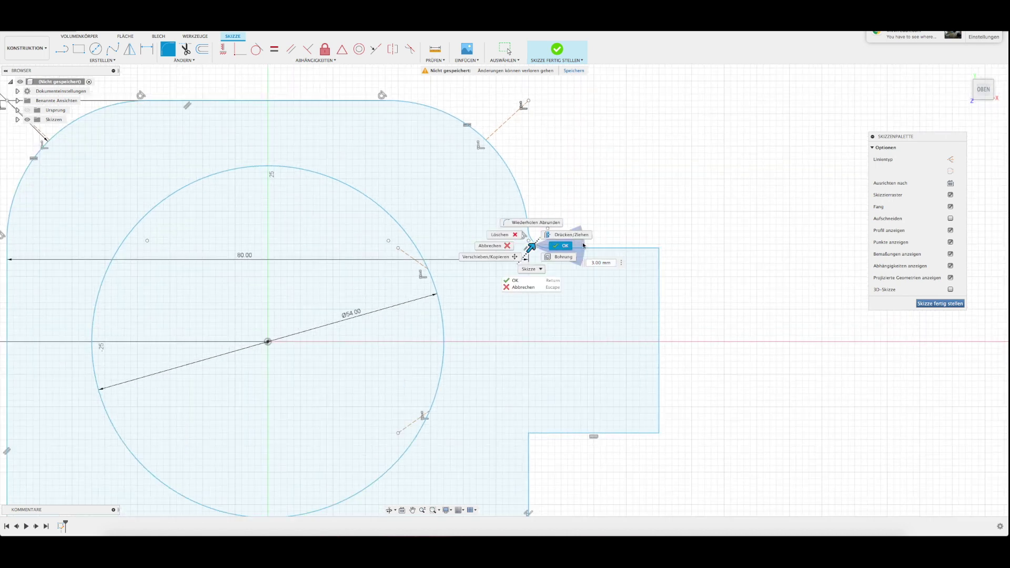
click(502, 246)
Re-pick the inner arc/tab corner and size the fillet preview to 0.90 mm
scroll(525, 247, up, 2)
scroll(495, 263, up, 2)
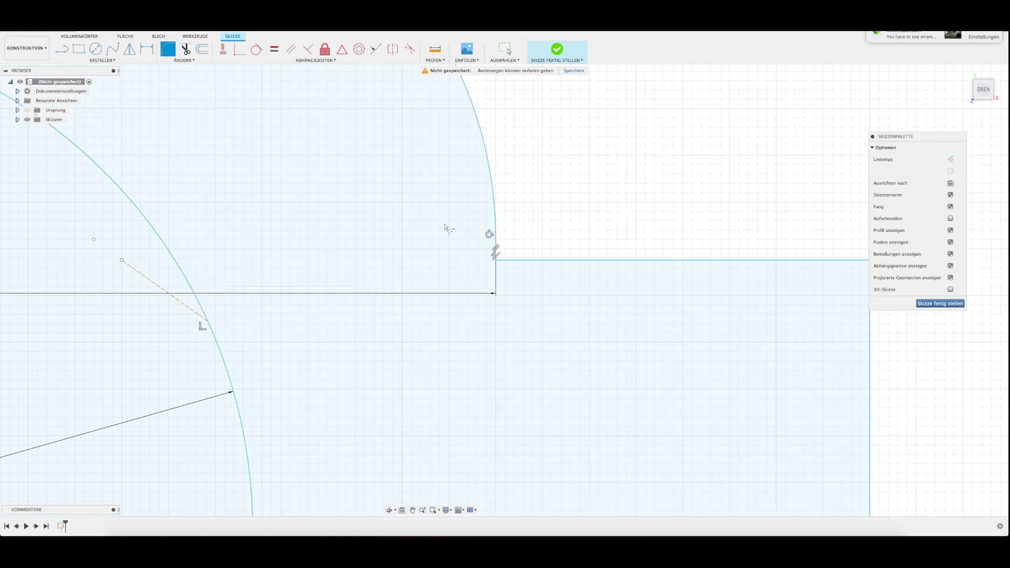
click(495, 261)
mouse_move(496, 258)
mouse_down()
mouse_move(508, 247)
mouse_move(513, 256)
mouse_up()
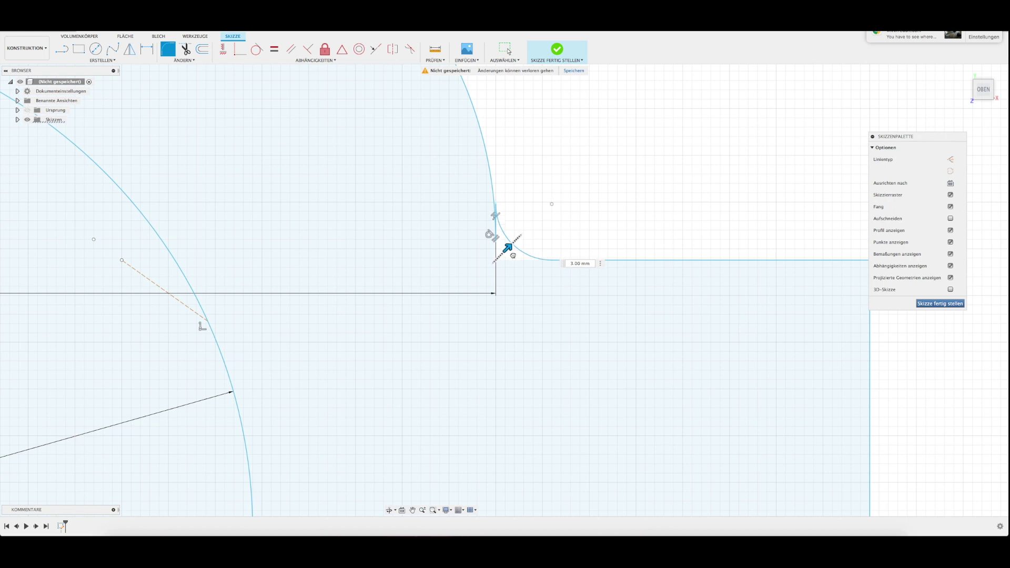
scroll(513, 247, up, 2)
scroll(514, 223, up, 3)
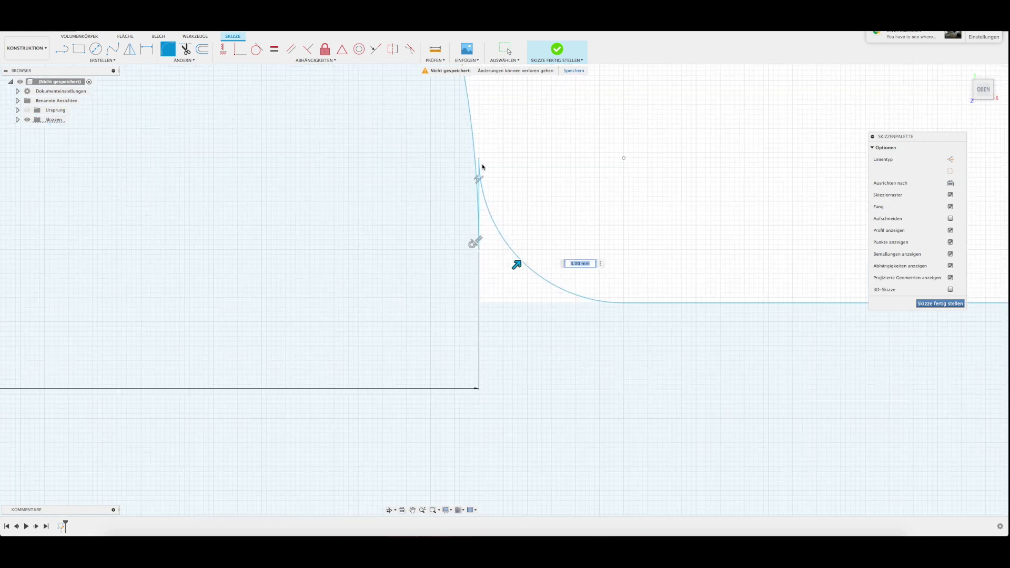
drag(518, 266, 487, 295)
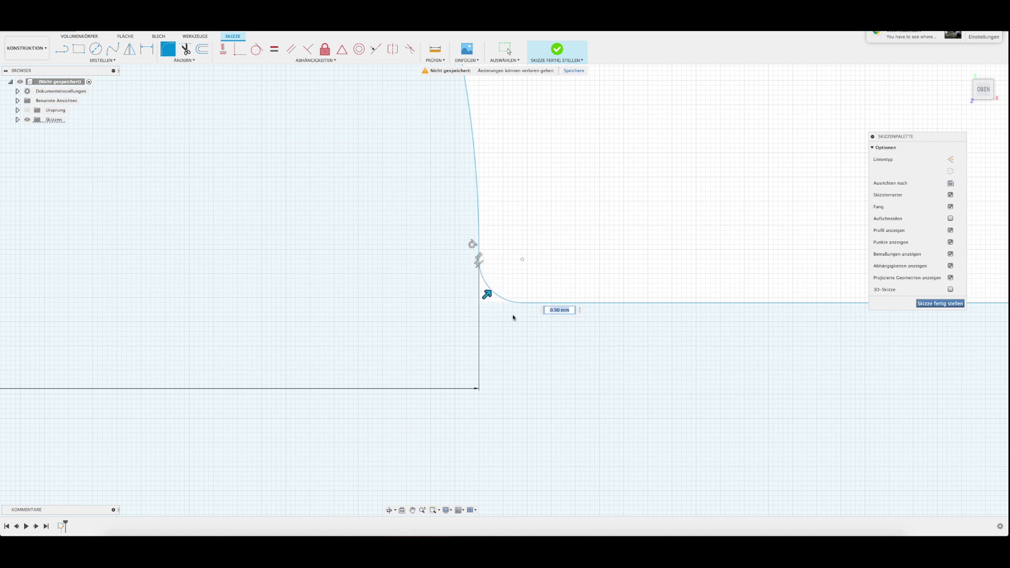
Pan and zoom out until the whole sketch profile is visible
scroll(604, 397, down, 2)
scroll(566, 408, down, 3)
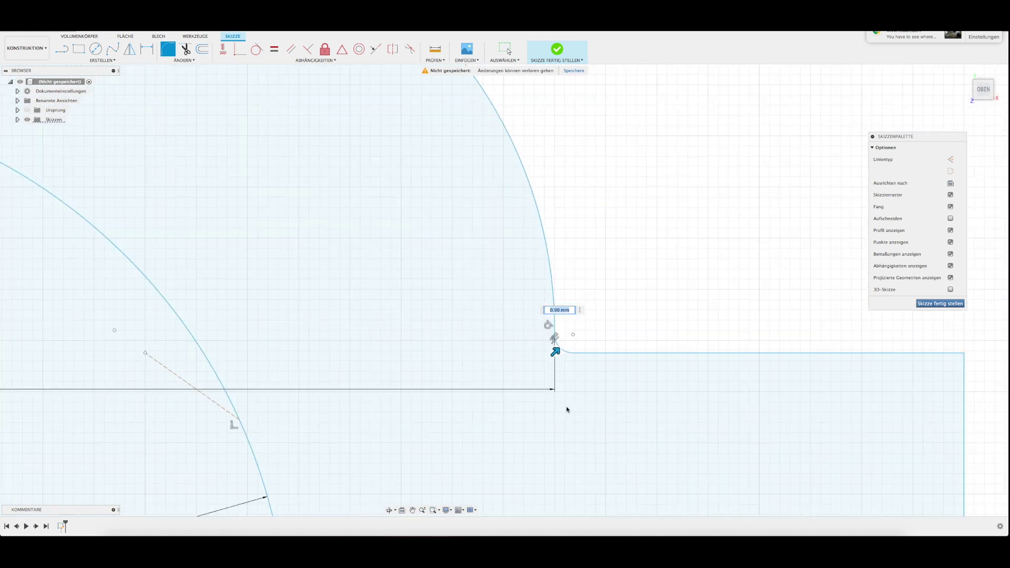
middle_drag(566, 410, 503, 332)
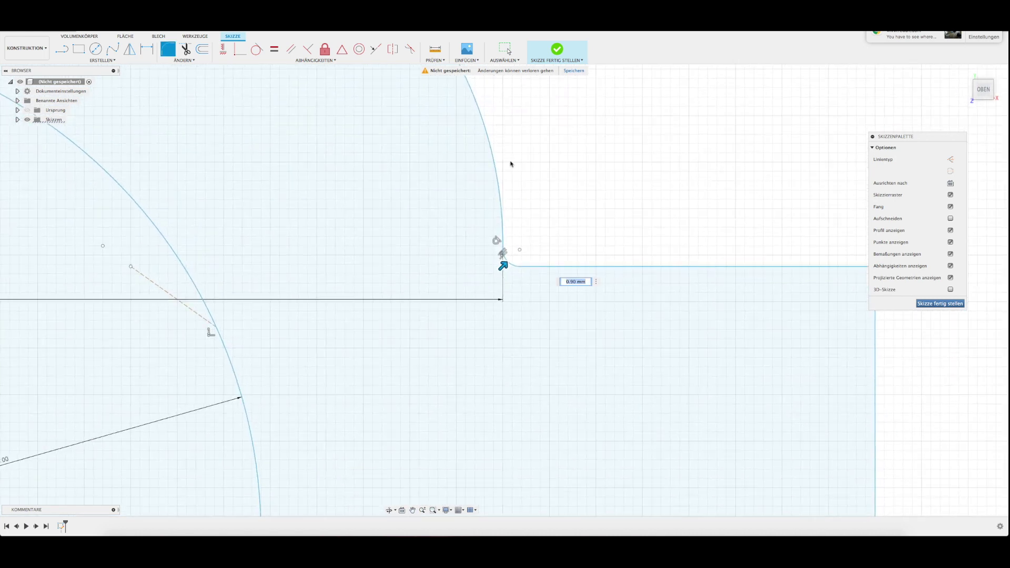
scroll(594, 255, down, 2)
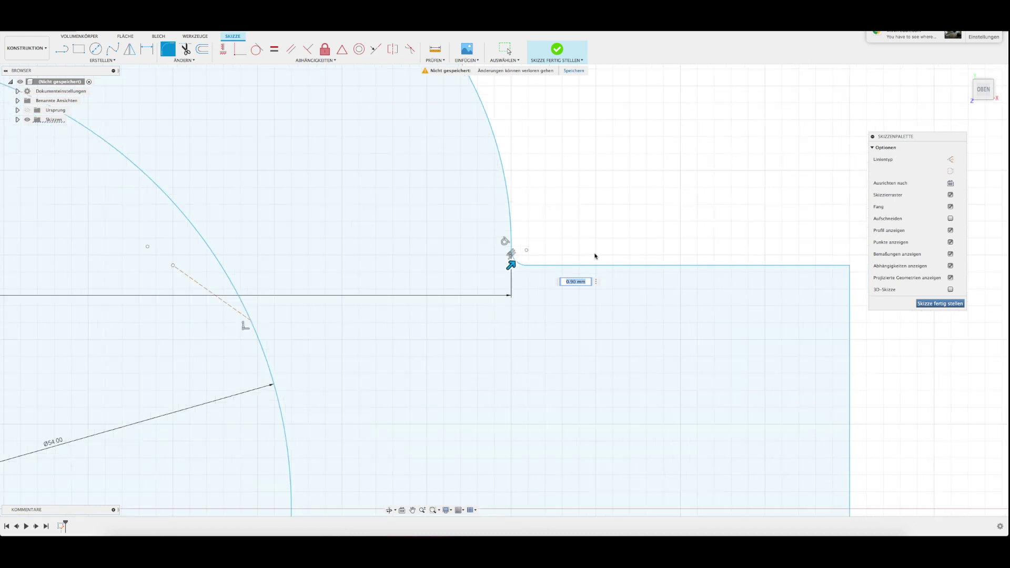
scroll(469, 457, down, 2)
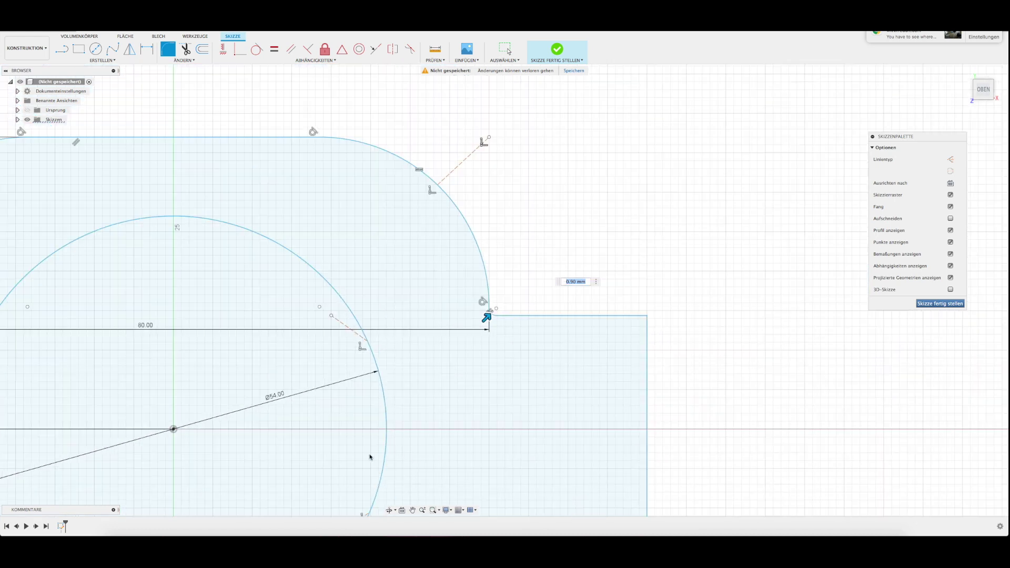
middle_drag(370, 457, 534, 367)
scroll(538, 302, down, 2)
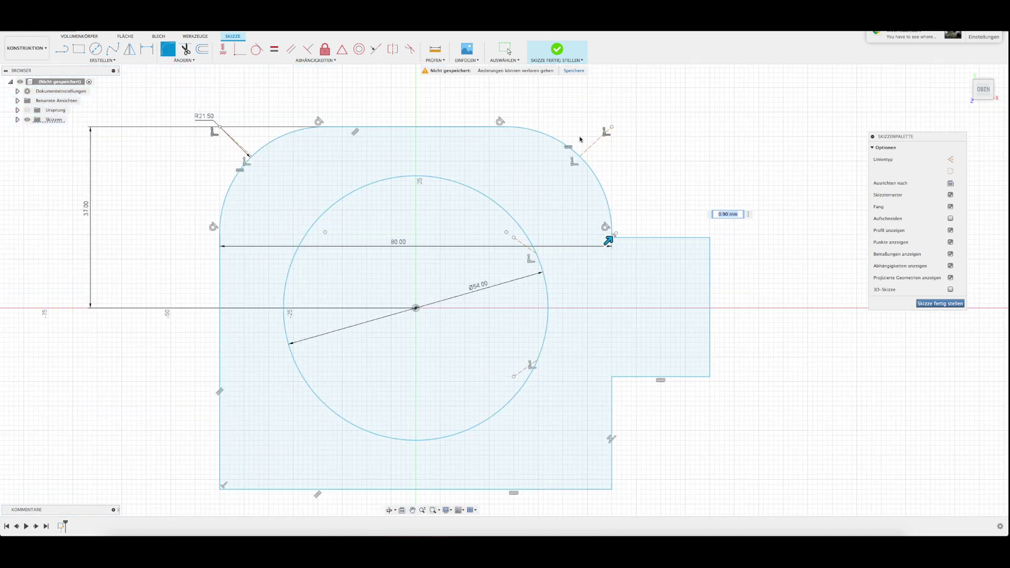
scroll(596, 309, down, 2)
scroll(542, 331, down, 1)
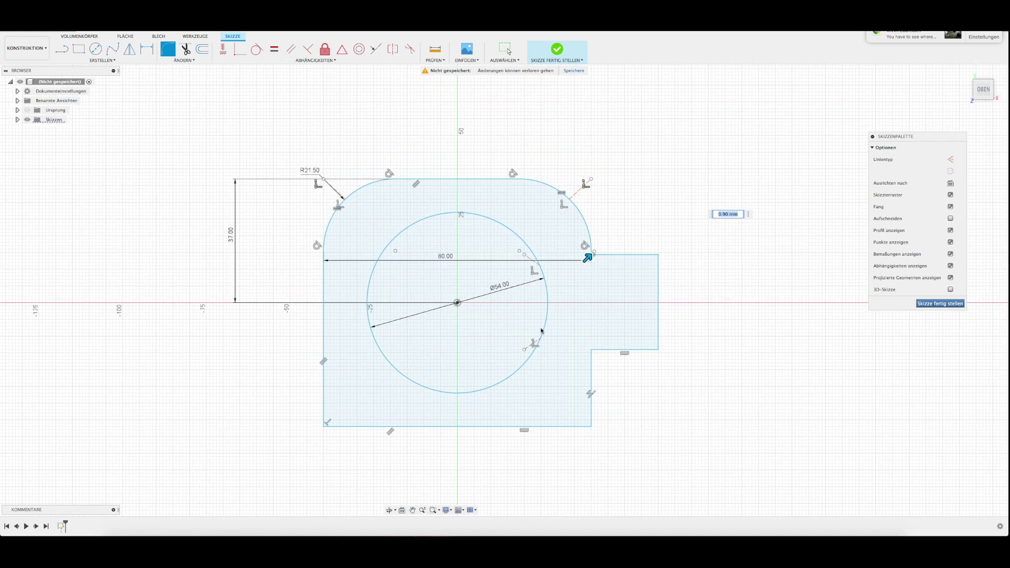
scroll(616, 314, up, 1)
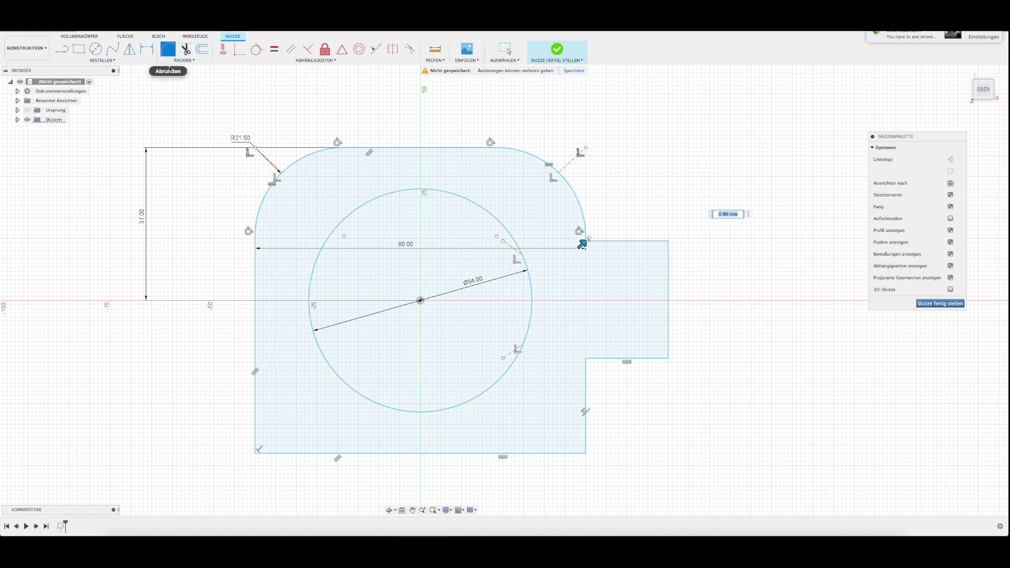
Confirm the R0.90 fillet and fillet the tab corners with 5 mm radii
key(Return)
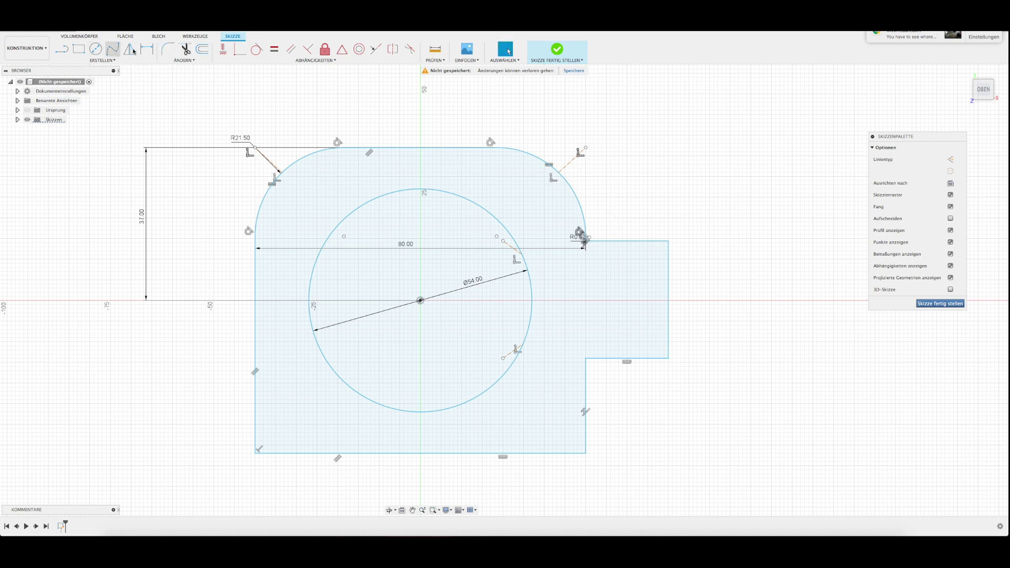
click(170, 49)
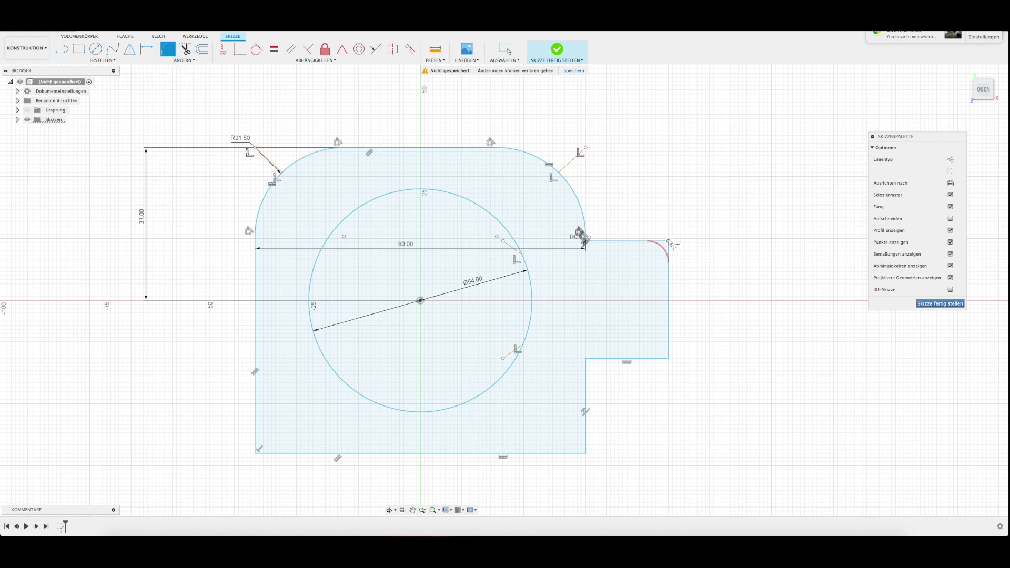
click(667, 242)
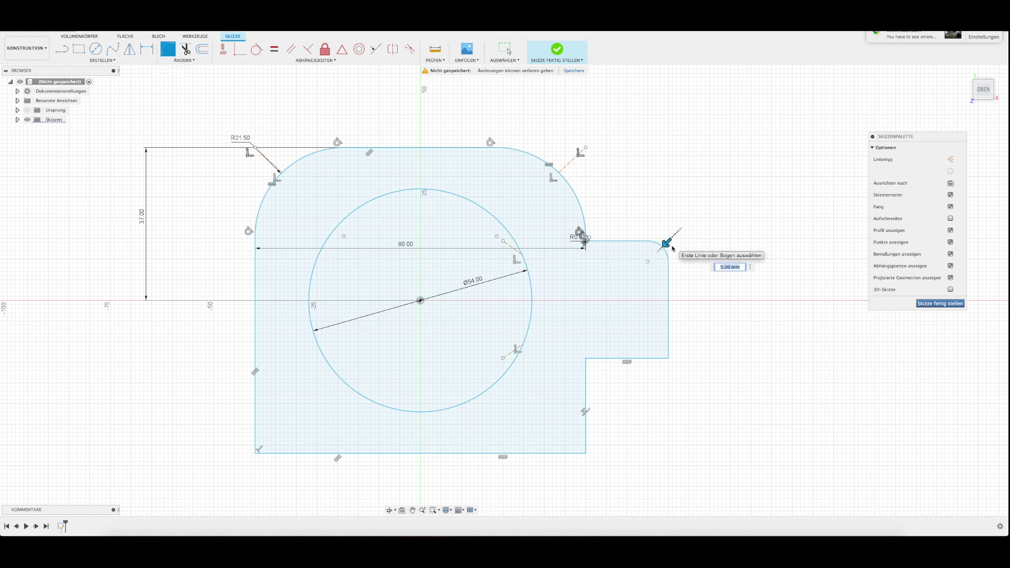
key(Return)
click(667, 359)
click(587, 361)
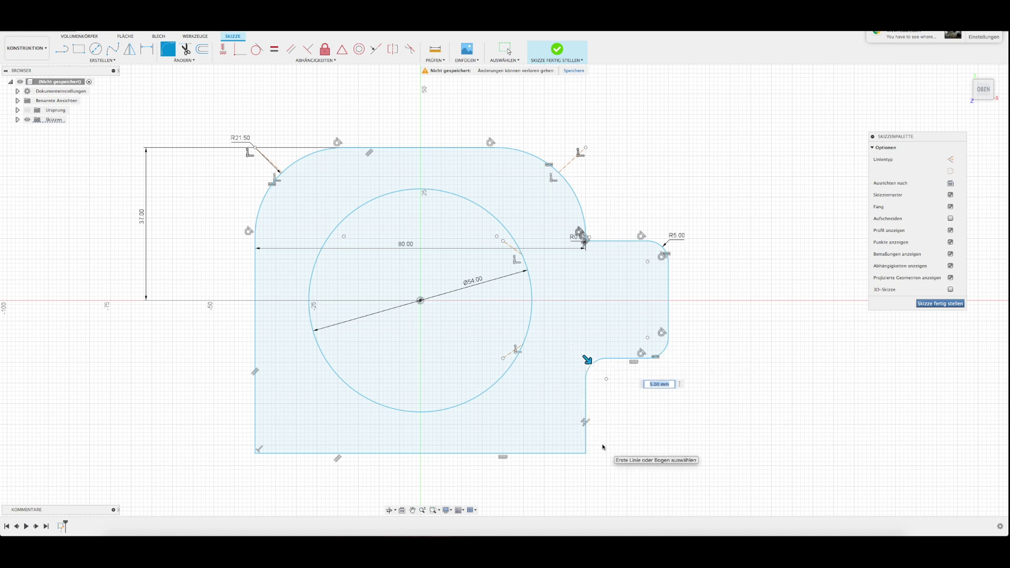
key(Return)
click(506, 50)
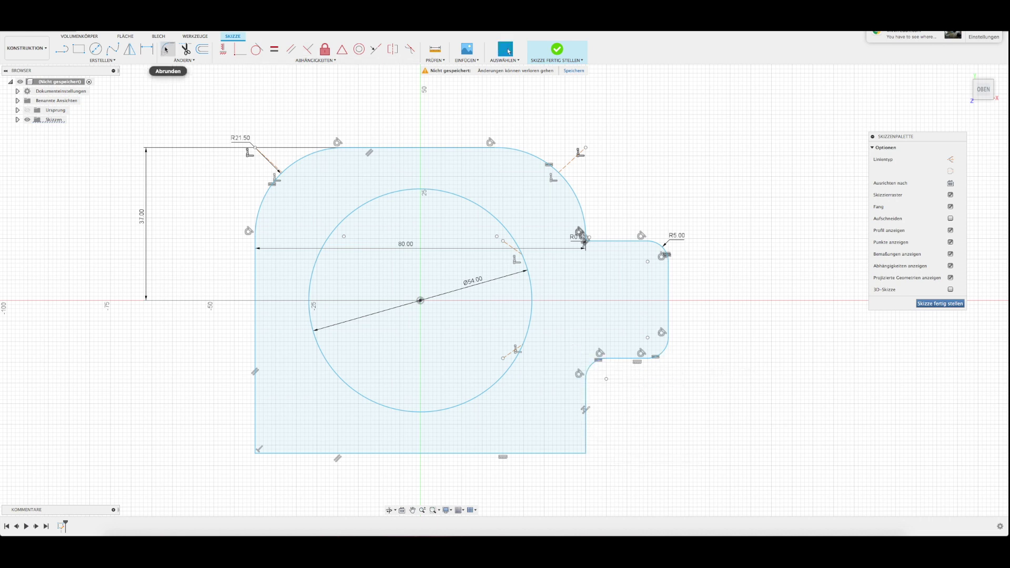
Fillet the bottom-right corner at 10 mm and the bottom-left corner at 24 mm
click(585, 454)
mouse_move(582, 451)
mouse_down()
mouse_move(570, 438)
mouse_move(578, 446)
mouse_up()
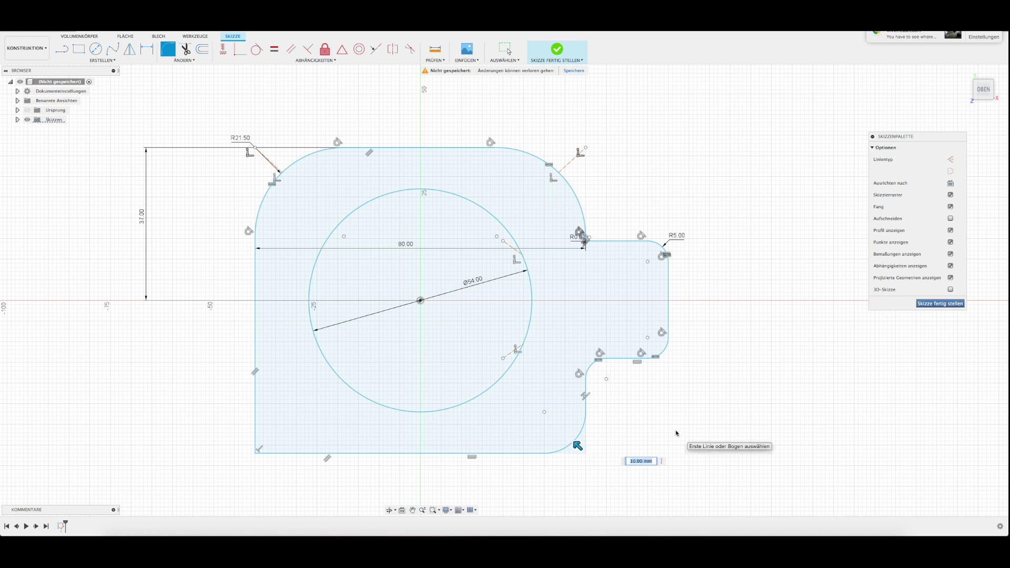
key(Return)
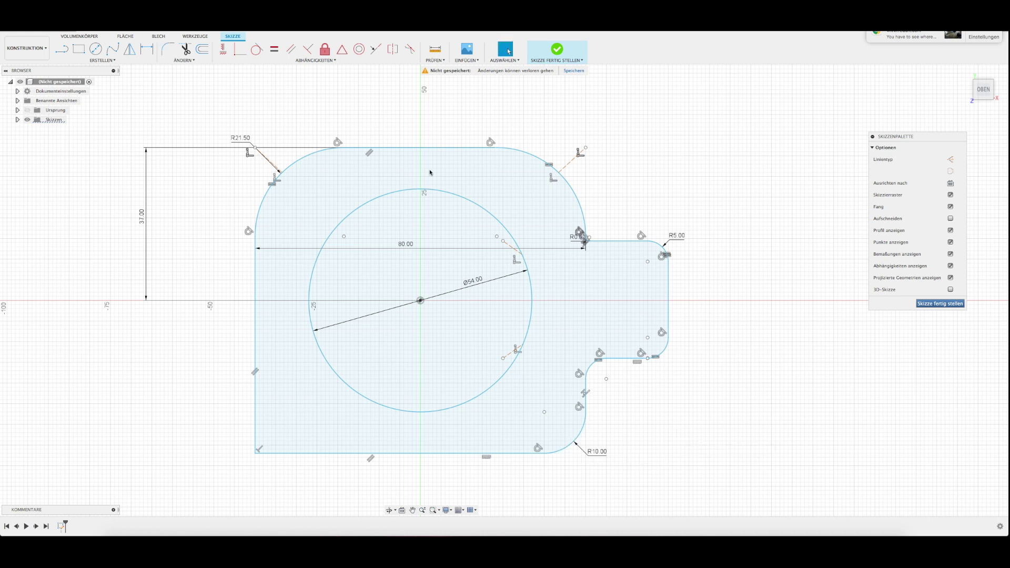
click(169, 50)
click(263, 447)
drag(266, 443, 281, 429)
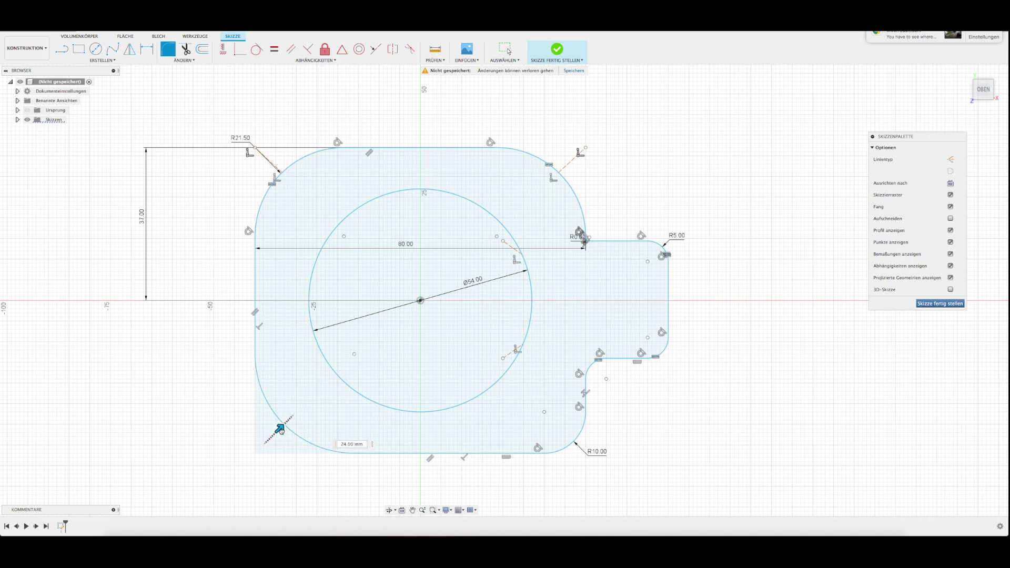
drag(282, 432, 282, 432)
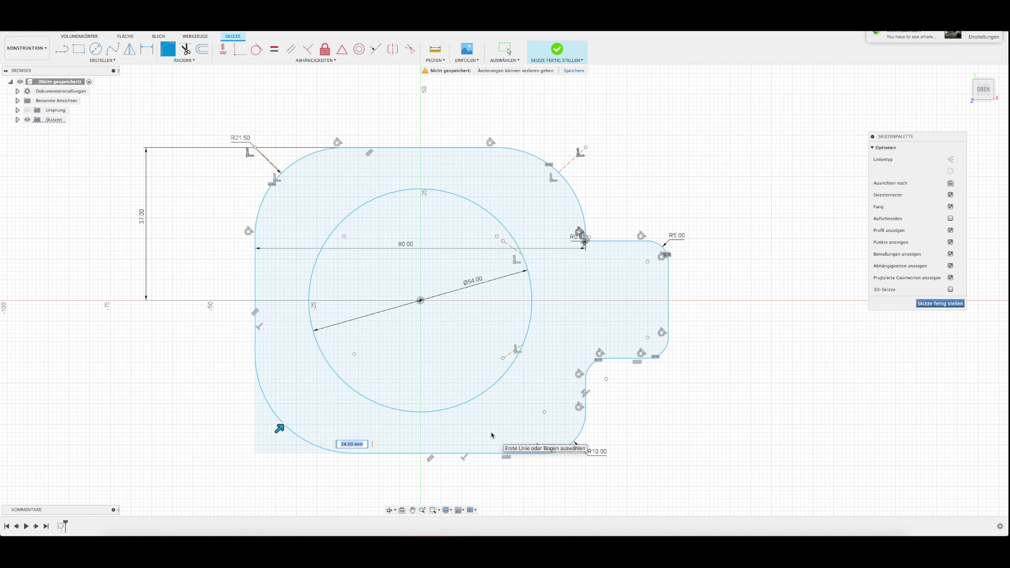
key(Return)
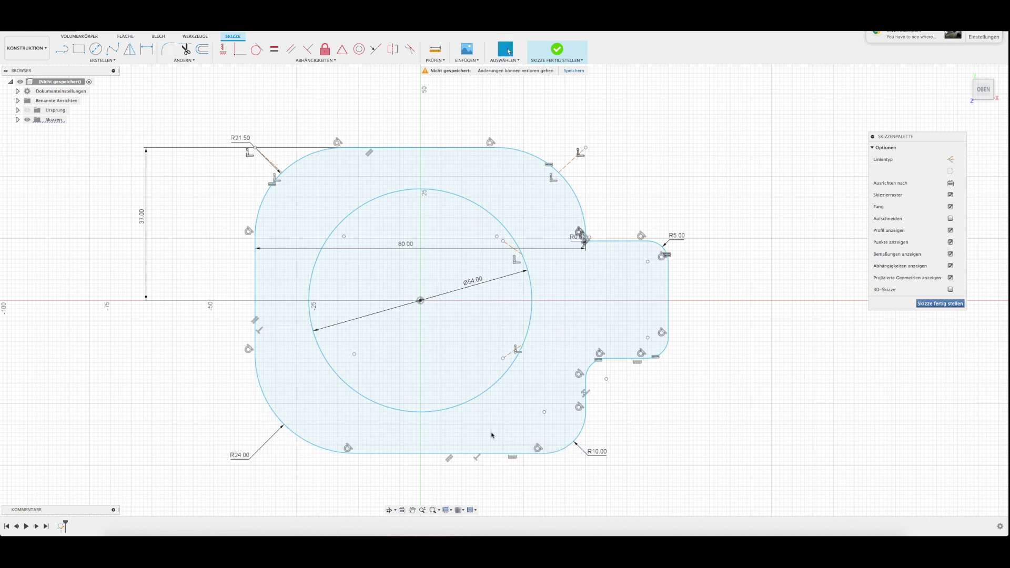
mouse_move(442, 453)
middle_down()
mouse_move(432, 418)
mouse_move(473, 394)
middle_up()
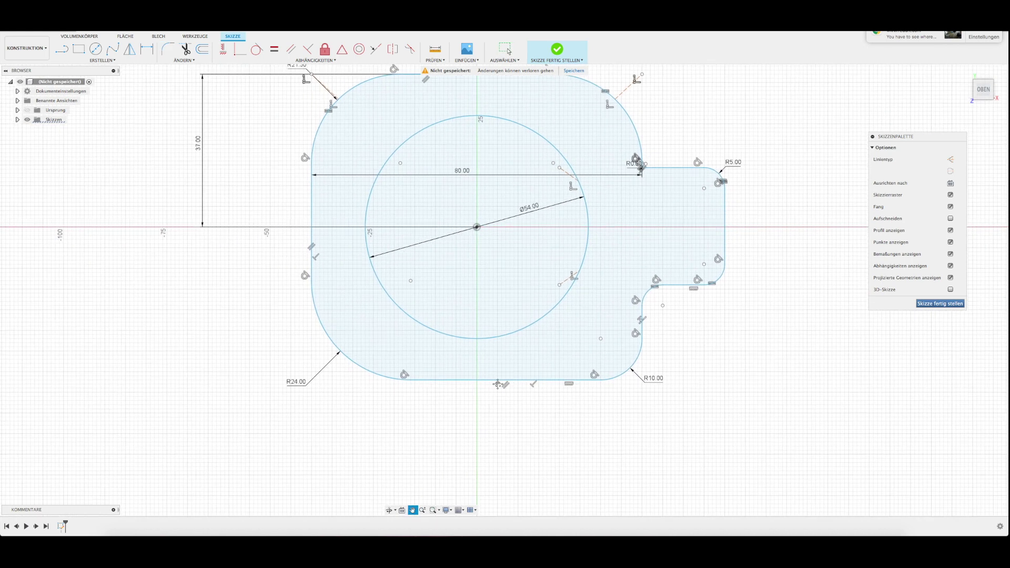
scroll(495, 389, down, 2)
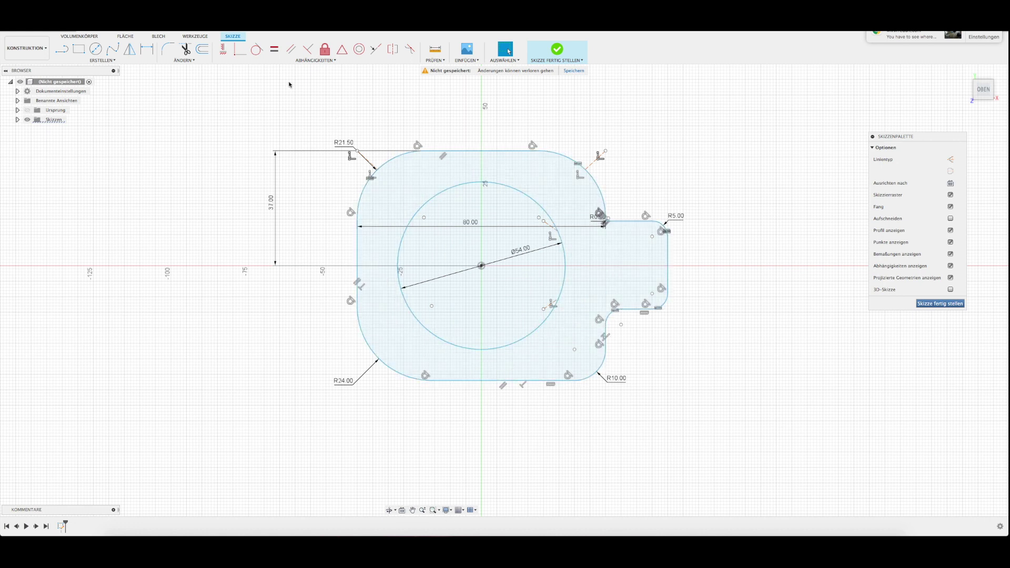
Draw a 60 × 32 mm centre rectangle on the bottom edge at the Y axis
click(78, 49)
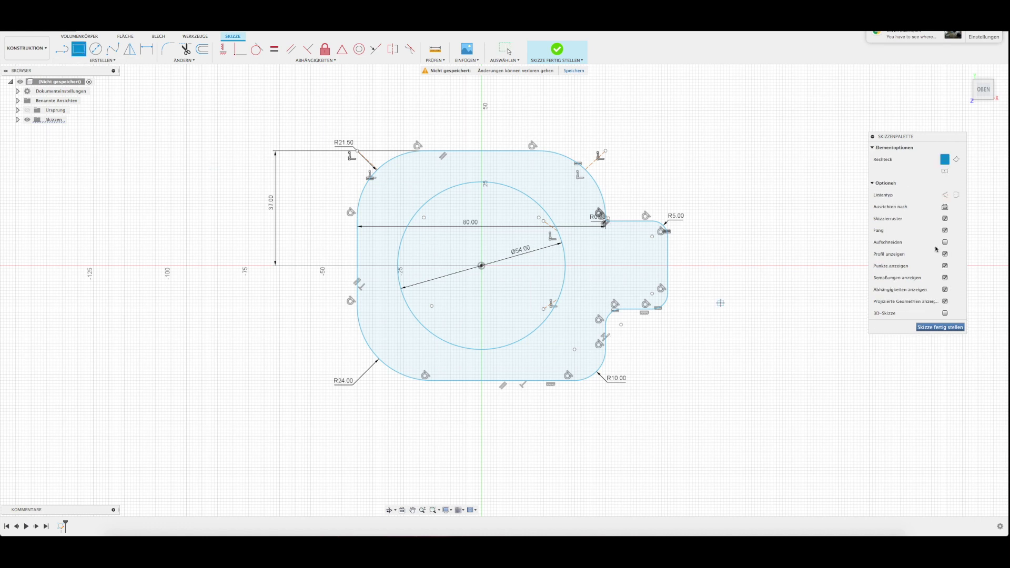
click(945, 171)
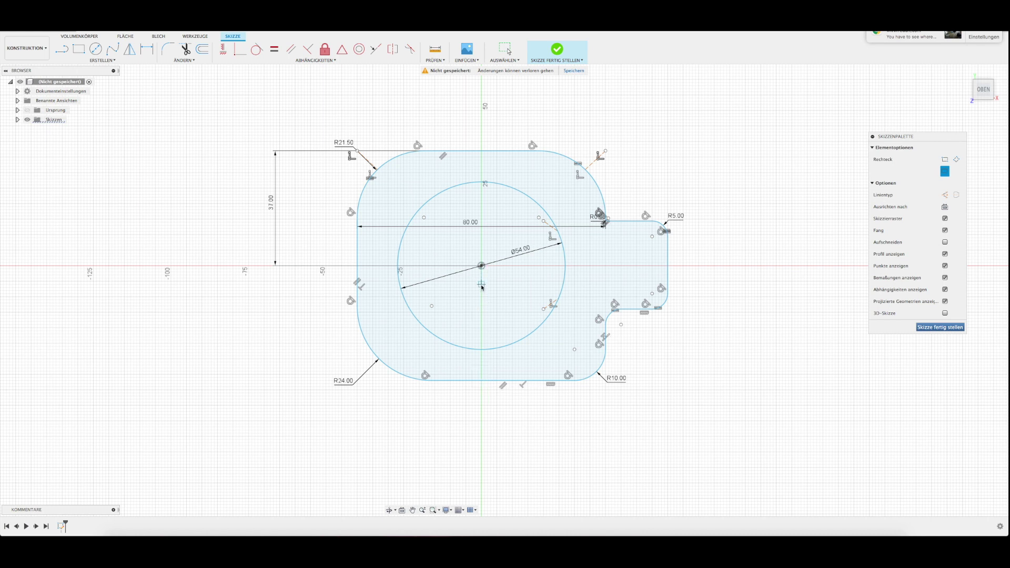
click(482, 380)
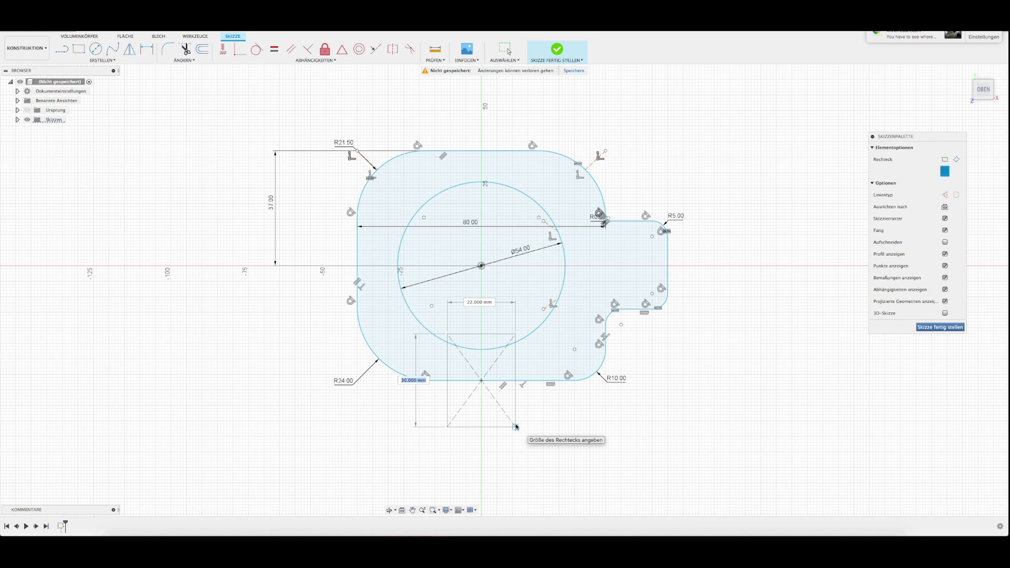
text(60)
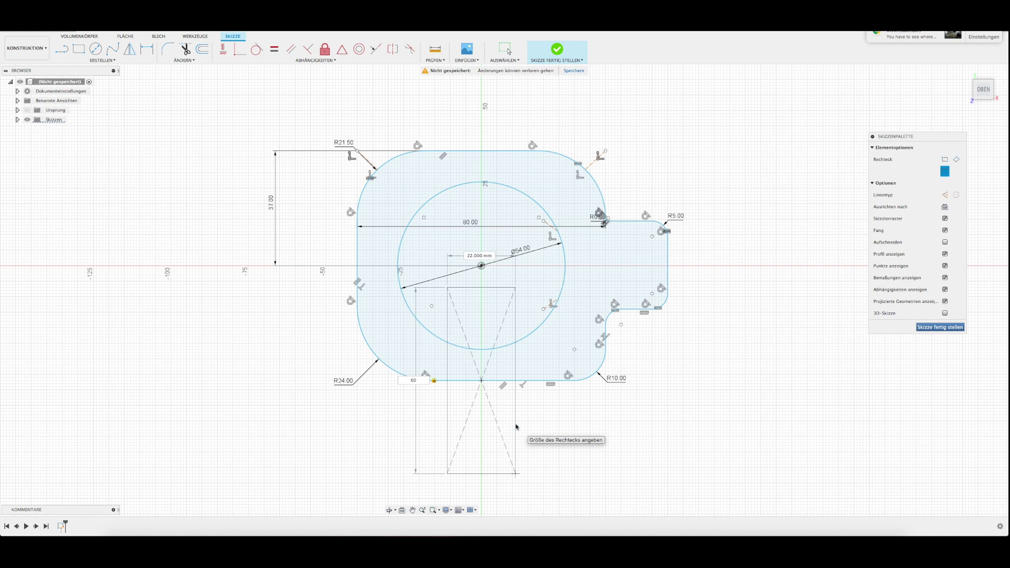
key(Tab)
text(32)
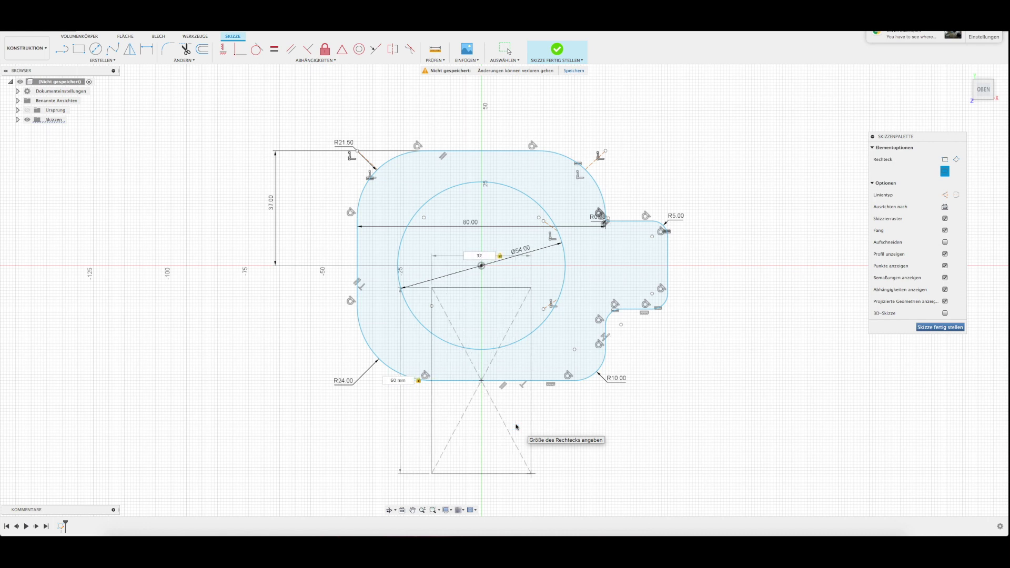
key(Return)
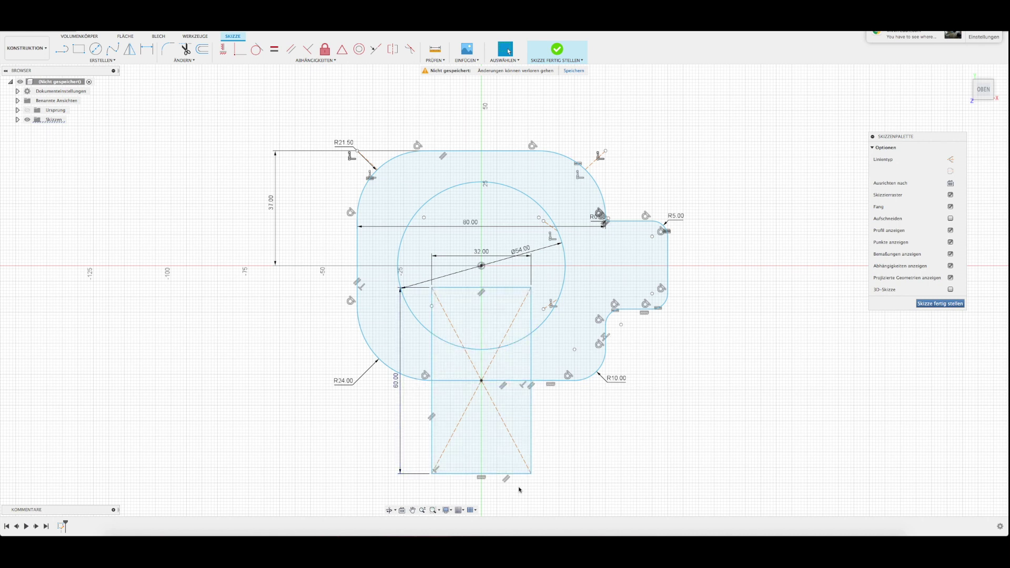
Trim the rectangle edges and dashed diagonal lines left inside the circle around the stem
click(168, 49)
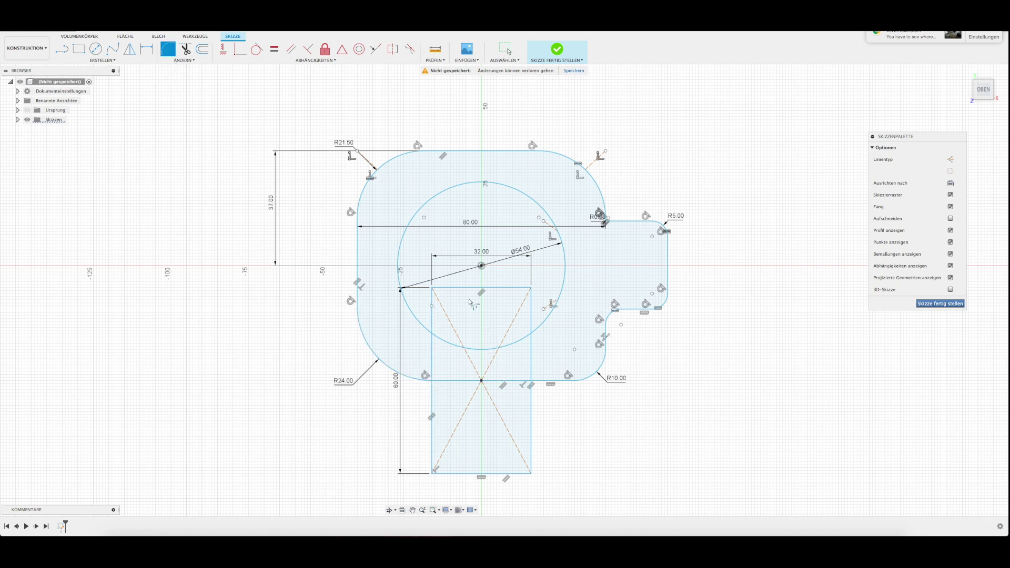
click(185, 50)
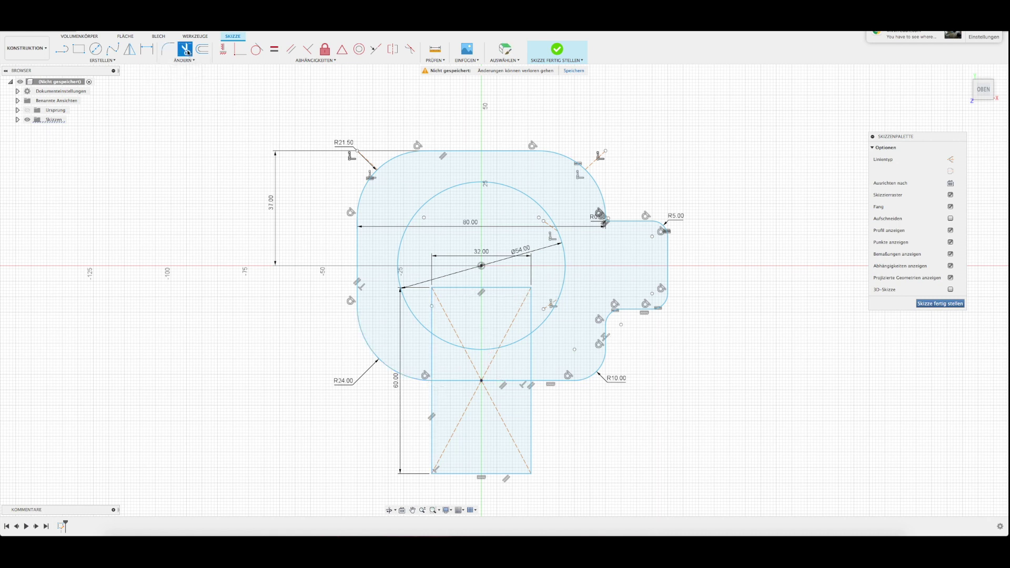
click(432, 356)
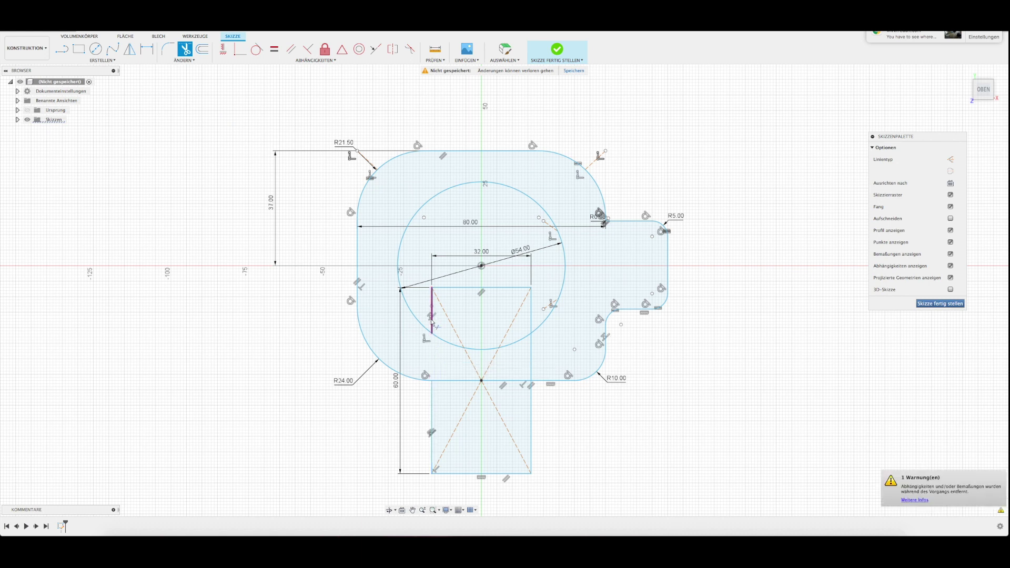
click(444, 289)
click(448, 317)
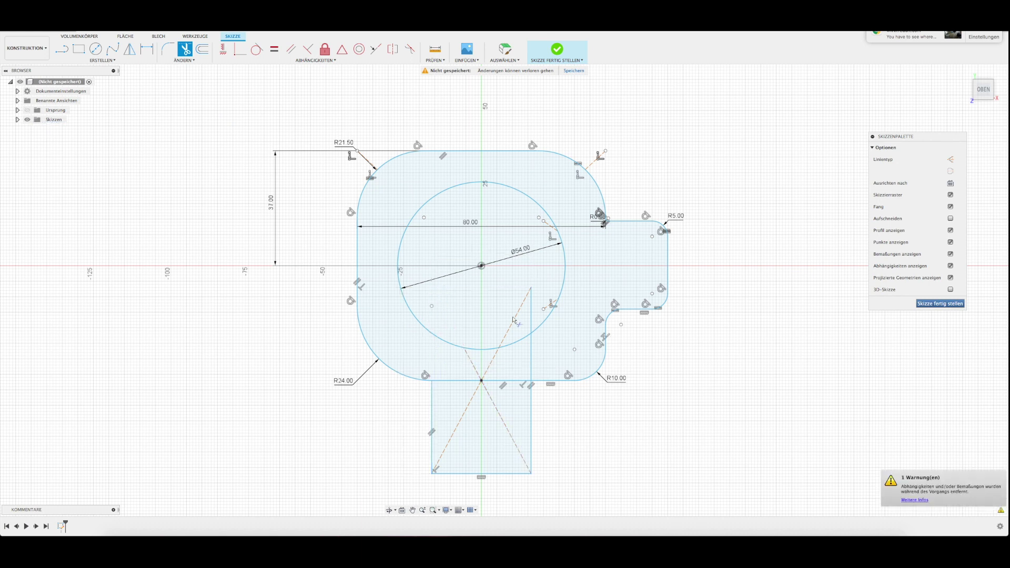
click(518, 315)
click(533, 319)
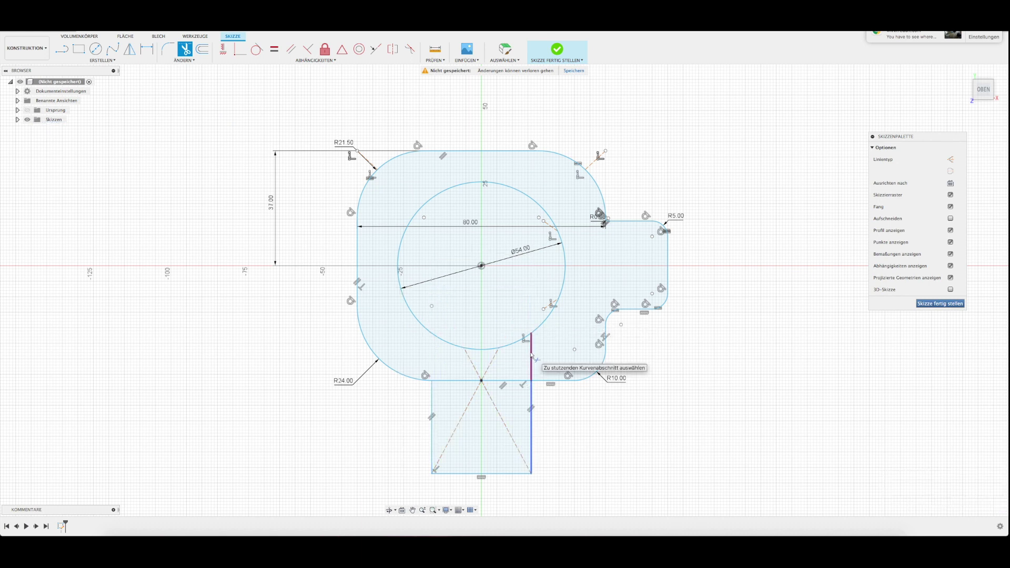
click(492, 364)
click(476, 363)
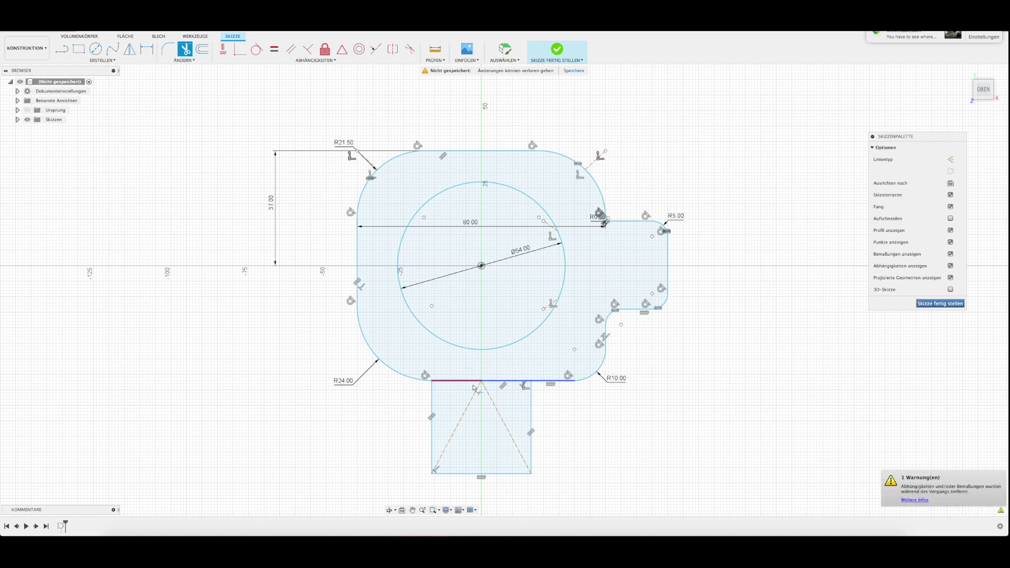
click(473, 395)
click(468, 381)
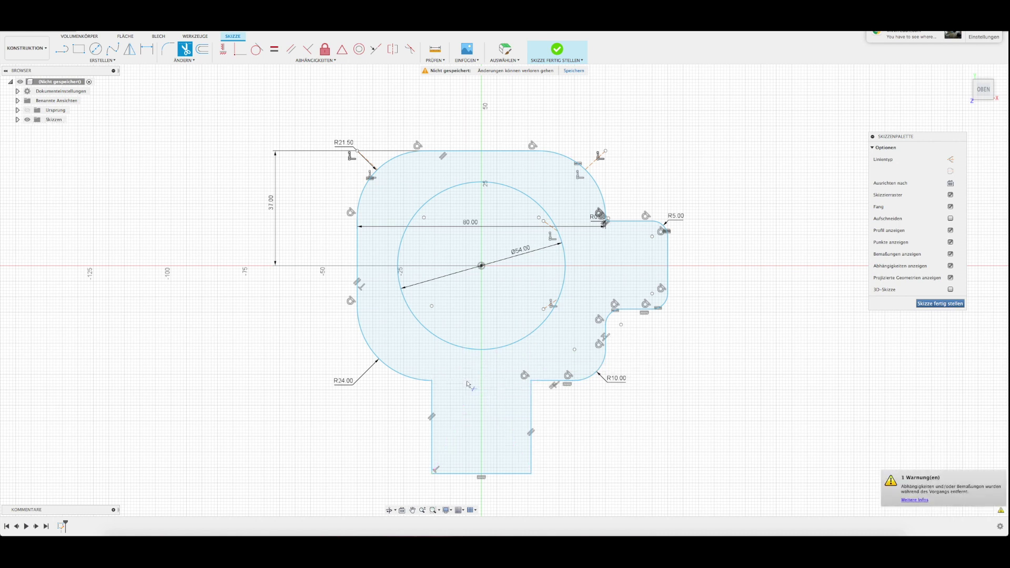
Round the stem's left and right inner corners with 6 mm fillets
click(185, 49)
click(430, 381)
click(531, 381)
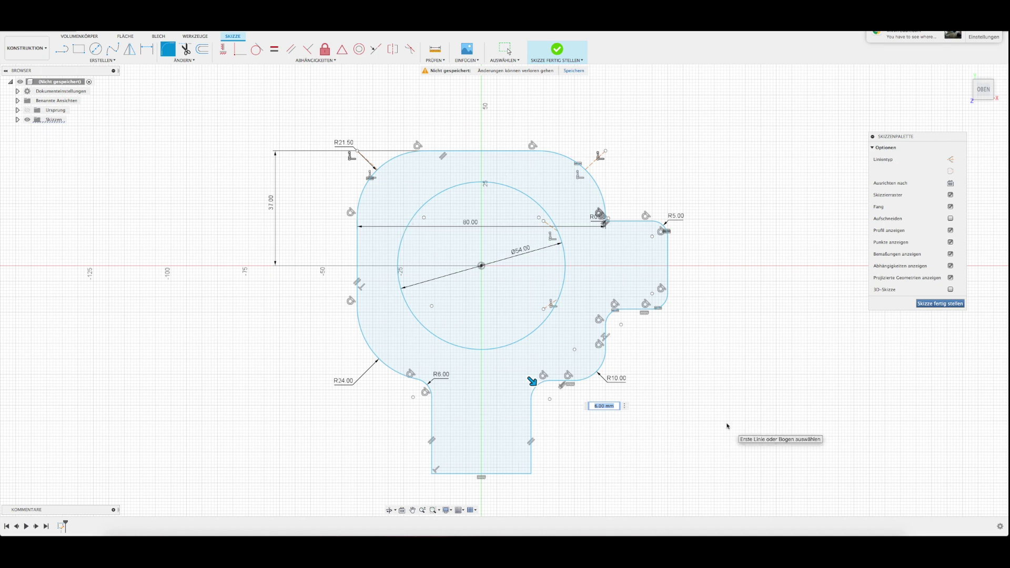
Finish the sketch and extrude the outer outline 20.4 mm as a new body, leaving the Ø54 hole
click(940, 305)
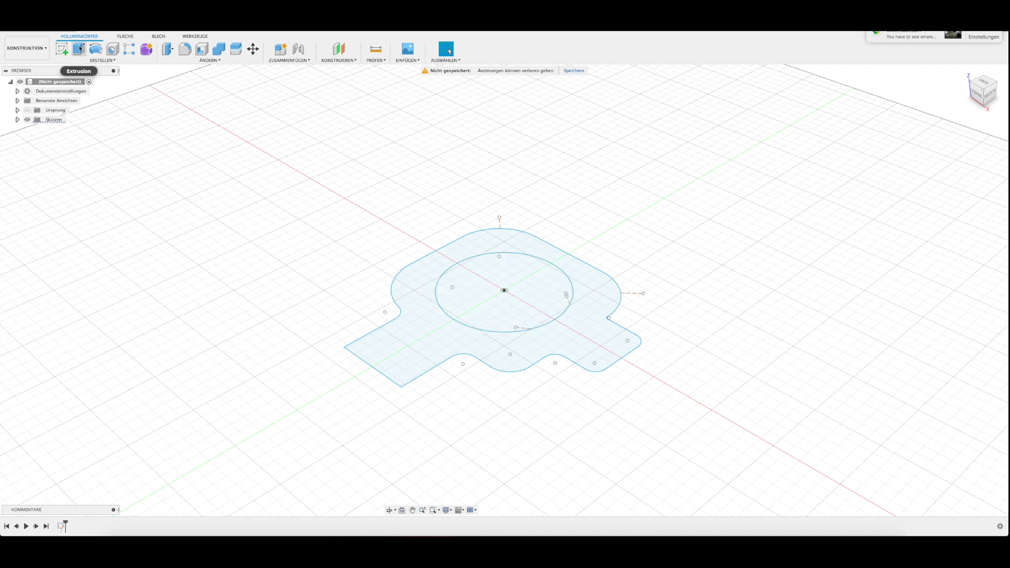
click(80, 49)
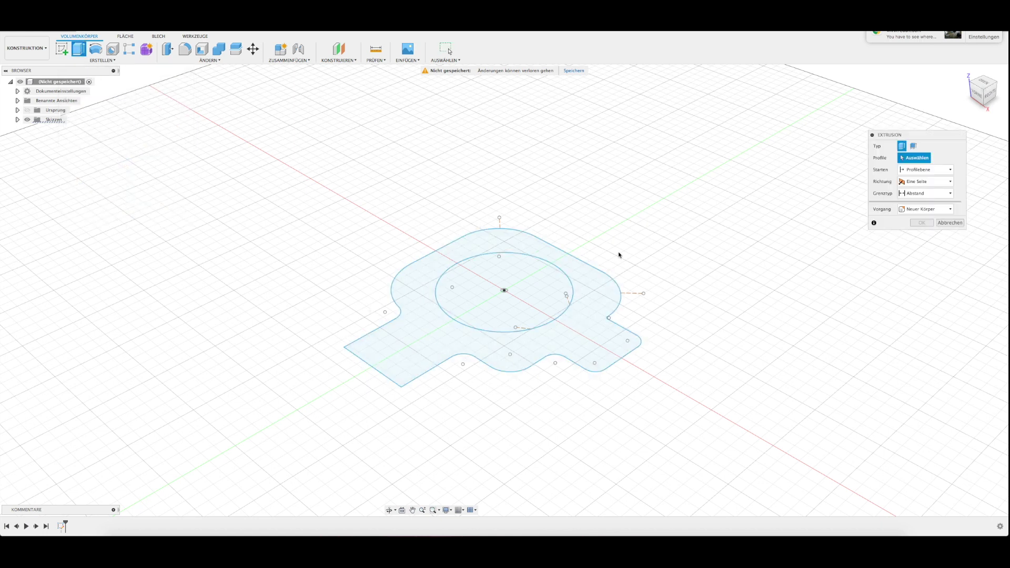
click(417, 340)
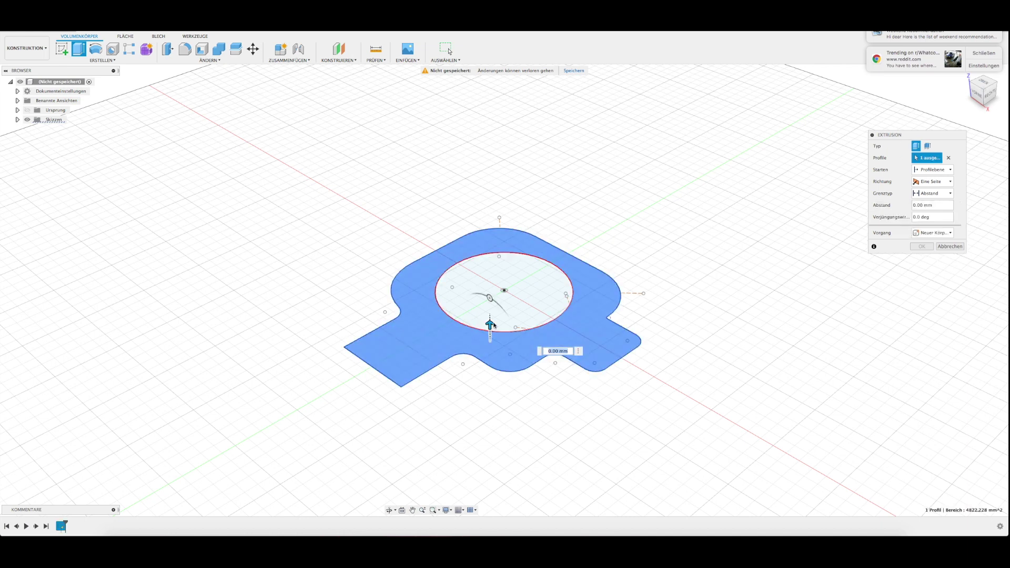
mouse_move(490, 325)
mouse_down()
mouse_move(501, 387)
mouse_move(496, 270)
mouse_up()
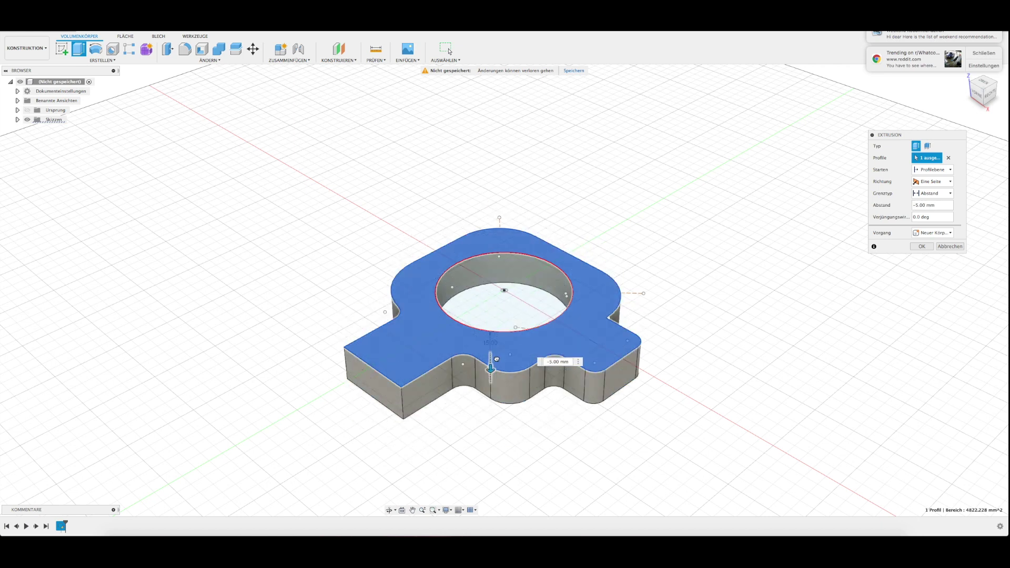
click(556, 296)
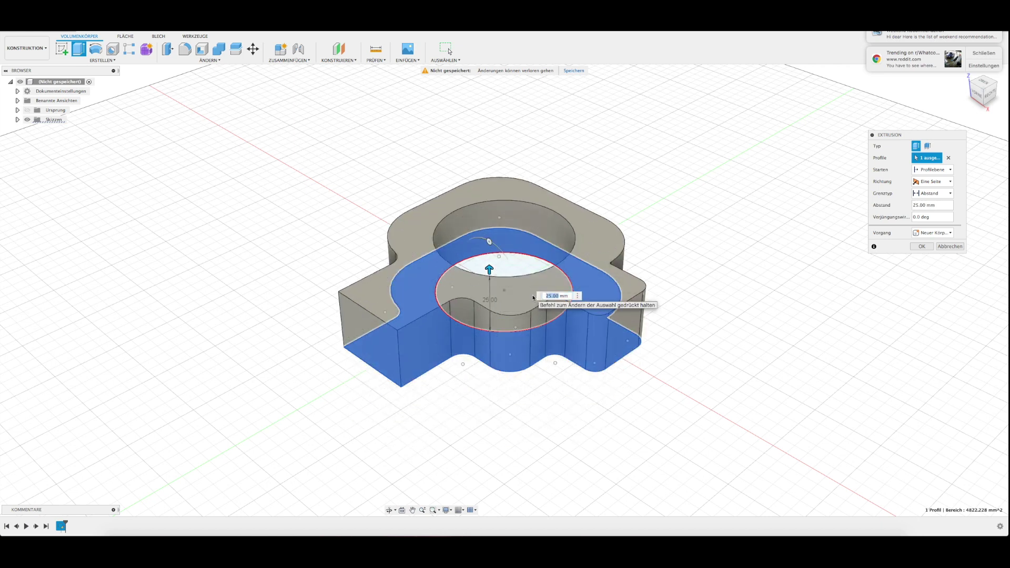
text(4)
key(Return)
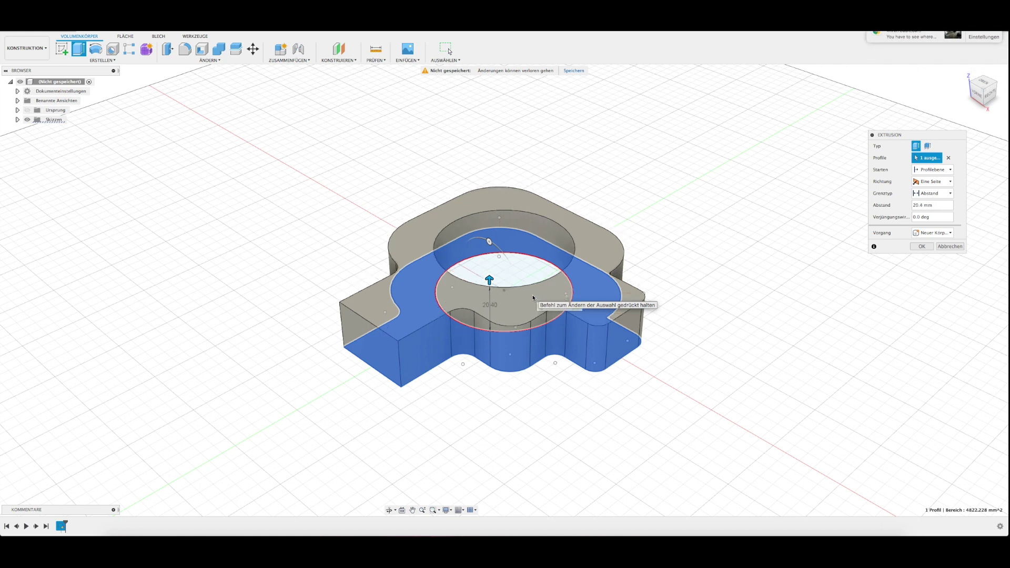
key(Return)
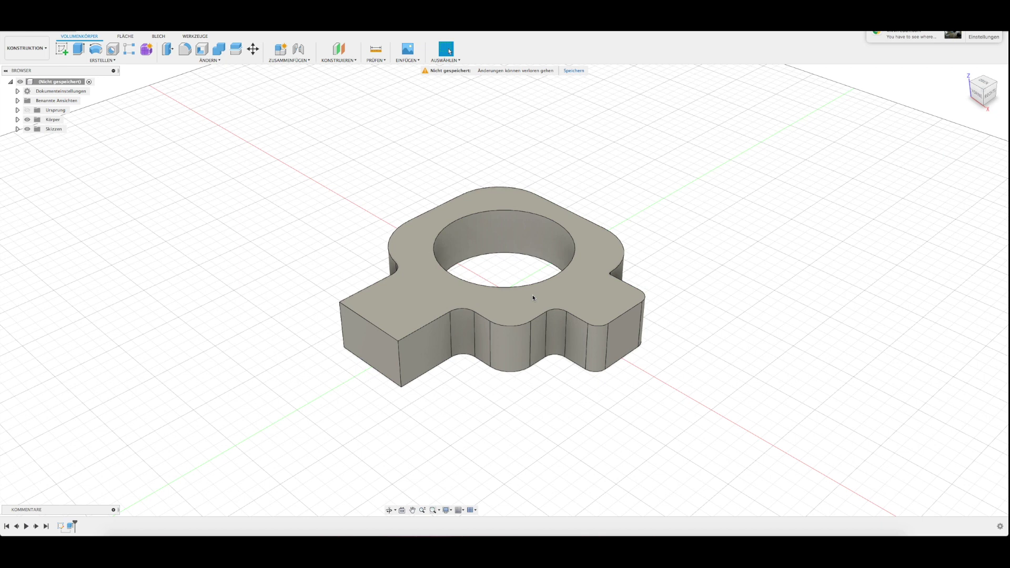
Orbit under the part and start a new sketch on its bottom face
shift+middle_drag(449, 412, 343, 375)
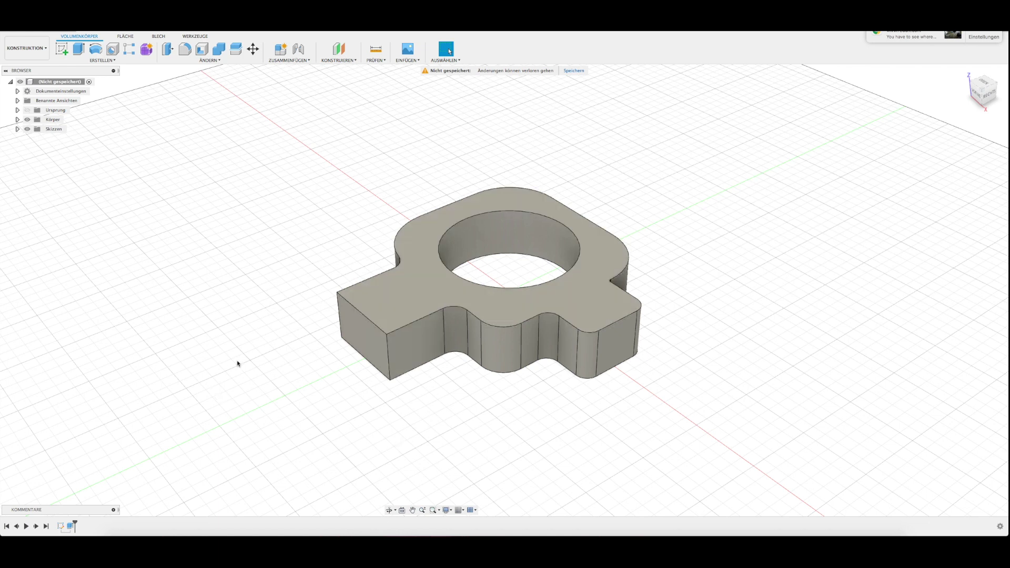
shift+middle_drag(446, 413, 428, 388)
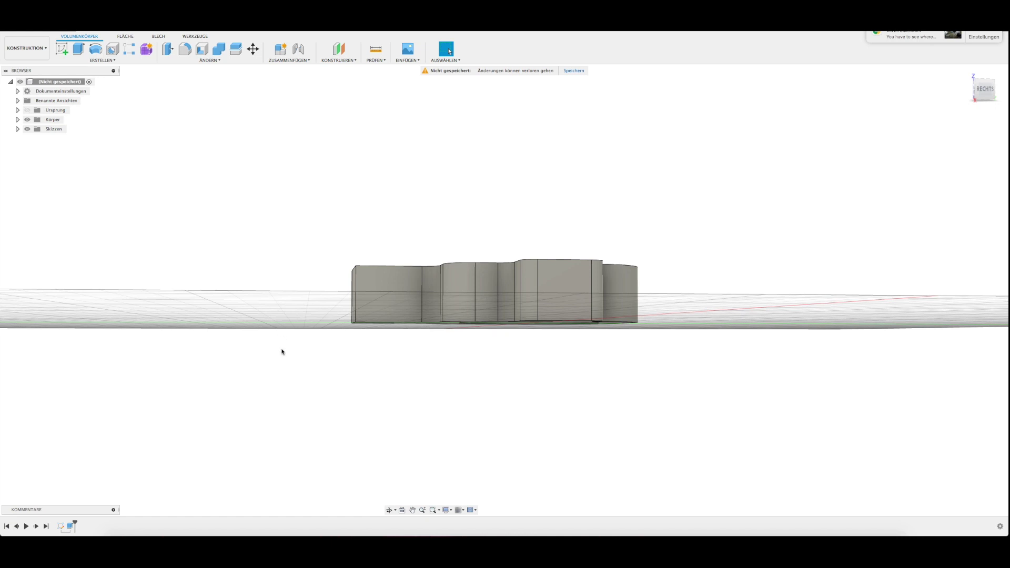
mouse_move(349, 374)
shift+middle_down()
mouse_move(399, 372)
mouse_move(404, 402)
shift+middle_up()
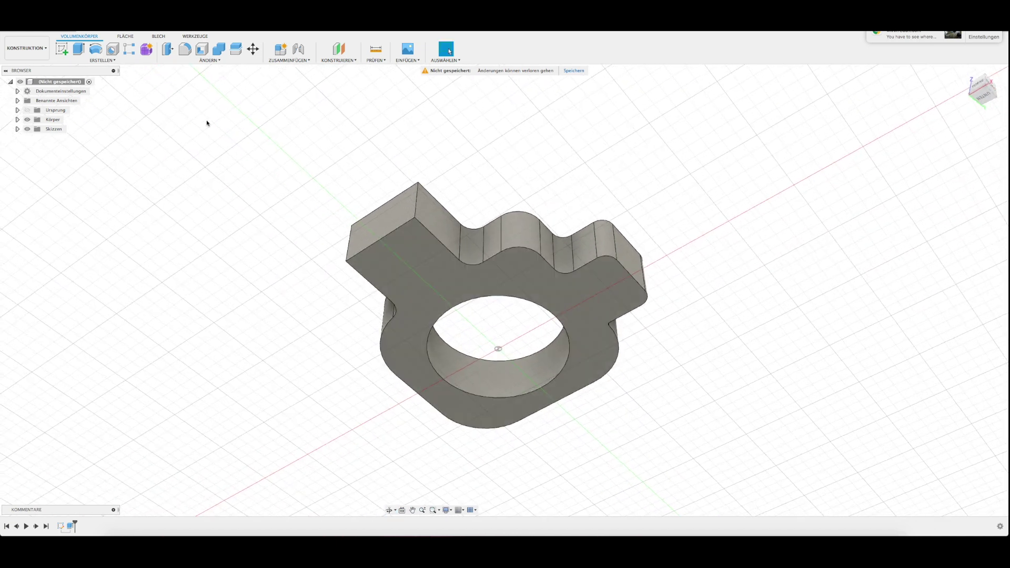
click(61, 48)
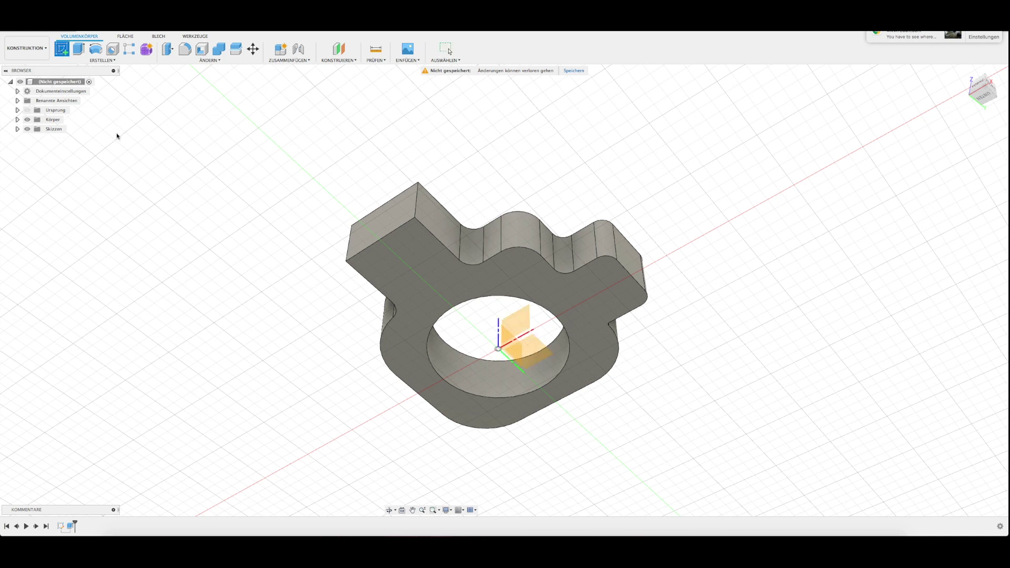
shift+middle_drag(466, 277, 514, 259)
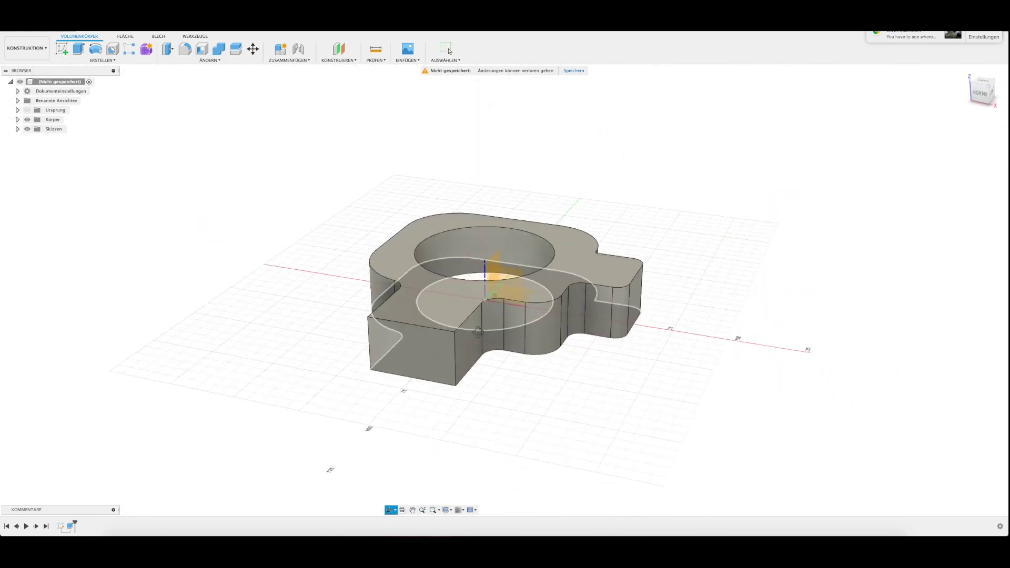
click(514, 259)
mouse_move(429, 383)
shift+middle_down()
mouse_move(409, 352)
mouse_move(396, 293)
mouse_move(458, 325)
mouse_move(449, 370)
mouse_move(455, 356)
mouse_move(398, 272)
shift+middle_up()
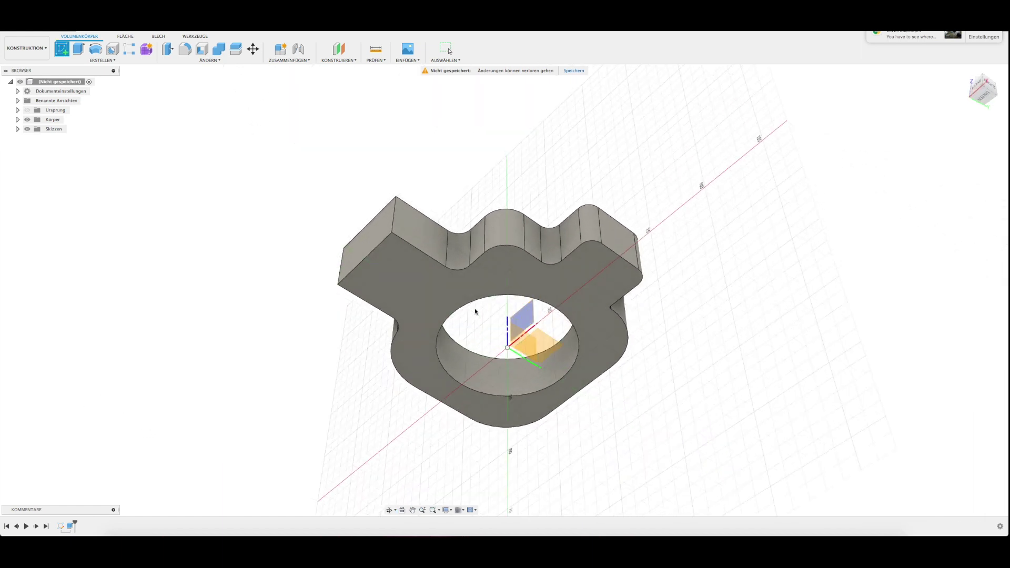
mouse_move(397, 263)
shift+middle_down()
mouse_move(400, 305)
mouse_move(399, 249)
shift+middle_up()
click(398, 250)
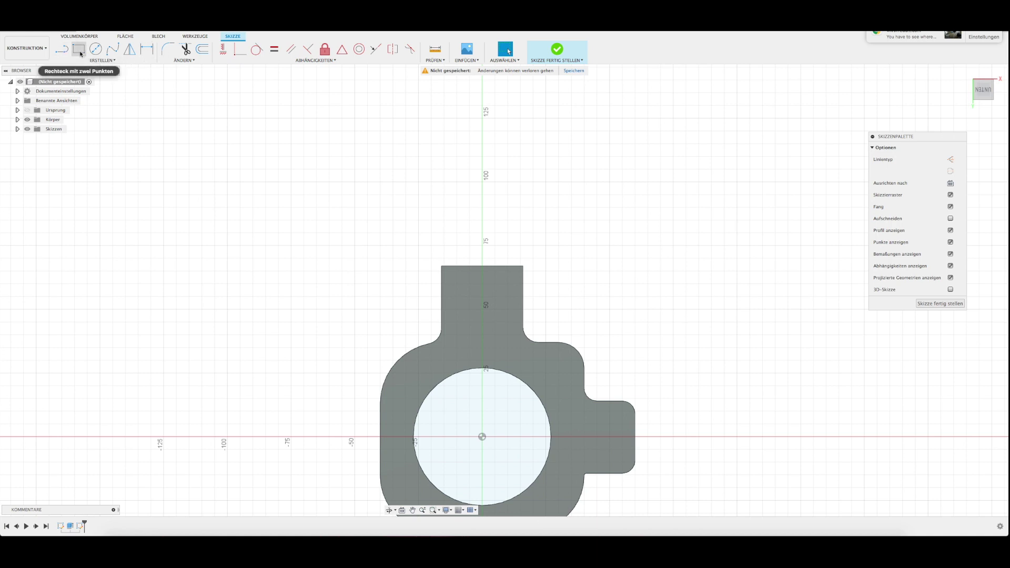
Draw a 32 × 48 mm center rectangle centred on the stem's end edge
click(81, 53)
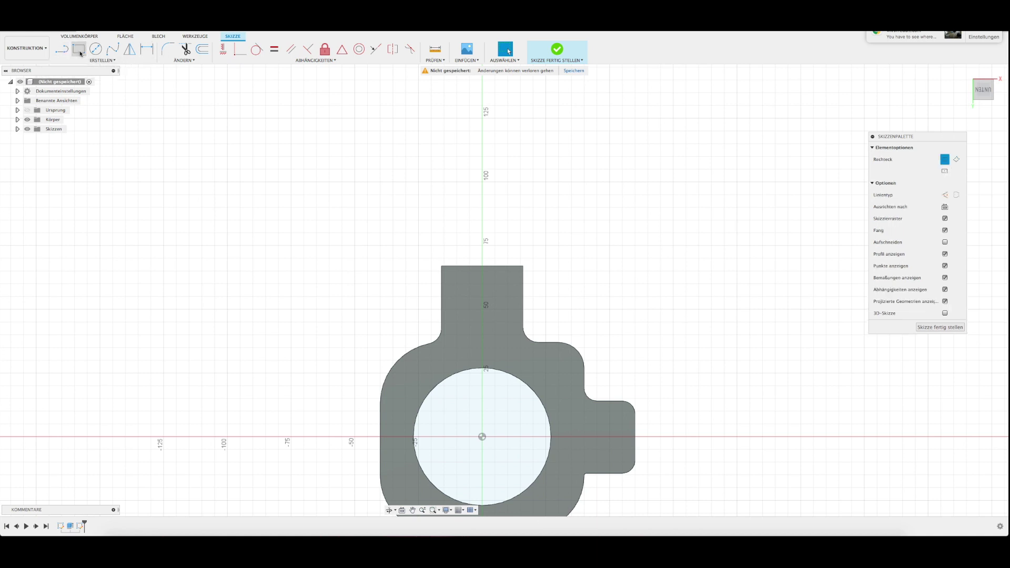
click(945, 172)
click(481, 266)
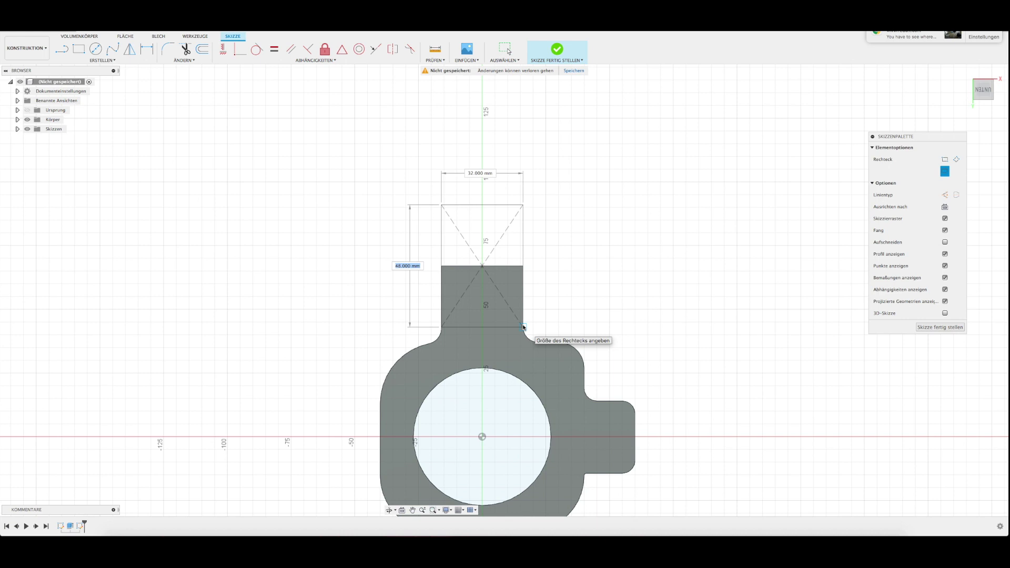
click(524, 327)
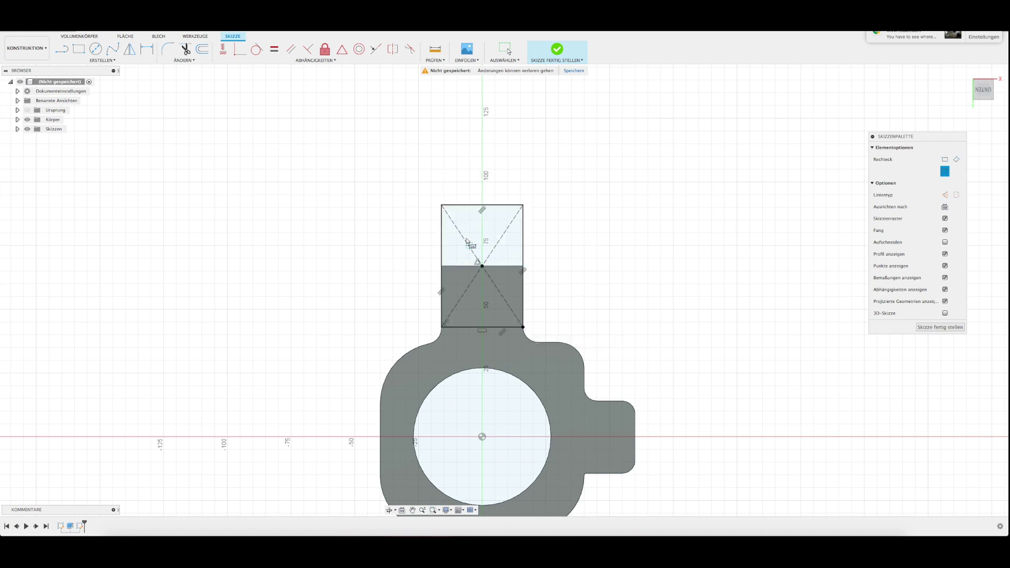
Measure between the rectangle's left and right edges to confirm the 32 mm width
click(436, 49)
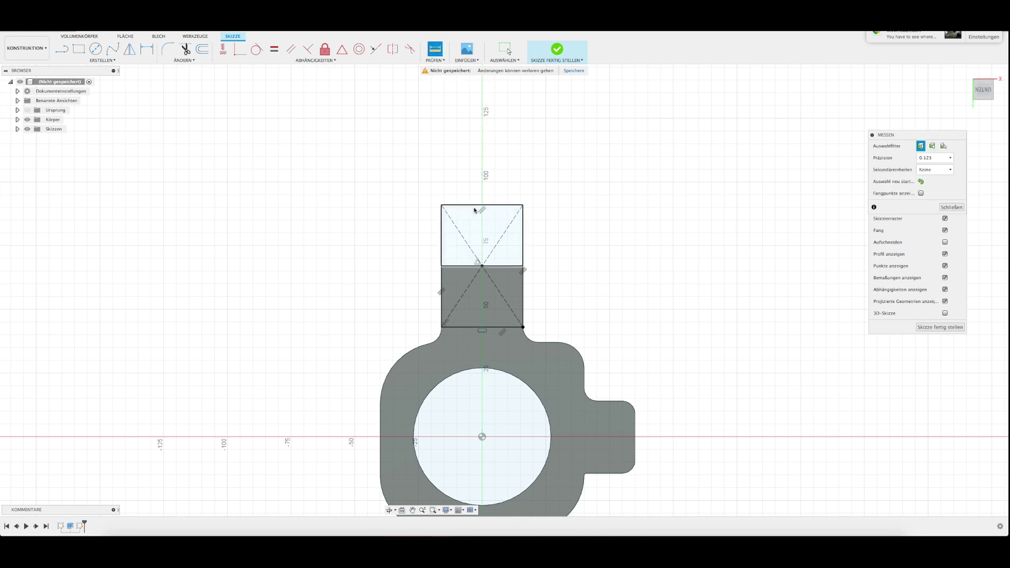
click(441, 222)
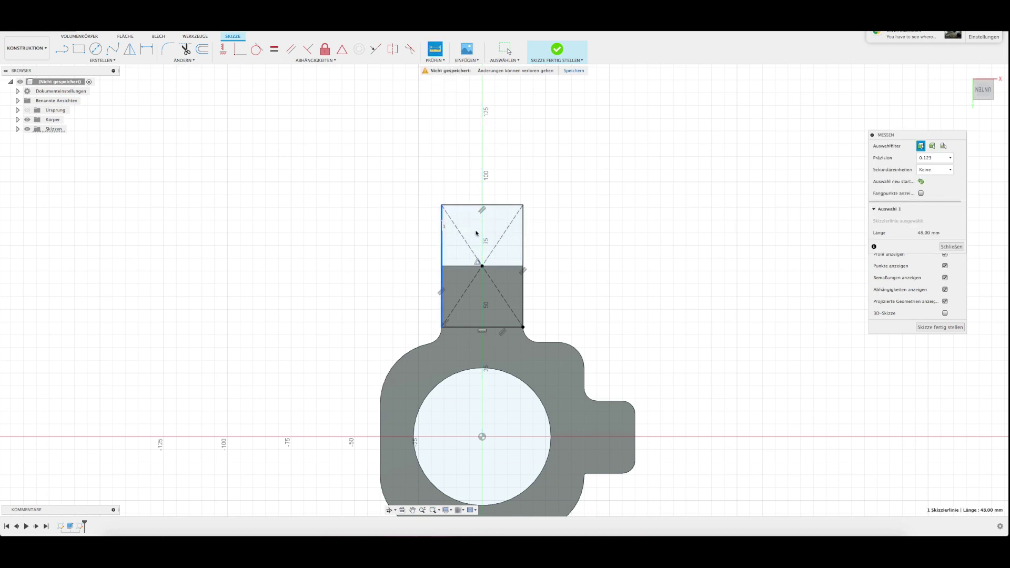
click(523, 240)
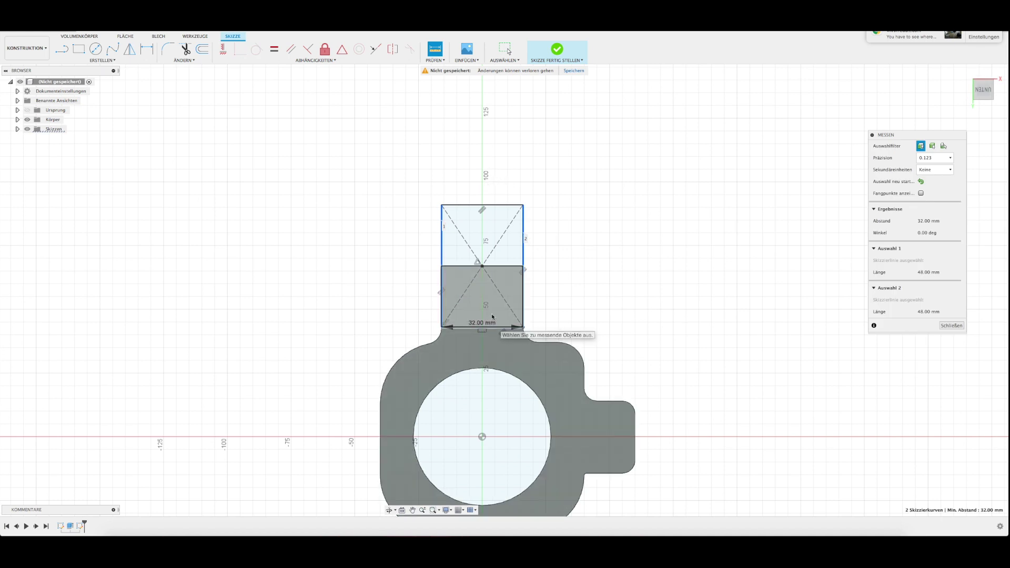
click(951, 325)
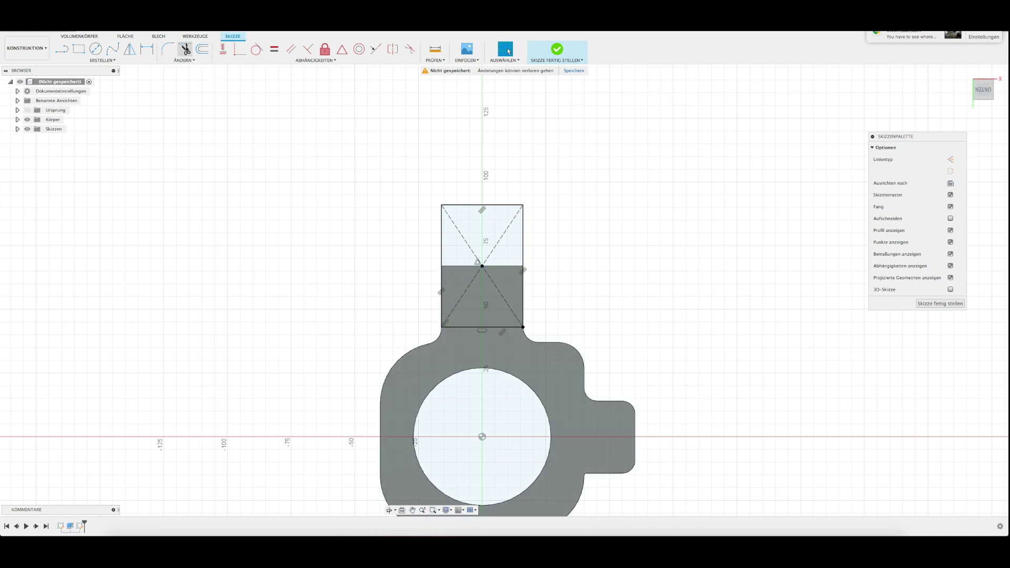
Fillet the rectangle's top-left and top-right corners at R5 and finish the sketch
click(168, 49)
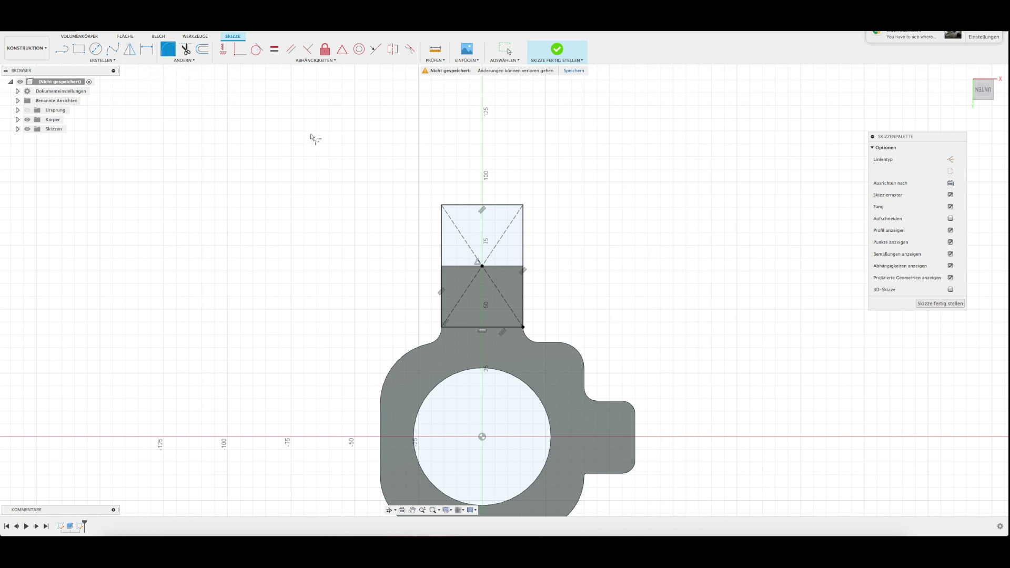
click(443, 206)
drag(445, 208, 441, 204)
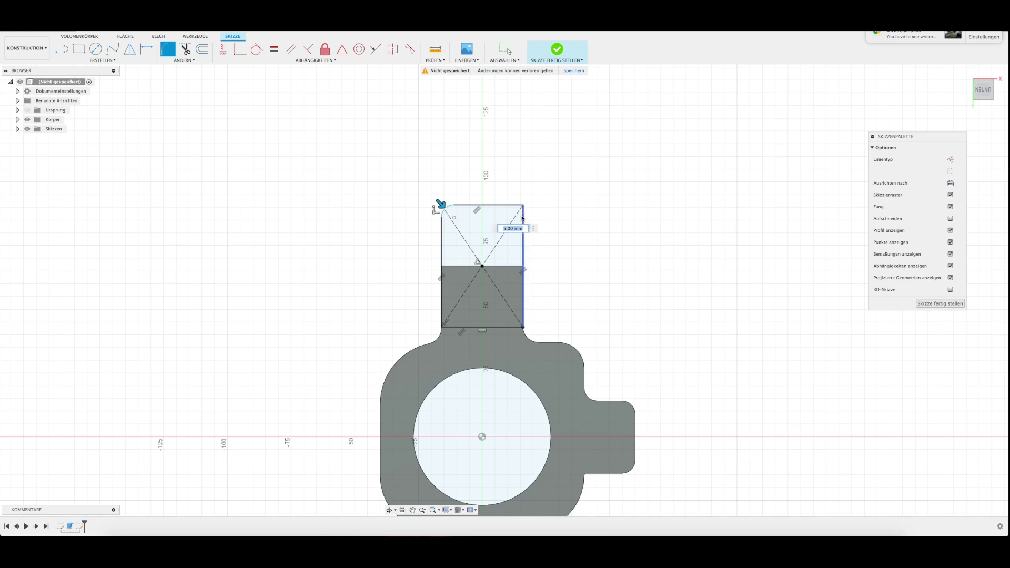
key(Return)
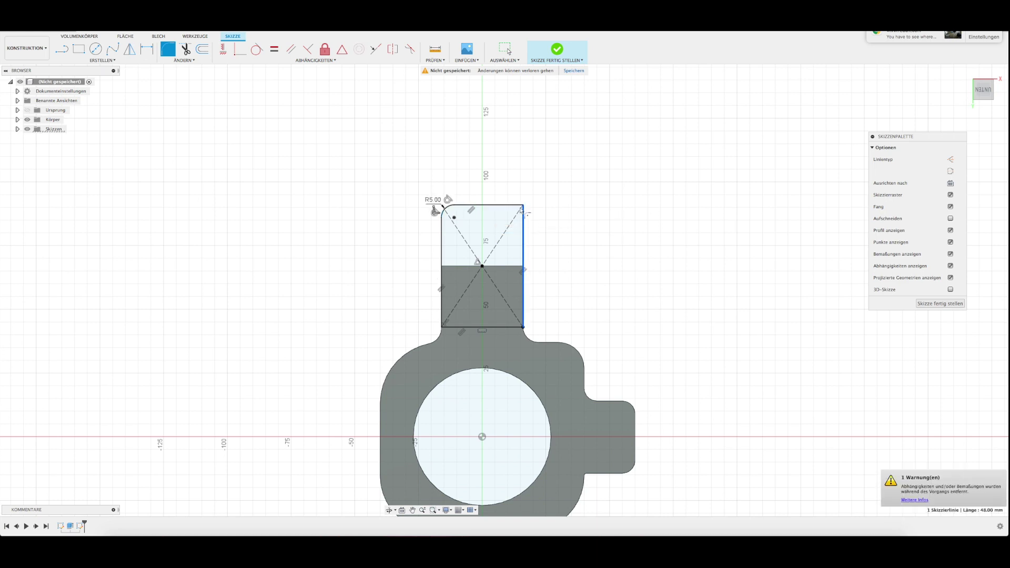
click(521, 206)
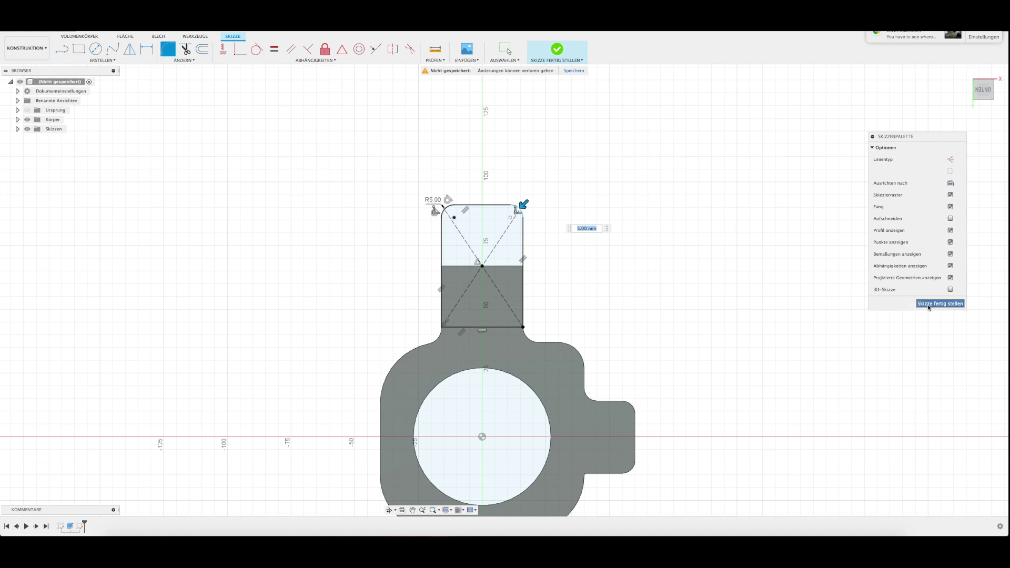
click(928, 304)
mouse_move(434, 182)
shift+middle_down()
mouse_move(455, 245)
mouse_move(431, 219)
mouse_move(453, 234)
mouse_move(418, 176)
mouse_move(404, 221)
mouse_move(401, 293)
mouse_move(421, 295)
mouse_move(399, 278)
shift+middle_up()
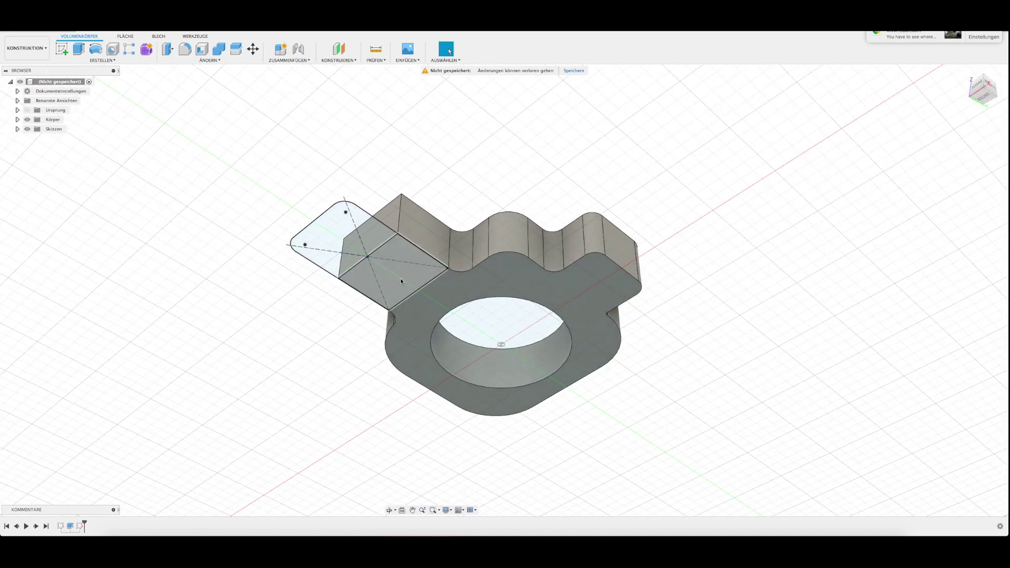
shift+middle_drag(440, 185, 439, 238)
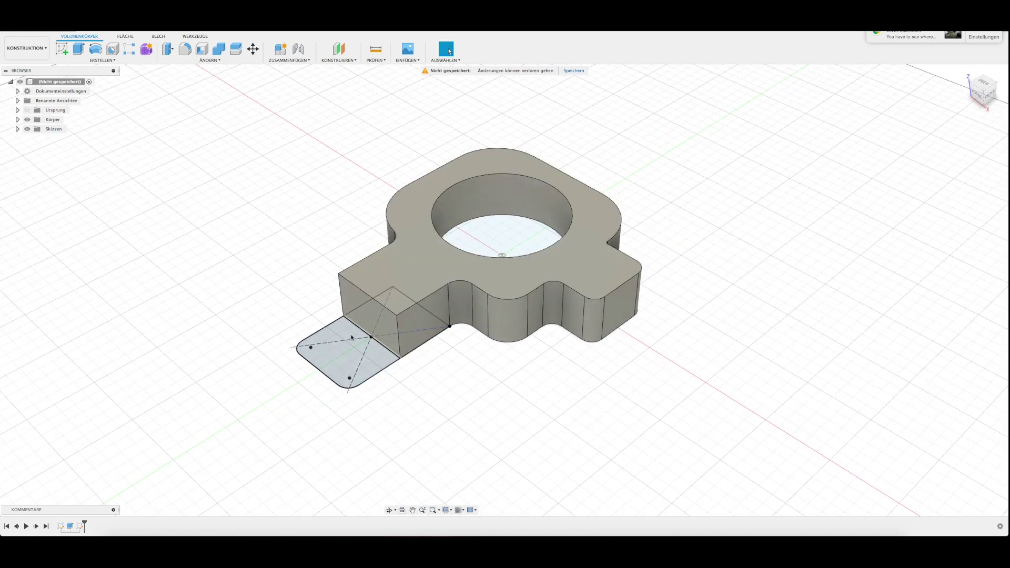
shift+middle_drag(384, 389, 379, 342)
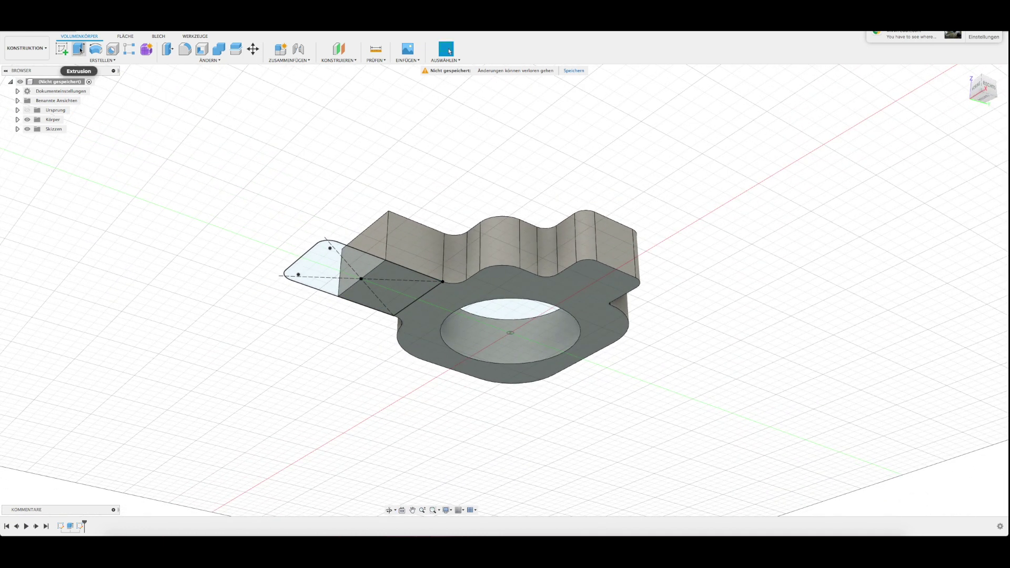
Extrude the rectangle and rounded end profiles 20.4 mm downward as a New Body
click(79, 49)
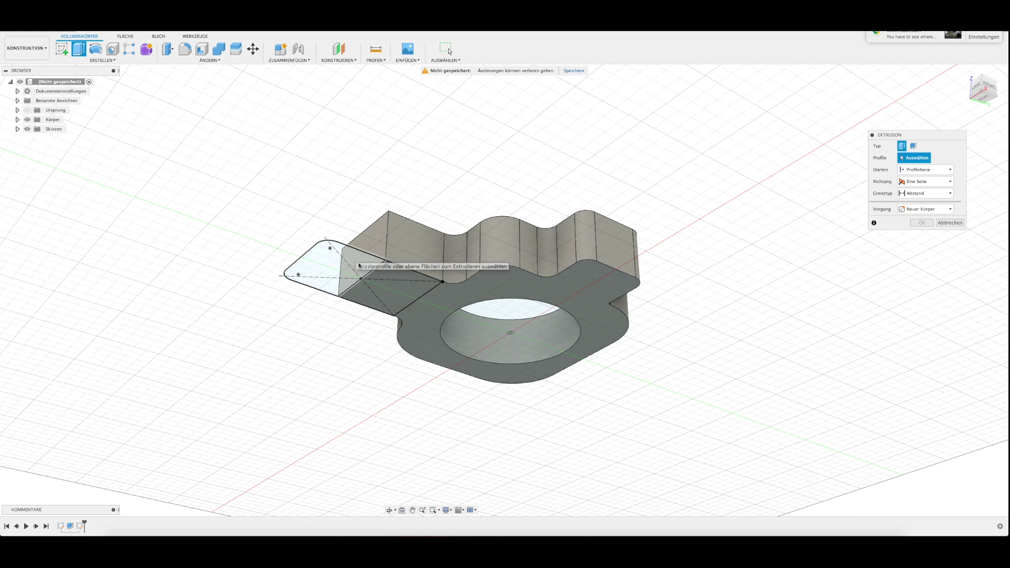
click(391, 277)
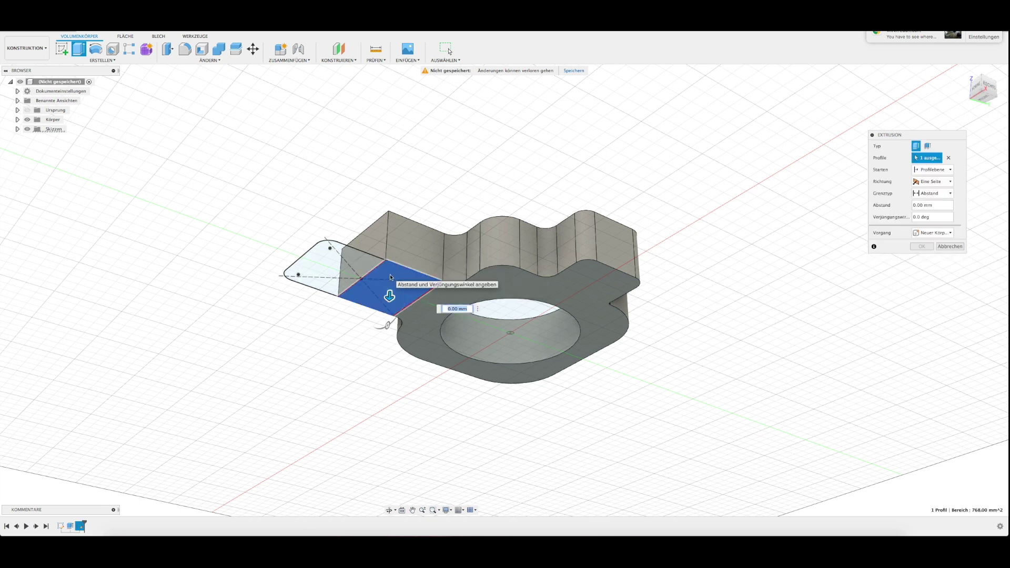
click(324, 270)
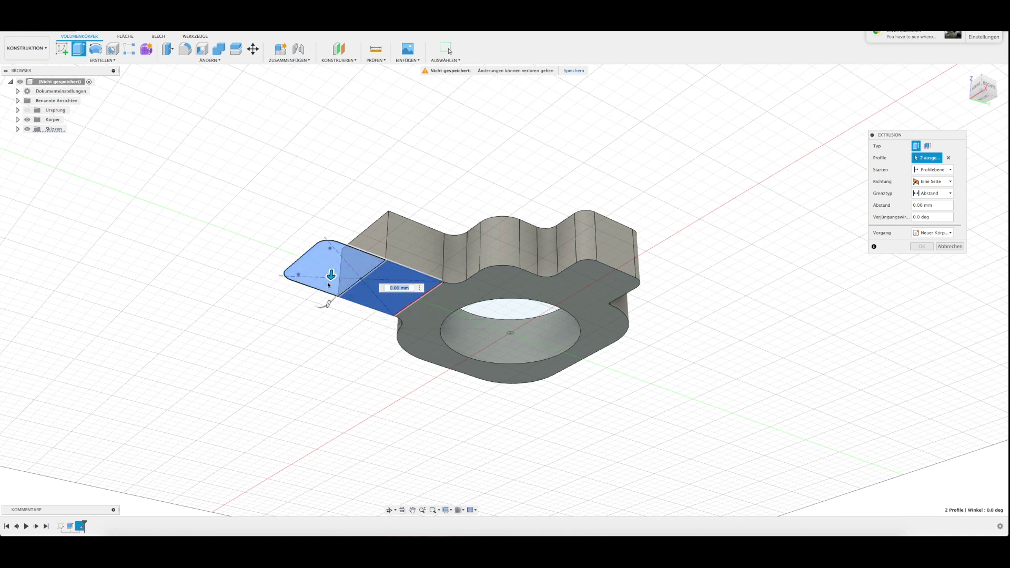
drag(328, 283, 327, 324)
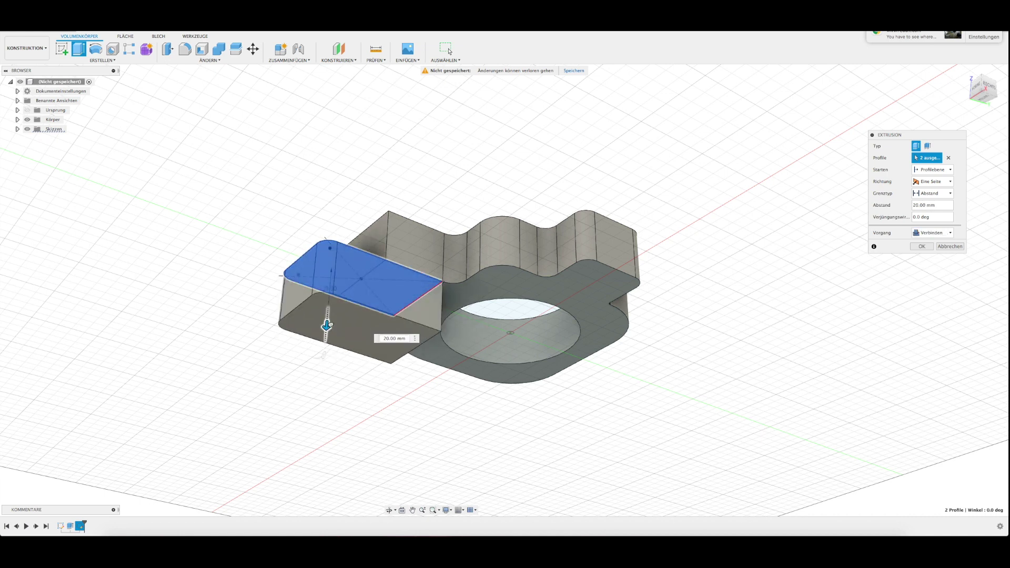
double_click(403, 338)
text(20,4)
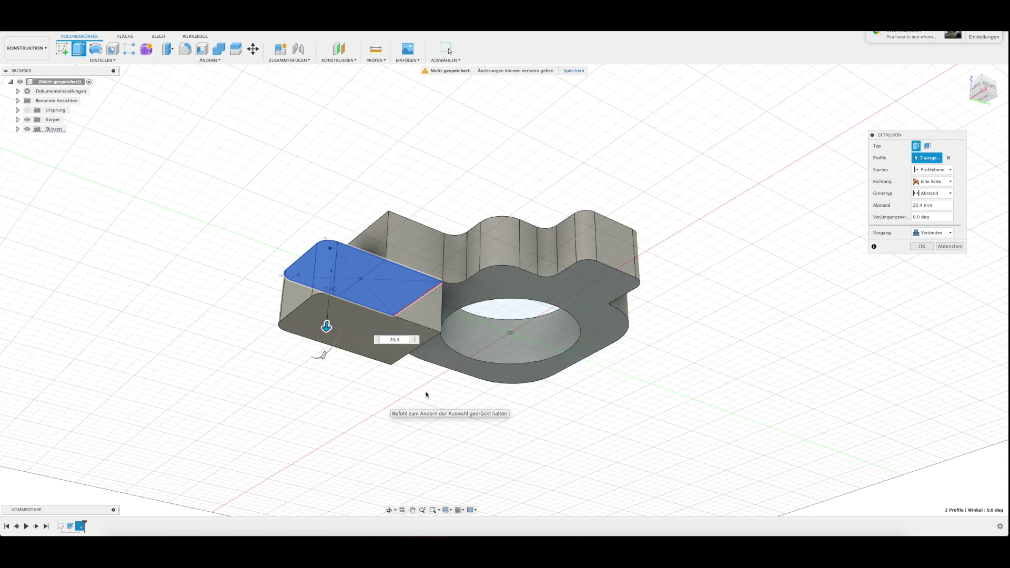
mouse_move(425, 386)
shift+middle_down()
mouse_move(441, 428)
mouse_move(421, 400)
mouse_move(433, 365)
mouse_move(423, 379)
mouse_move(435, 423)
mouse_move(421, 405)
mouse_move(396, 417)
mouse_move(395, 395)
mouse_move(401, 404)
shift+middle_up()
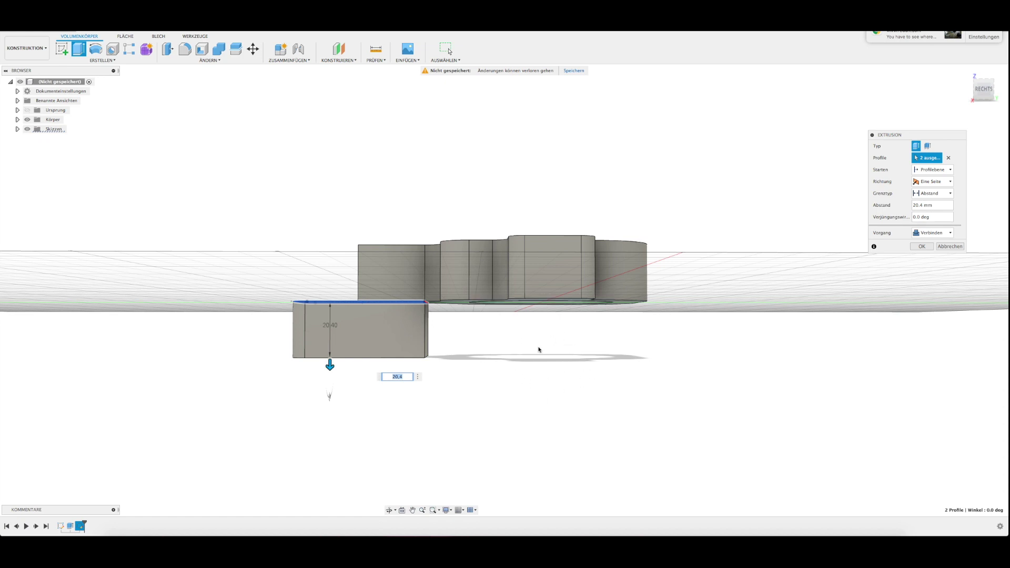
shift+middle_drag(530, 353, 952, 302)
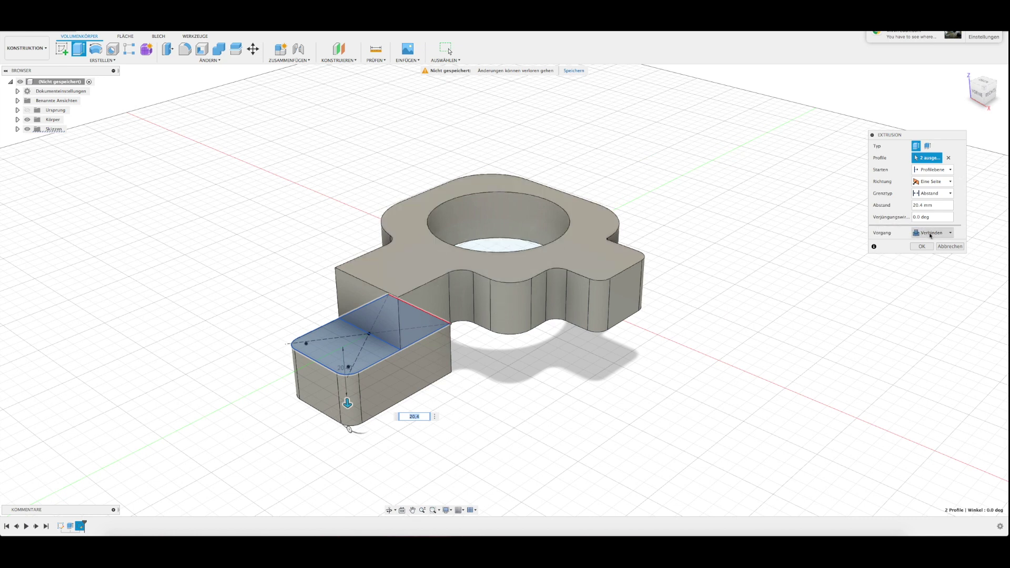
click(931, 232)
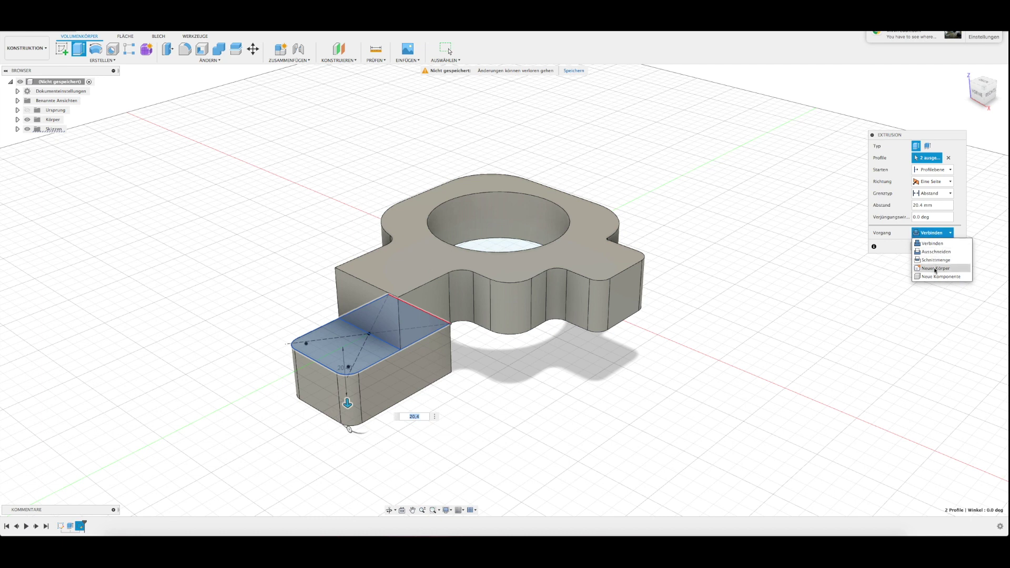
click(935, 269)
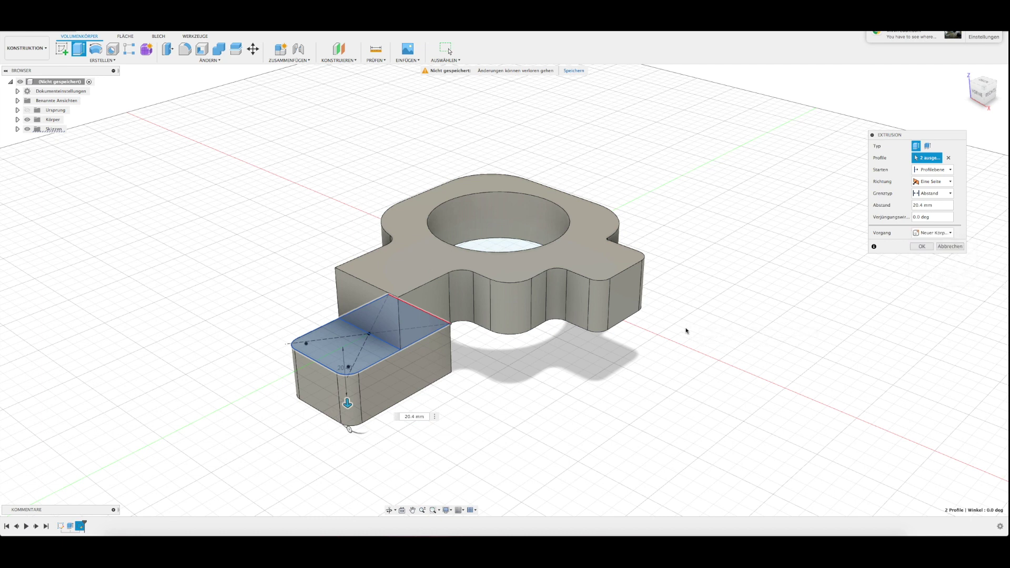
click(921, 246)
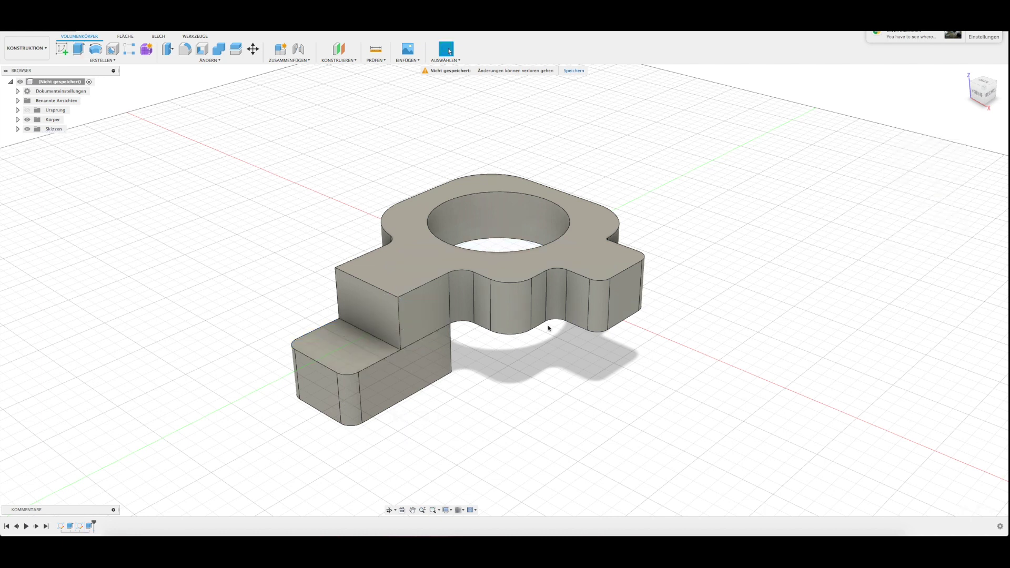
Orbit to a top-down angle and start a new sketch with origin planes shown
mouse_move(448, 372)
shift+middle_down()
mouse_move(468, 396)
mouse_move(503, 386)
mouse_move(580, 194)
shift+middle_up()
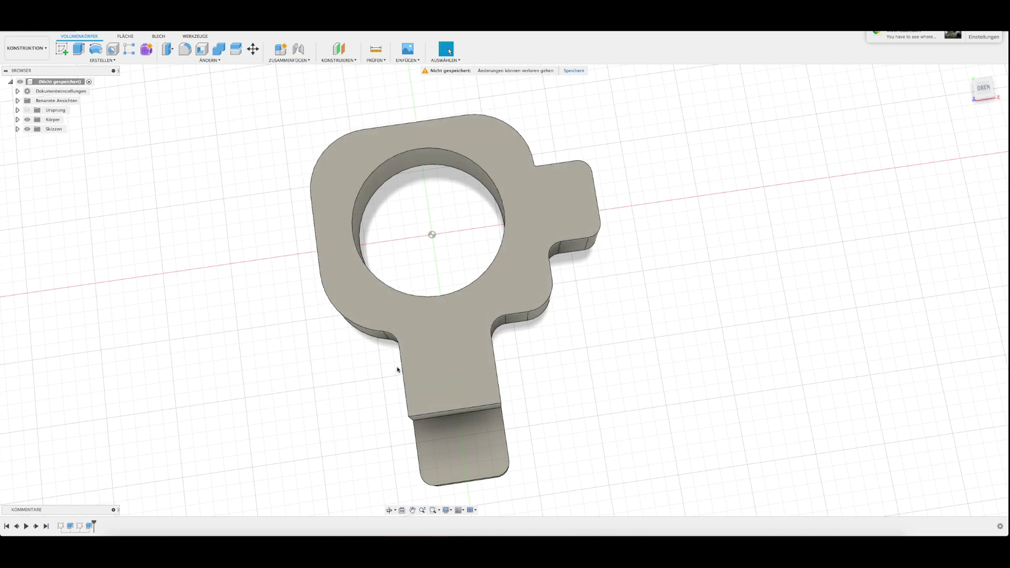
shift+middle_drag(539, 297, 521, 237)
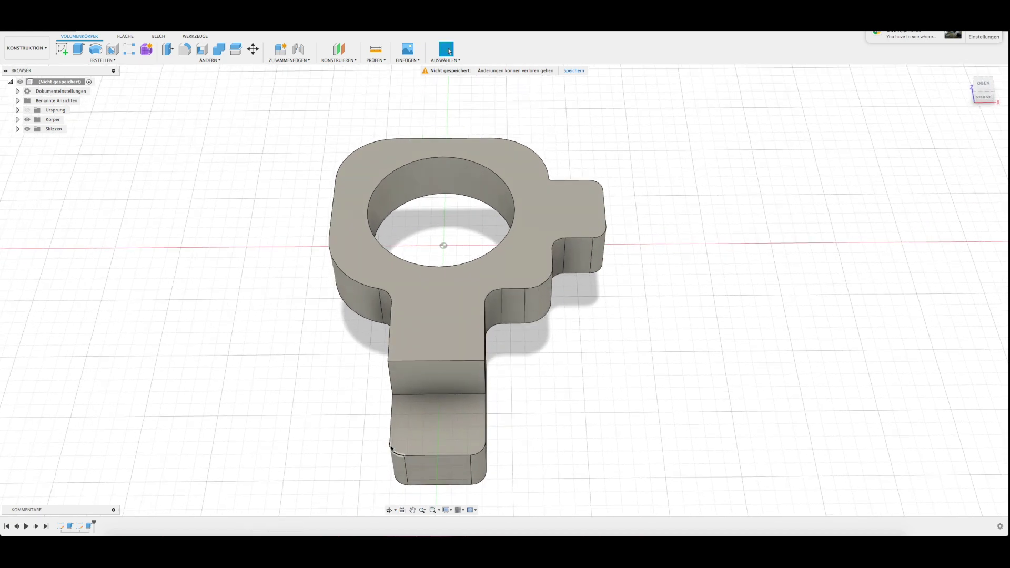
shift+middle_drag(406, 428, 408, 445)
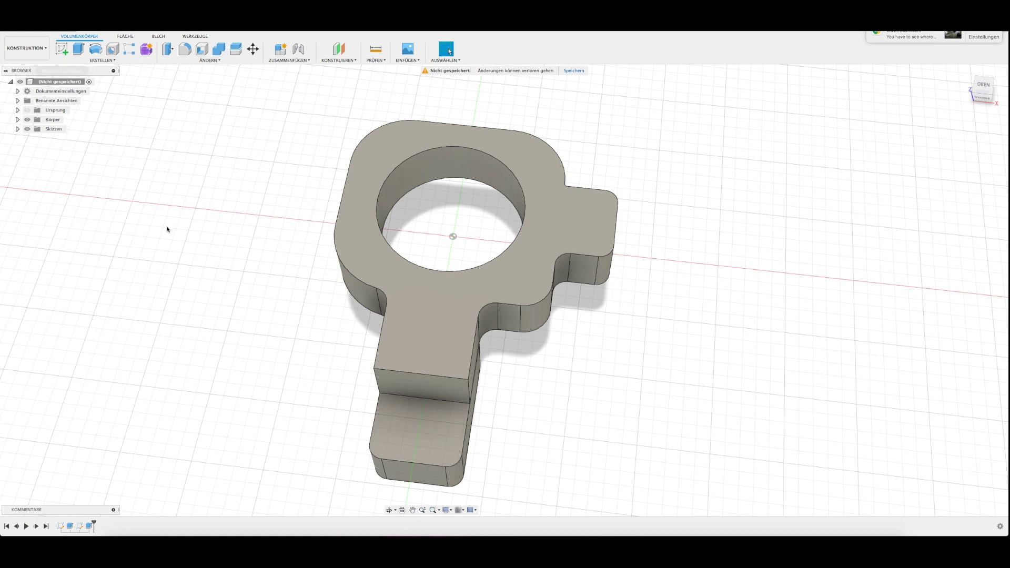
mouse_move(406, 444)
shift+middle_down()
mouse_move(418, 449)
mouse_move(417, 358)
shift+middle_up()
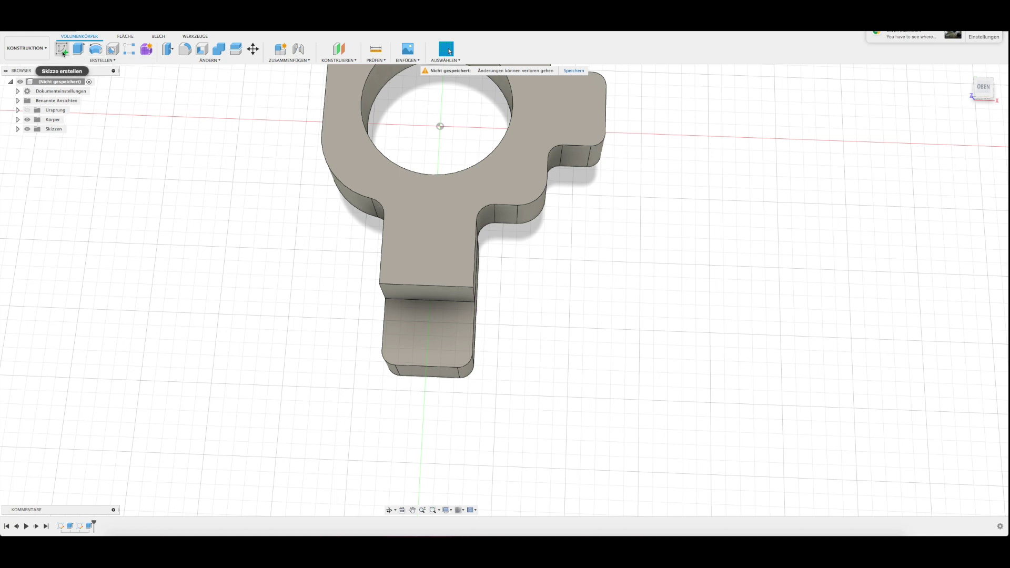
click(63, 50)
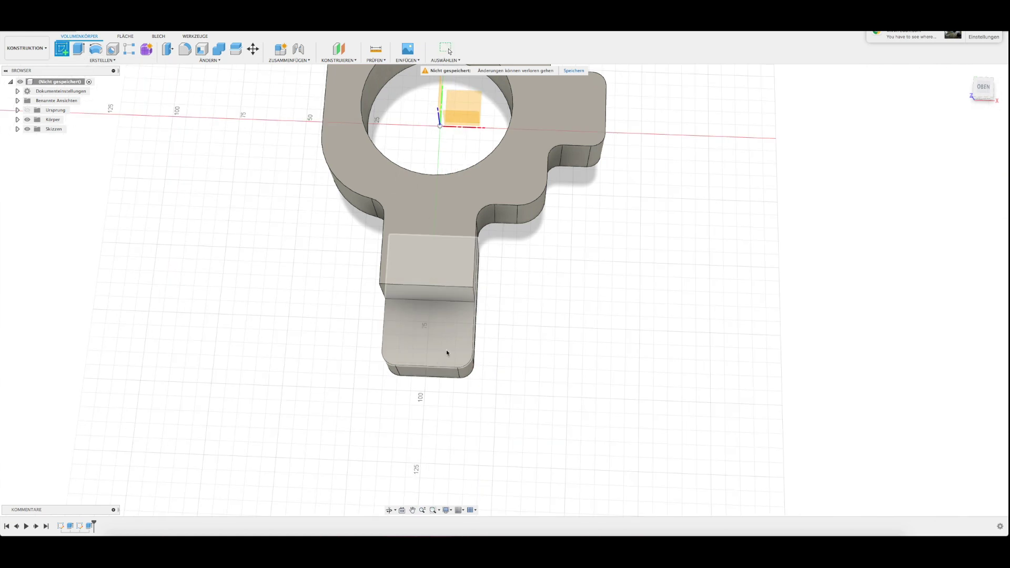
shift+middle_drag(446, 346, 288, 401)
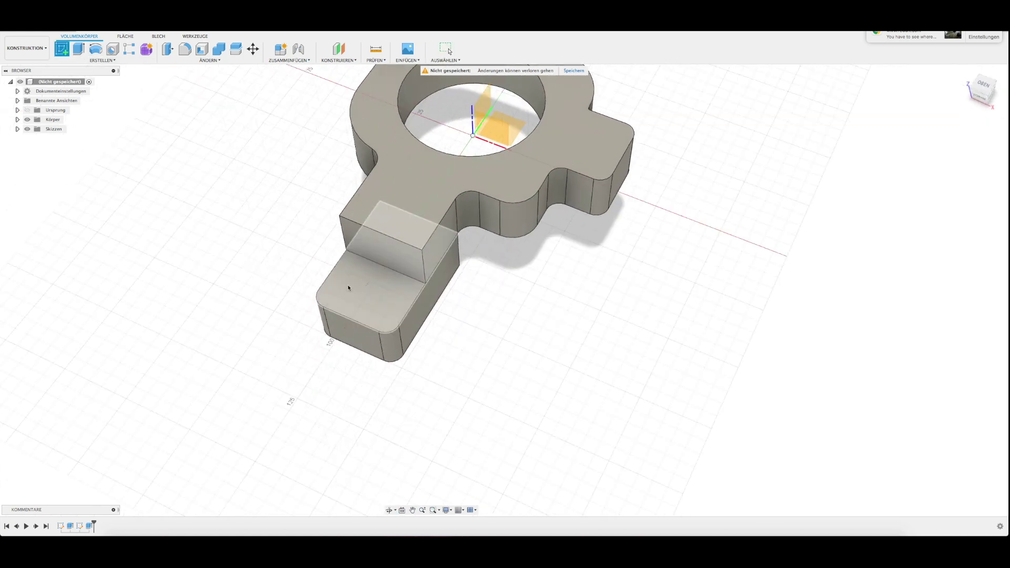
Draw an Ø11.5 mm circle on the lower tab's top face and finish the sketch
click(349, 289)
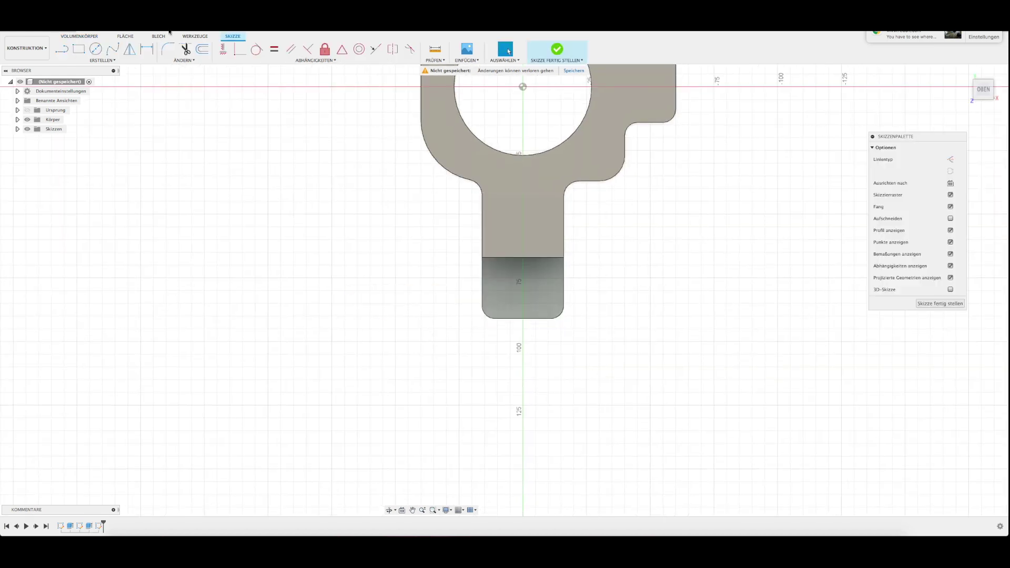
click(96, 49)
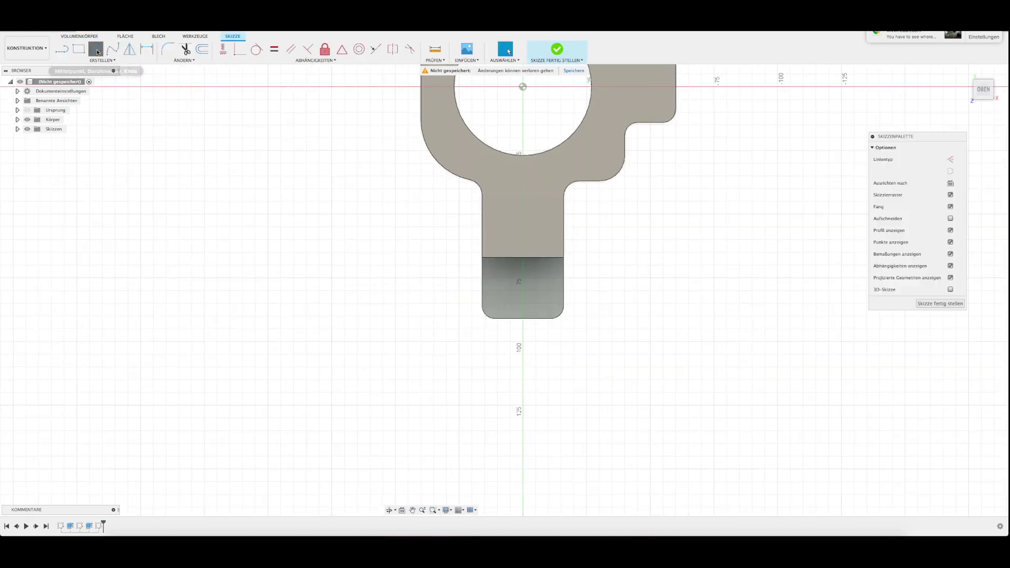
click(502, 293)
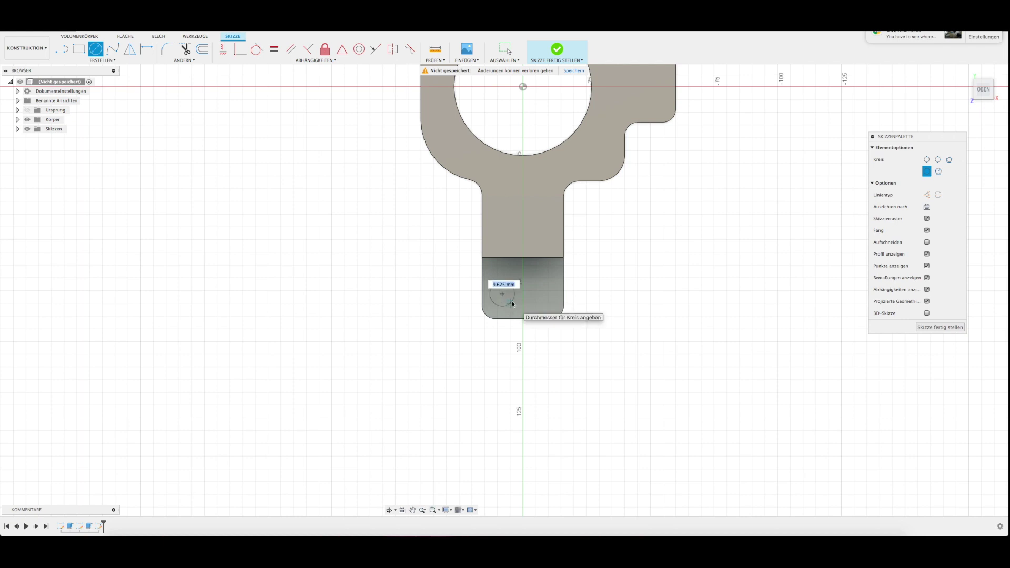
text(5)
key(Return)
key(Escape)
click(505, 297)
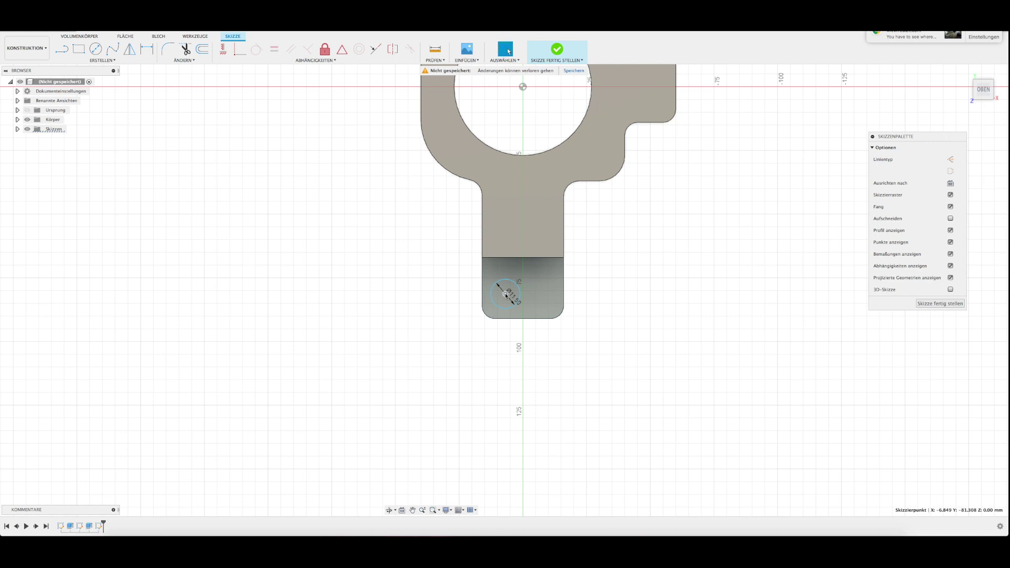
click(936, 304)
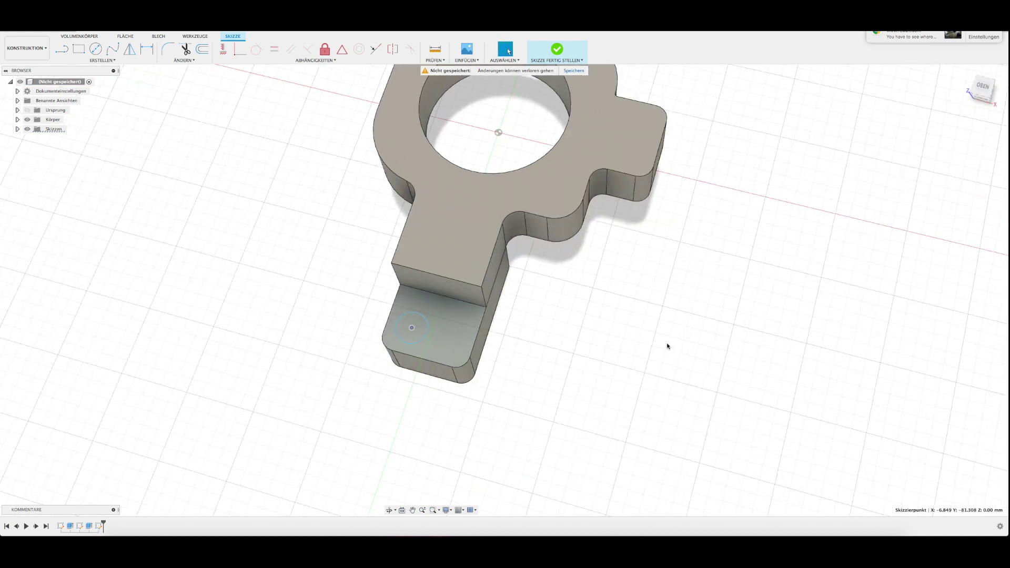
click(340, 296)
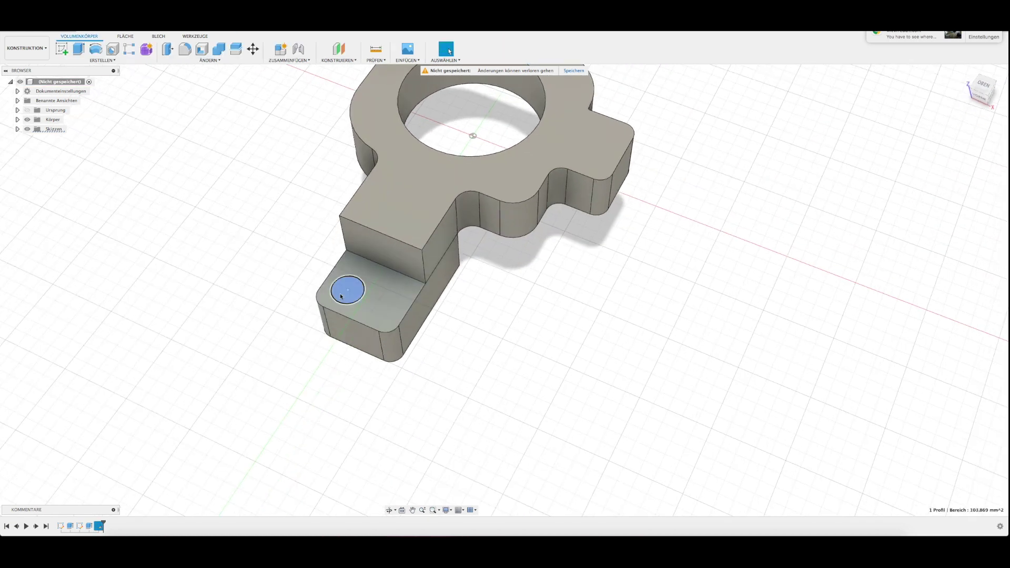
Extrude-cut the Ø11.5 mm circle 60 mm down through the lower tab
click(80, 51)
mouse_move(347, 287)
mouse_down()
mouse_move(339, 253)
mouse_move(378, 391)
mouse_up()
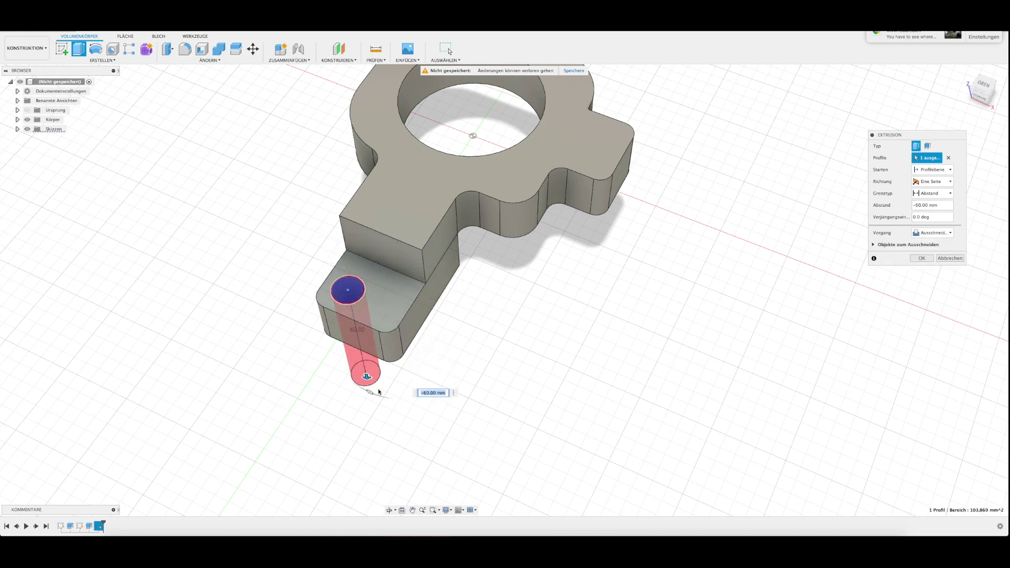
shift+middle_drag(466, 349, 562, 384)
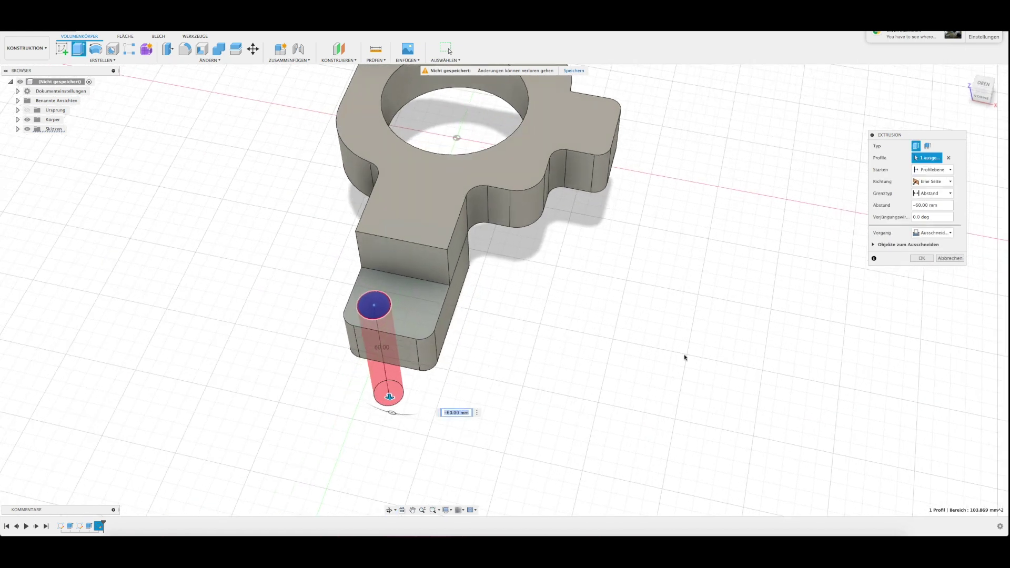
click(921, 258)
mouse_move(533, 303)
shift+middle_down()
mouse_move(492, 324)
mouse_move(500, 345)
mouse_move(468, 306)
shift+middle_up()
mouse_move(420, 296)
shift+middle_down()
mouse_move(480, 312)
mouse_move(482, 341)
mouse_move(444, 282)
mouse_move(428, 320)
mouse_move(499, 352)
shift+middle_up()
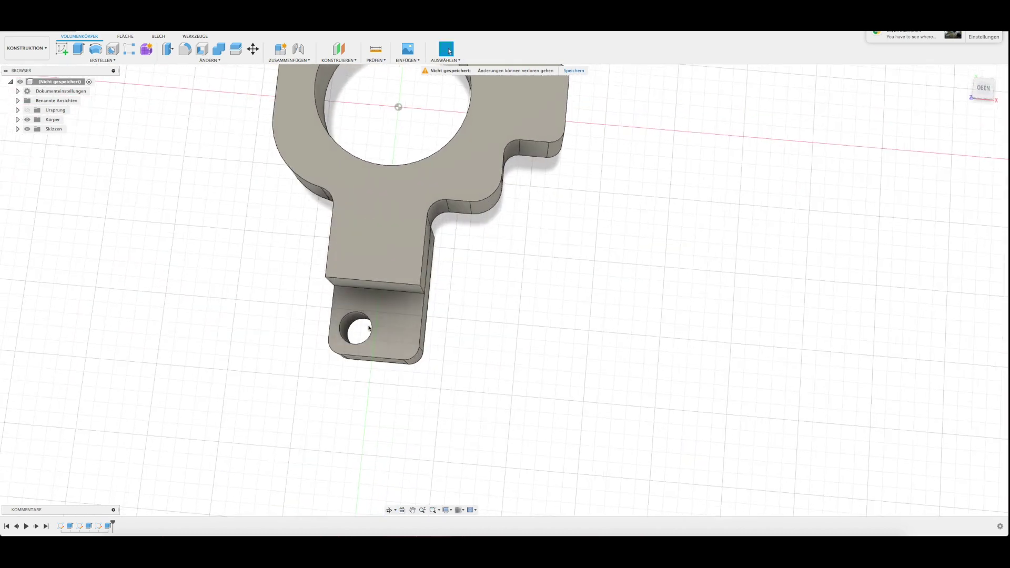
Orbit the finished part to inspect it from elevated, front and low side angles
mouse_move(423, 360)
shift+middle_down()
mouse_move(428, 345)
mouse_move(400, 382)
mouse_move(387, 365)
mouse_move(270, 338)
shift+middle_up()
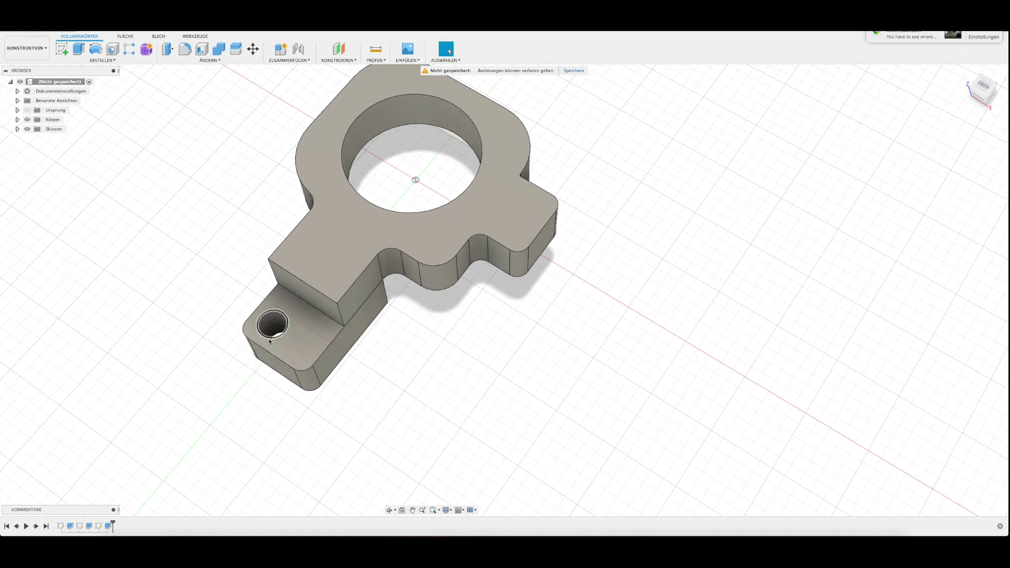
mouse_move(281, 385)
shift+middle_down()
mouse_move(412, 347)
mouse_move(498, 394)
mouse_move(546, 383)
mouse_move(570, 356)
mouse_move(596, 374)
mouse_move(518, 387)
mouse_move(534, 397)
mouse_move(548, 397)
mouse_move(524, 364)
mouse_move(541, 407)
mouse_move(534, 384)
shift+middle_up()
shift+middle_drag(234, 253, 232, 228)
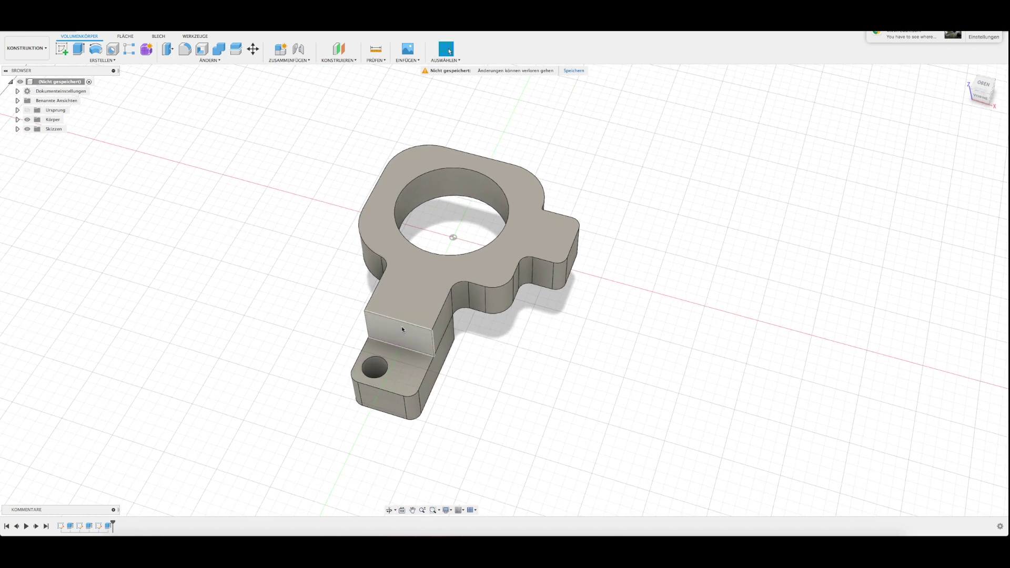
mouse_move(431, 408)
shift+middle_down()
mouse_move(438, 385)
mouse_move(443, 398)
shift+middle_up()
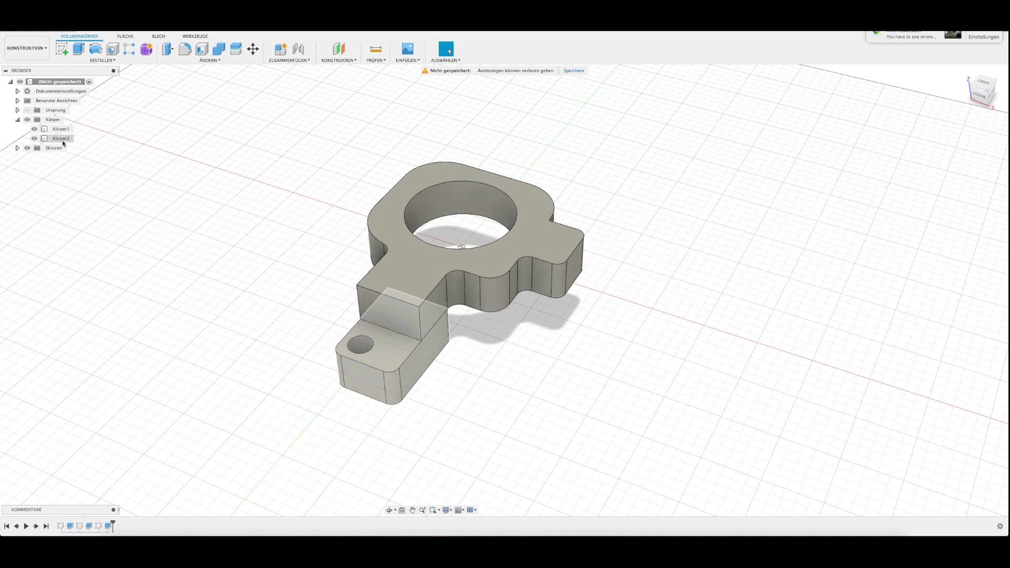
Start moving Körper2 with Verschieben/Kopieren and slide it 45 mm left along X
click(57, 140)
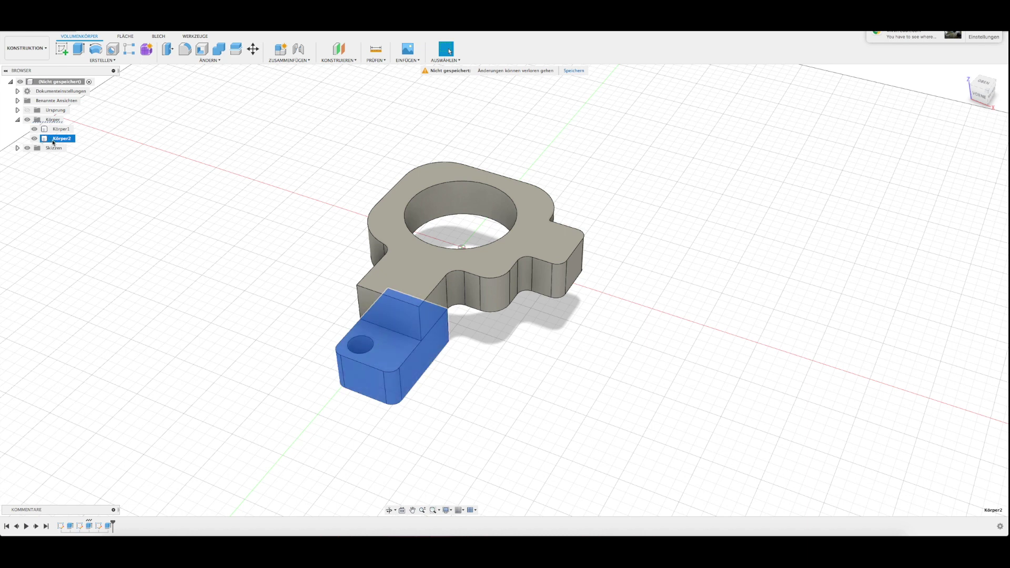
right_click(53, 141)
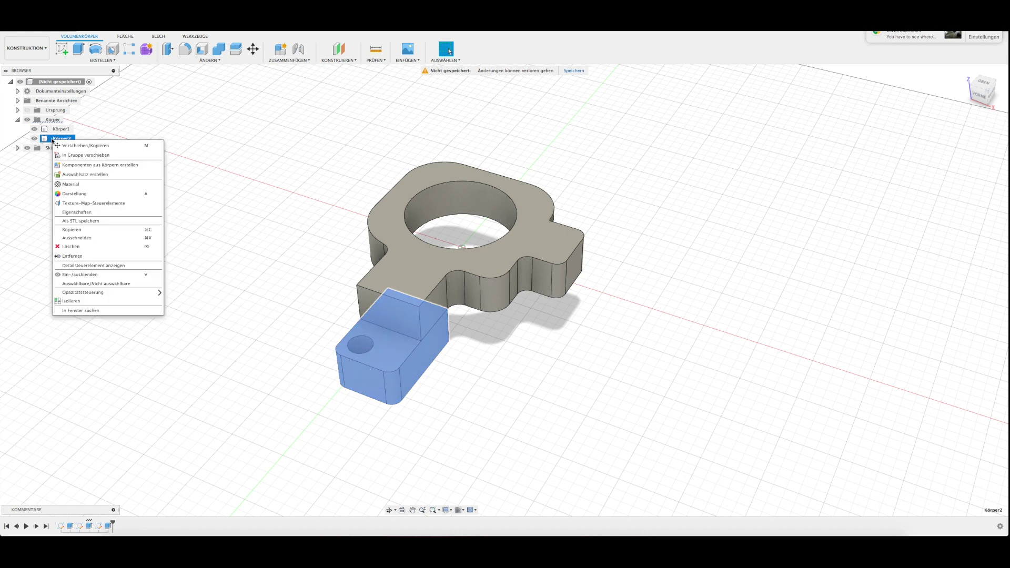
click(94, 148)
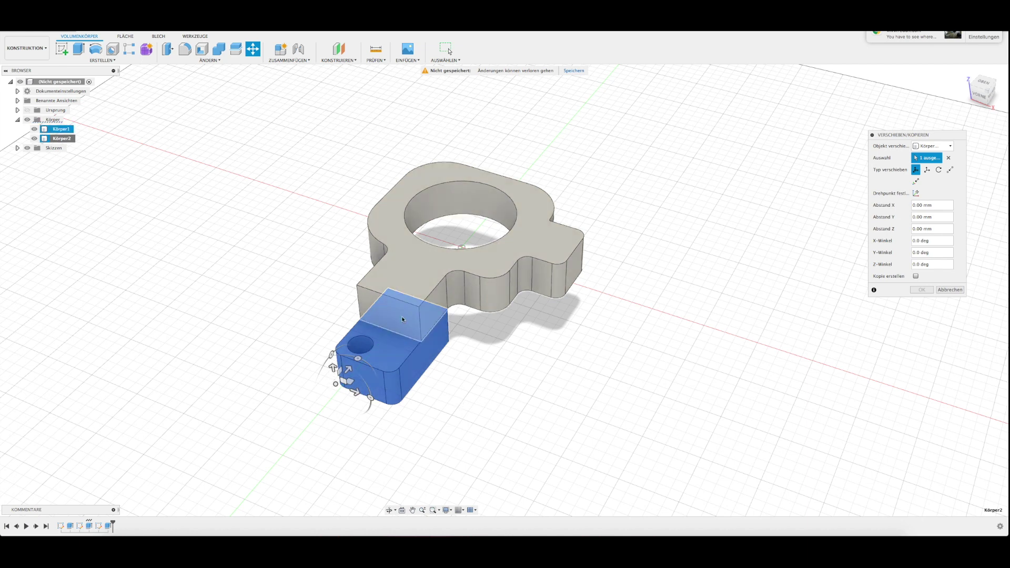
mouse_move(439, 376)
shift+middle_down()
mouse_move(424, 367)
mouse_move(448, 379)
shift+middle_up()
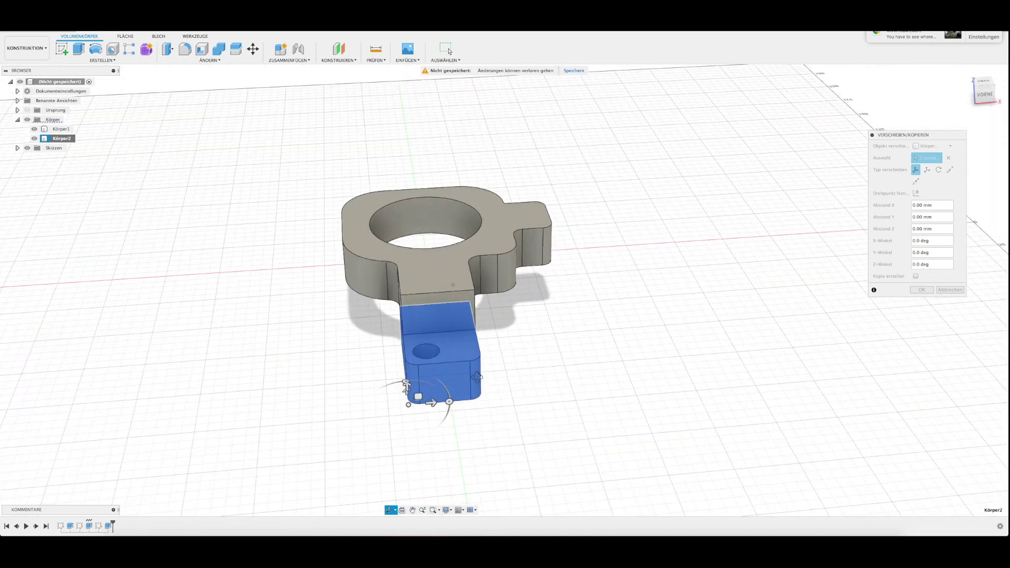
mouse_move(448, 380)
shift+middle_down()
mouse_move(395, 361)
mouse_move(394, 426)
mouse_move(394, 372)
shift+middle_up()
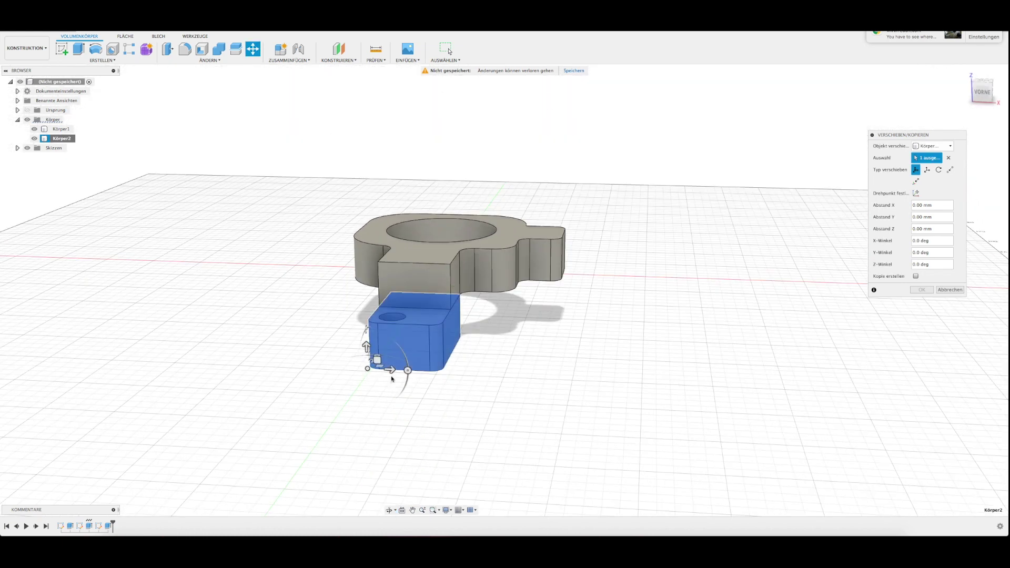
drag(391, 370, 291, 364)
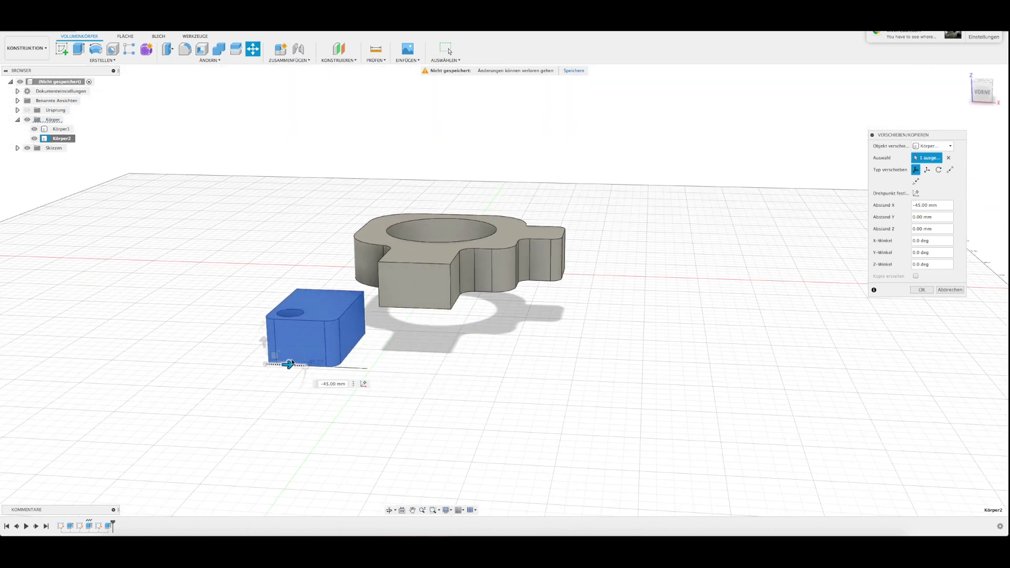
Push Körper2 further left to about -70 mm, raise it along Z, and commit
mouse_move(453, 345)
shift+middle_down()
mouse_move(456, 383)
mouse_move(431, 416)
mouse_move(360, 468)
shift+middle_up()
drag(351, 437, 296, 435)
mouse_move(295, 421)
shift+middle_down()
mouse_move(417, 390)
mouse_move(410, 383)
shift+middle_up()
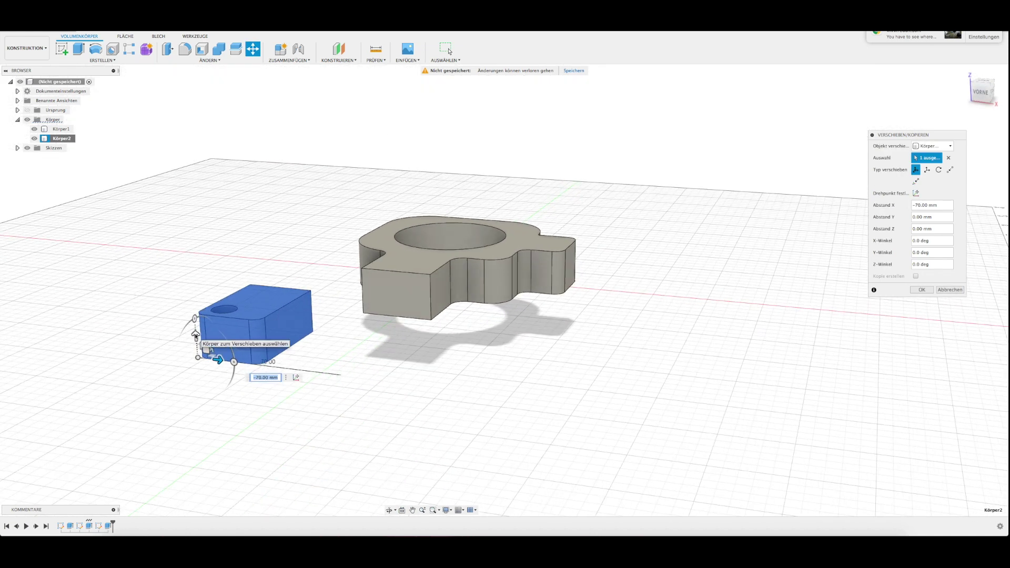
click(195, 336)
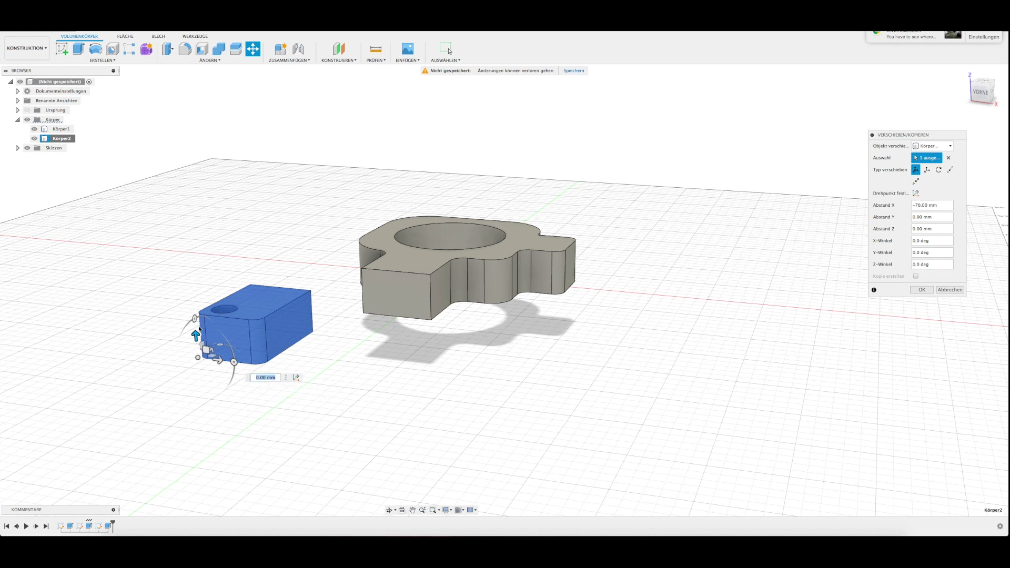
drag(195, 335, 195, 325)
text(20.4)
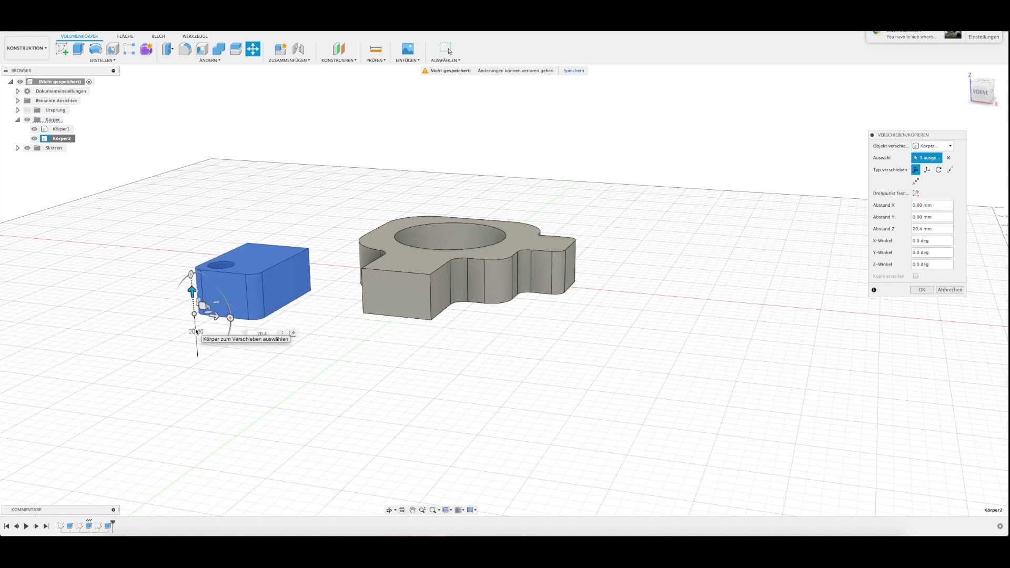
key(Return)
mouse_move(280, 377)
shift+middle_down()
mouse_move(311, 363)
mouse_move(304, 352)
mouse_move(334, 401)
mouse_move(267, 416)
mouse_move(293, 419)
shift+middle_up()
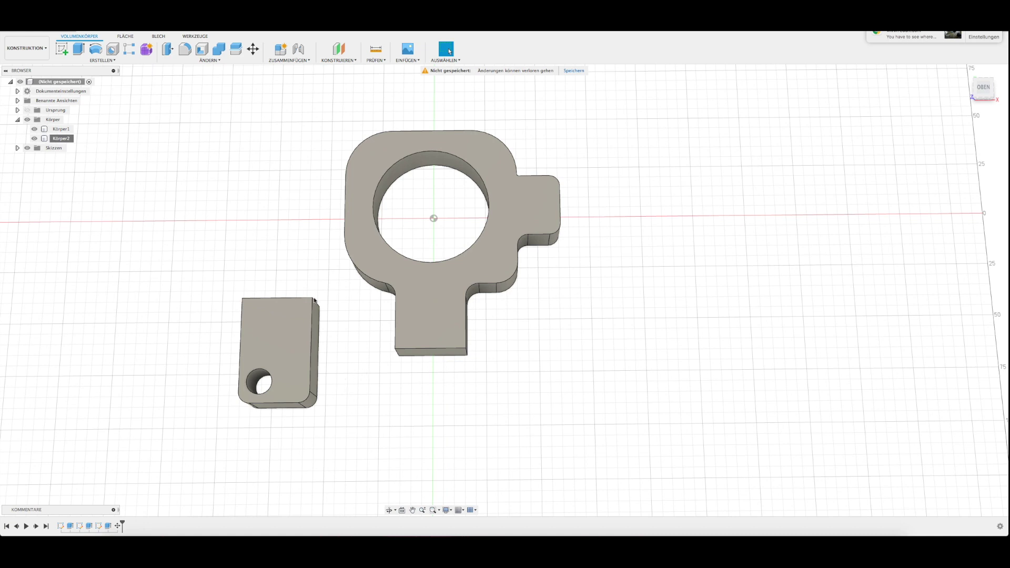
Move Körper2 20 mm right along X and confirm the move
right_click(63, 139)
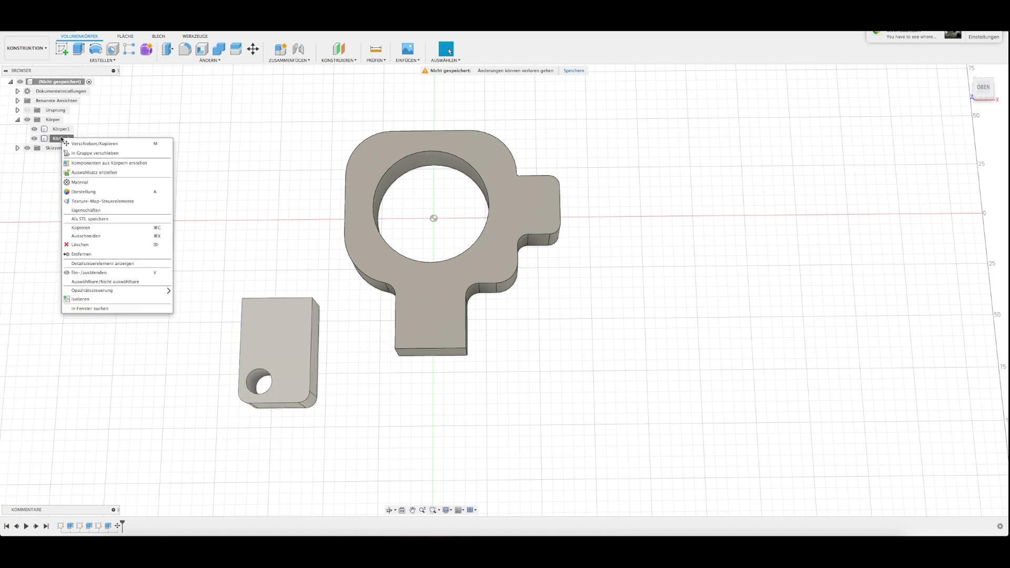
click(82, 145)
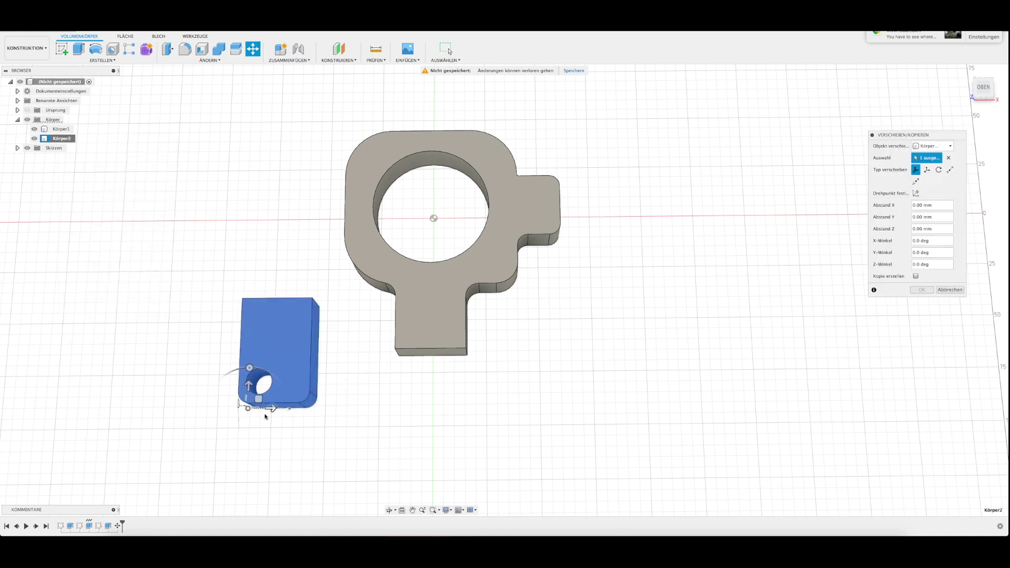
drag(272, 409, 314, 409)
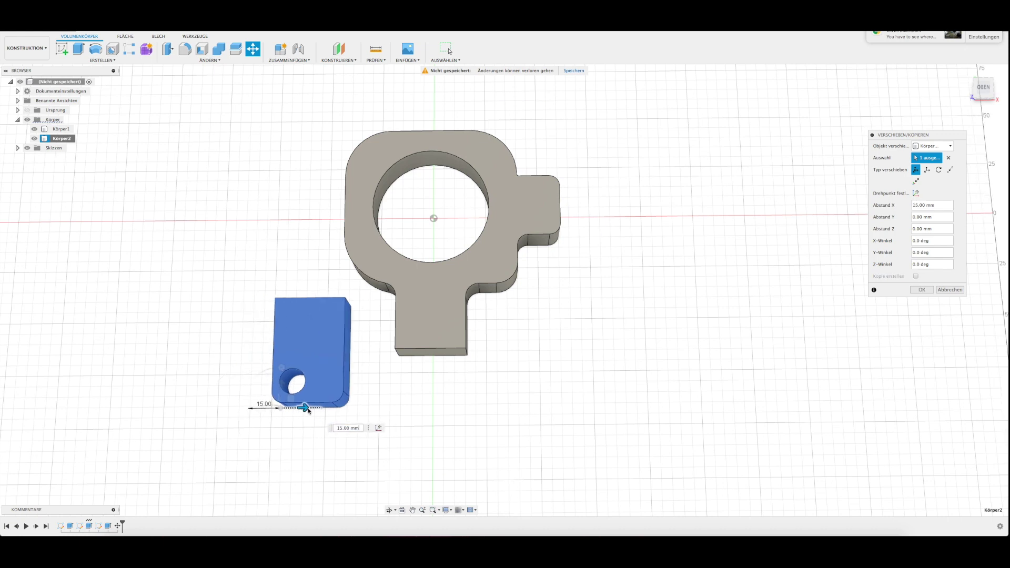
click(921, 290)
mouse_move(597, 338)
shift+middle_down()
mouse_move(582, 306)
mouse_move(552, 289)
mouse_move(597, 314)
mouse_move(633, 300)
mouse_move(587, 327)
mouse_move(591, 340)
shift+middle_up()
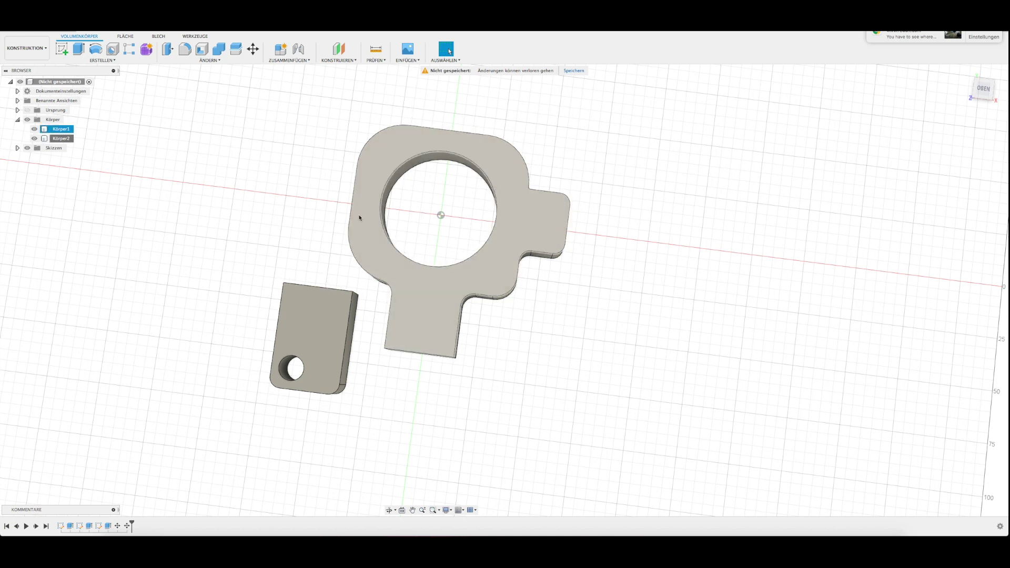
mouse_move(387, 401)
shift+middle_down()
mouse_move(367, 363)
mouse_move(326, 332)
mouse_move(390, 349)
mouse_move(394, 378)
mouse_move(467, 359)
mouse_move(379, 379)
mouse_move(369, 412)
mouse_move(379, 371)
mouse_move(266, 356)
mouse_move(389, 374)
shift+middle_up()
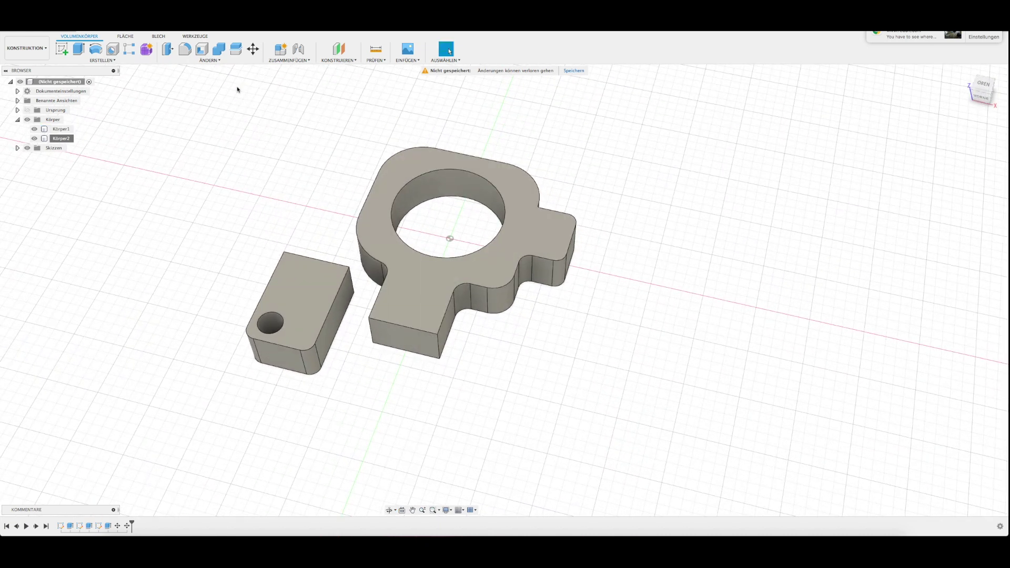
Switch to the FERTIGEN manufacturing workspace
click(38, 50)
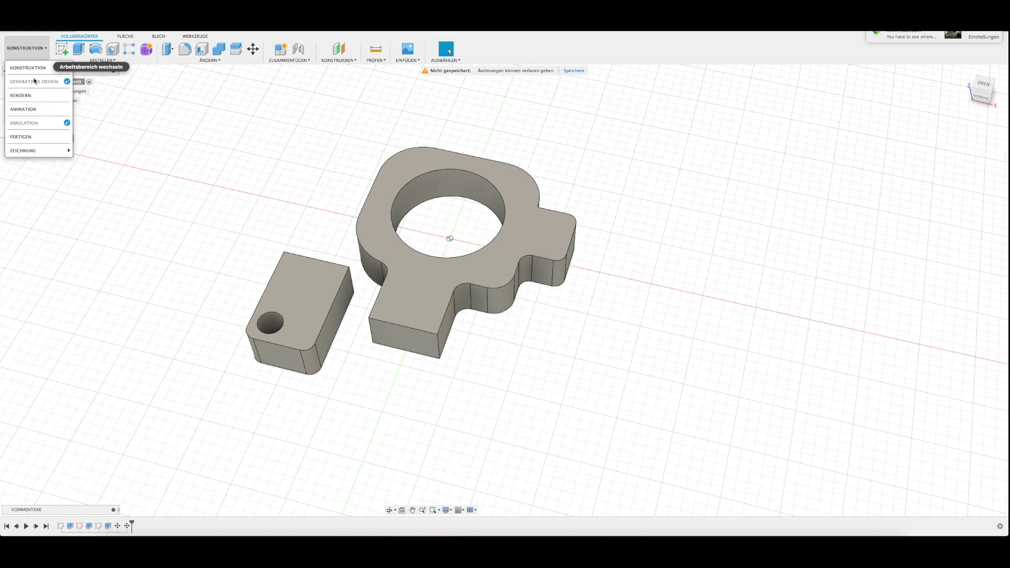
click(29, 139)
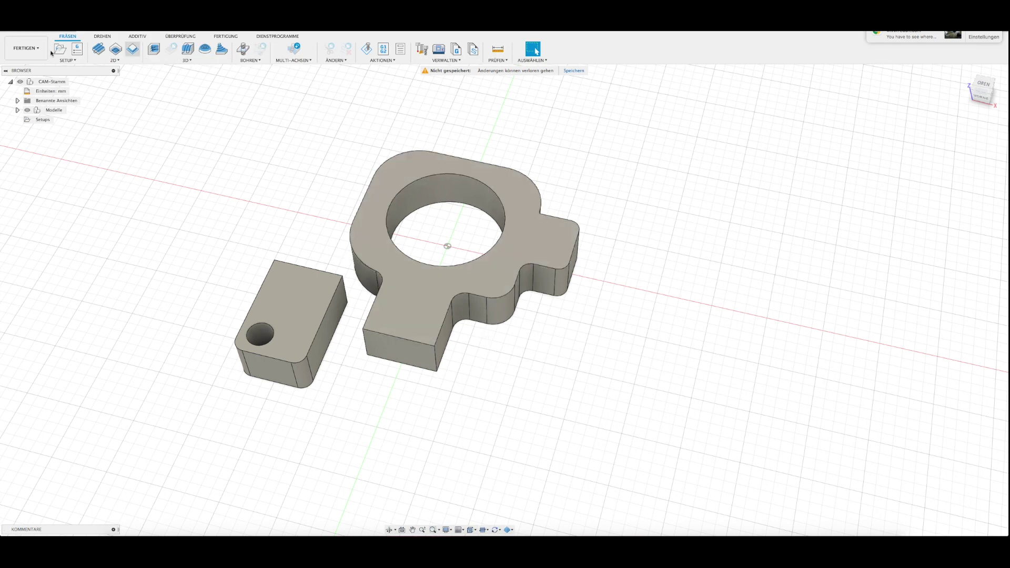
mouse_move(267, 173)
middle_down()
mouse_move(340, 219)
mouse_move(329, 198)
mouse_move(328, 207)
middle_up()
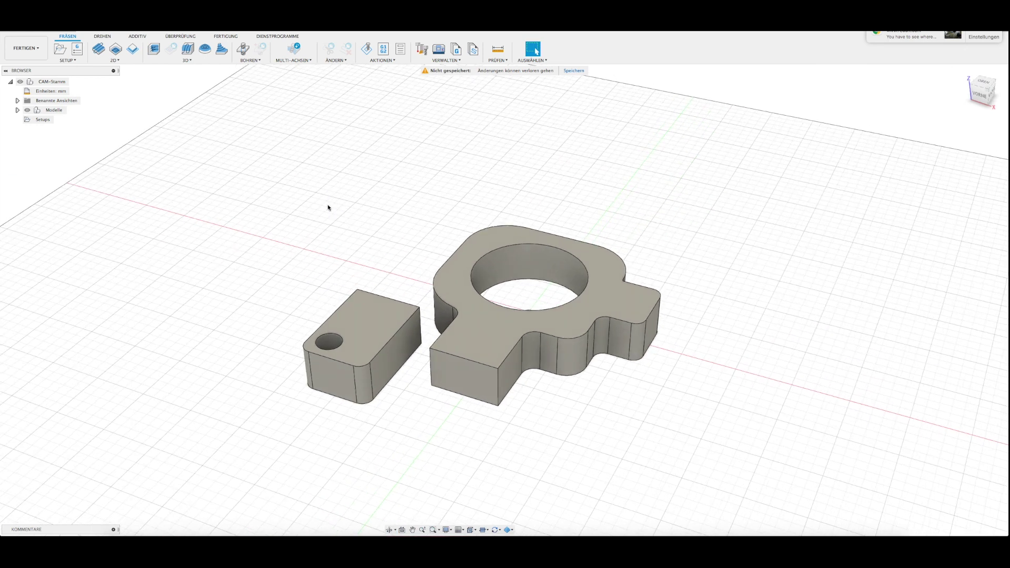
Create a new Setup with its origin on the stock corner near the small block
click(60, 52)
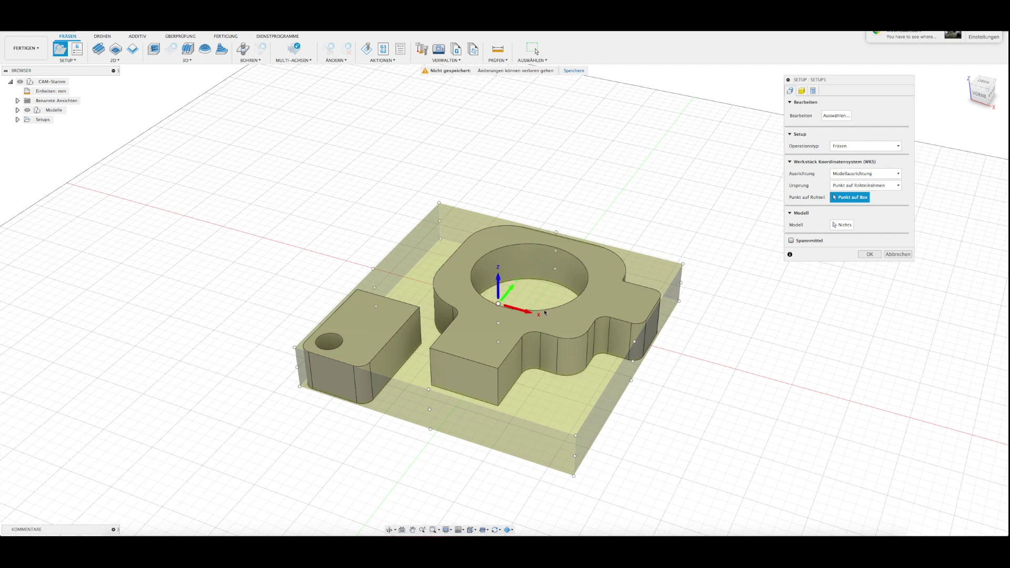
click(295, 348)
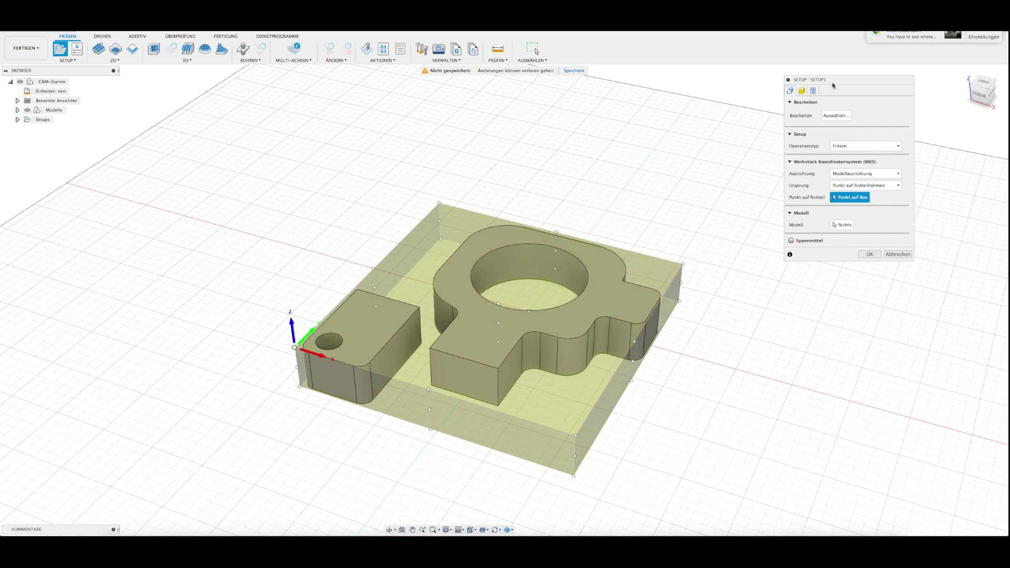
mouse_move(521, 395)
shift+middle_down()
mouse_move(525, 361)
mouse_move(545, 367)
mouse_move(529, 386)
shift+middle_up()
Keep Relative Quadergröße stock and reduce the side and top offsets to 0 mm
click(802, 92)
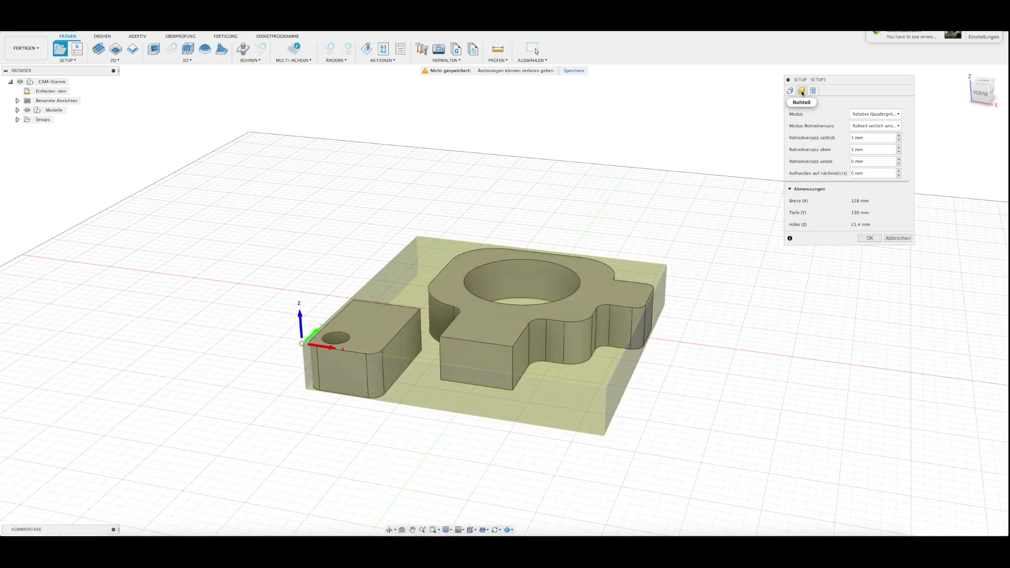
click(898, 117)
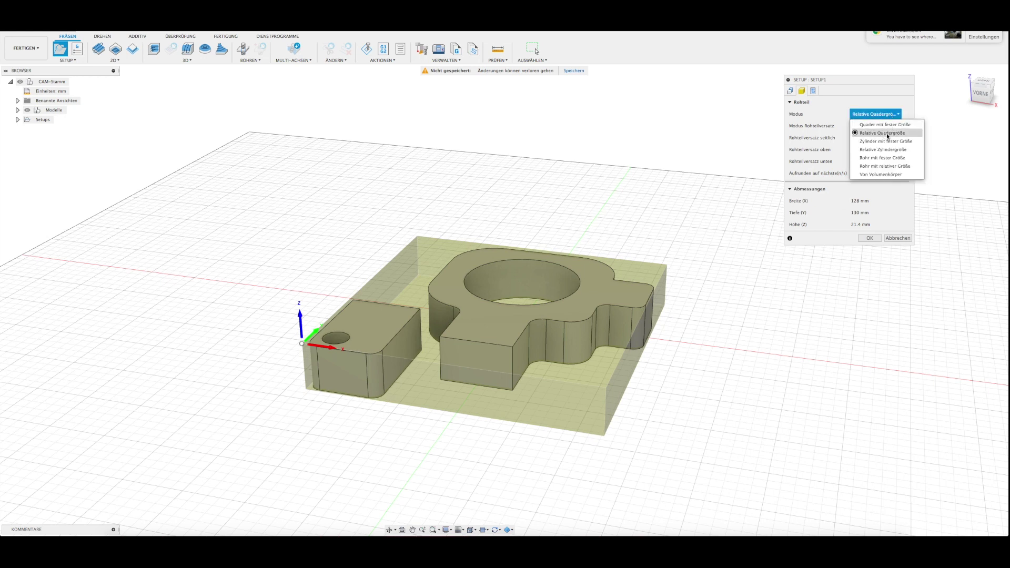
click(887, 134)
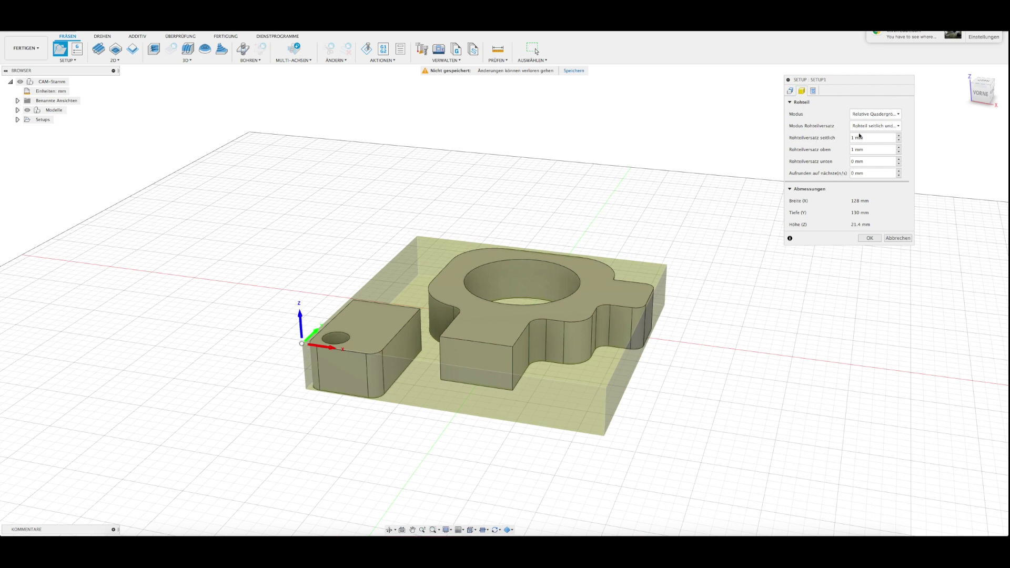
click(899, 142)
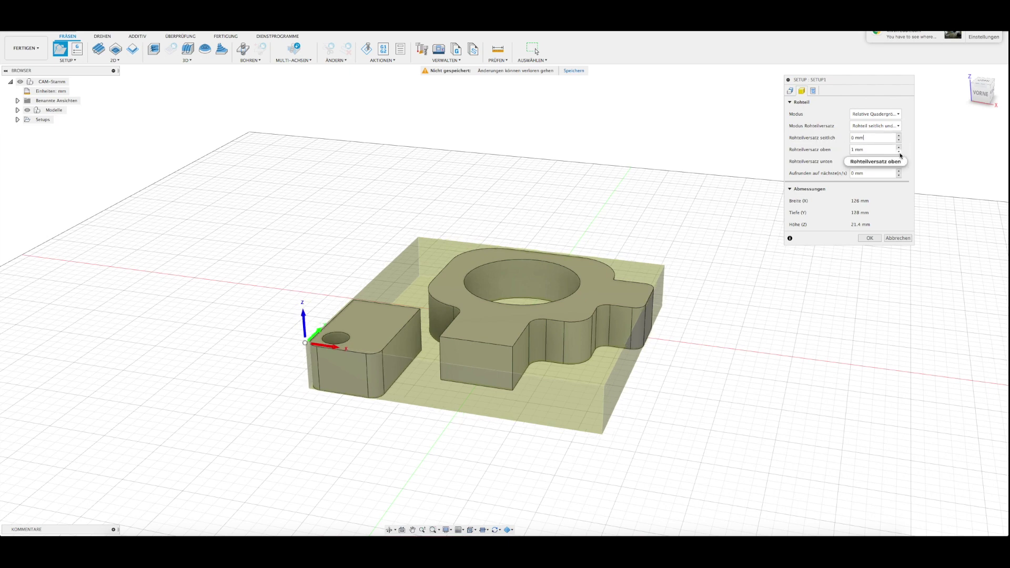
click(899, 152)
mouse_move(462, 354)
shift+middle_down()
mouse_move(473, 375)
mouse_move(467, 350)
mouse_move(491, 367)
mouse_move(492, 408)
mouse_move(429, 372)
mouse_move(413, 397)
mouse_move(392, 390)
mouse_move(440, 346)
mouse_move(463, 355)
mouse_move(473, 336)
mouse_move(411, 368)
mouse_move(425, 440)
mouse_move(364, 202)
shift+middle_up()
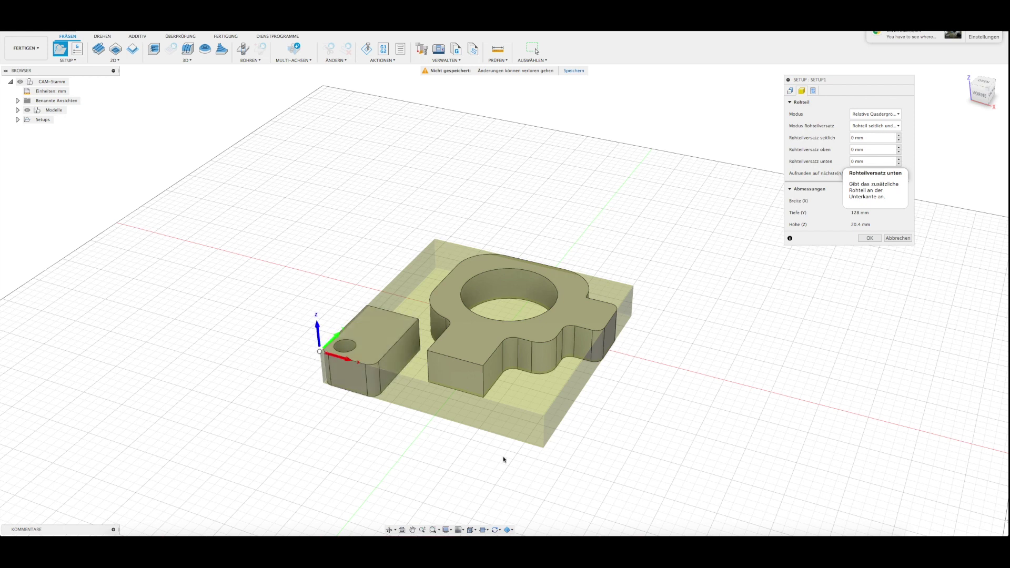
Raise the side stock offset to 13 mm, leaving the top offset at 0 mm
click(898, 135)
click(898, 135)
click(899, 135)
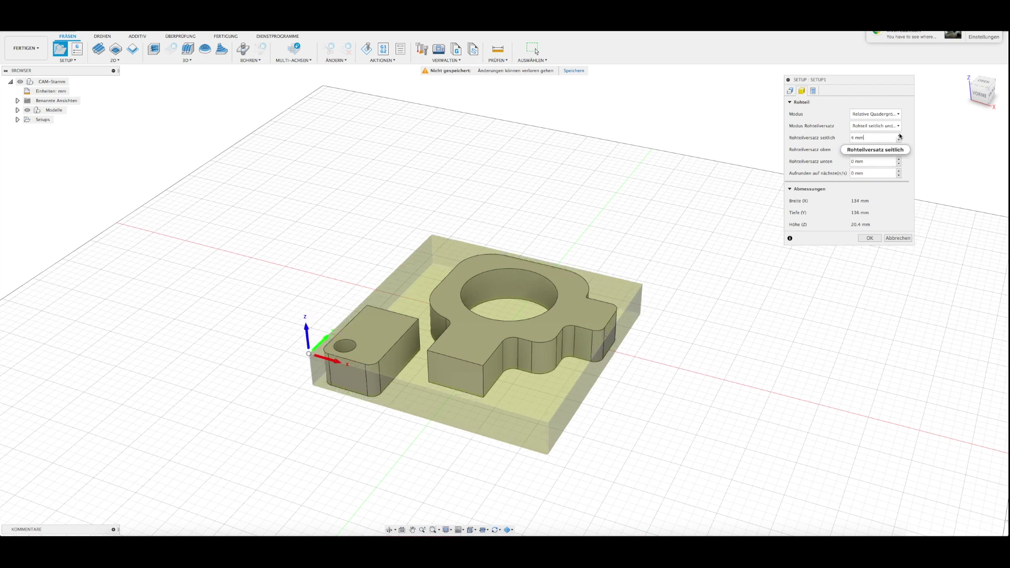
click(898, 135)
click(899, 135)
click(899, 135)
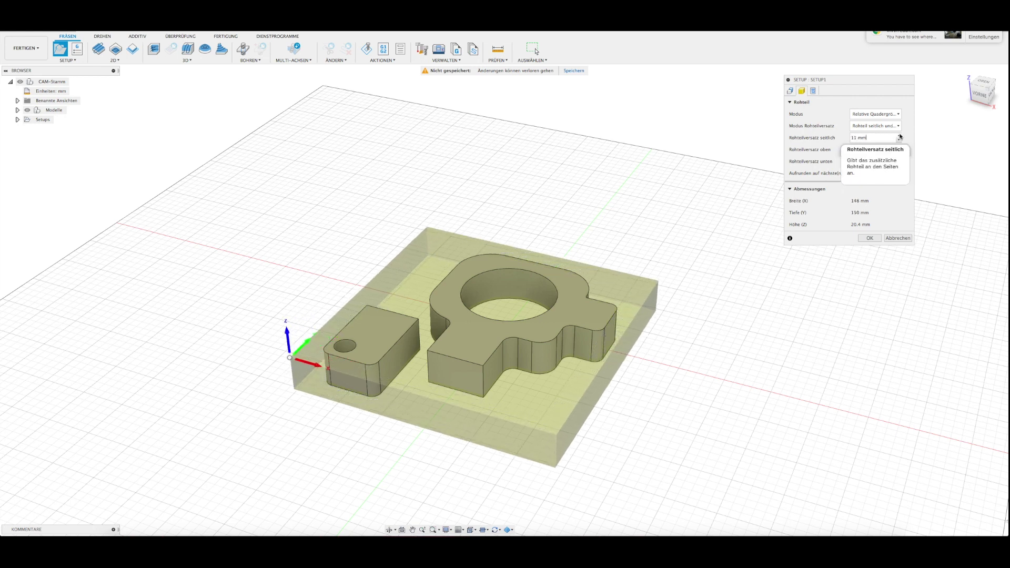
click(898, 136)
mouse_move(242, 443)
shift+middle_down()
mouse_move(259, 450)
mouse_move(346, 389)
shift+middle_up()
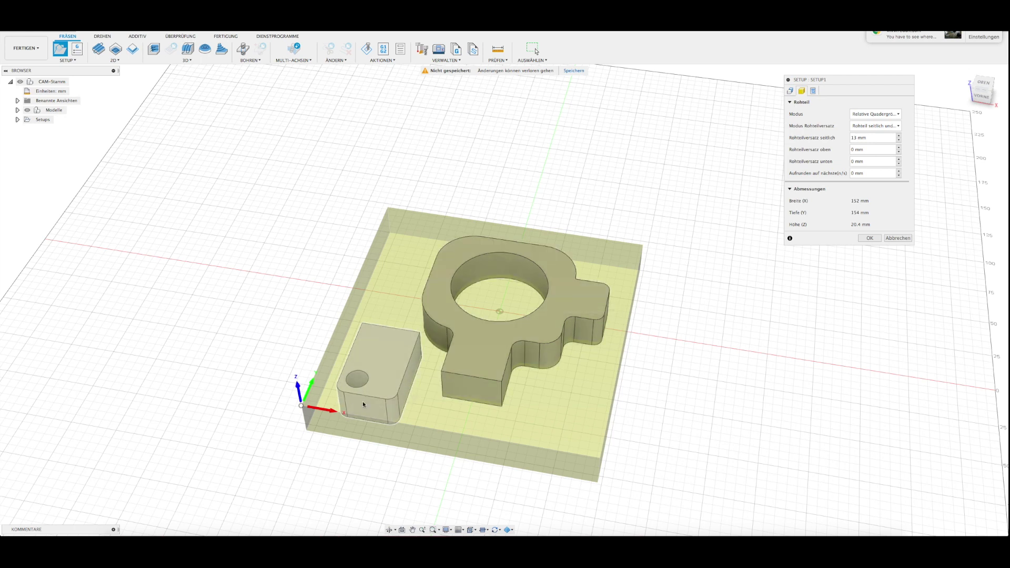
shift+middle_drag(510, 413, 512, 402)
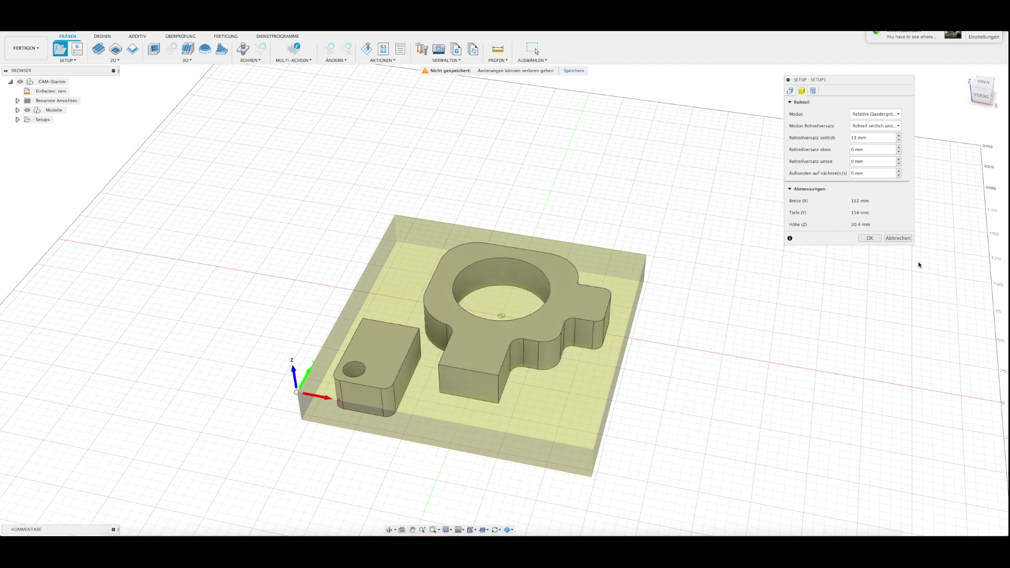
Finish the setup as Setup1, accepting all bodies as the model
click(812, 90)
click(790, 91)
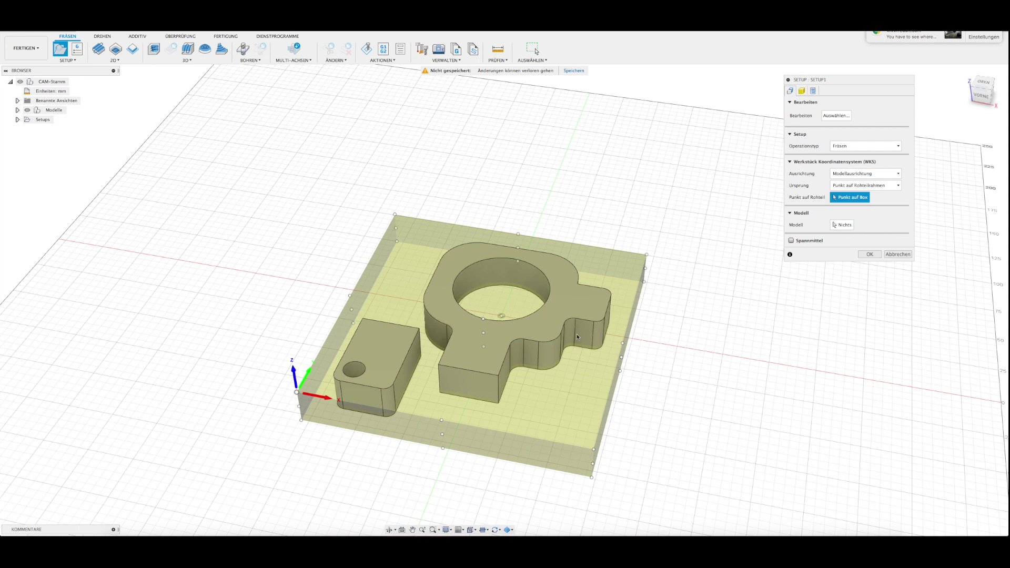
click(870, 255)
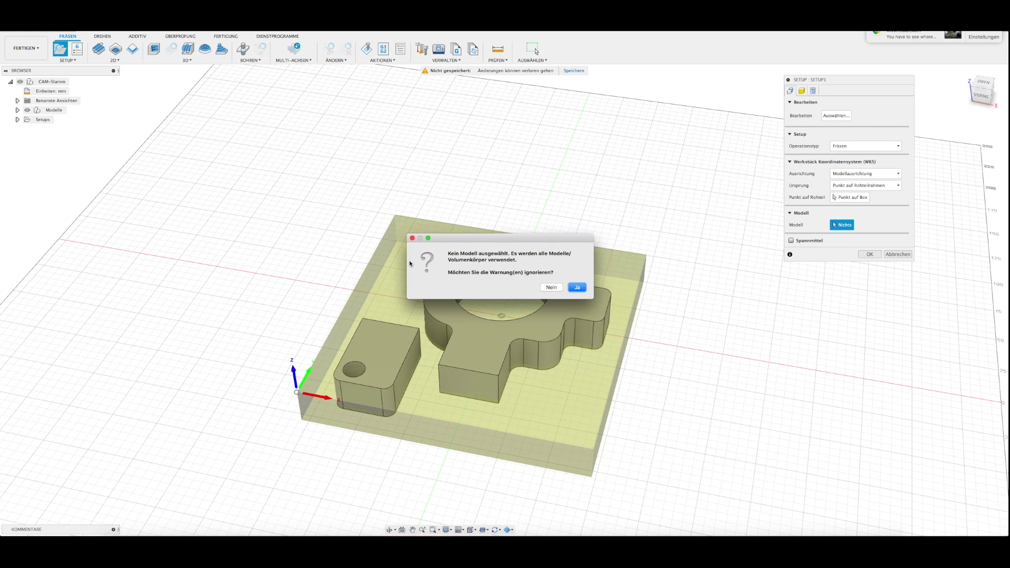
click(576, 288)
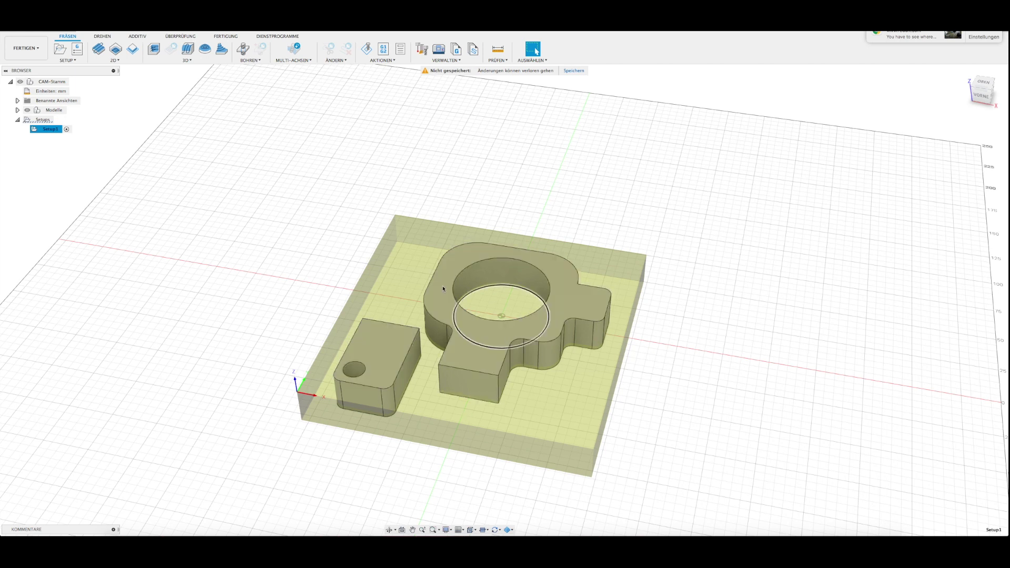
mouse_move(462, 410)
shift+middle_down()
mouse_move(435, 410)
mouse_move(453, 278)
shift+middle_up()
key(Escape)
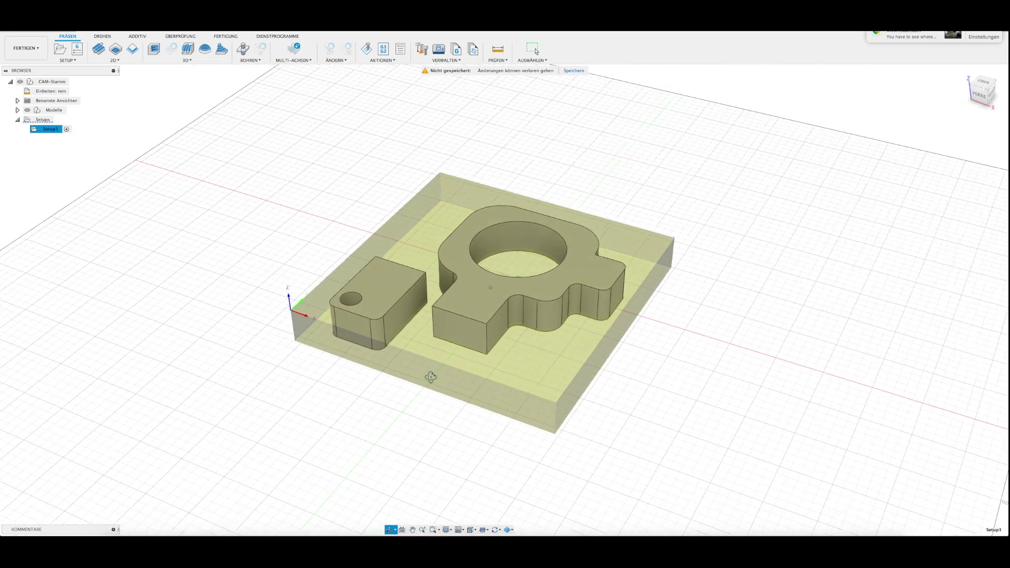
mouse_move(510, 312)
shift+middle_down()
mouse_move(477, 361)
mouse_move(470, 316)
shift+middle_up()
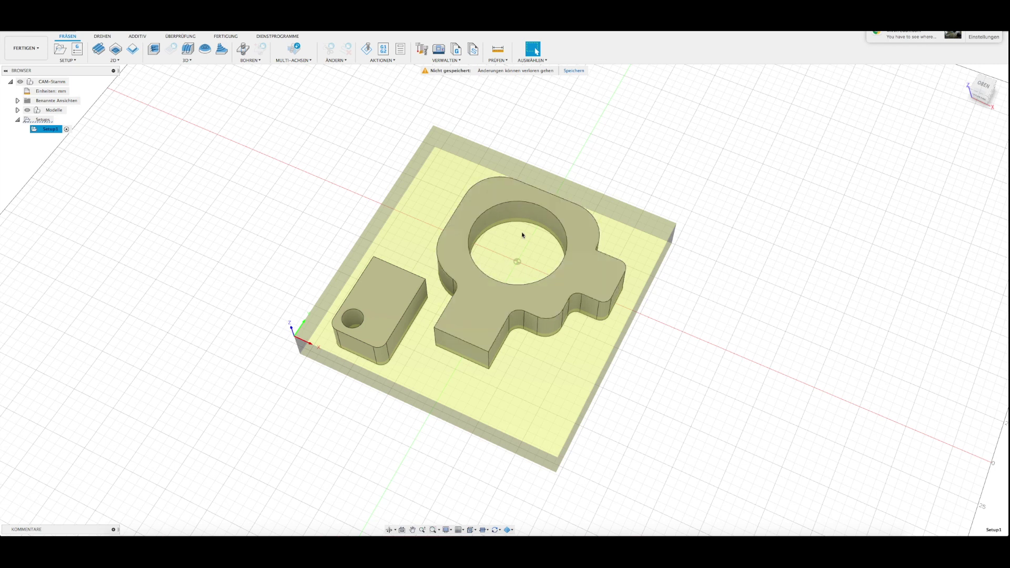
shift+middle_drag(495, 266, 504, 267)
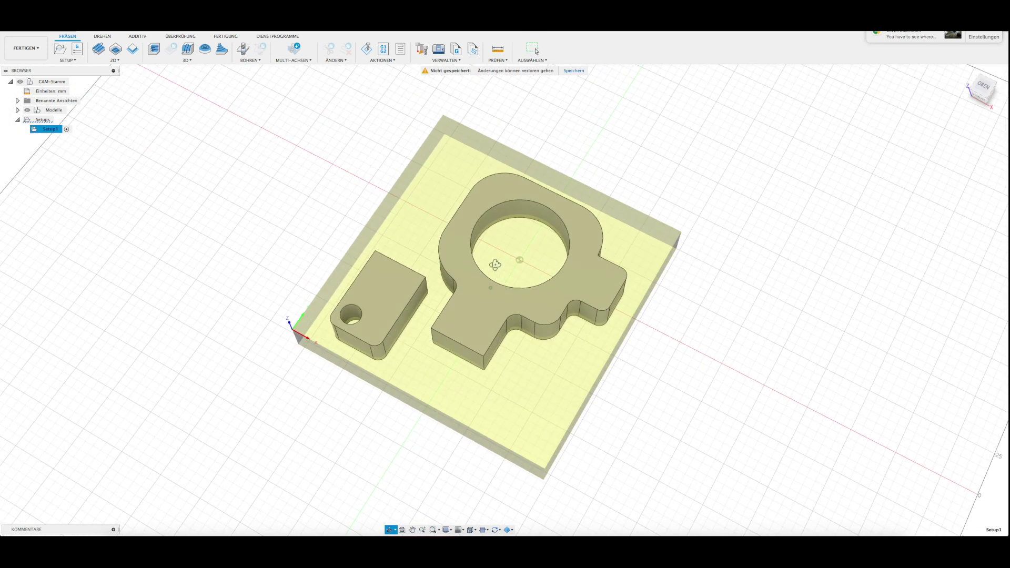
key(Escape)
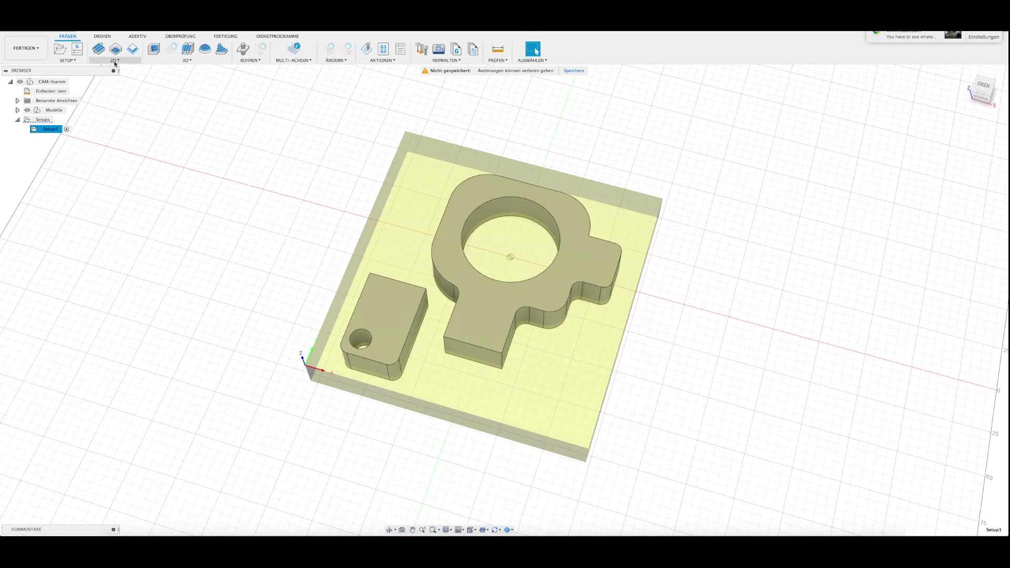
Create a 2D-Kontur operation using #6 Holzfräser tool 64 - Ø6mm L33mm
click(122, 62)
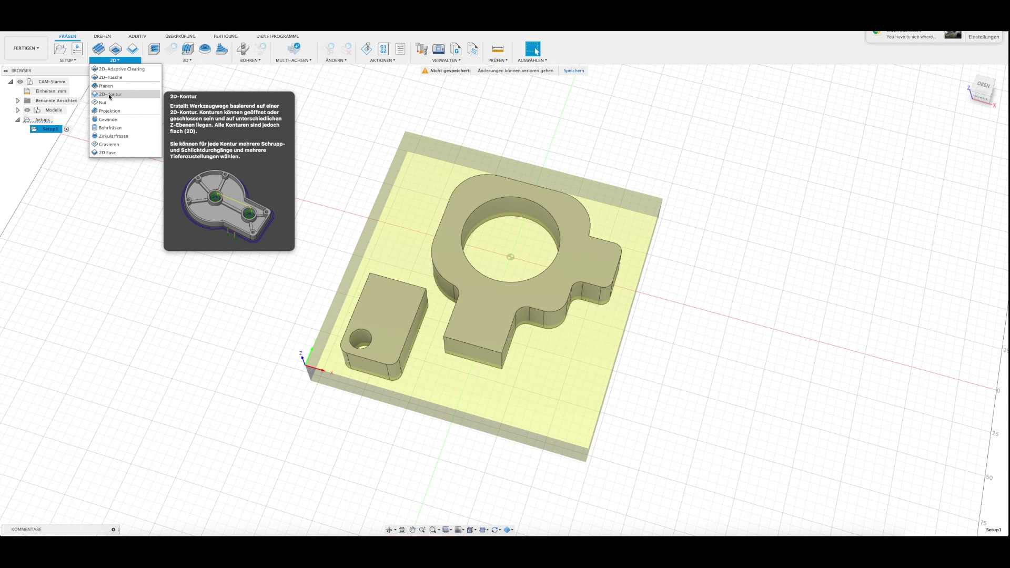
click(110, 94)
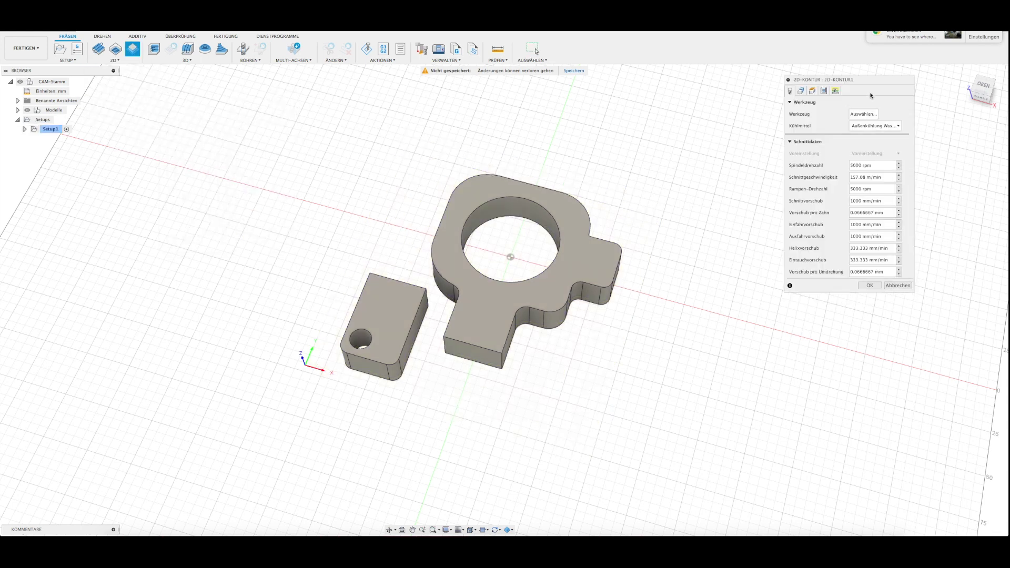
drag(864, 90, 857, 108)
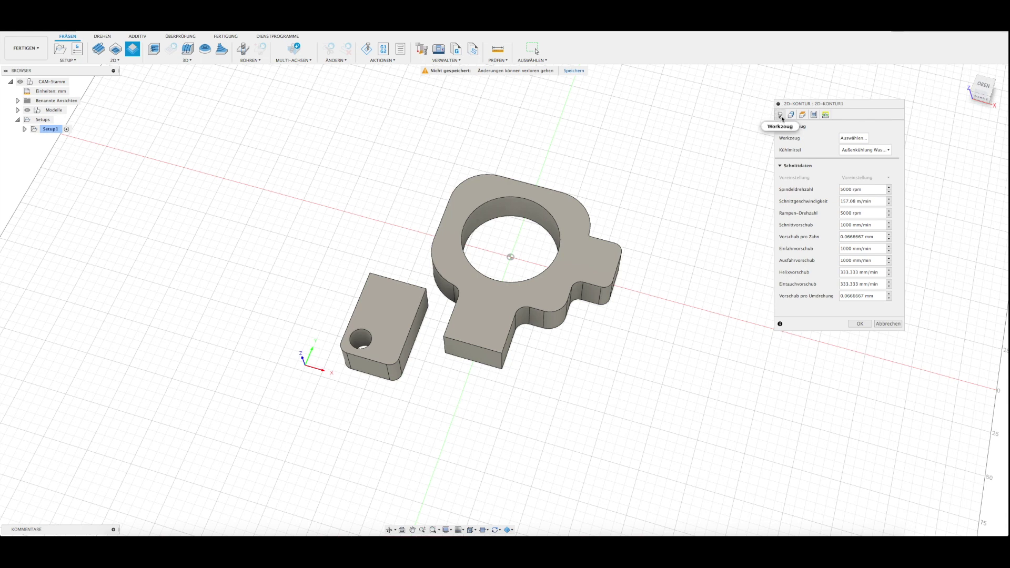
click(851, 139)
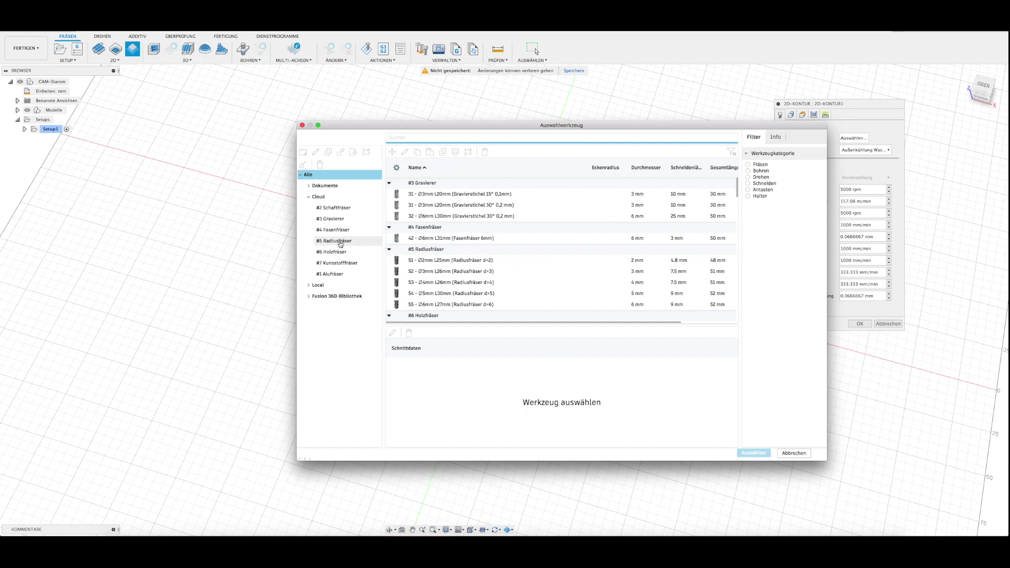
click(331, 252)
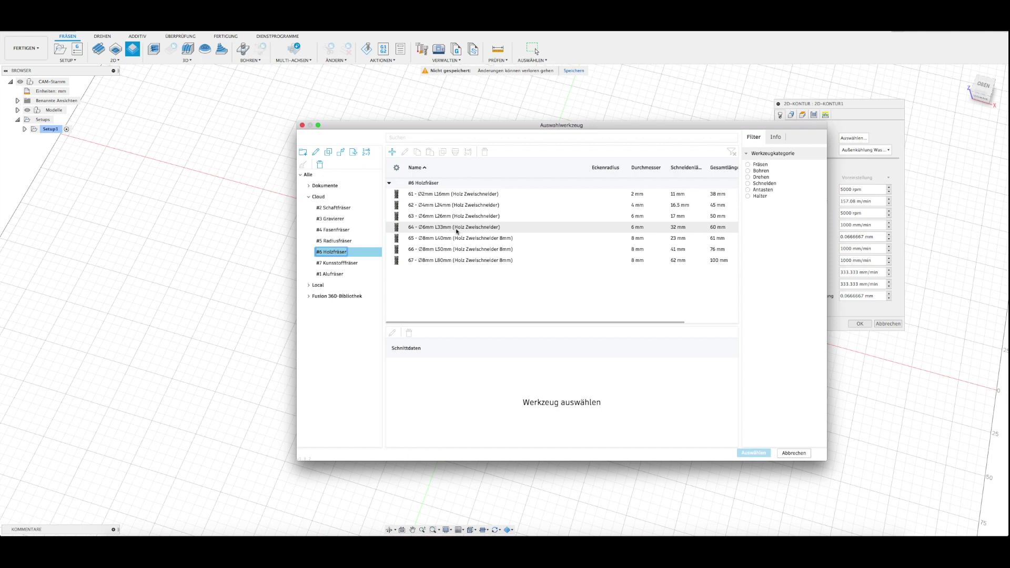
click(456, 228)
click(750, 452)
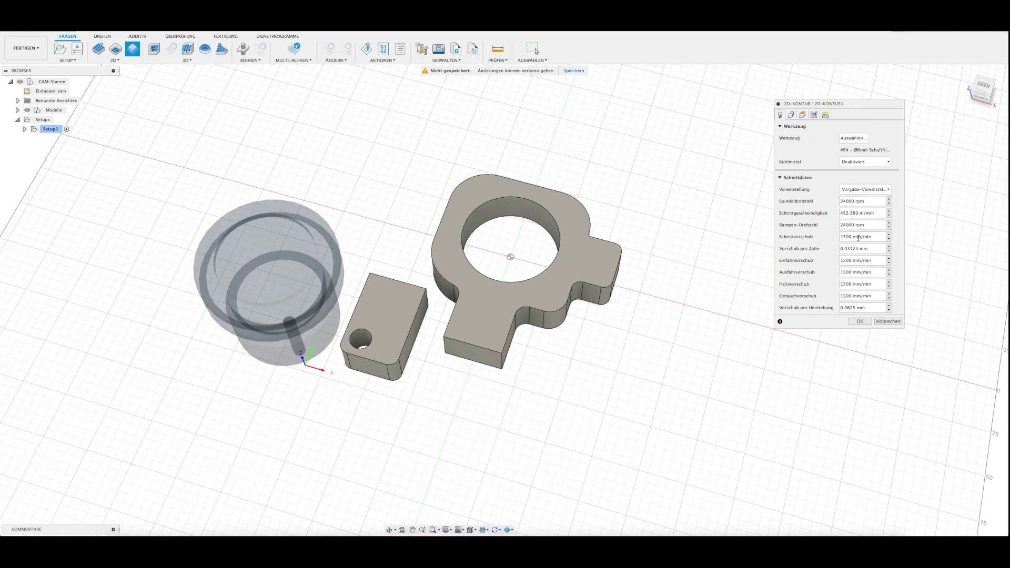
Set the Einfahrvorschub and Ausfahrvorschub feeds to 2000 mm/min
drag(860, 105, 856, 93)
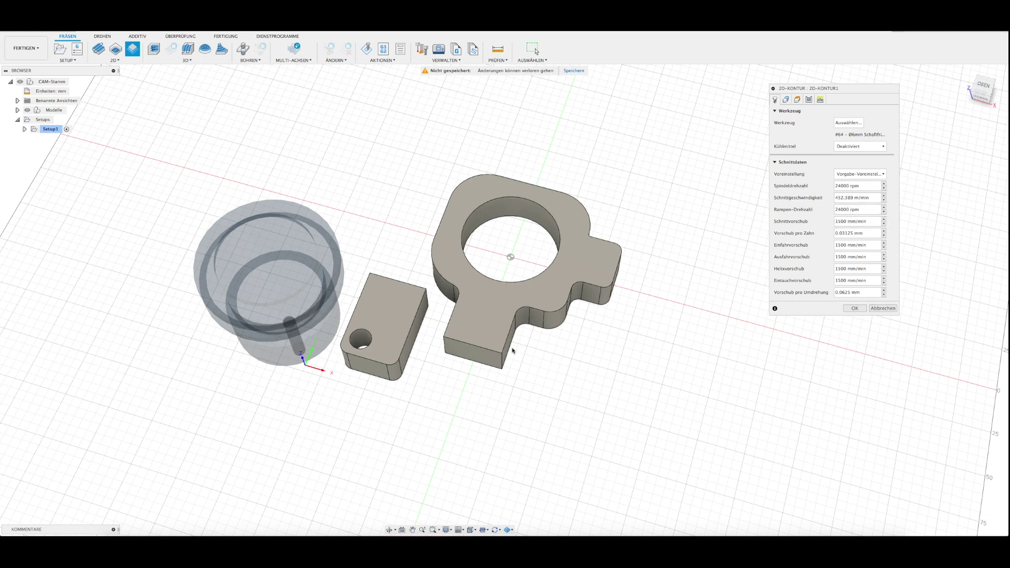
shift+middle_drag(508, 333, 455, 313)
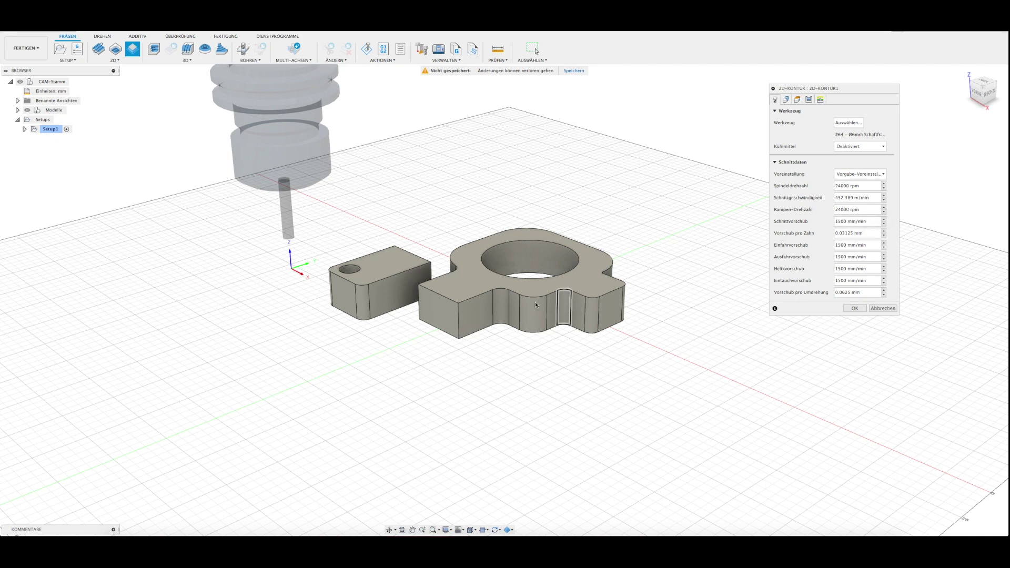
mouse_move(496, 335)
shift+middle_down()
mouse_move(507, 349)
mouse_move(516, 338)
mouse_move(461, 338)
shift+middle_up()
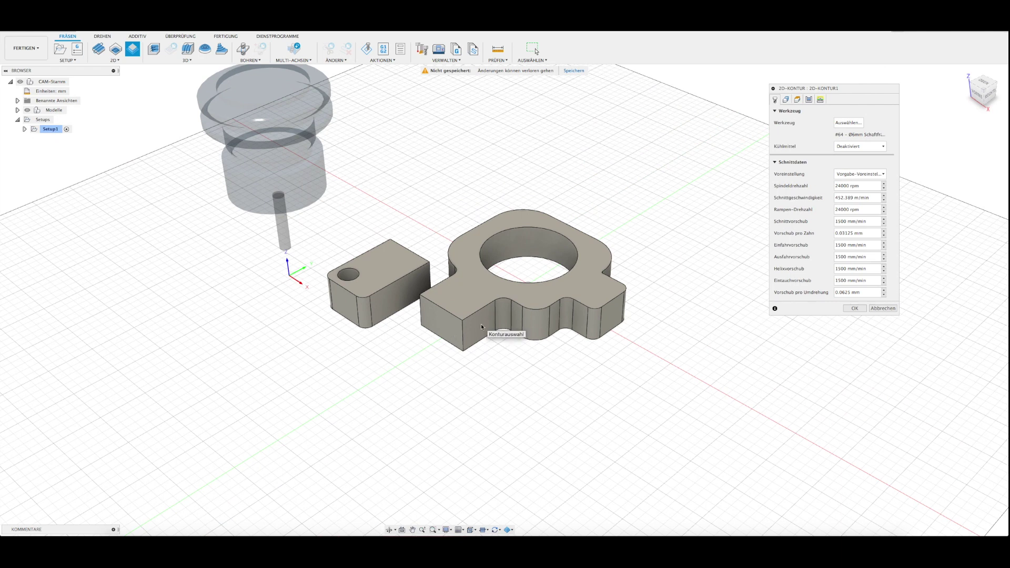
shift+middle_drag(508, 365, 578, 347)
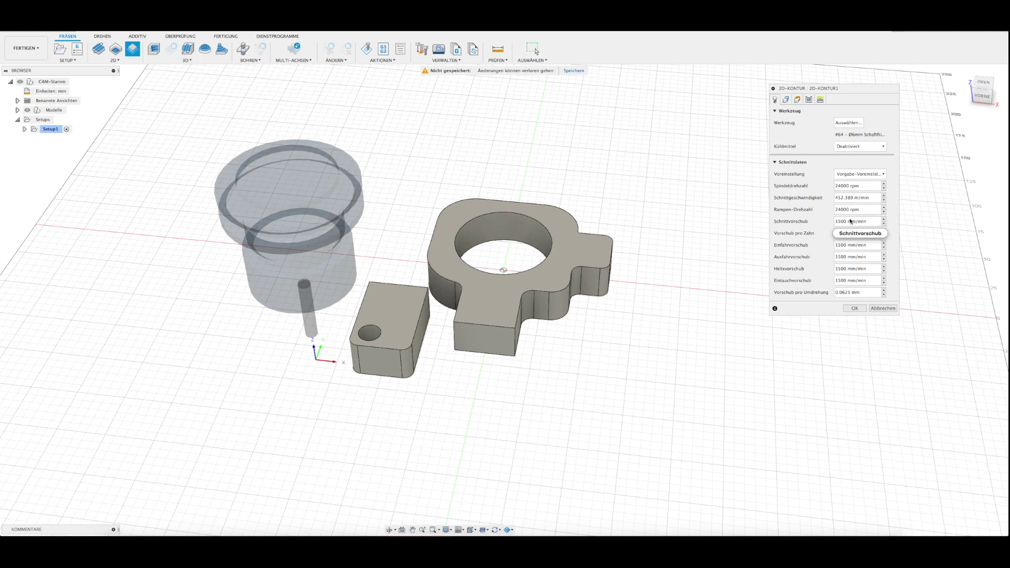
shift+middle_drag(647, 342, 626, 327)
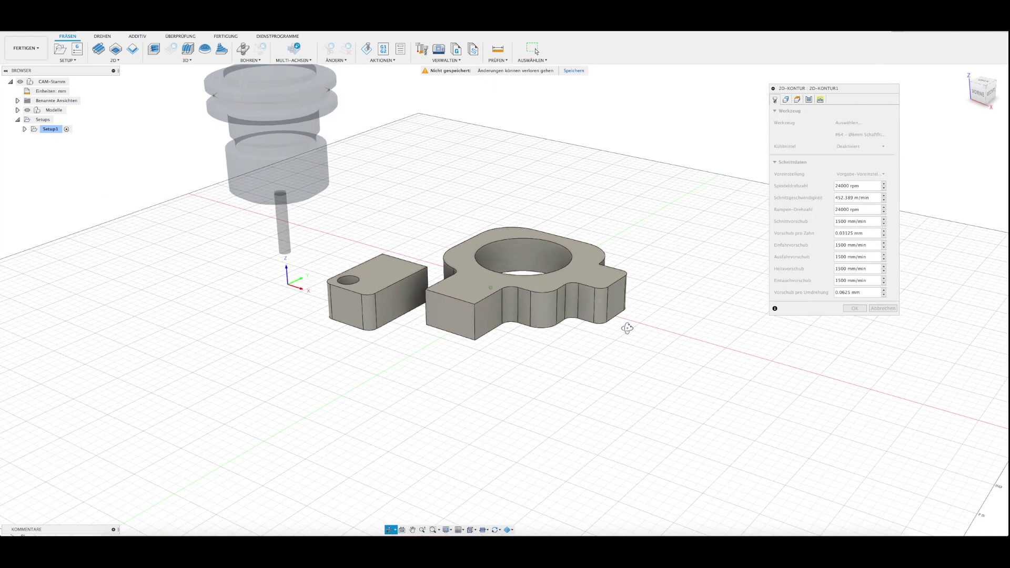
key(F6)
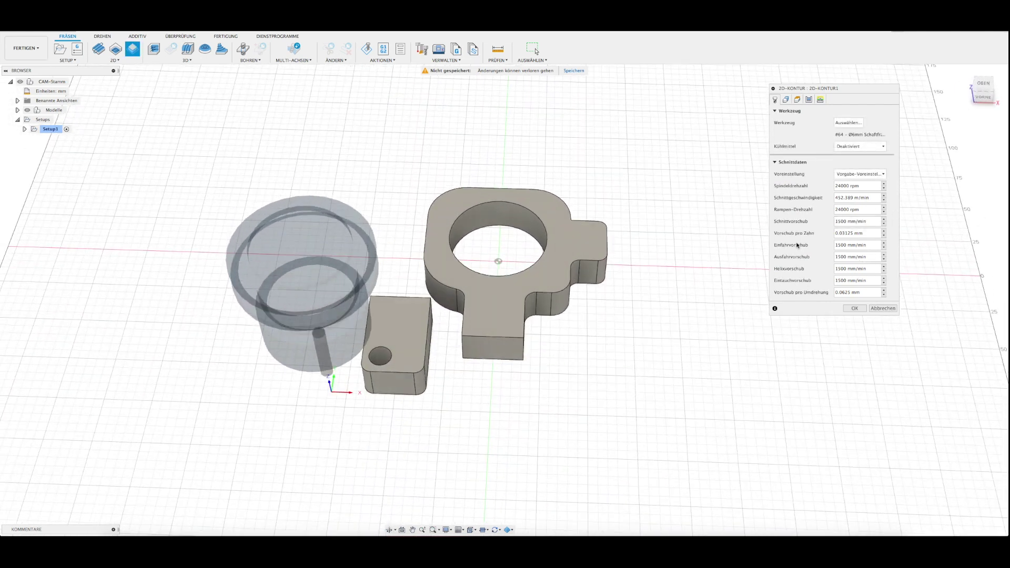
double_click(841, 245)
text(20)
drag(844, 257, 840, 258)
text(20)
Set the Helixvorschub and Eintauchvorschub feeds to 2000 mm/min
drag(845, 268, 827, 271)
text(200)
drag(845, 281, 825, 279)
text(200)
key(Tab)
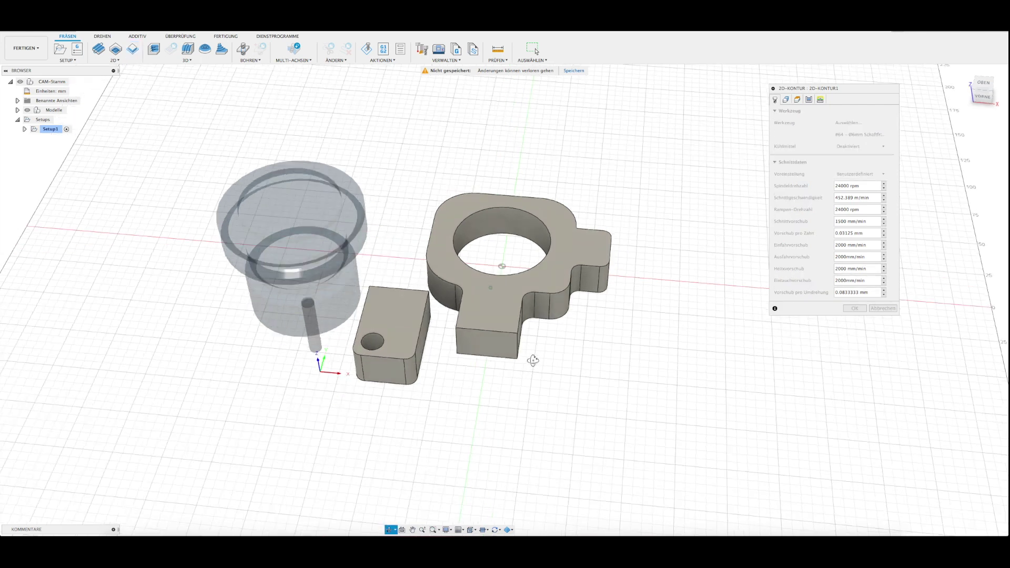
shift+middle_drag(531, 355, 523, 358)
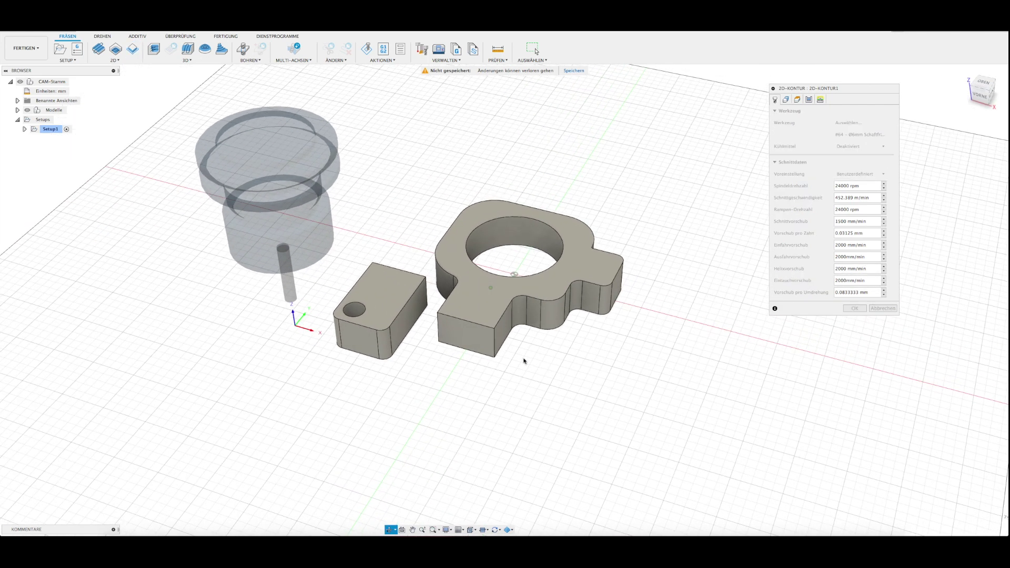
Select the Ø54 bore edge, the main part's outer edge and the small block's outline
click(786, 99)
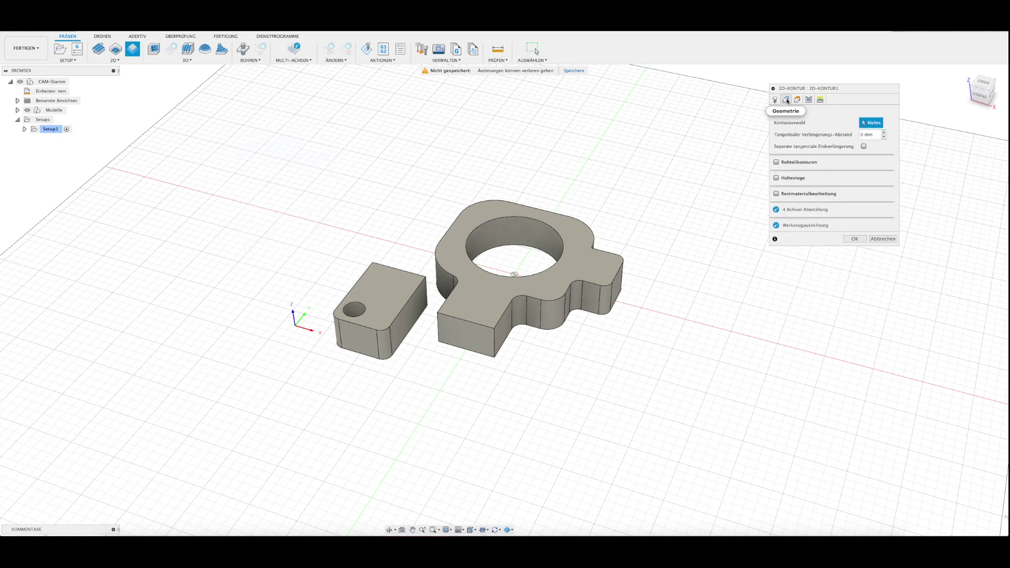
shift+middle_drag(705, 297, 708, 318)
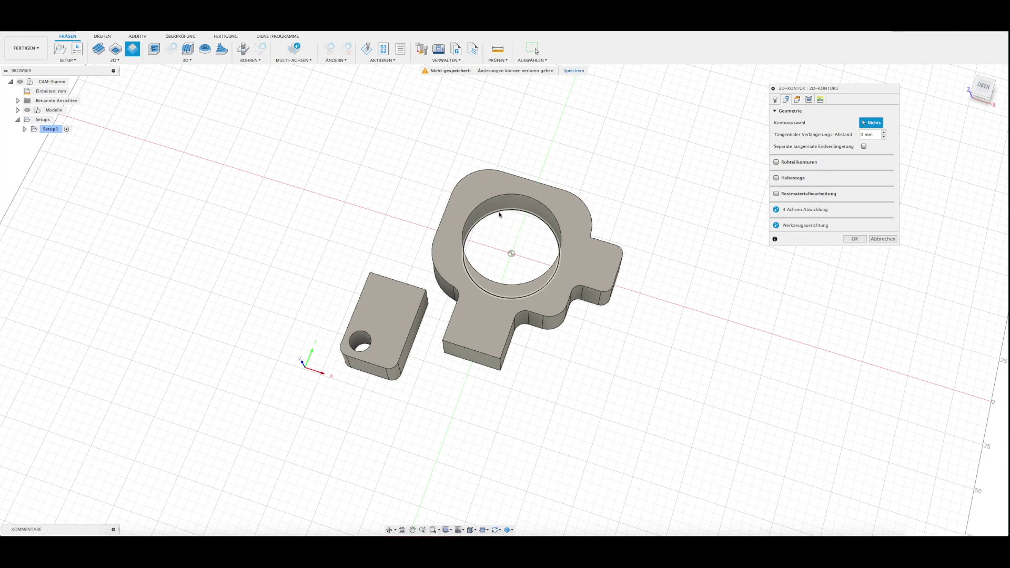
click(499, 214)
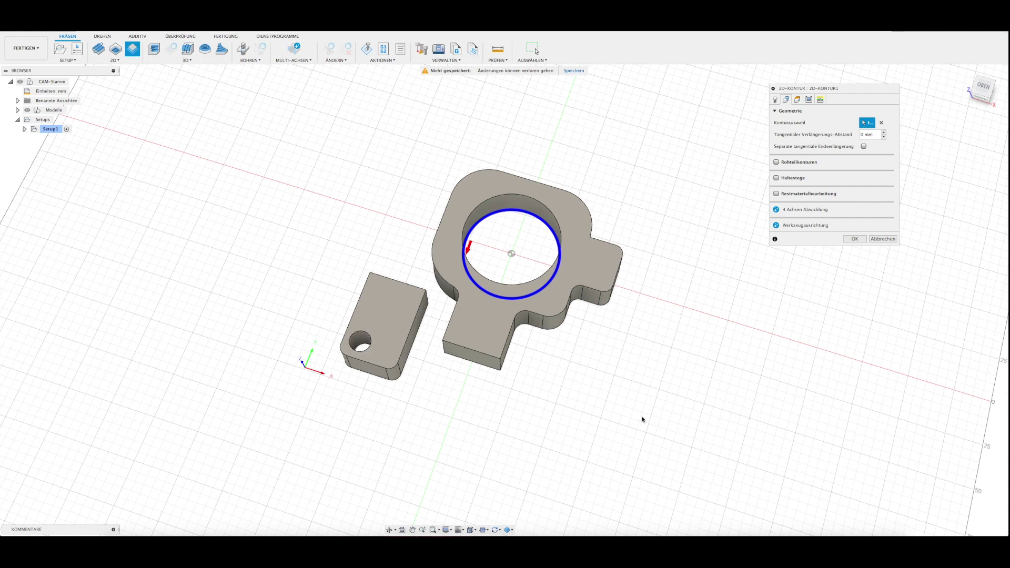
shift+middle_drag(604, 402, 450, 352)
mouse_move(466, 399)
shift+middle_down()
mouse_move(483, 411)
mouse_move(467, 380)
mouse_move(473, 399)
mouse_move(489, 388)
shift+middle_up()
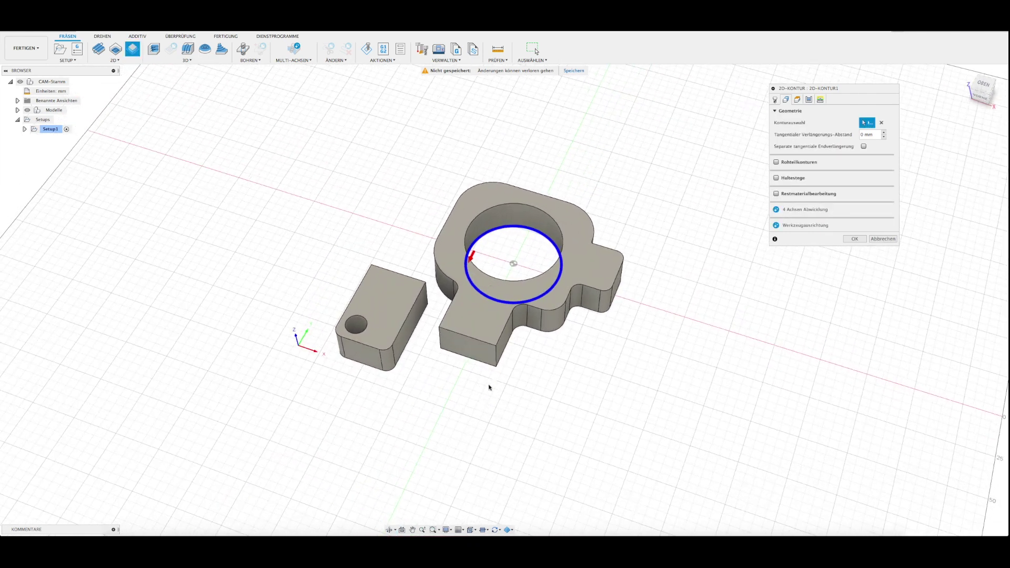
click(552, 333)
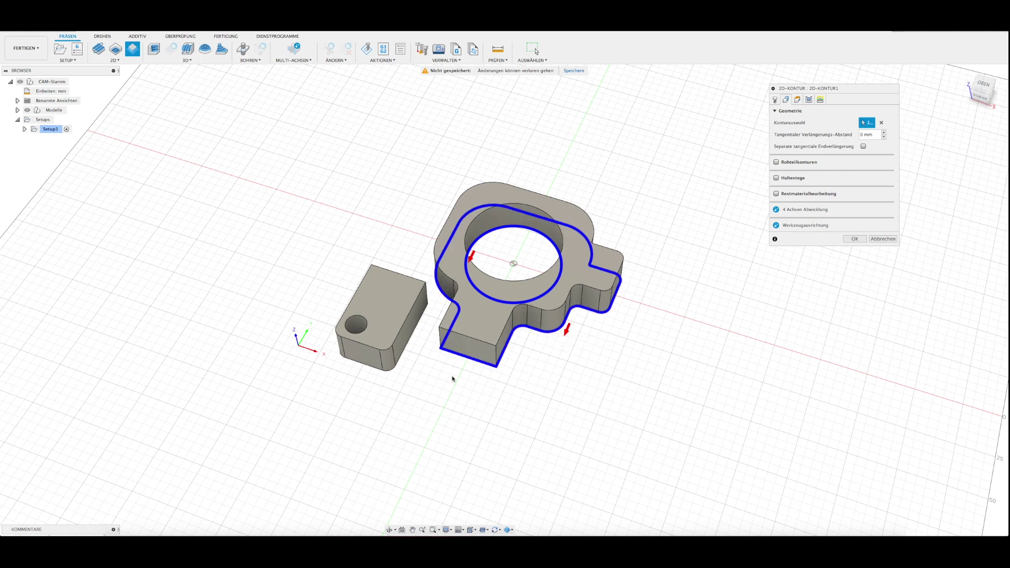
click(408, 348)
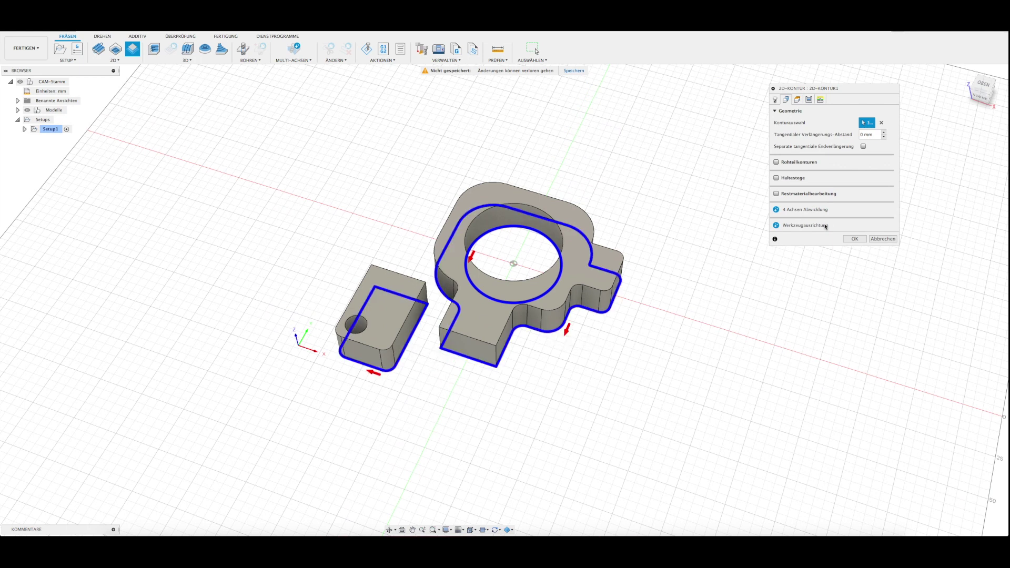
Enable holding tabs and toggle the tab shape between triangular and rectangular
click(776, 178)
shift+middle_drag(649, 313, 648, 323)
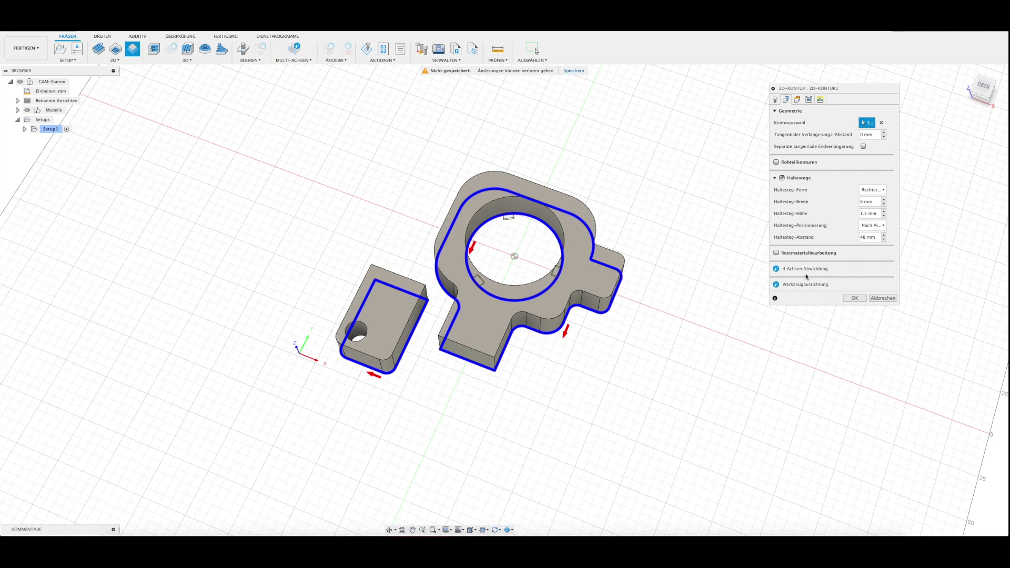
click(872, 189)
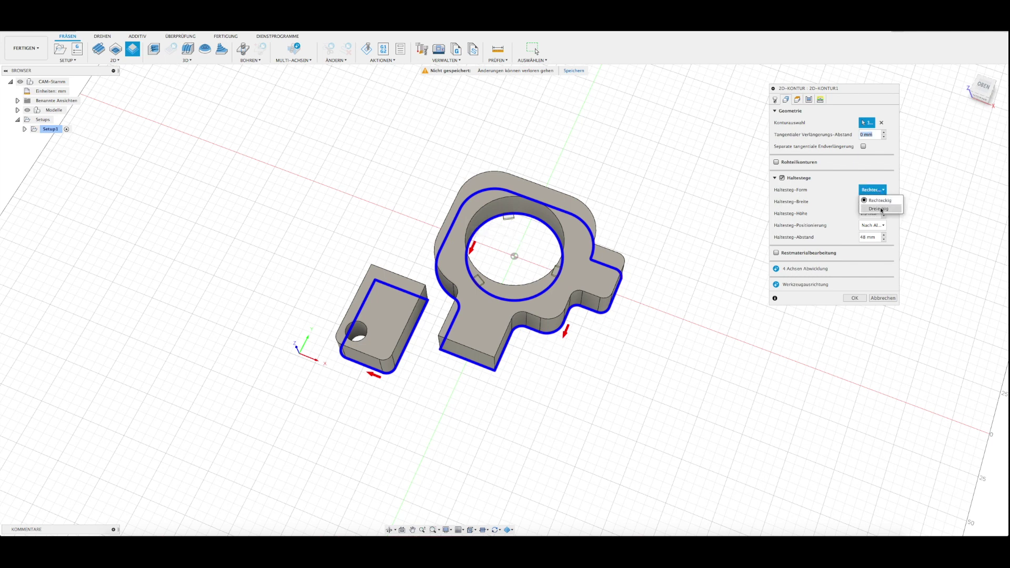
click(881, 210)
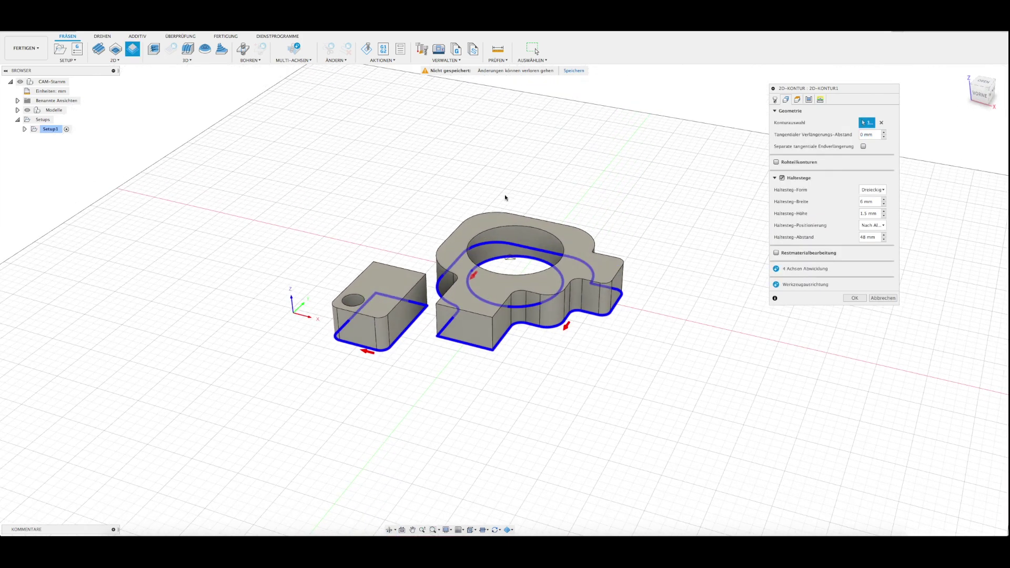
scroll(504, 194, up, 3)
scroll(510, 226, up, 3)
scroll(517, 261, up, 3)
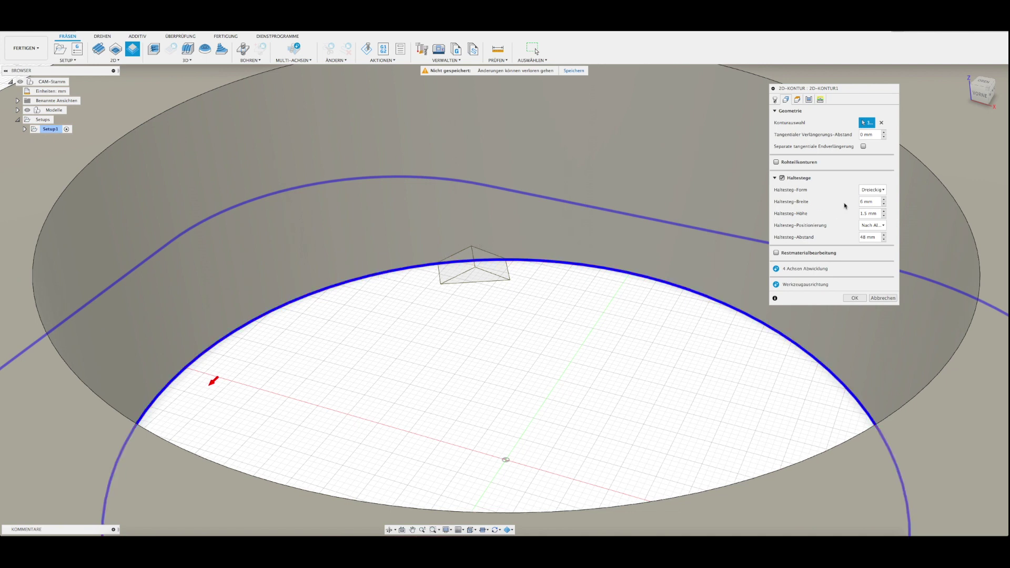
click(871, 189)
click(876, 204)
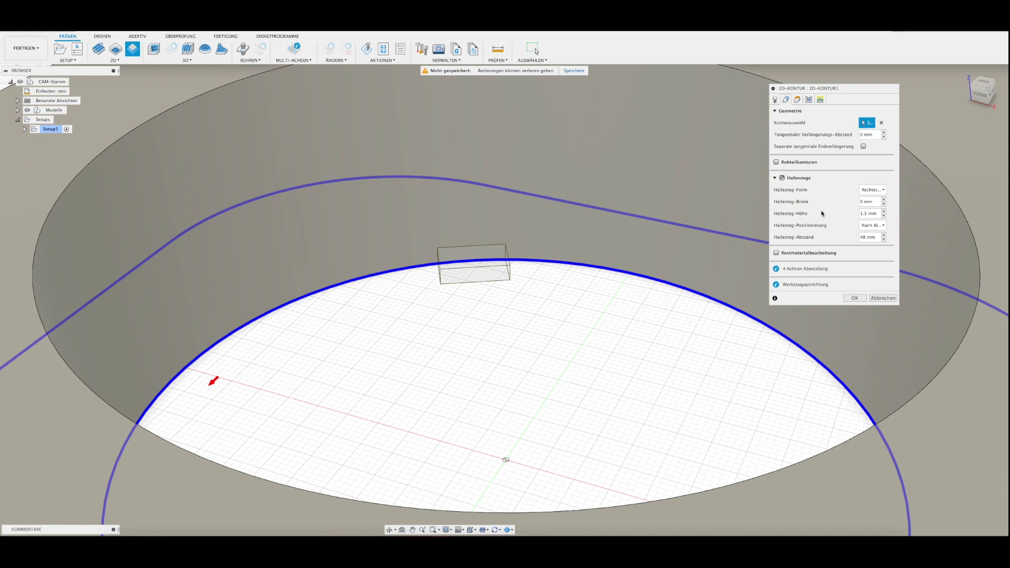
Set the tabs to Dreieckig, 6 mm wide, and raise Haltesteg-Höhe to 2 mm
click(871, 190)
click(879, 209)
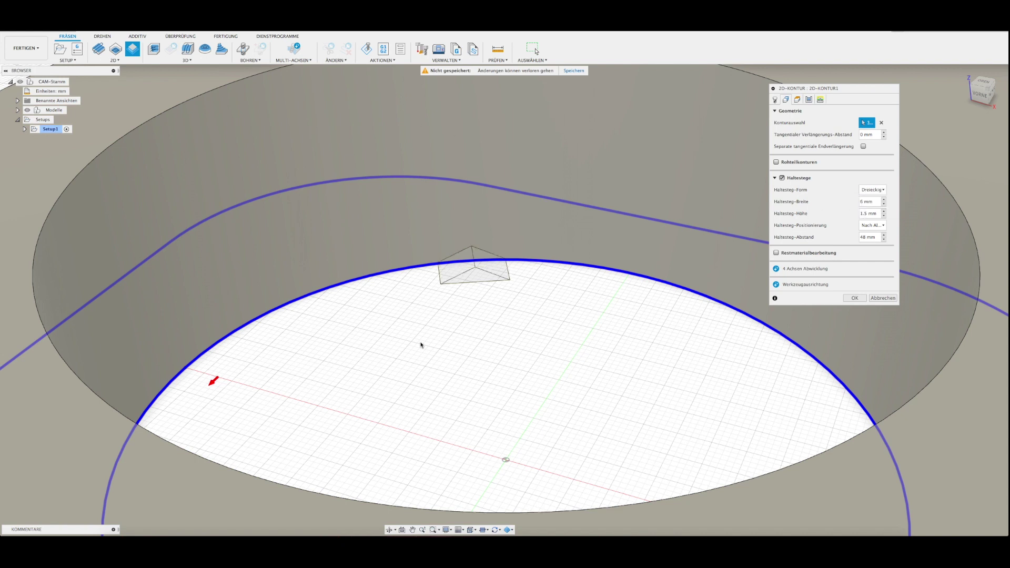
scroll(442, 340, up, 5)
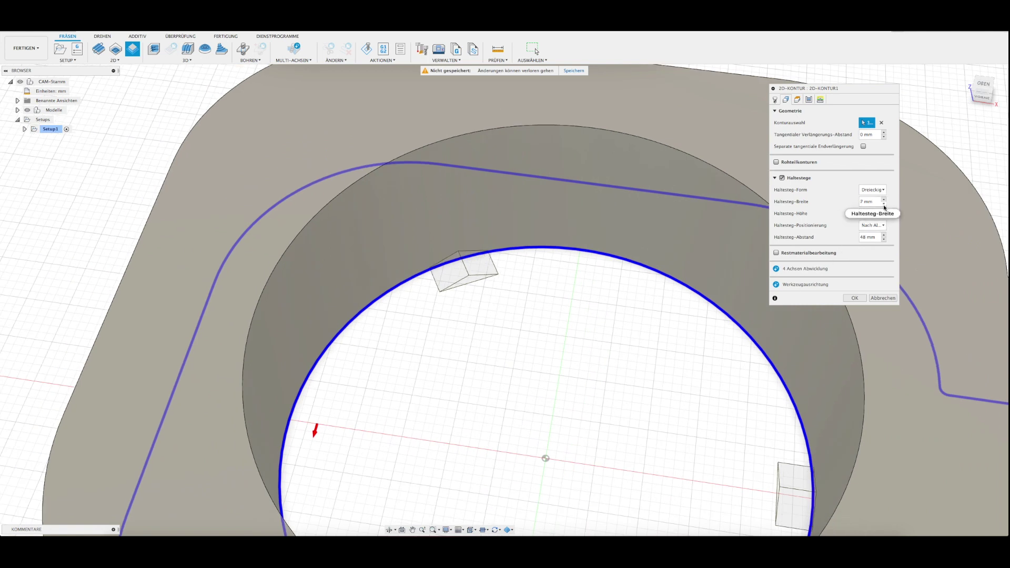
click(884, 211)
click(884, 211)
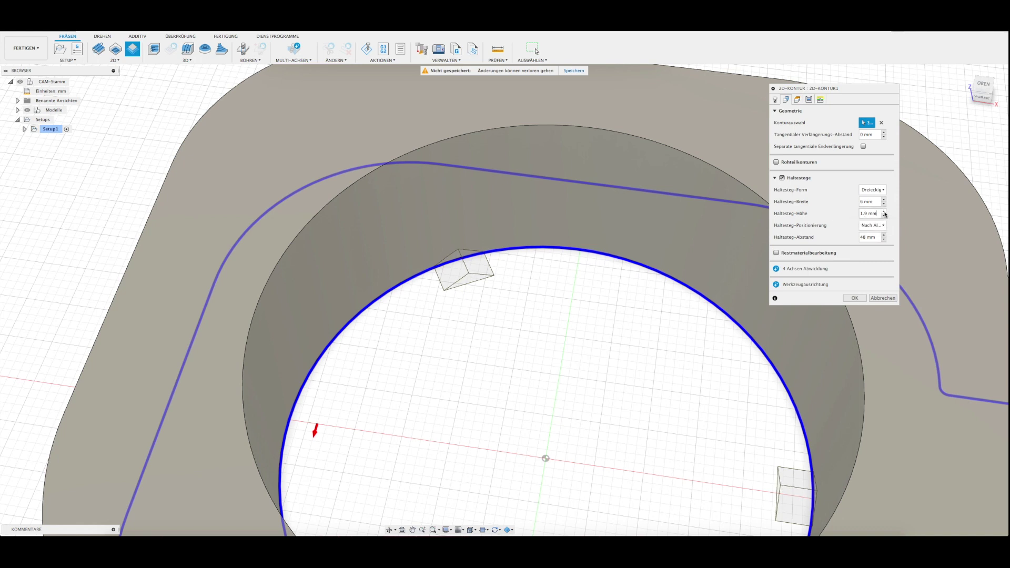
scroll(519, 354, down, 5)
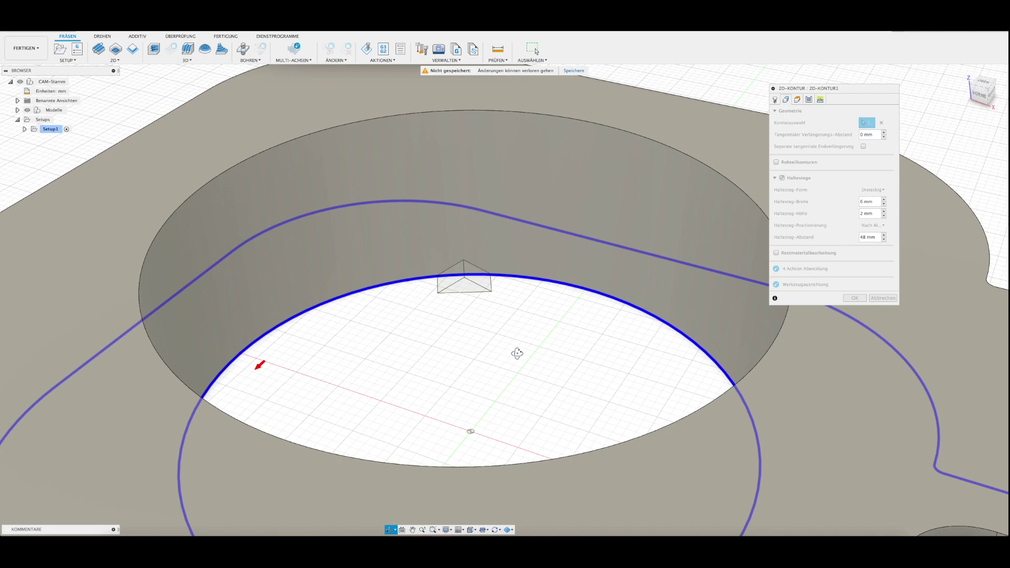
scroll(518, 361, down, 5)
middle_drag(484, 388, 440, 413)
scroll(440, 412, down, 3)
mouse_move(522, 324)
shift+middle_down()
mouse_move(427, 447)
mouse_move(431, 501)
mouse_move(409, 448)
shift+middle_up()
Switch tab positioning to An Punkten and pick three tab points on the bore
click(472, 310)
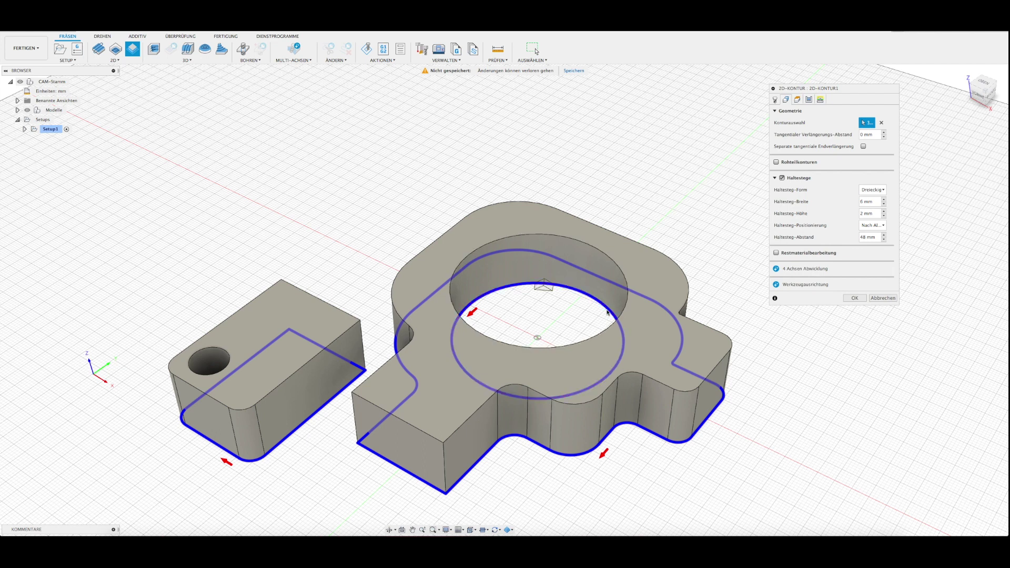
click(881, 226)
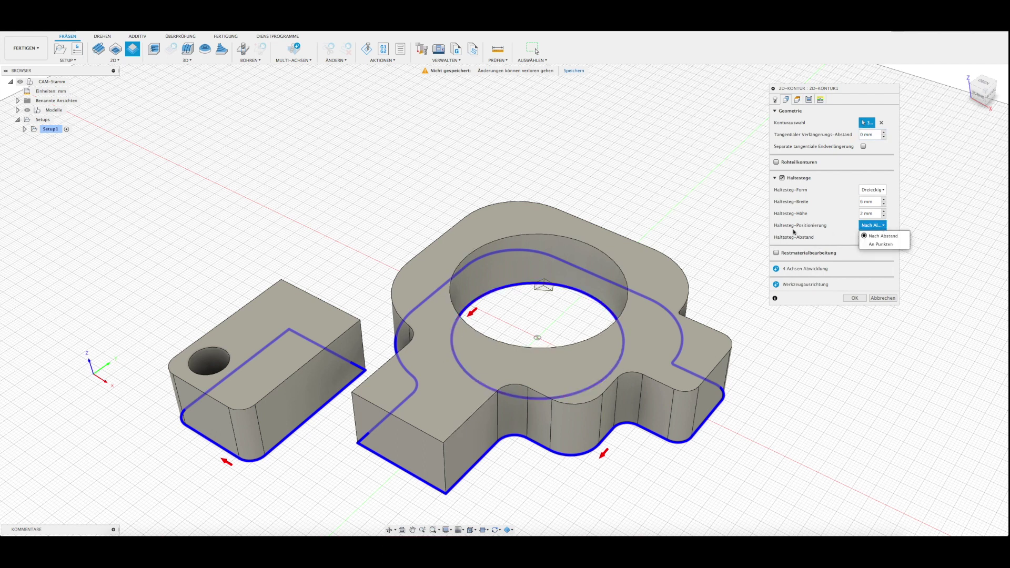
click(881, 244)
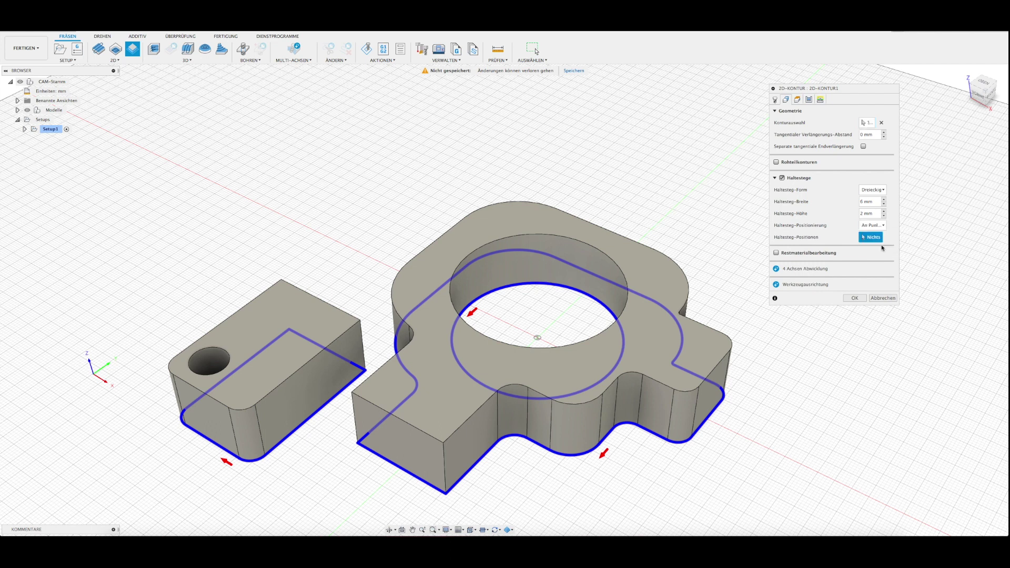
click(532, 309)
mouse_move(532, 310)
shift+middle_down()
mouse_move(481, 377)
mouse_move(420, 318)
shift+middle_up()
click(481, 376)
click(417, 304)
Add tab points on the main part's outer edge and the small block's edge
click(572, 400)
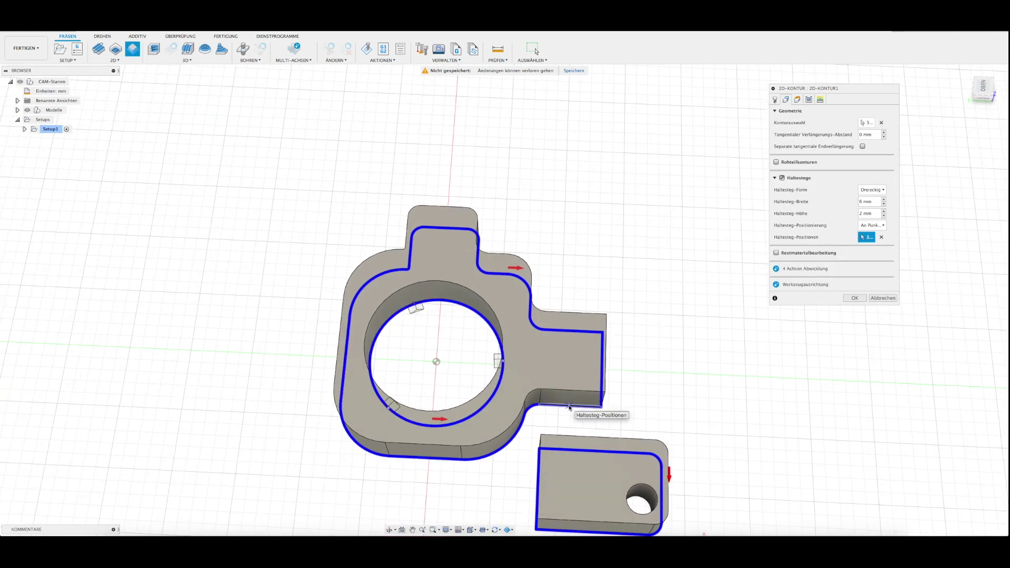
mouse_move(625, 406)
shift+middle_down()
mouse_move(511, 395)
mouse_move(443, 431)
shift+middle_up()
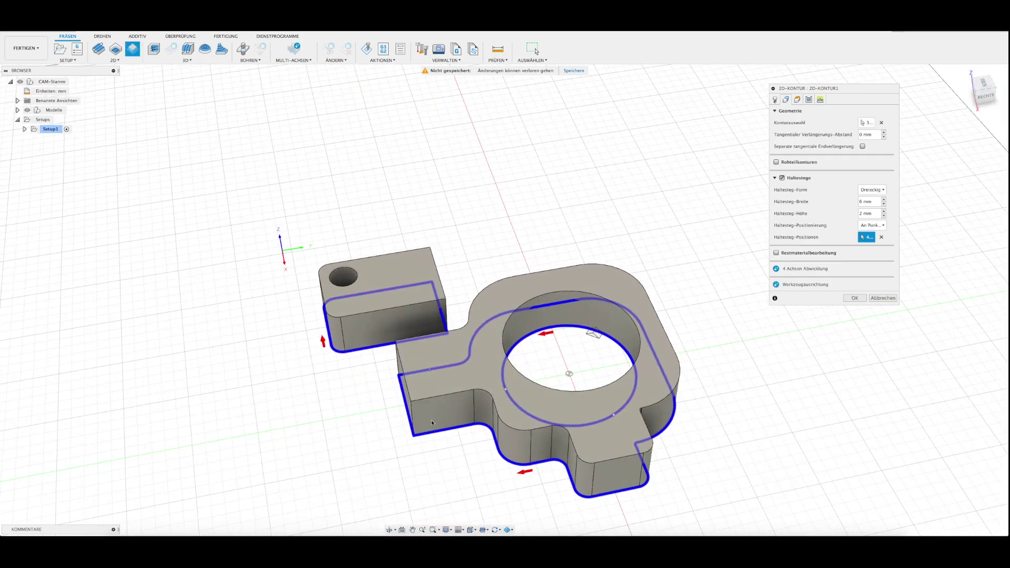
mouse_move(673, 473)
shift+middle_down()
mouse_move(624, 466)
mouse_move(598, 491)
mouse_move(578, 490)
shift+middle_up()
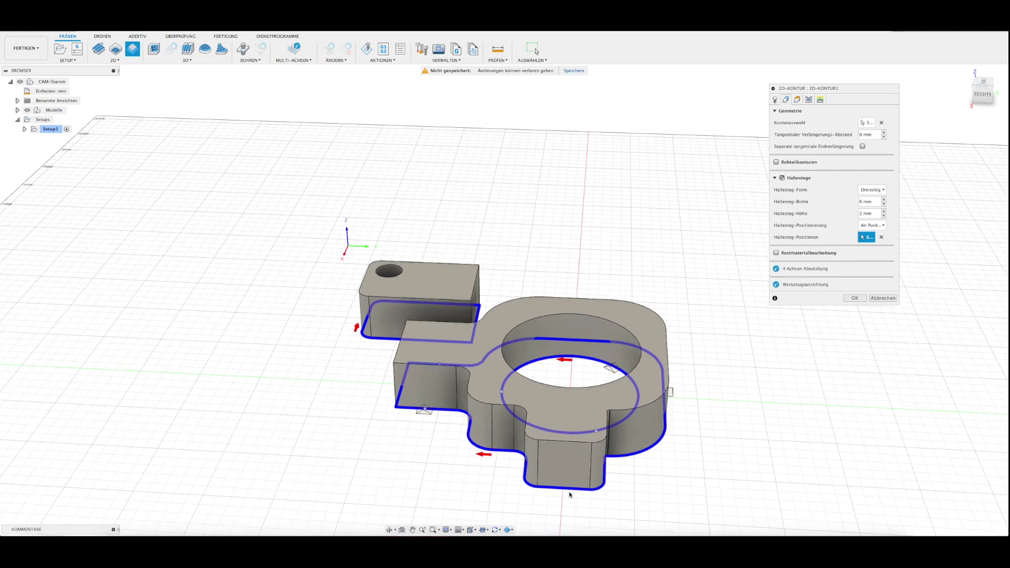
mouse_move(672, 469)
shift+middle_down()
mouse_move(564, 484)
mouse_move(466, 474)
mouse_move(384, 333)
mouse_move(491, 361)
mouse_move(459, 381)
mouse_move(368, 362)
shift+middle_up()
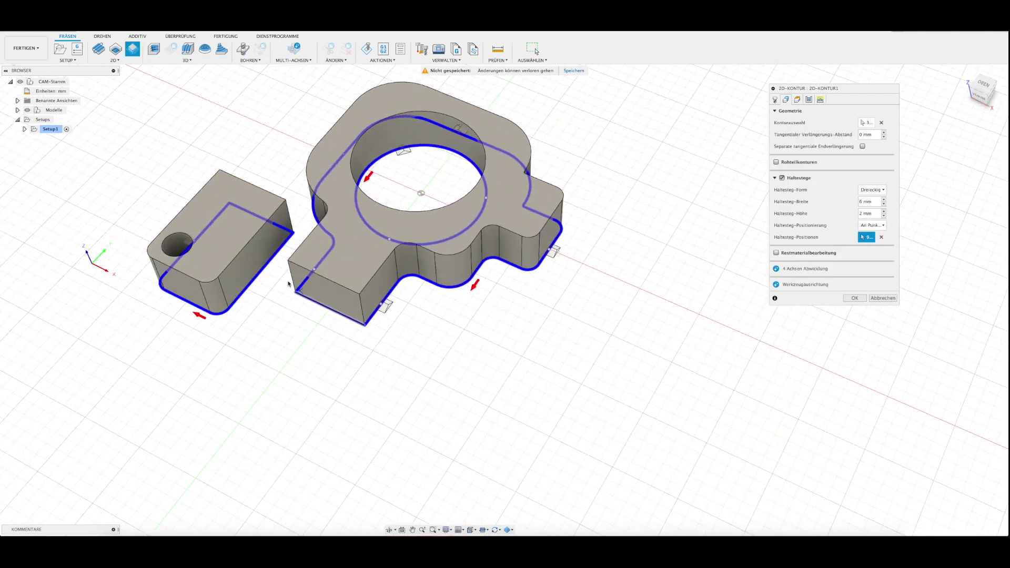
click(262, 272)
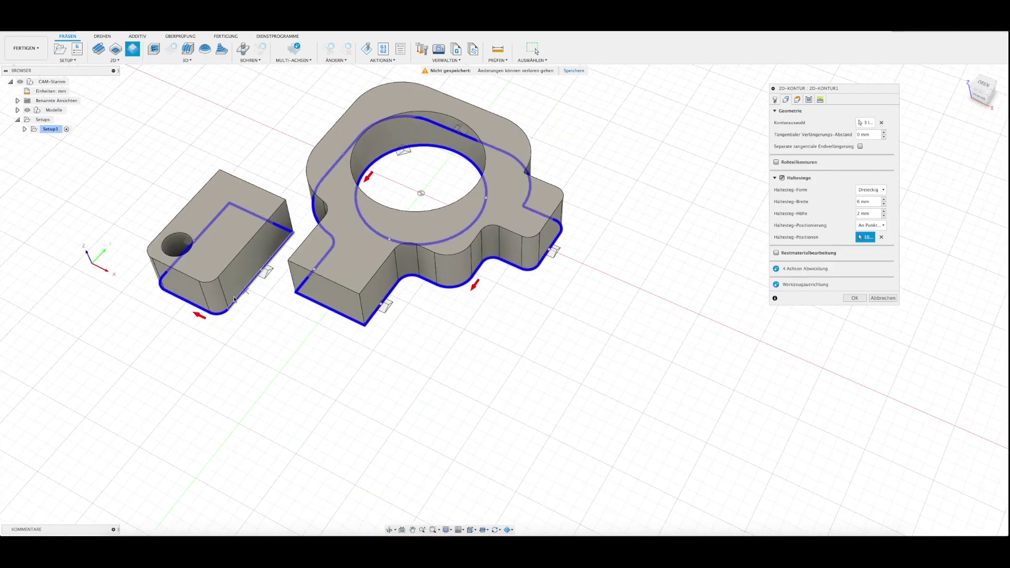
shift+middle_drag(244, 320, 378, 302)
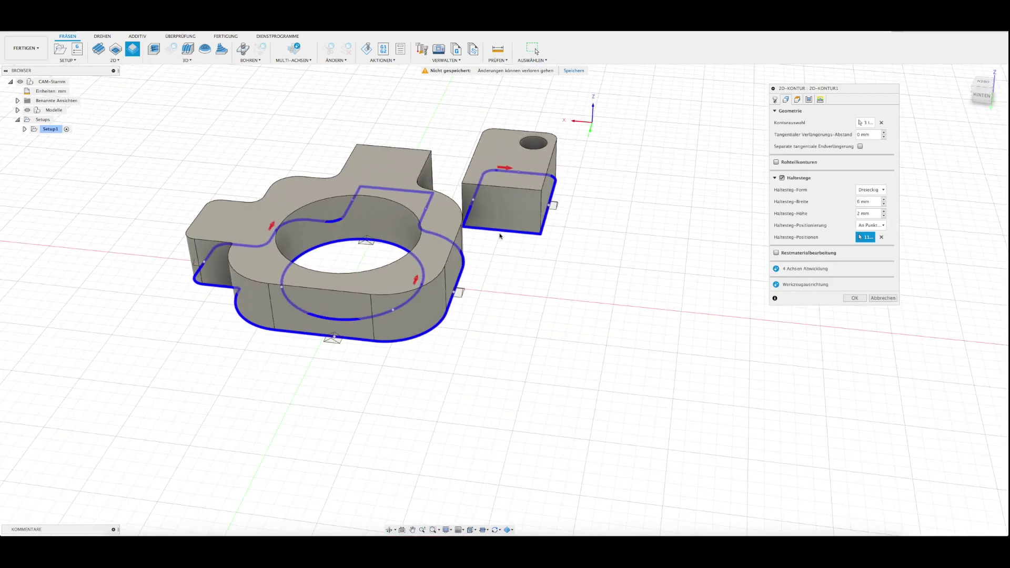
mouse_move(557, 269)
shift+middle_down()
mouse_move(440, 304)
mouse_move(515, 374)
shift+middle_up()
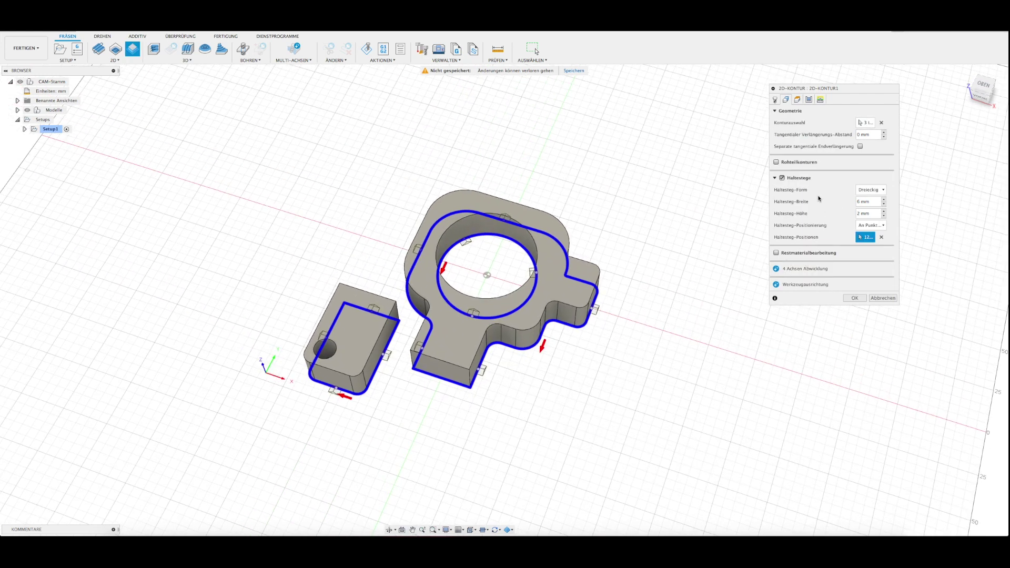
In the Höhen settings, measure Endhöhe from Rohteiloberkante with a -20.8 mm offset
click(796, 100)
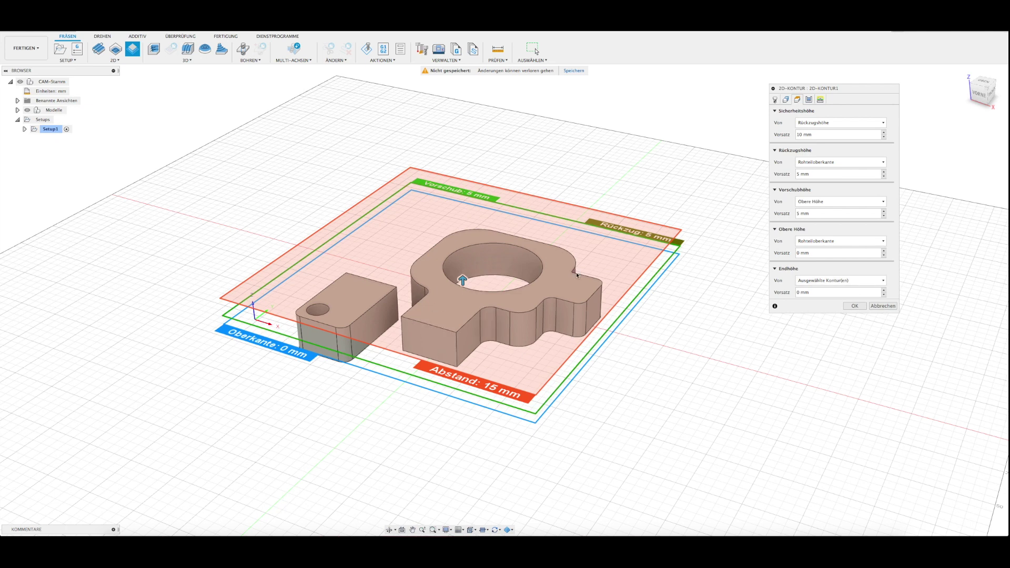
click(828, 282)
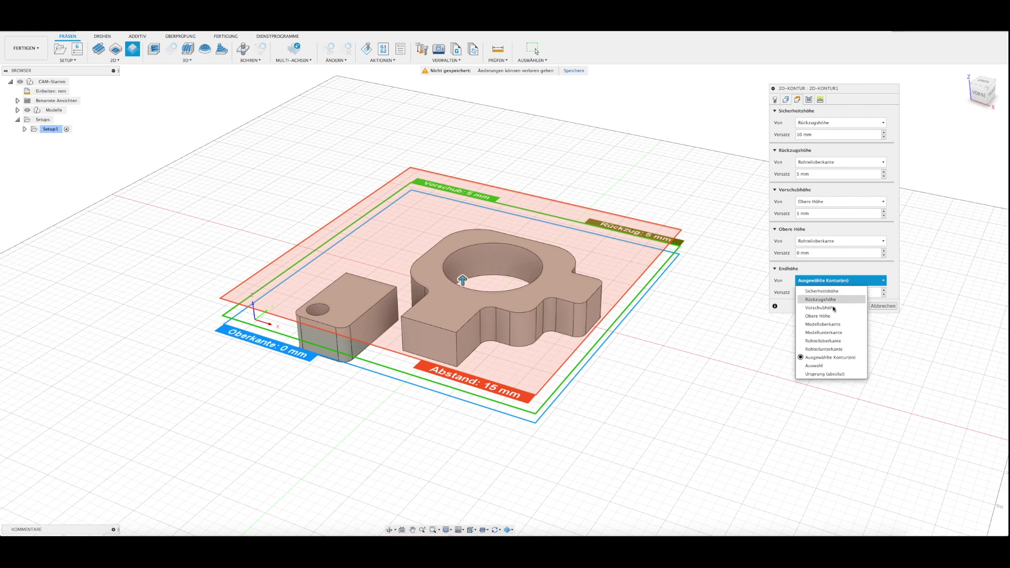
click(833, 342)
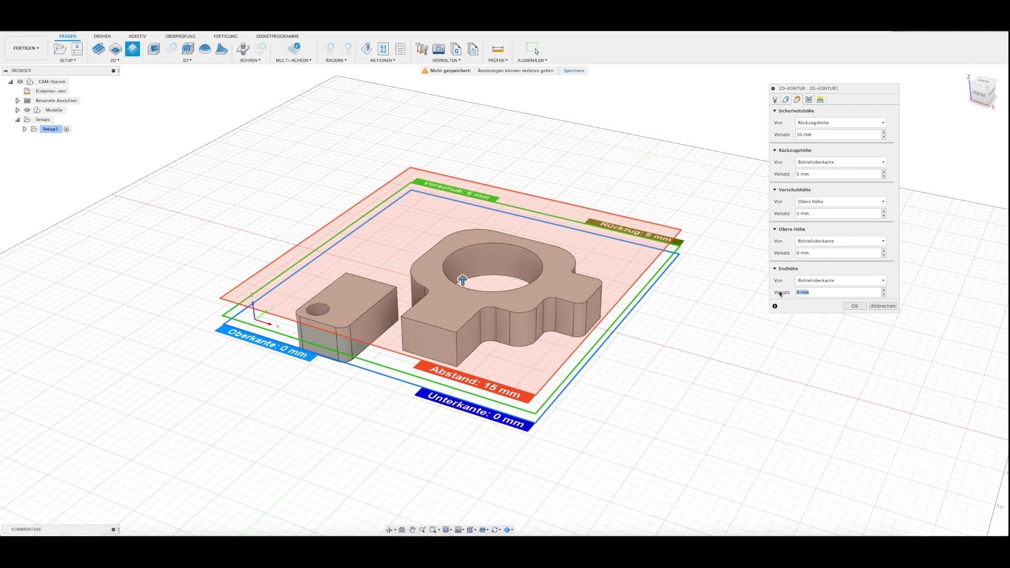
text(-20,8)
key(Return)
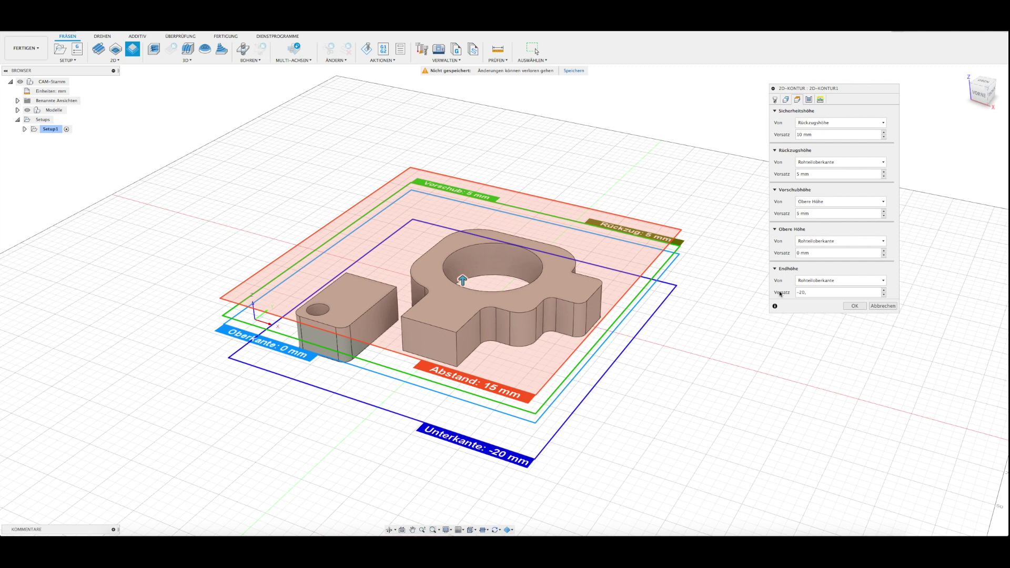
key(Return)
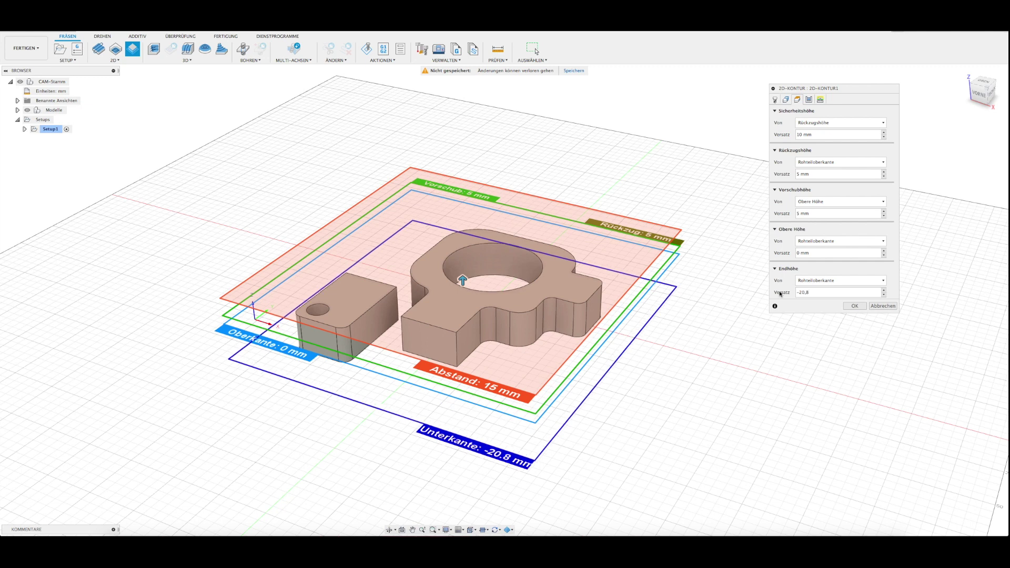
shift+middle_drag(691, 366, 701, 340)
shift+middle_drag(575, 341, 570, 336)
Switch to the front view in orthographic projection and zoom in on the parts
click(978, 99)
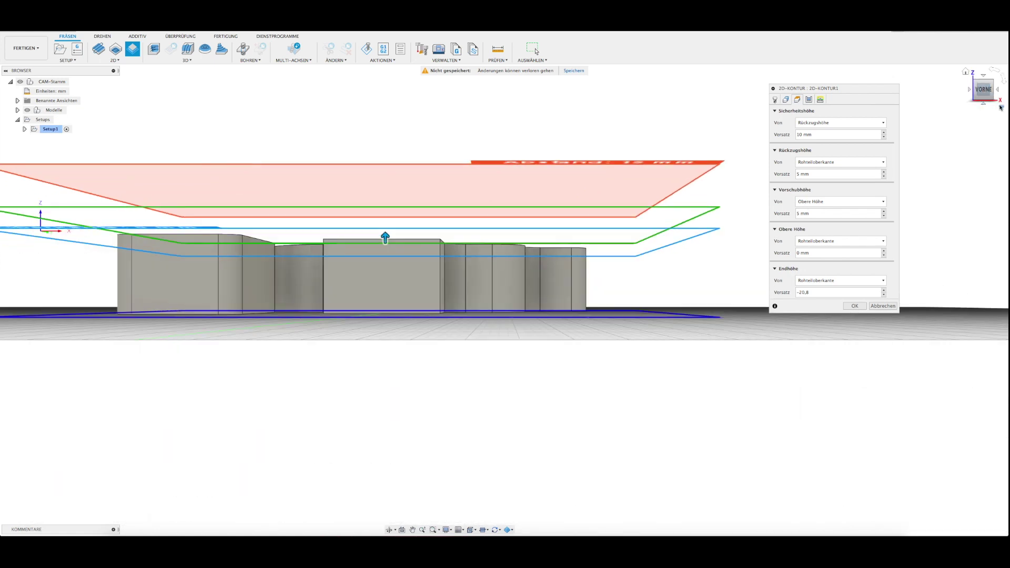
click(1000, 107)
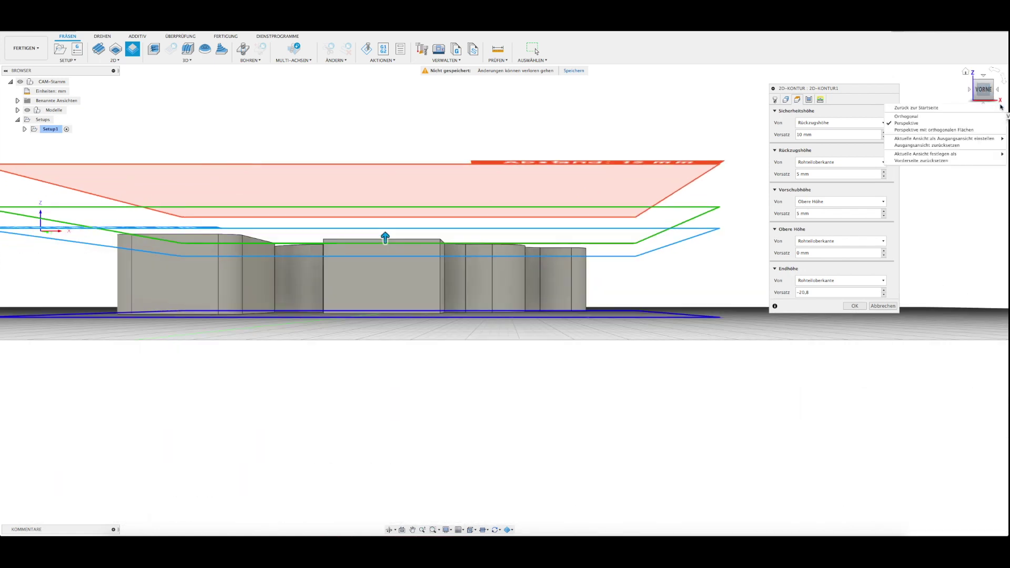
click(922, 121)
scroll(371, 323, up, 1)
scroll(368, 326, up, 3)
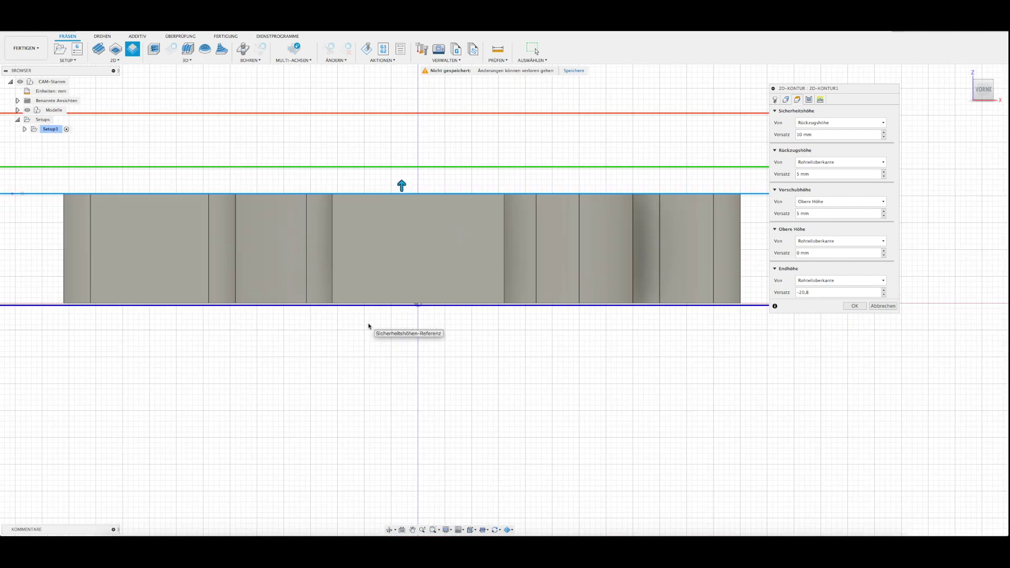
scroll(368, 326, up, 2)
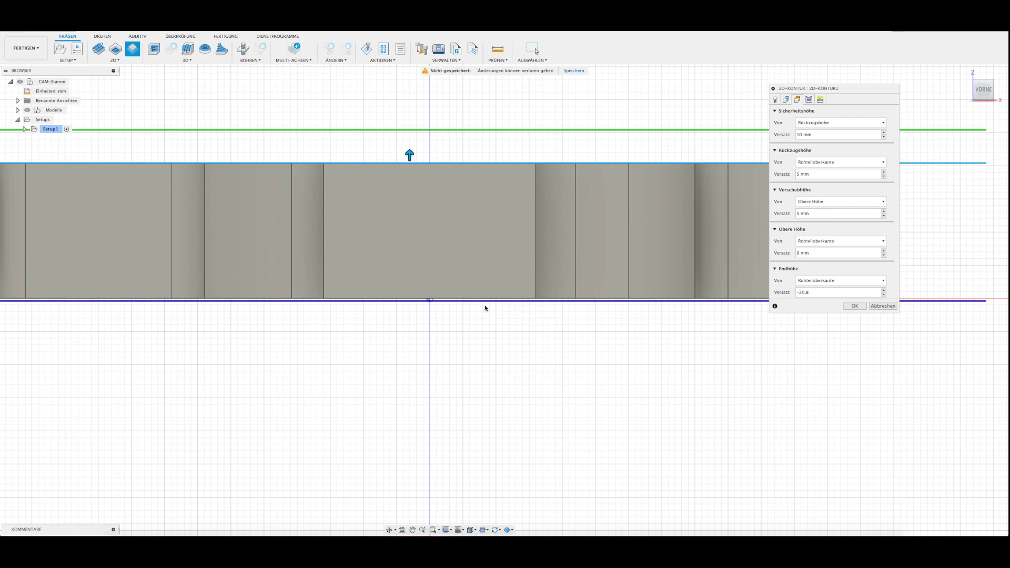
Orbit and zoom to compare the 15 mm clearance, 5 mm retract and −20.8 mm bottom planes
shift+middle_drag(490, 298, 478, 316)
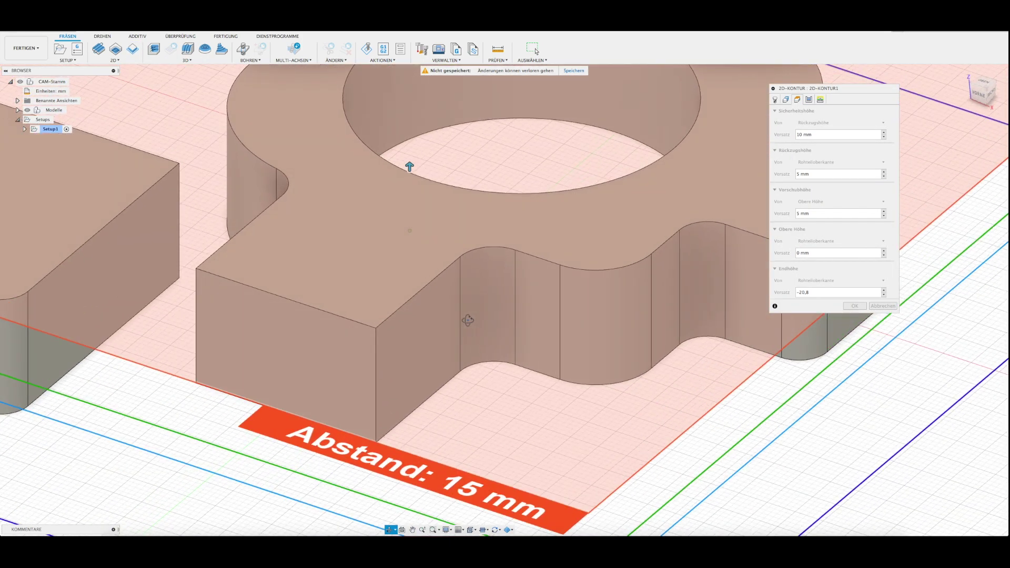
scroll(477, 315, down, 3)
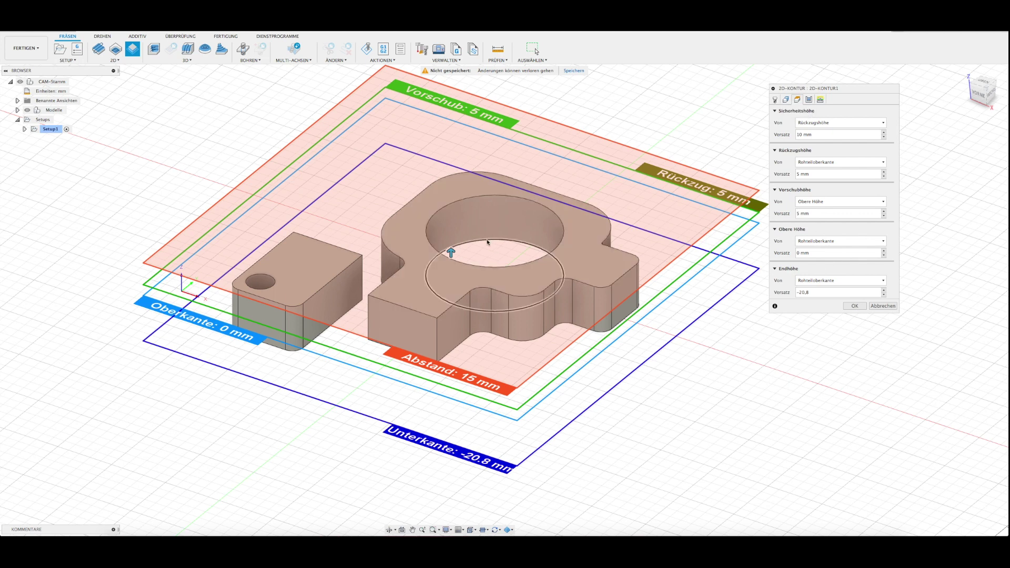
mouse_move(474, 250)
shift+middle_down()
mouse_move(484, 322)
mouse_move(468, 295)
mouse_move(469, 326)
shift+middle_up()
scroll(469, 327, up, 3)
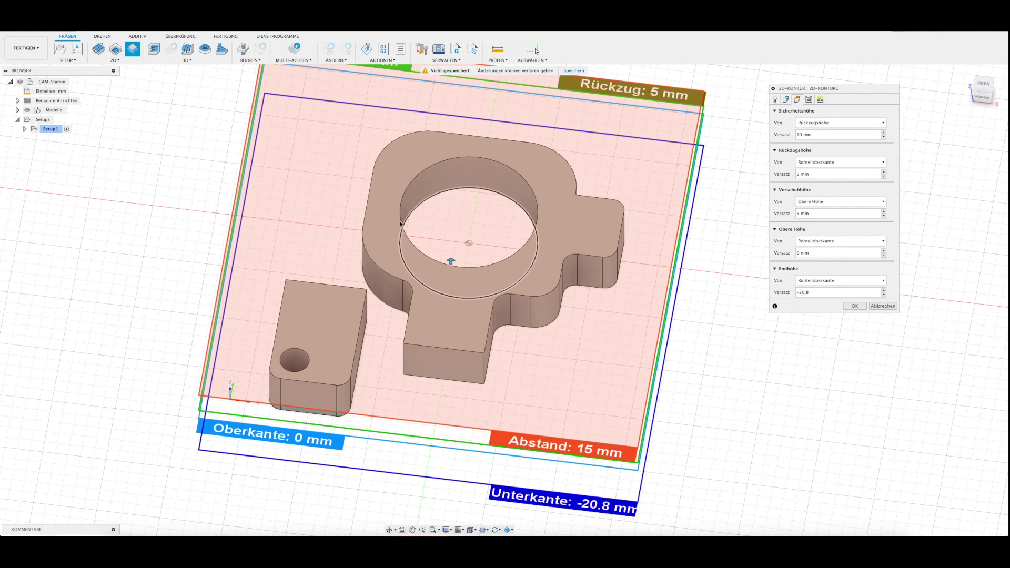
mouse_move(442, 401)
shift+middle_down()
mouse_move(439, 383)
mouse_move(403, 352)
mouse_move(406, 368)
shift+middle_up()
scroll(431, 374, down, 2)
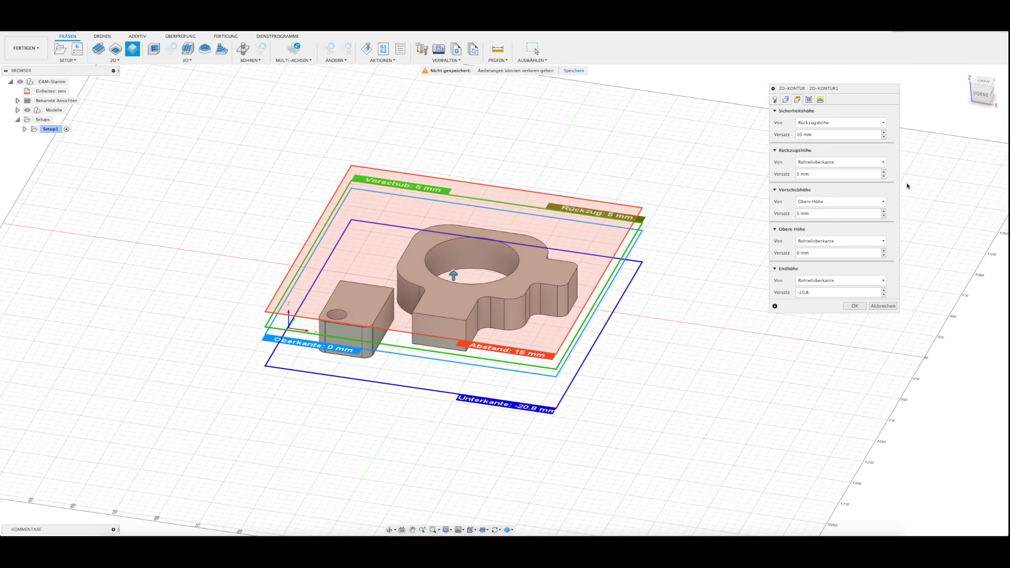
click(808, 100)
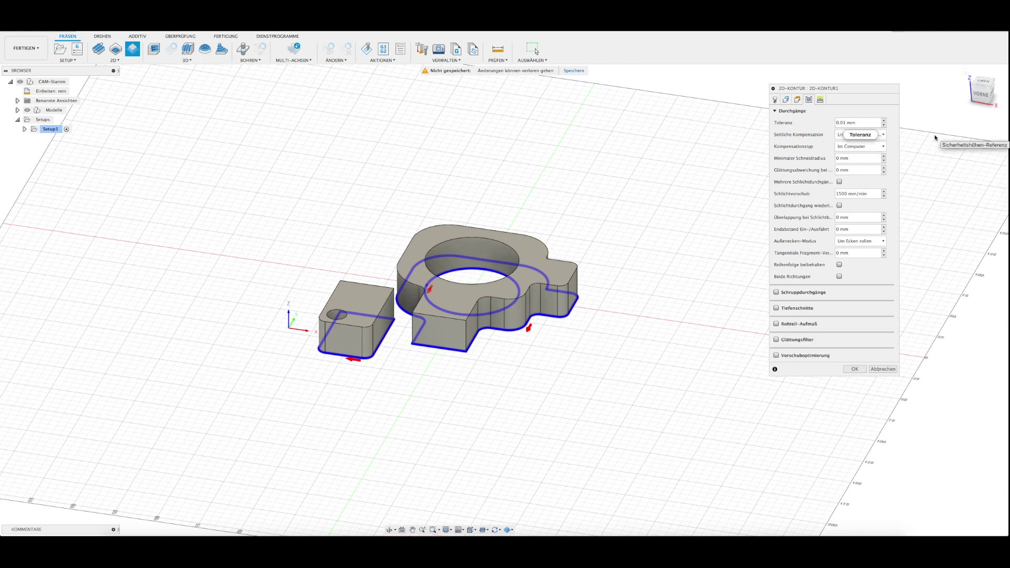
mouse_move(859, 134)
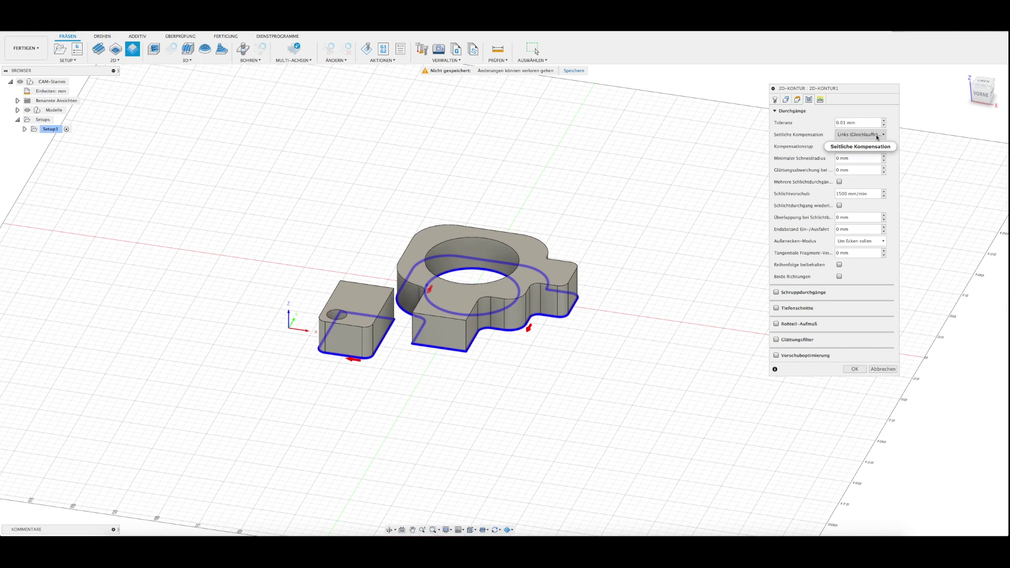
click(877, 136)
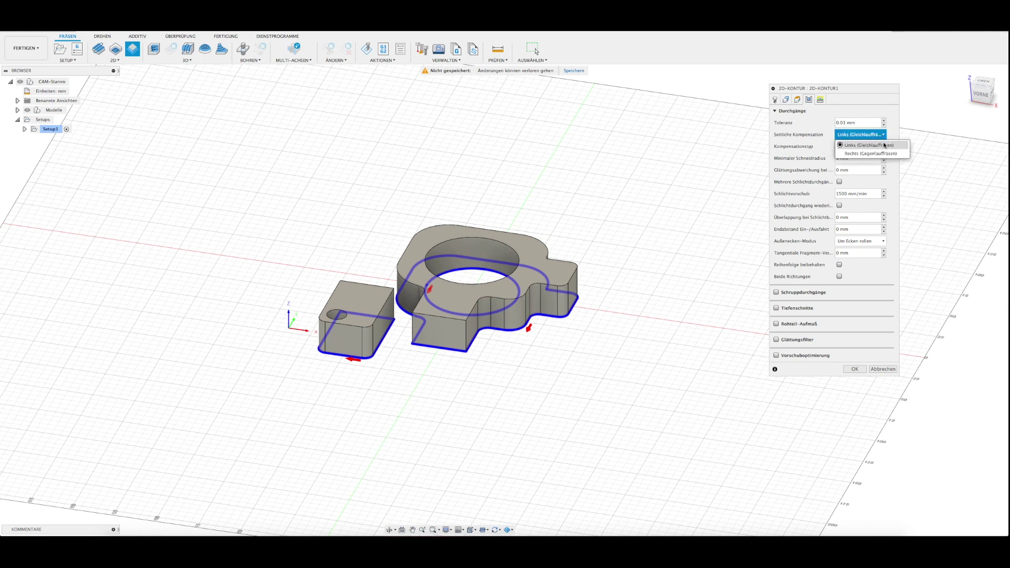
click(884, 153)
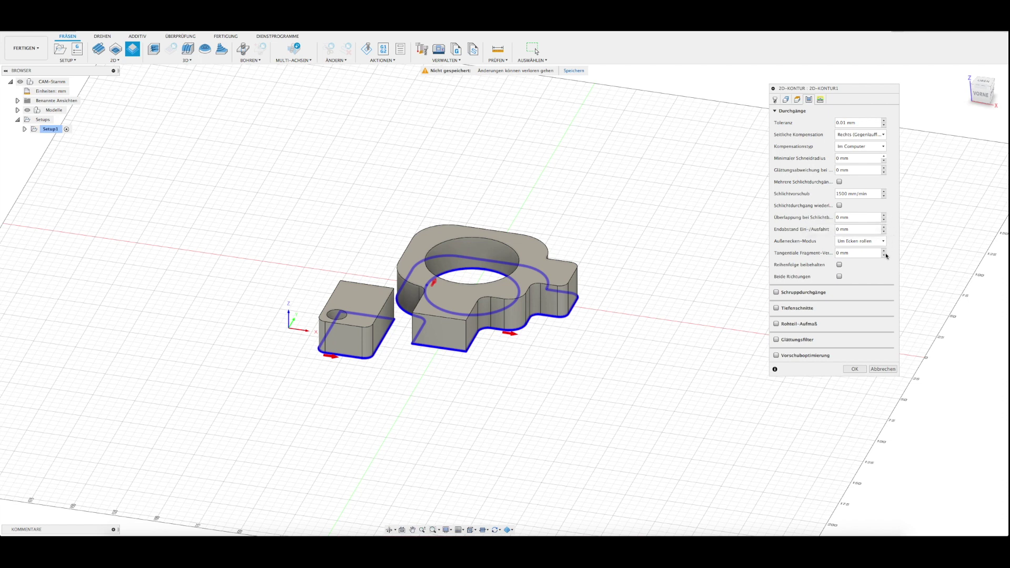
click(839, 265)
shift+middle_drag(675, 282, 558, 349)
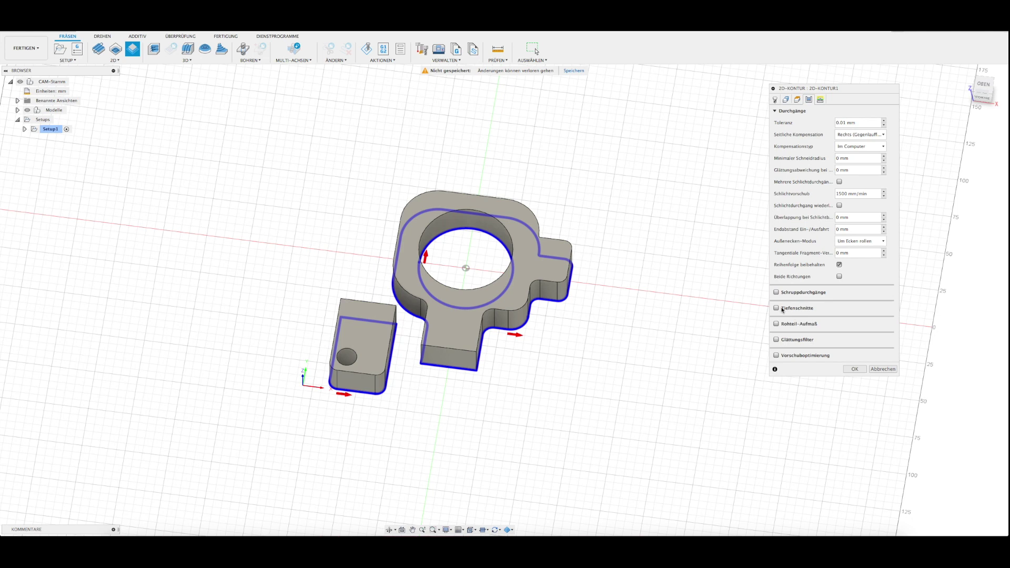
mouse_move(642, 311)
shift+middle_down()
mouse_move(597, 300)
mouse_move(615, 319)
shift+middle_up()
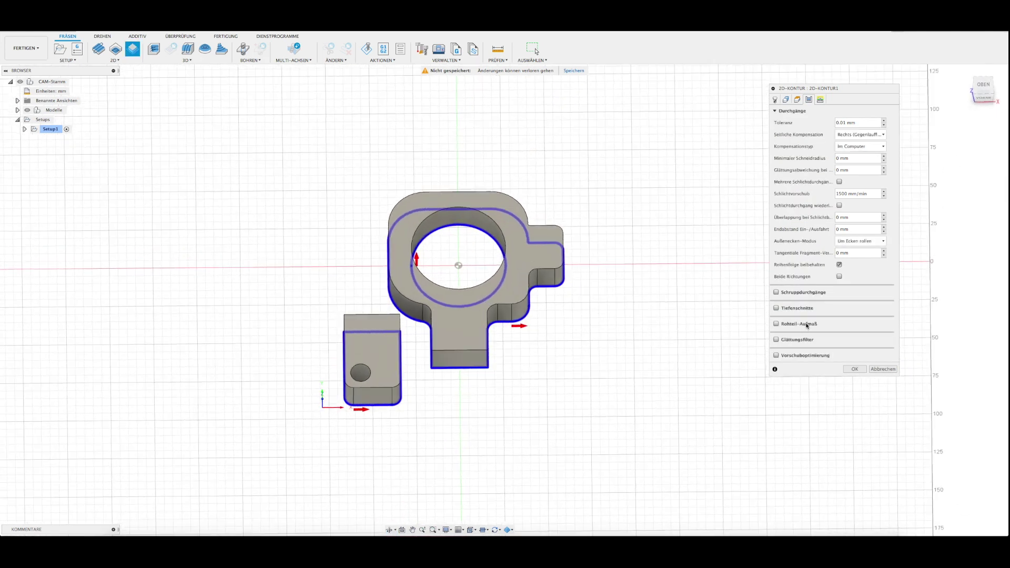
Enable multiple depth cuts (Tiefenschnitte) with a 5 mm maximum roughing step-down
click(776, 308)
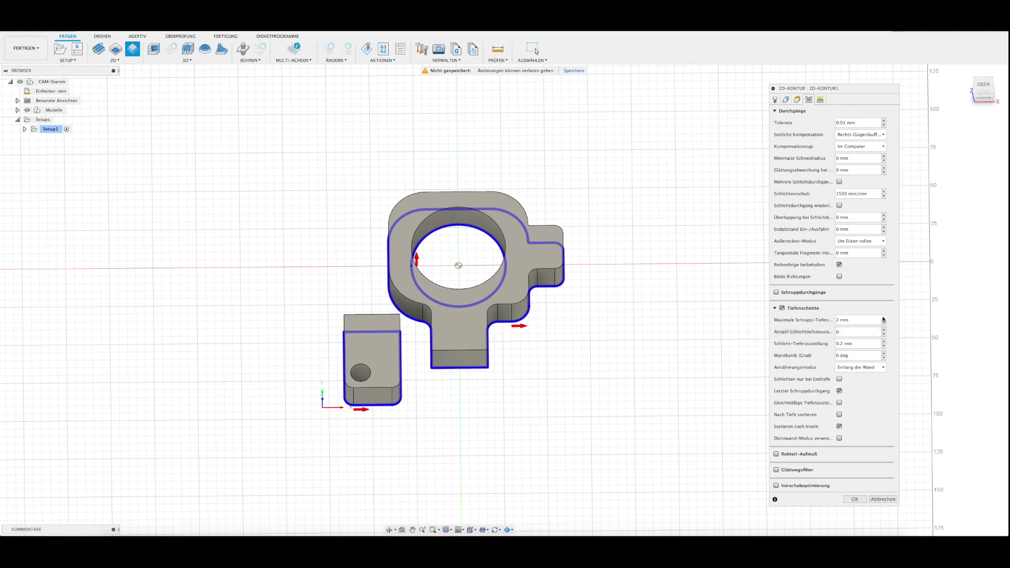
text(5)
mouse_move(705, 321)
shift+middle_down()
mouse_move(694, 295)
mouse_move(444, 287)
shift+middle_up()
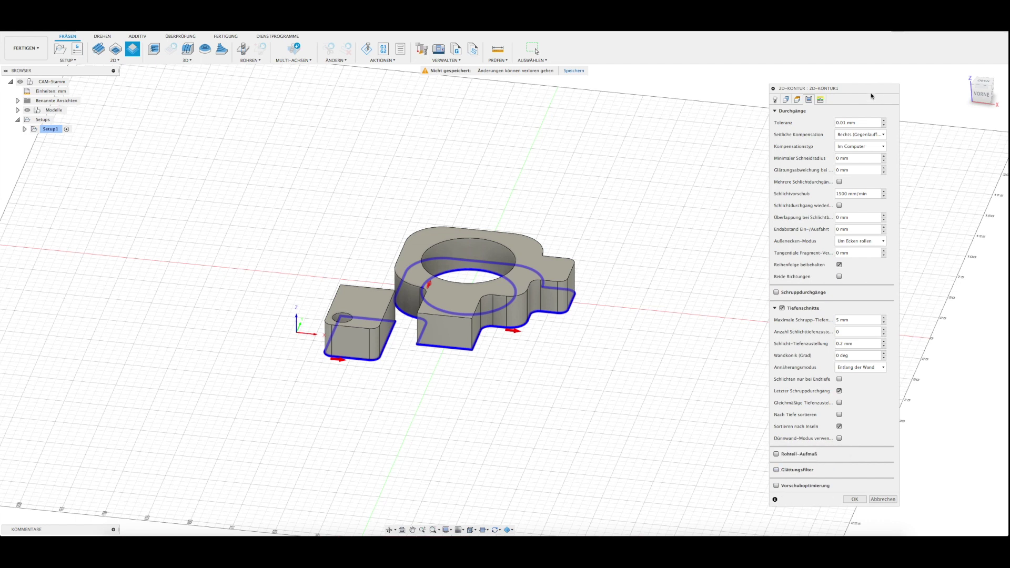
Turn off lead-in and lead-out on the contour and confirm it as 2D-Kontur1
click(819, 100)
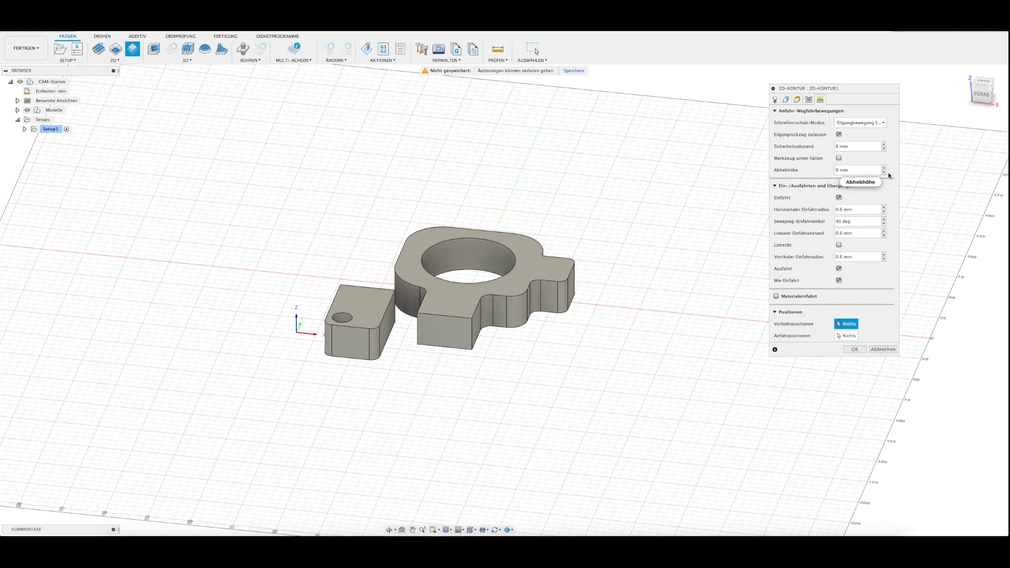
click(838, 198)
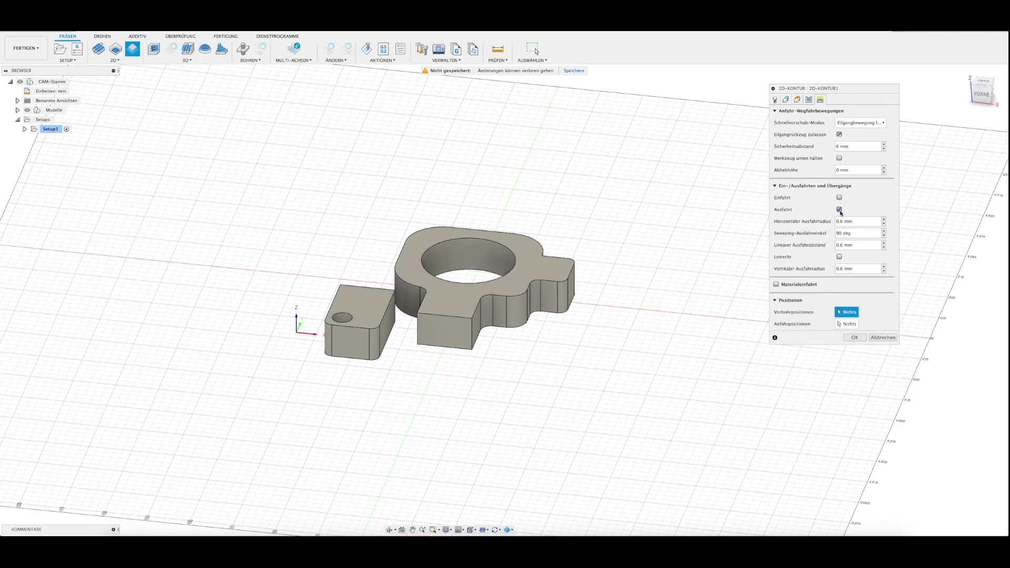
click(838, 209)
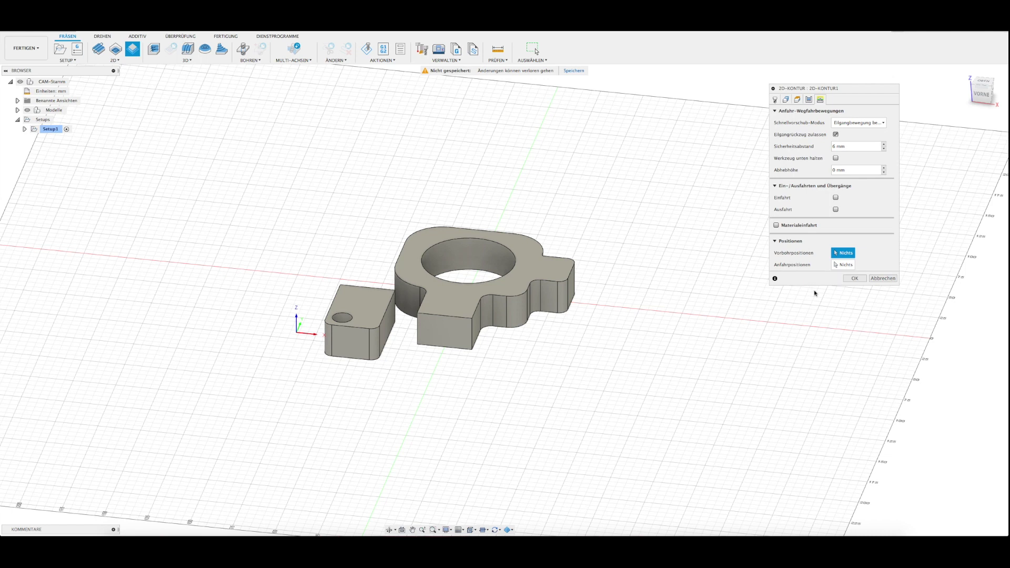
click(858, 279)
Generate the 2D-Kontur1 toolpath and return the view to the home orientation
click(859, 280)
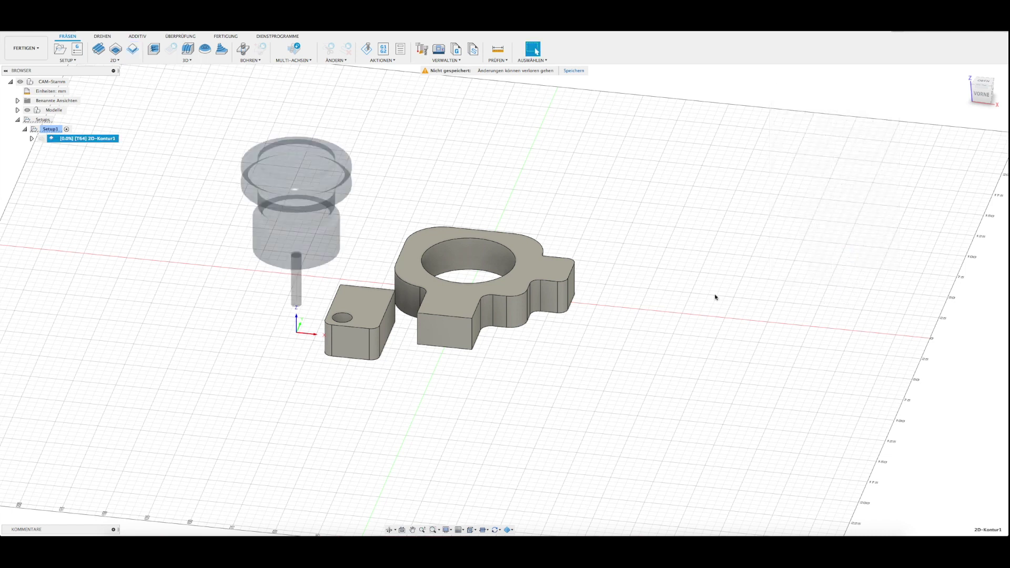
mouse_move(529, 388)
shift+middle_down()
mouse_move(533, 358)
mouse_move(520, 392)
mouse_move(529, 371)
shift+middle_up()
click(1000, 108)
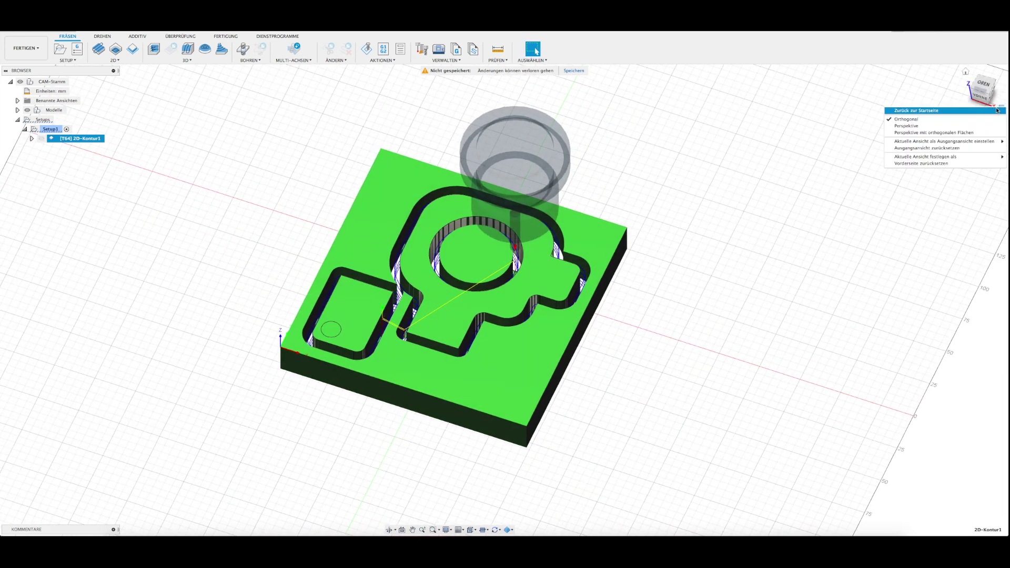
click(941, 125)
mouse_move(487, 354)
shift+middle_down()
mouse_move(476, 345)
mouse_move(501, 361)
shift+middle_up()
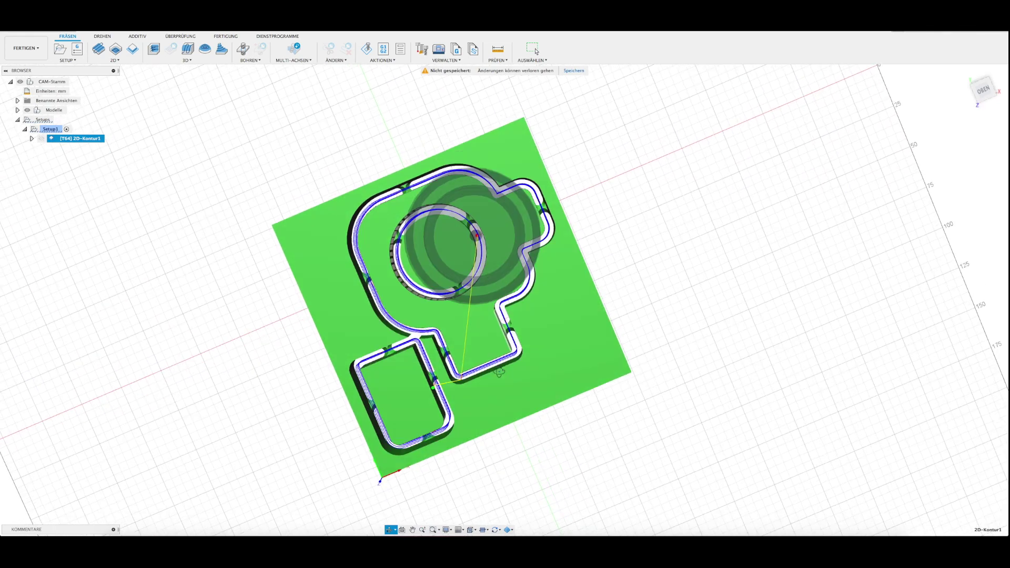
mouse_move(502, 362)
shift+middle_down()
mouse_move(485, 320)
mouse_move(517, 314)
shift+middle_up()
Zoom and tilt to inspect the toolpath around the bore and both outlines
scroll(486, 320, up, 3)
scroll(499, 319, up, 2)
scroll(516, 318, up, 2)
scroll(523, 308, up, 2)
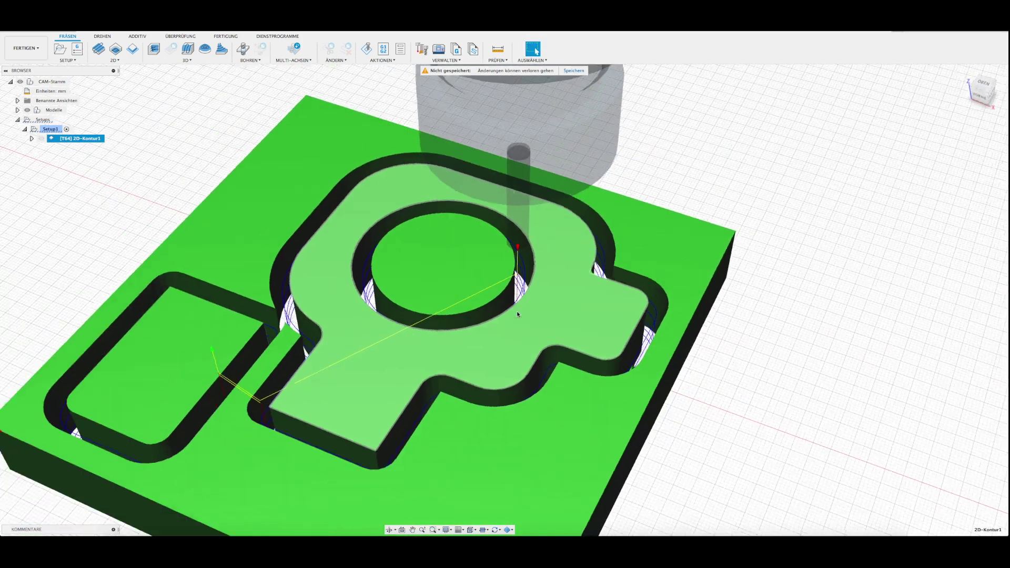
scroll(399, 376, down, 4)
mouse_move(394, 378)
shift+middle_down()
mouse_move(410, 372)
mouse_move(404, 382)
shift+middle_up()
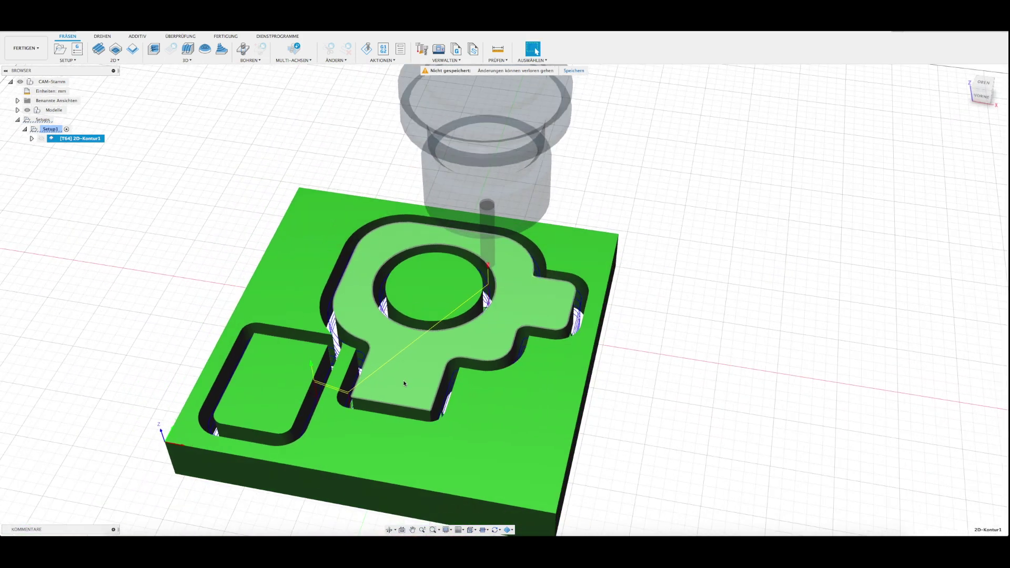
scroll(403, 383, down, 1)
scroll(555, 371, down, 2)
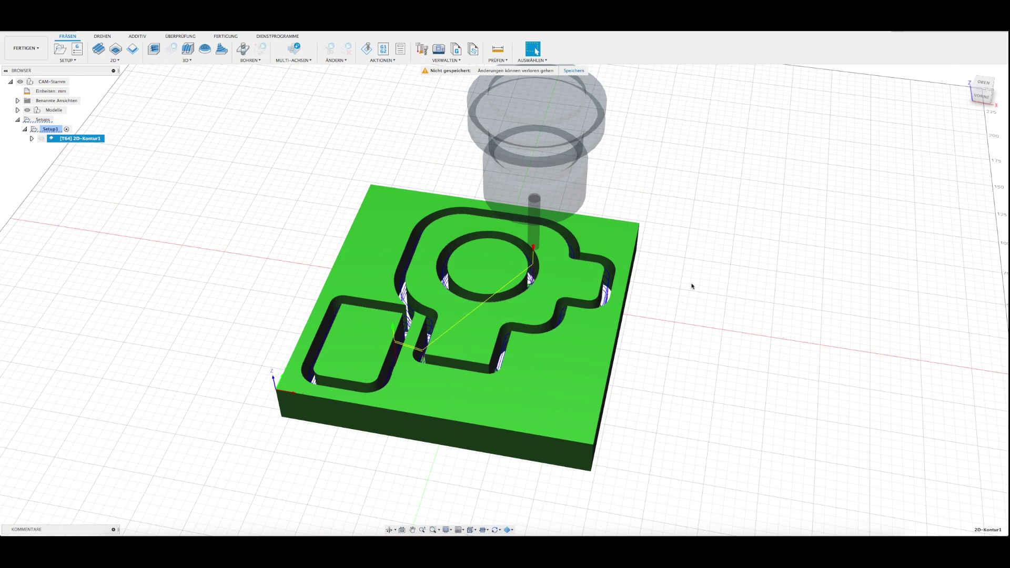
Start the 2D-Kontur1 simulation and toggle the stock (Rohteil) display off and on
click(367, 50)
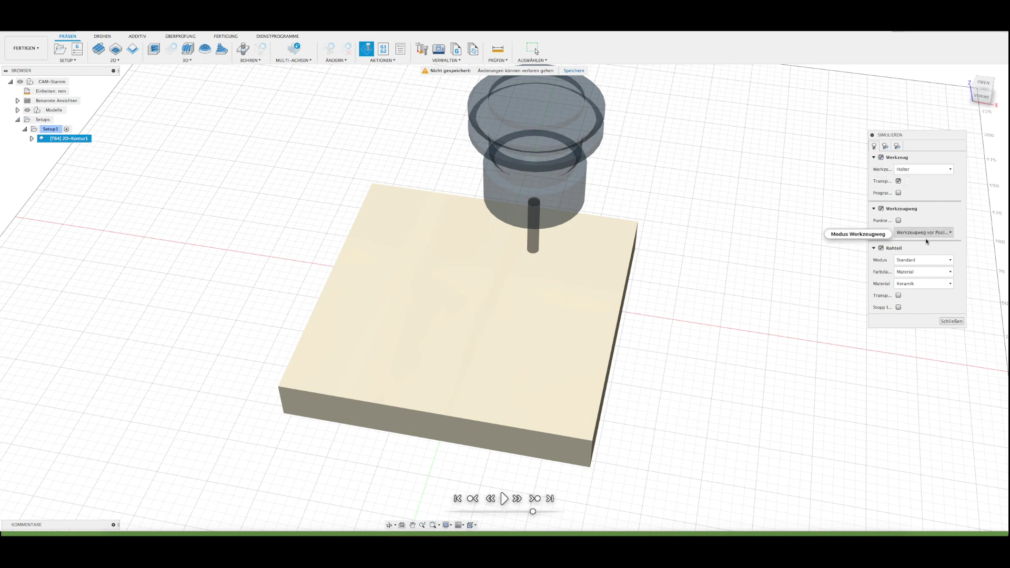
click(912, 263)
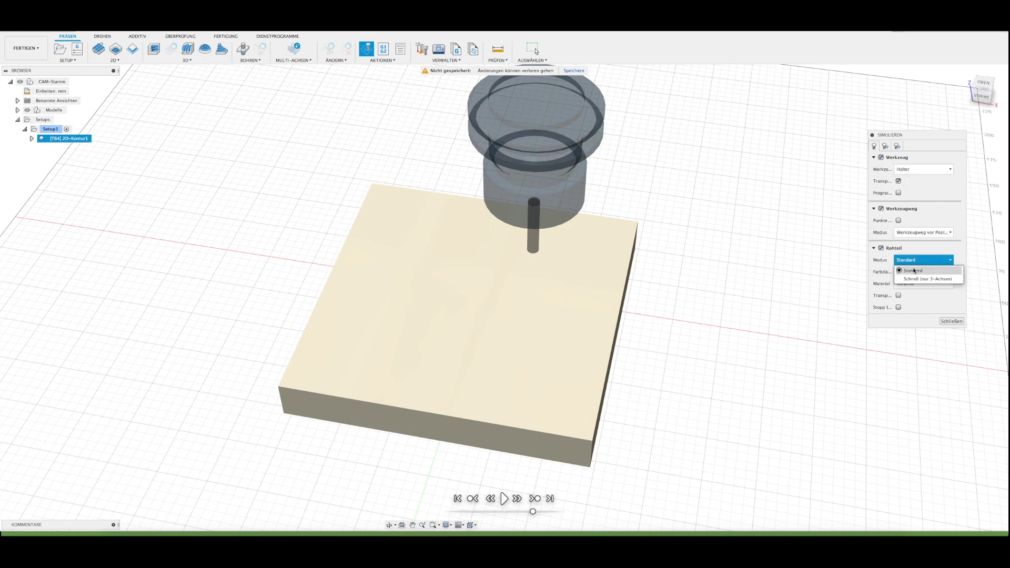
click(880, 247)
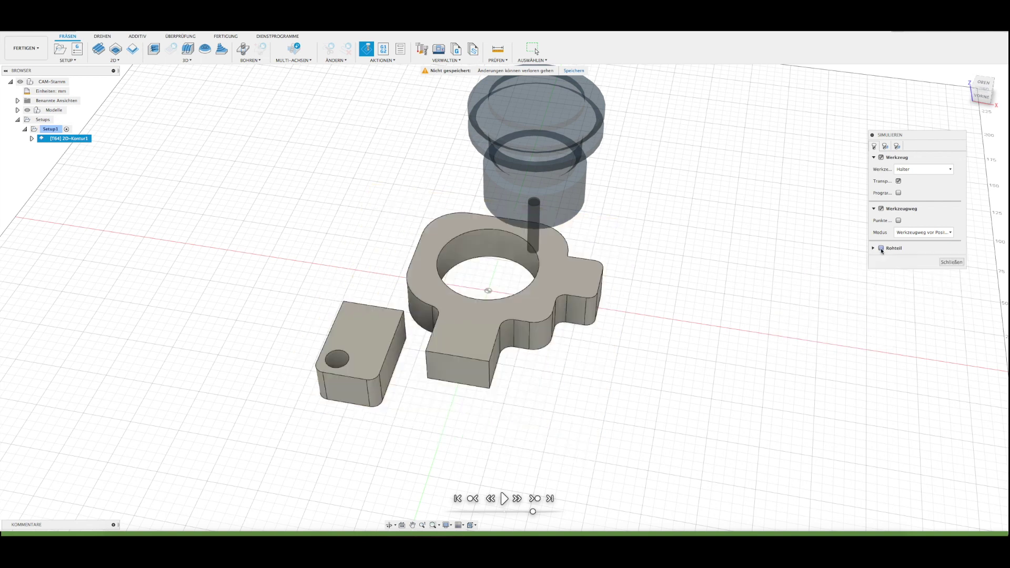
click(882, 247)
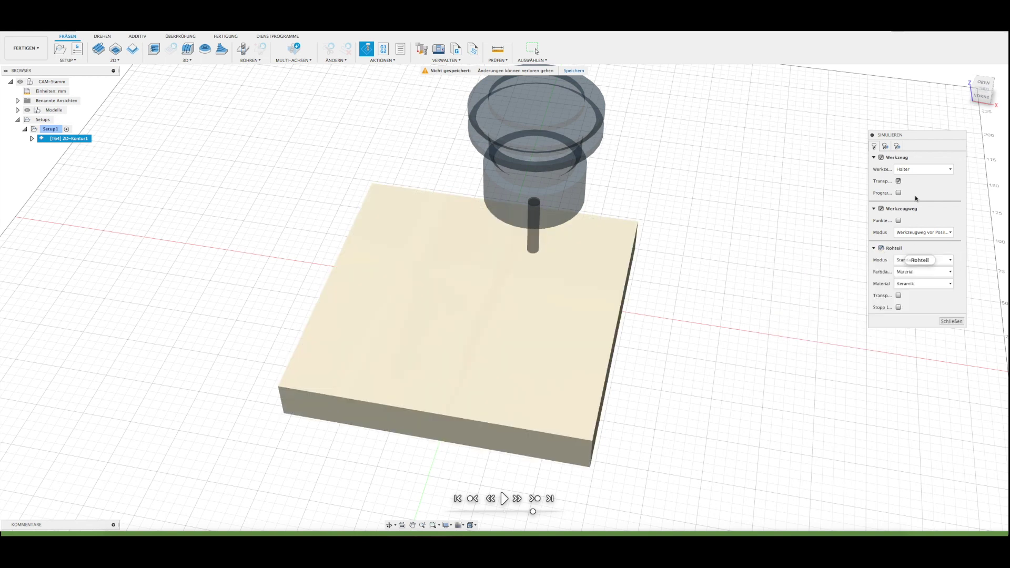
mouse_move(590, 298)
shift+middle_down()
mouse_move(561, 307)
mouse_move(410, 214)
shift+middle_up()
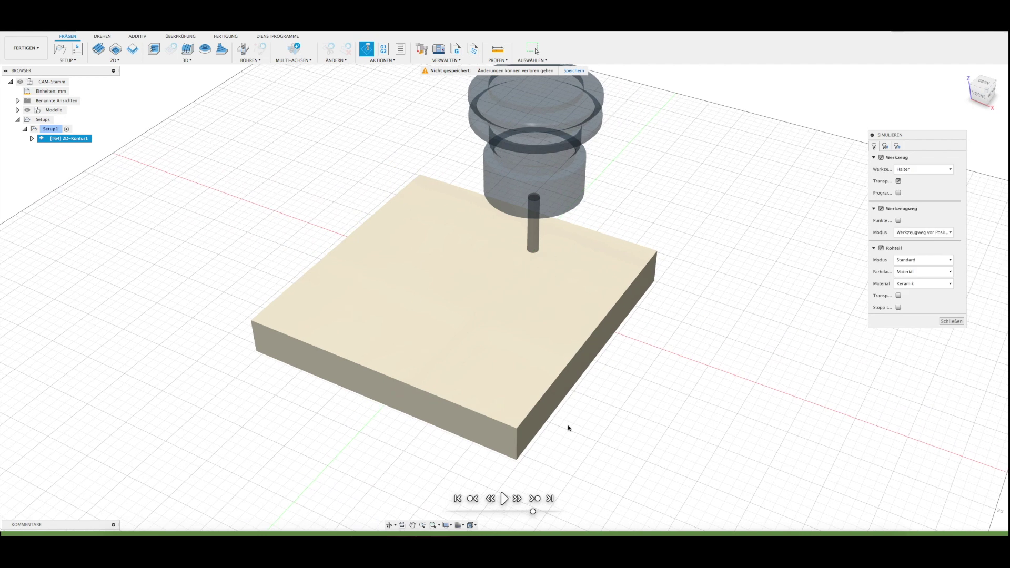
Play, pause and scrub the cutting simulation through the bore, then close it
click(503, 498)
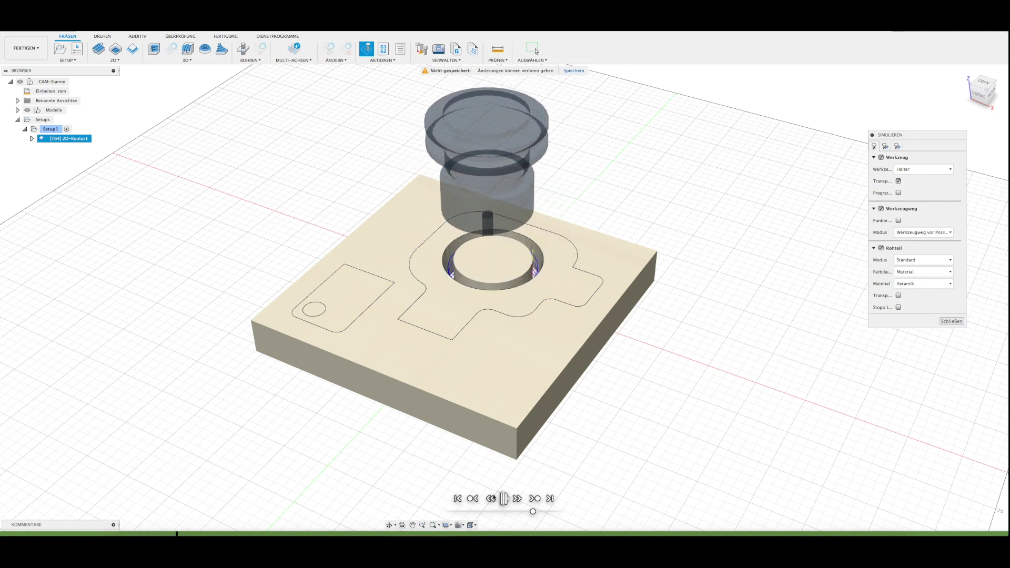
drag(532, 511, 504, 511)
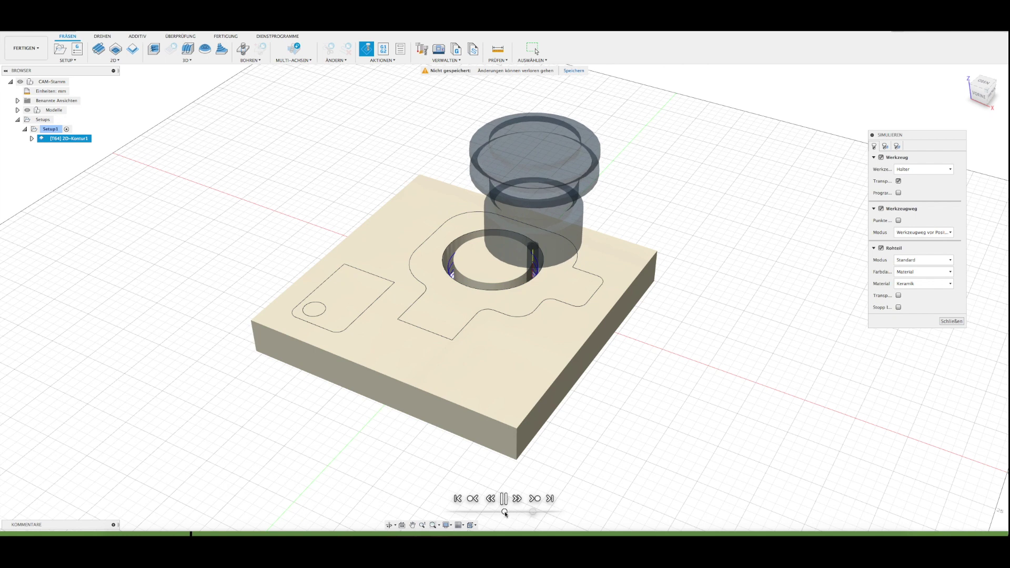
click(458, 499)
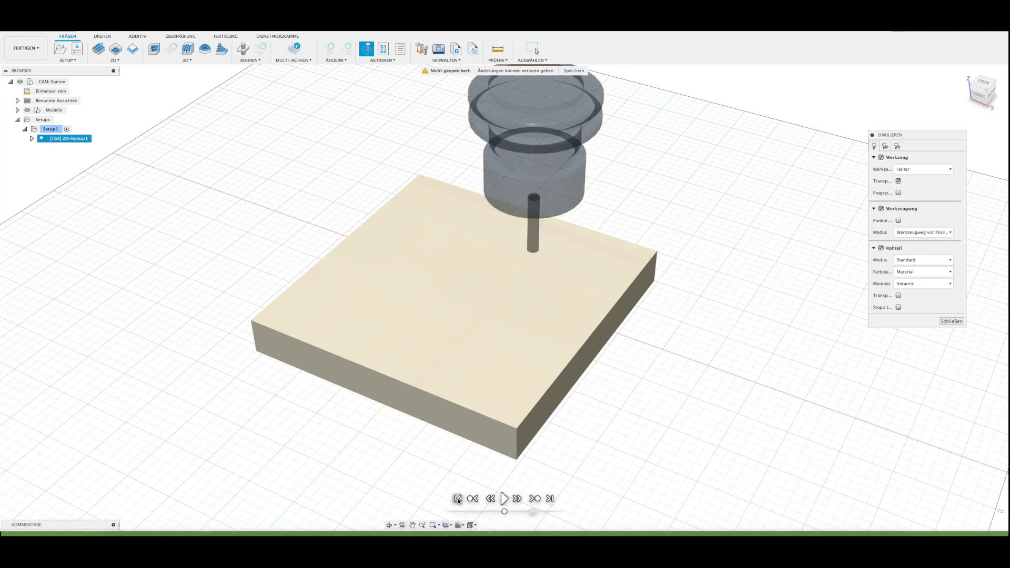
click(503, 498)
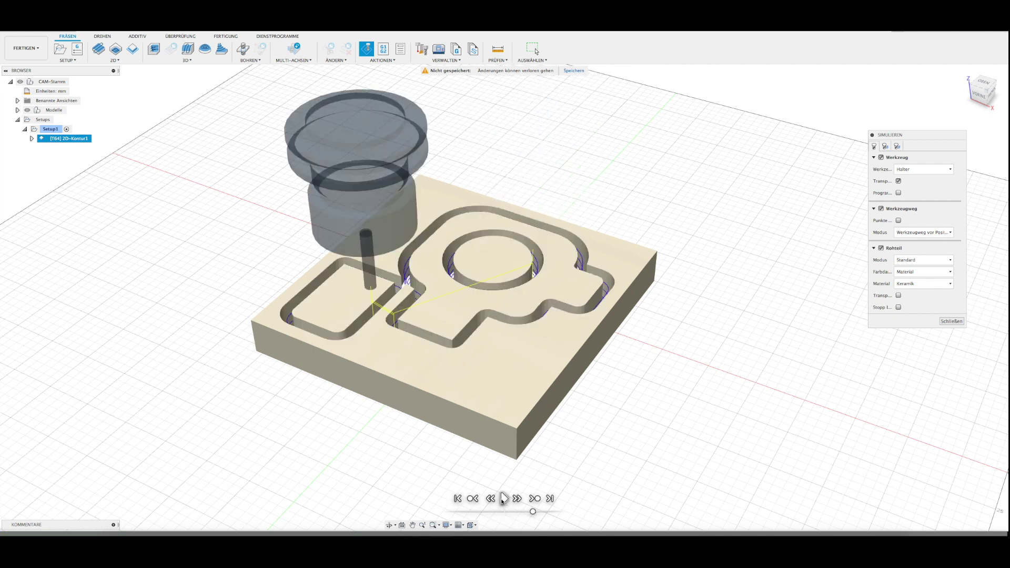
click(503, 498)
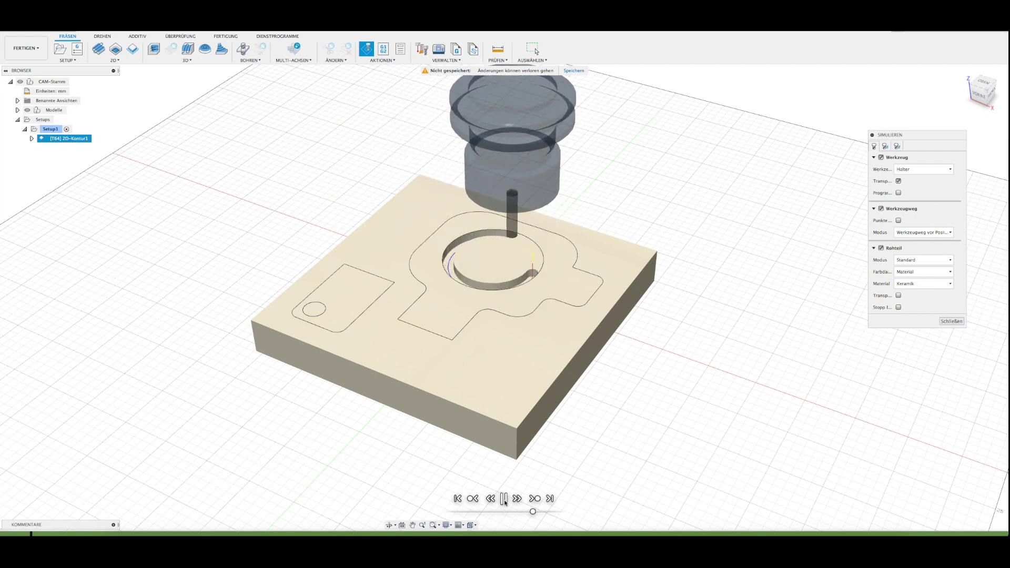
click(504, 498)
drag(533, 513, 508, 511)
click(503, 498)
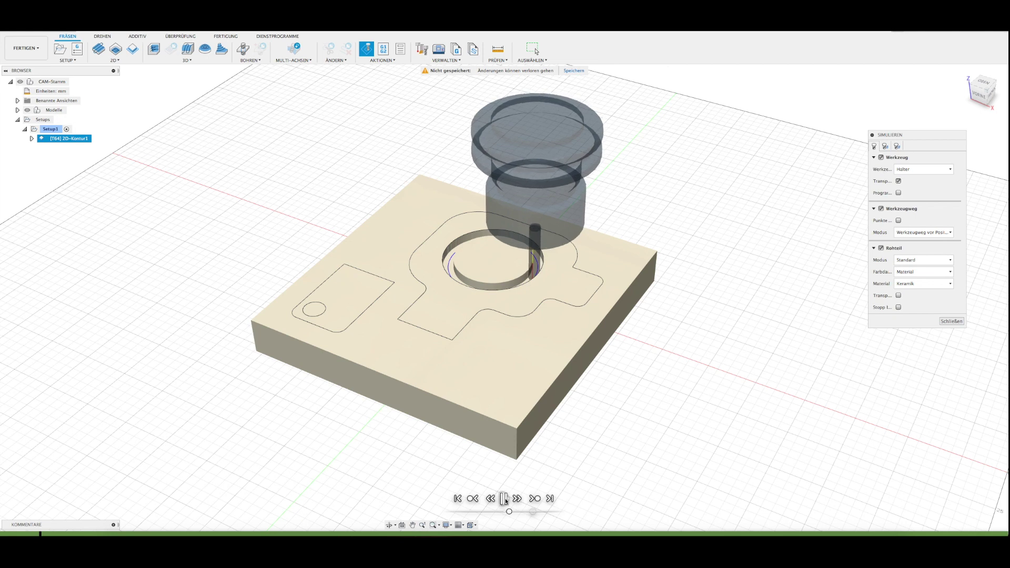
click(504, 499)
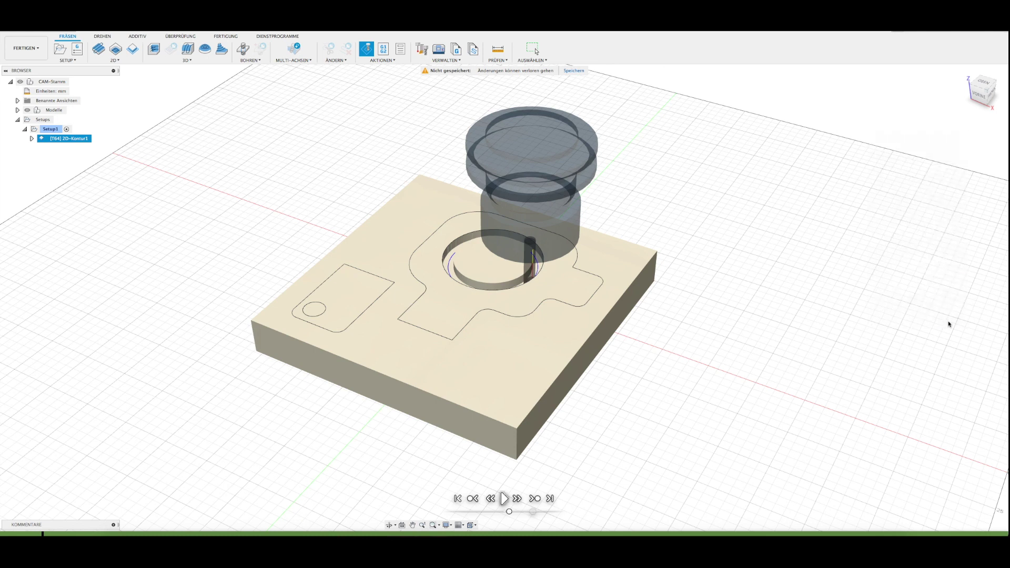
click(951, 321)
Reopen 2D-Kontur1 and enable Materialeinfahrt ramping at a 2° ramp angle
double_click(51, 139)
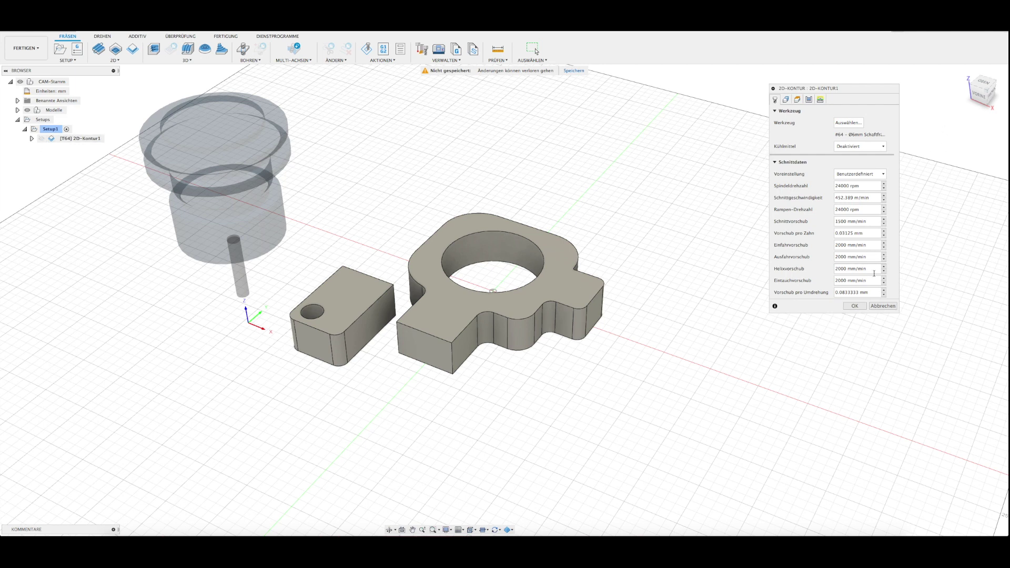
click(820, 100)
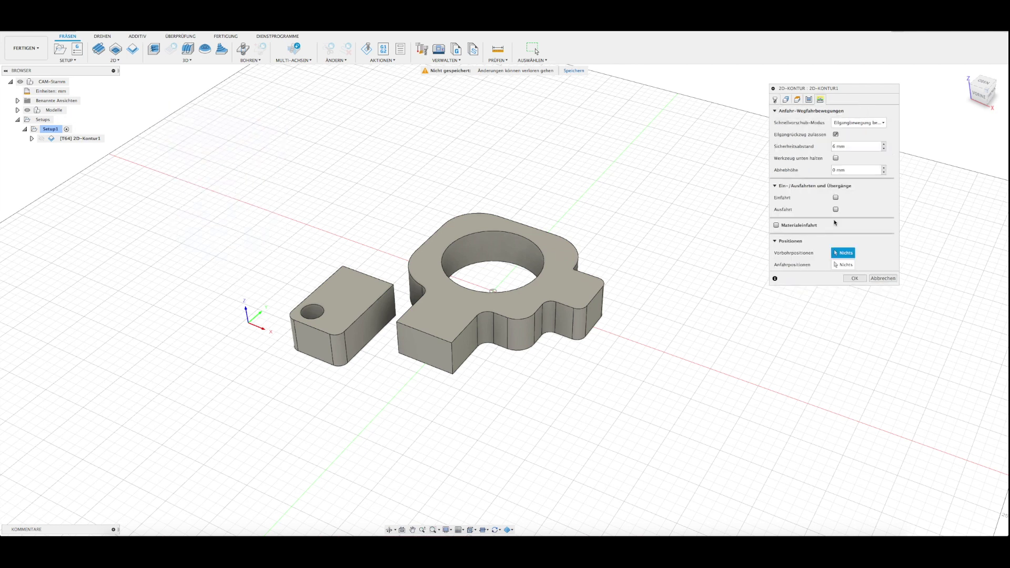
click(776, 225)
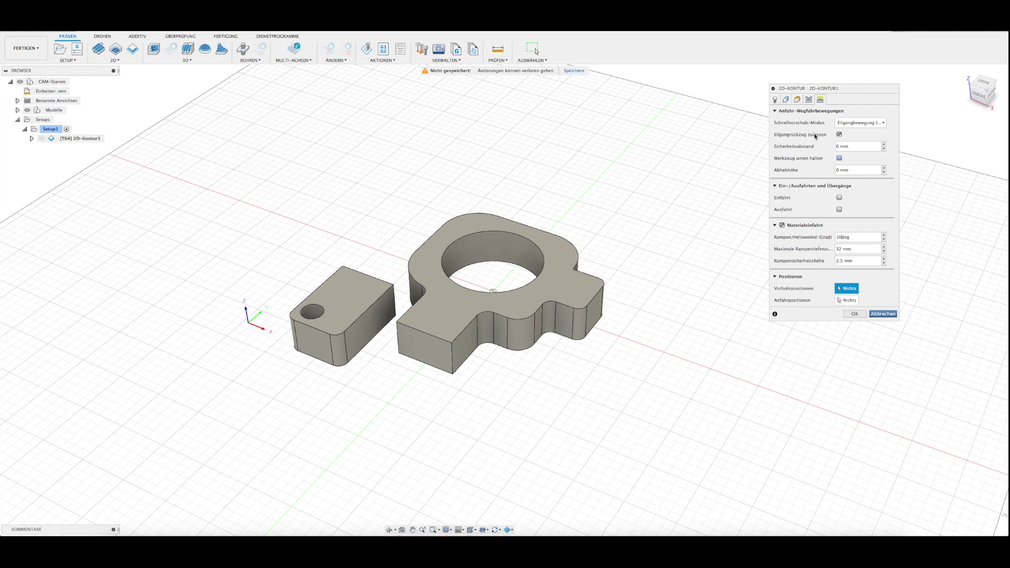
Review the 6 mm end mill's cutting data, then confirm the 2D contour to calculate its toolpath
click(776, 100)
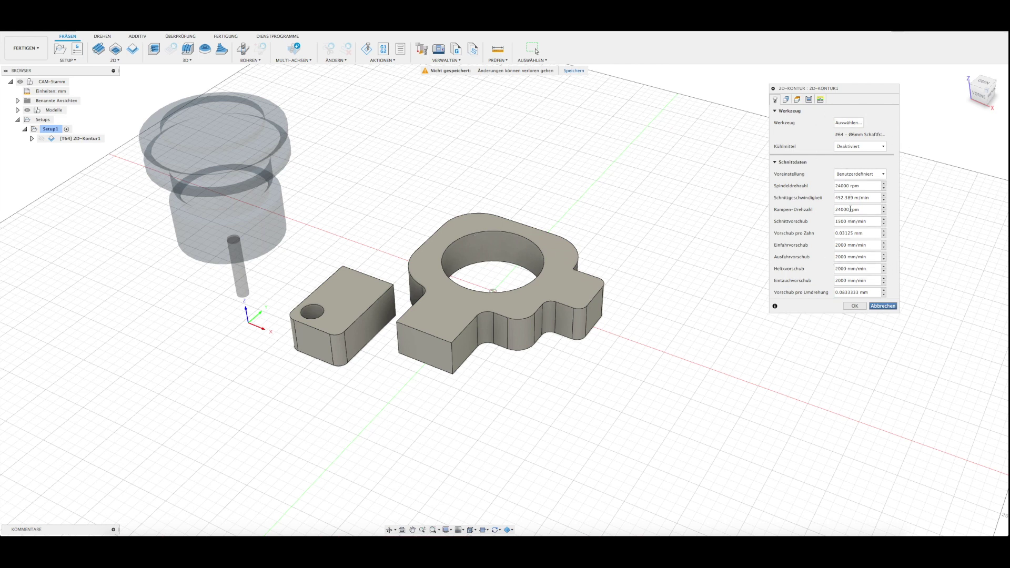
click(819, 99)
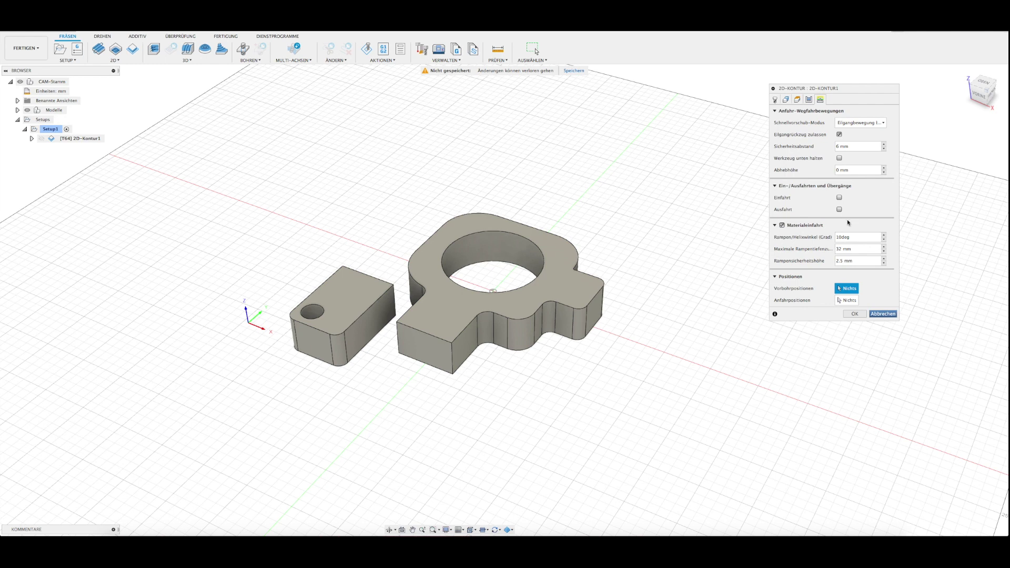
click(854, 313)
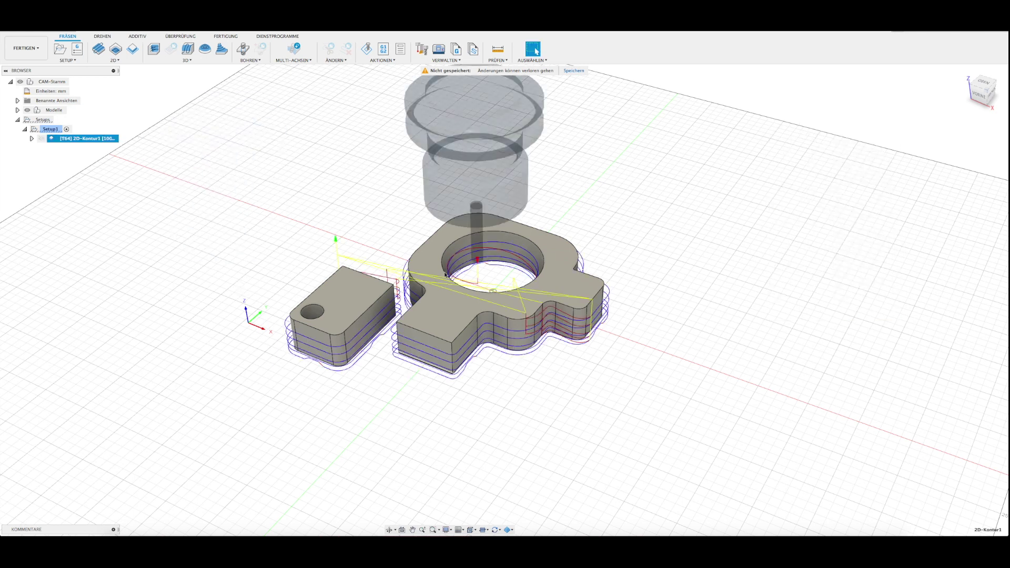
Show 2D-Kontur1's toolpath around both parts and start its simulation
scroll(512, 332, up, 5)
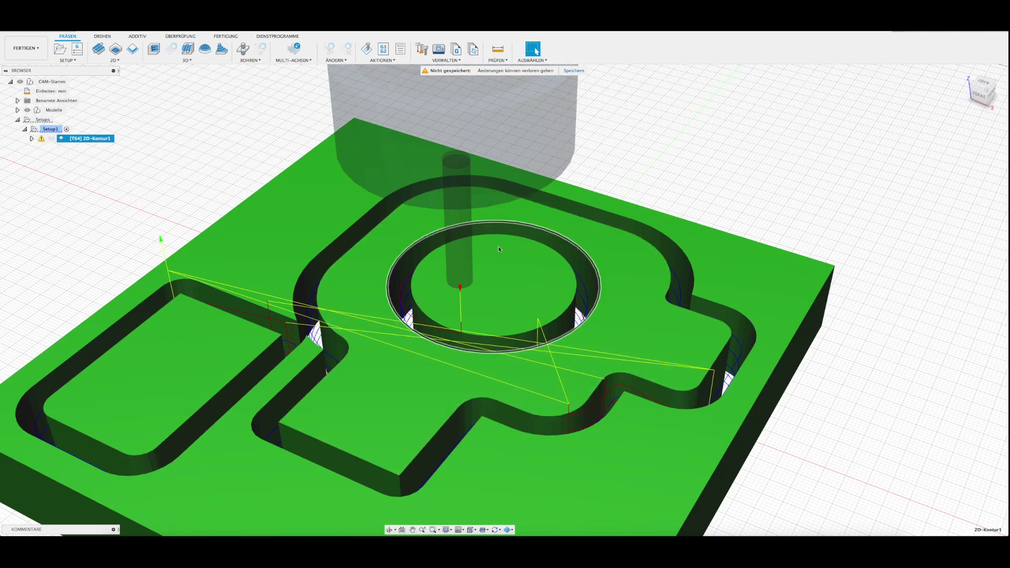
mouse_move(438, 378)
shift+middle_down()
mouse_move(334, 354)
mouse_move(273, 378)
mouse_move(284, 356)
mouse_move(445, 393)
shift+middle_up()
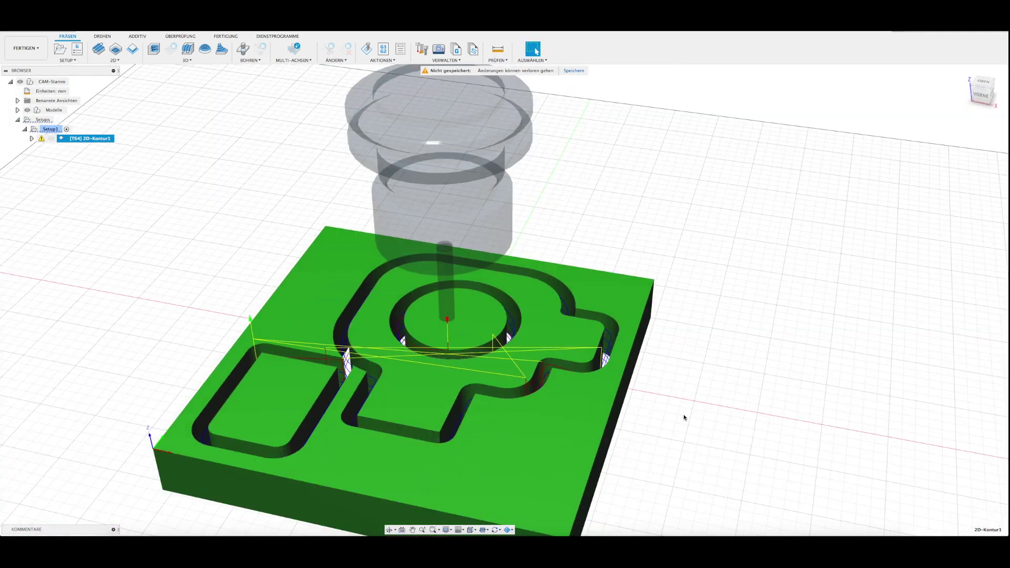
click(684, 416)
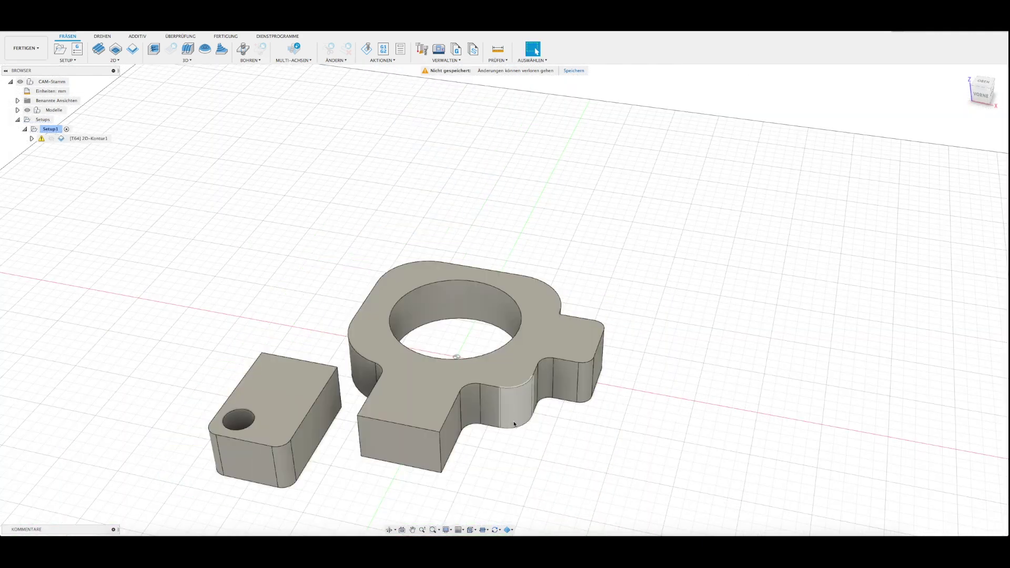
click(51, 139)
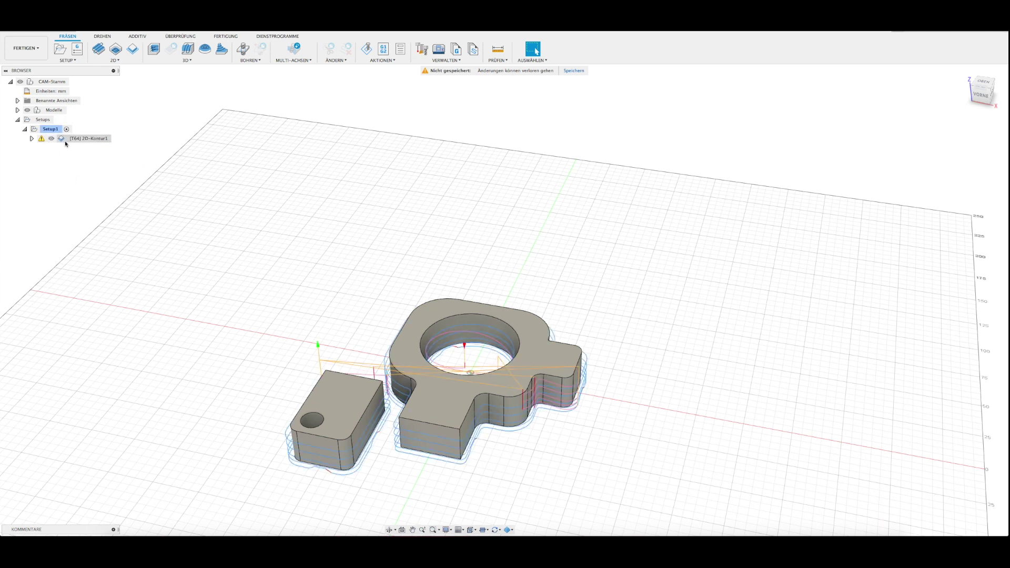
click(87, 138)
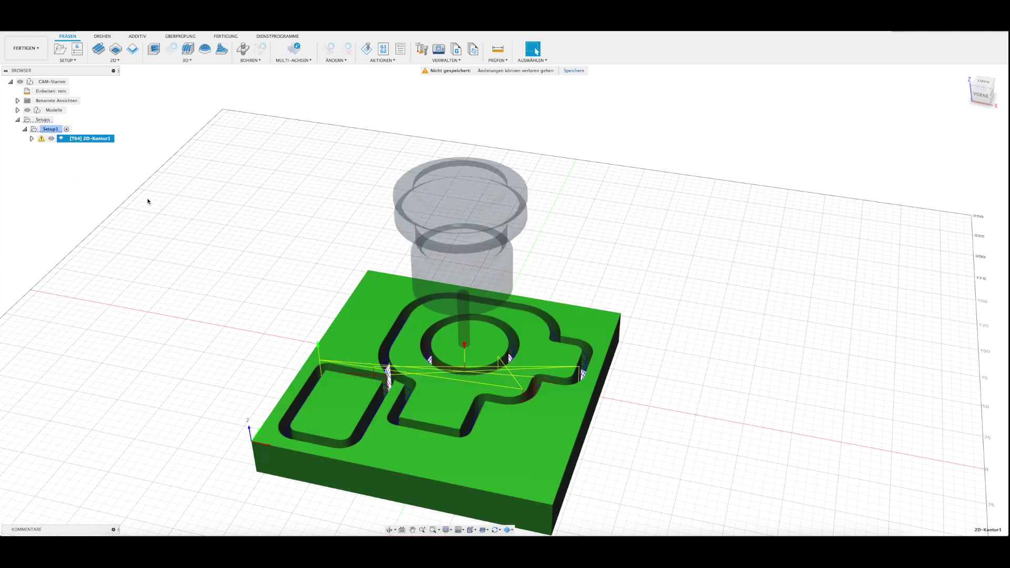
click(366, 49)
Play the contour simulation with the tool display set to Schneide (cutting edge only)
click(504, 498)
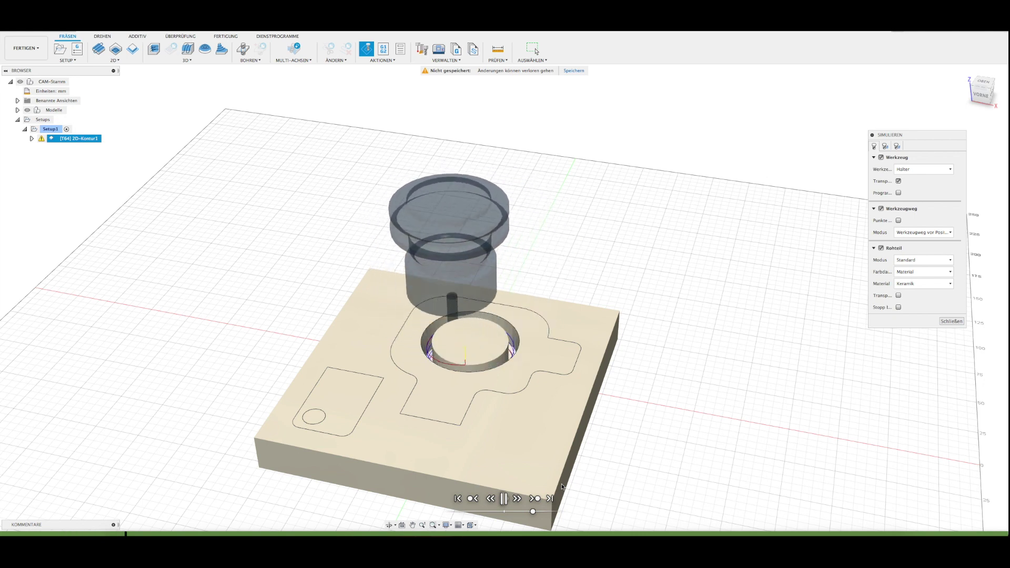
shift+middle_drag(494, 408, 468, 428)
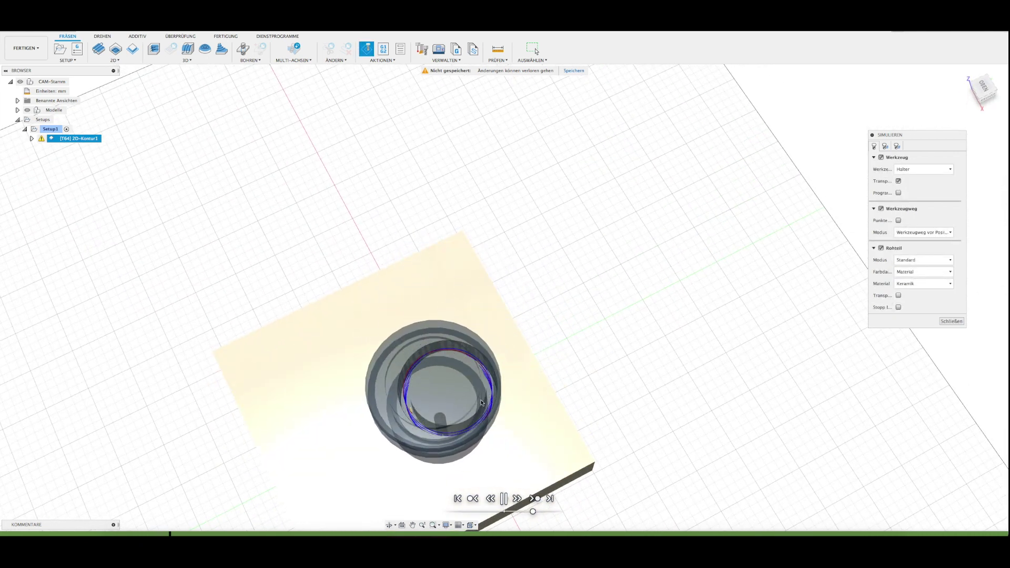
scroll(471, 429, up, 2)
click(907, 170)
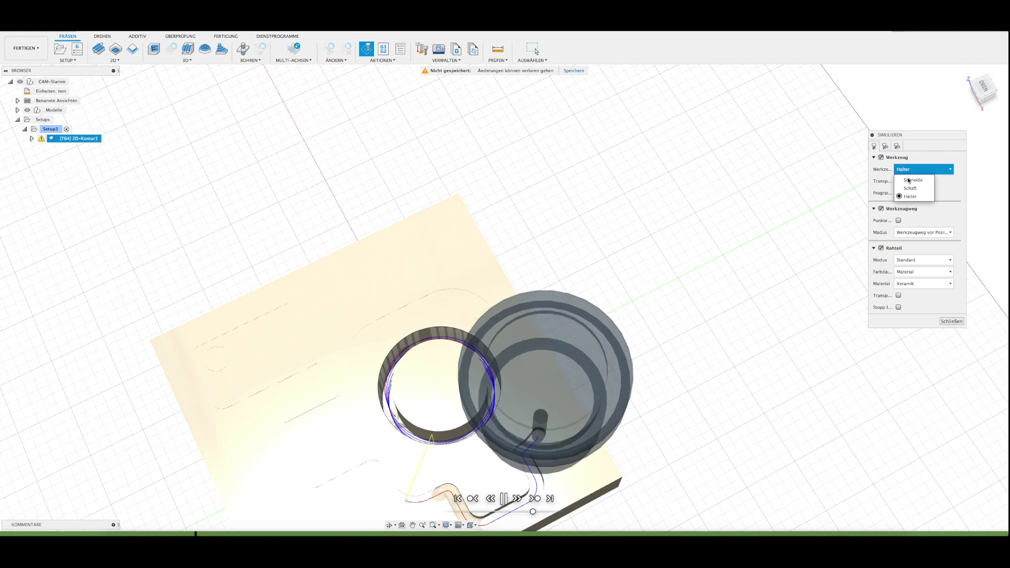
click(913, 180)
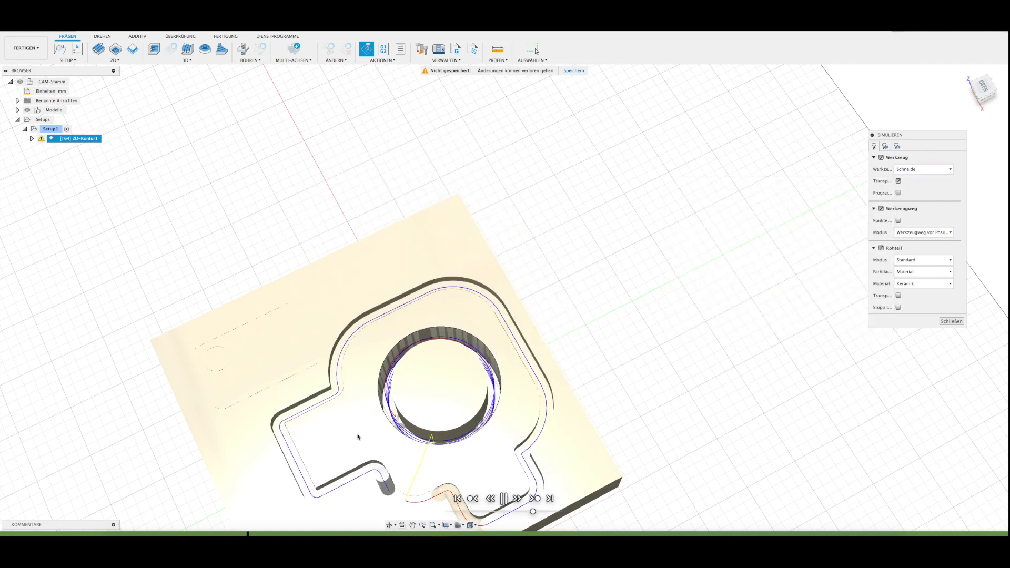
mouse_move(354, 432)
shift+middle_down()
mouse_move(415, 421)
mouse_move(527, 300)
shift+middle_up()
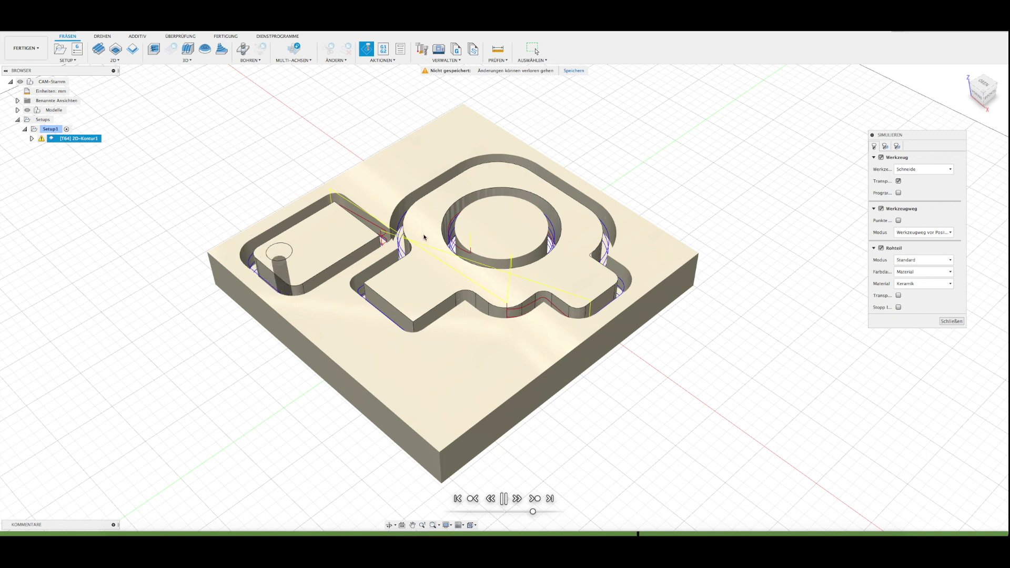
Orbit the simulated stock from above, the front and underneath to check both contours cut through
mouse_move(412, 292)
shift+middle_down()
mouse_move(444, 311)
mouse_move(460, 358)
mouse_move(447, 338)
shift+middle_up()
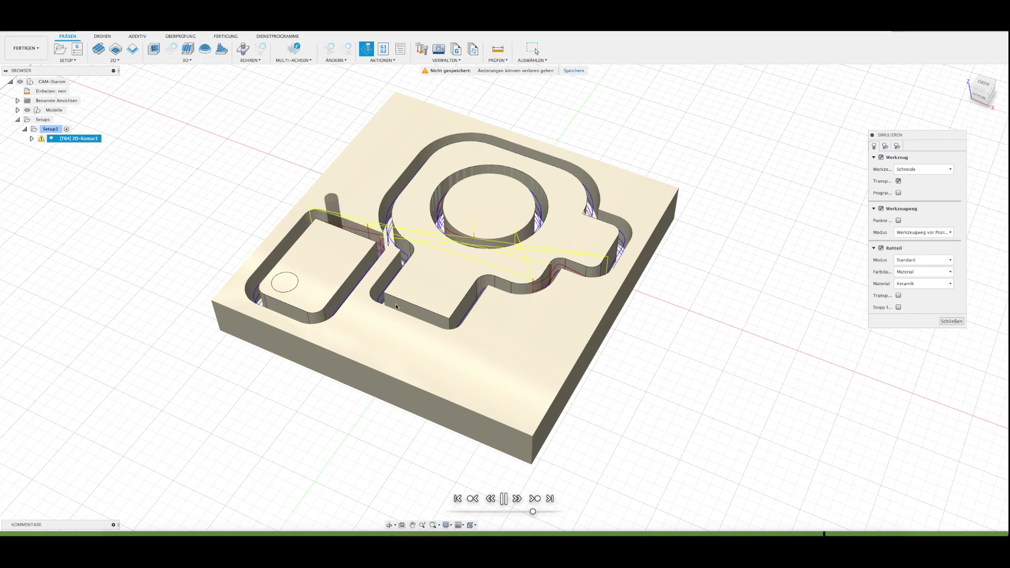
mouse_move(379, 322)
shift+middle_down()
mouse_move(397, 314)
mouse_move(374, 330)
shift+middle_up()
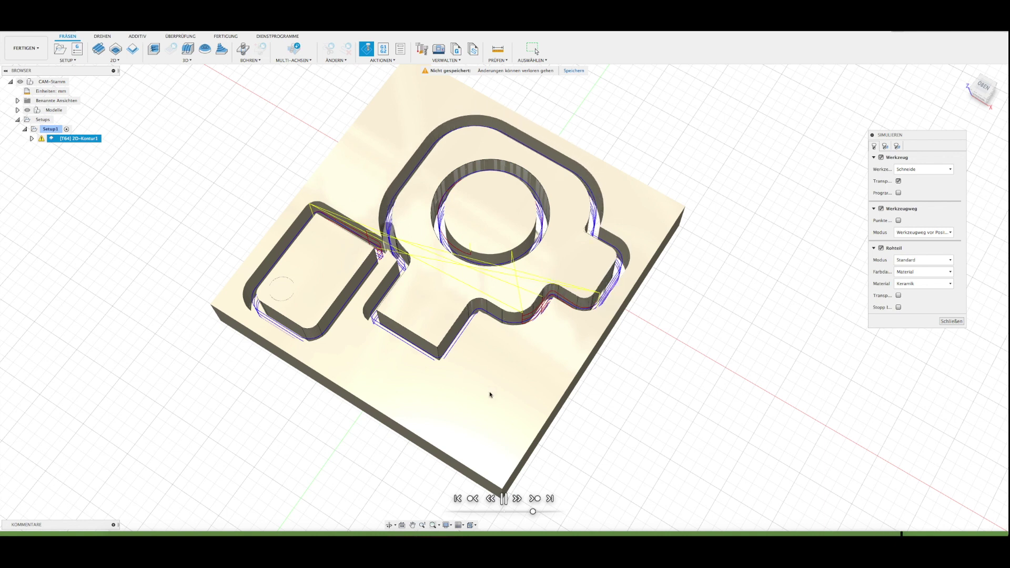
mouse_move(460, 356)
shift+middle_down()
mouse_move(457, 264)
mouse_move(471, 310)
shift+middle_up()
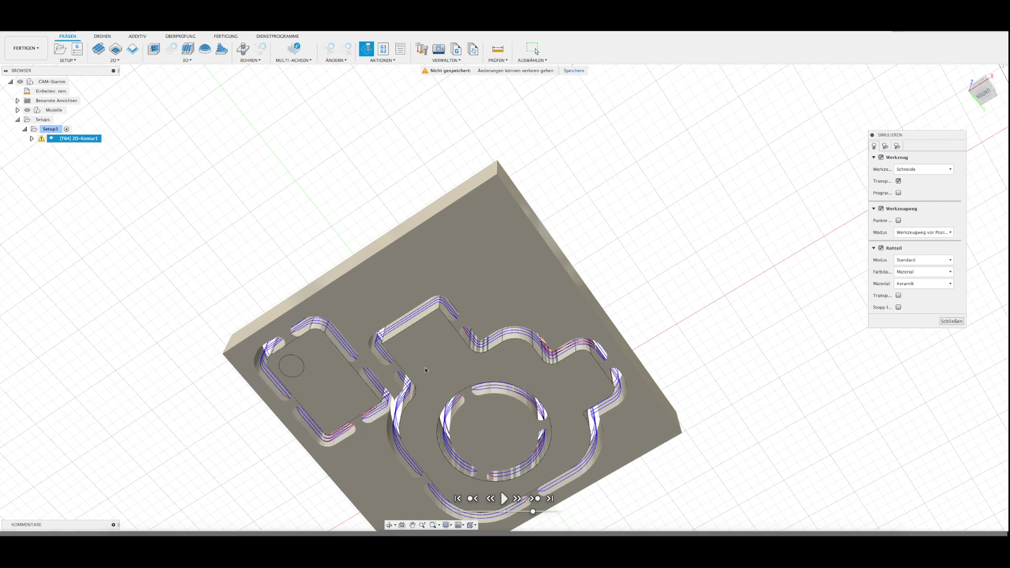
mouse_move(428, 364)
shift+middle_down()
mouse_move(436, 446)
mouse_move(449, 300)
shift+middle_up()
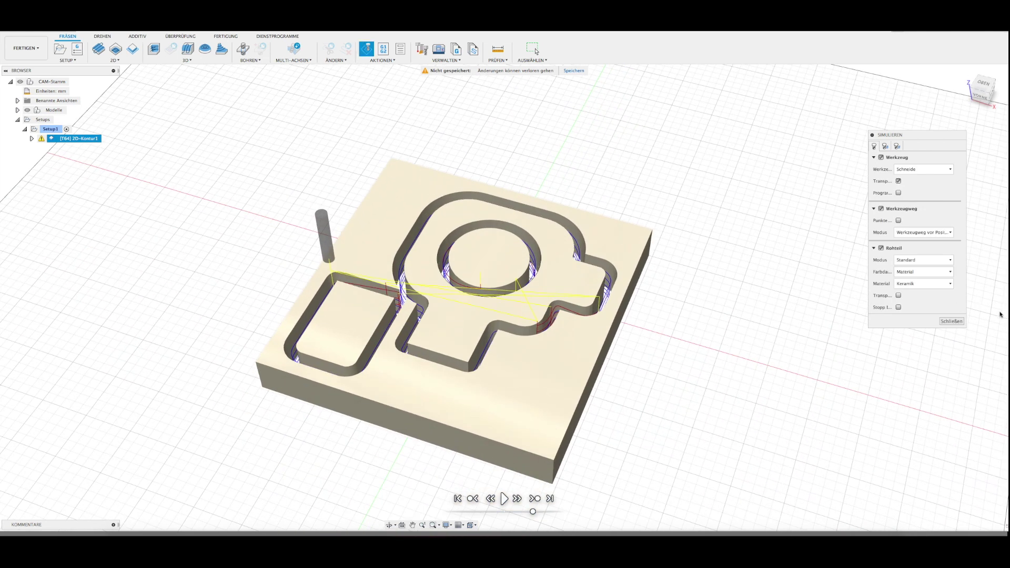
Close the simulation and start a 2D Bohrfräsen operation using the 64 – Ø6mm L33mm Holzfräser
click(951, 321)
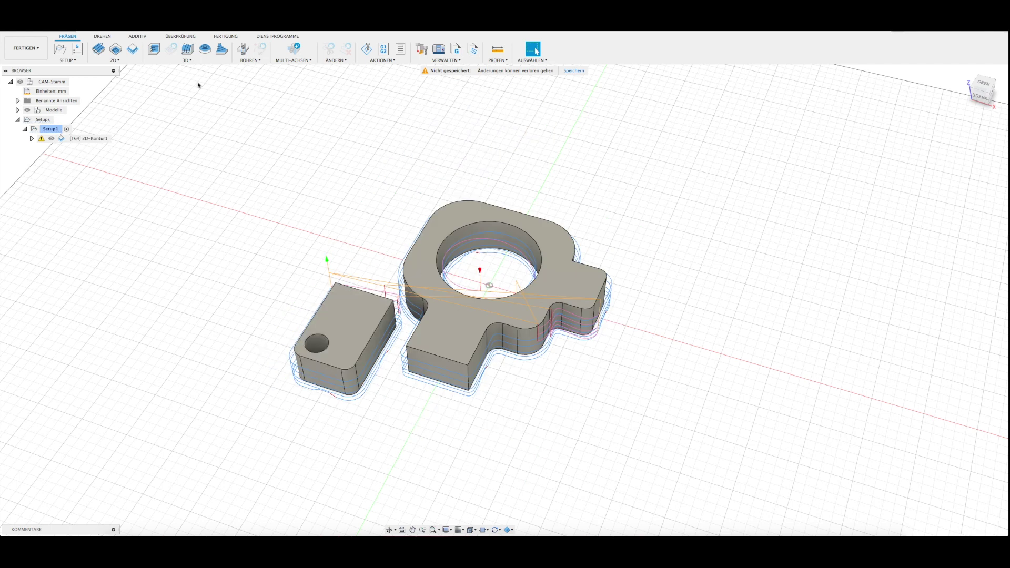
click(117, 61)
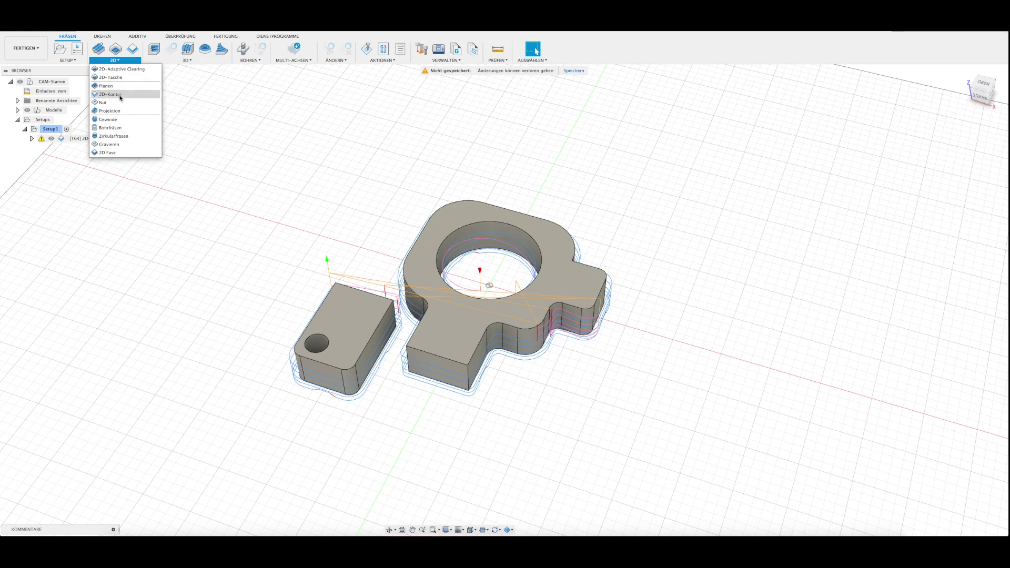
click(111, 128)
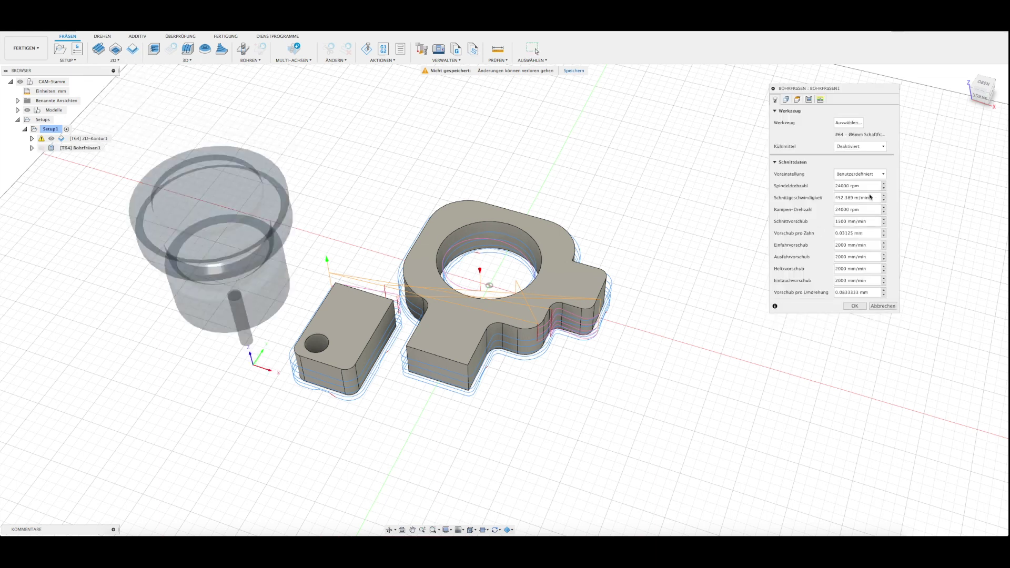
click(846, 123)
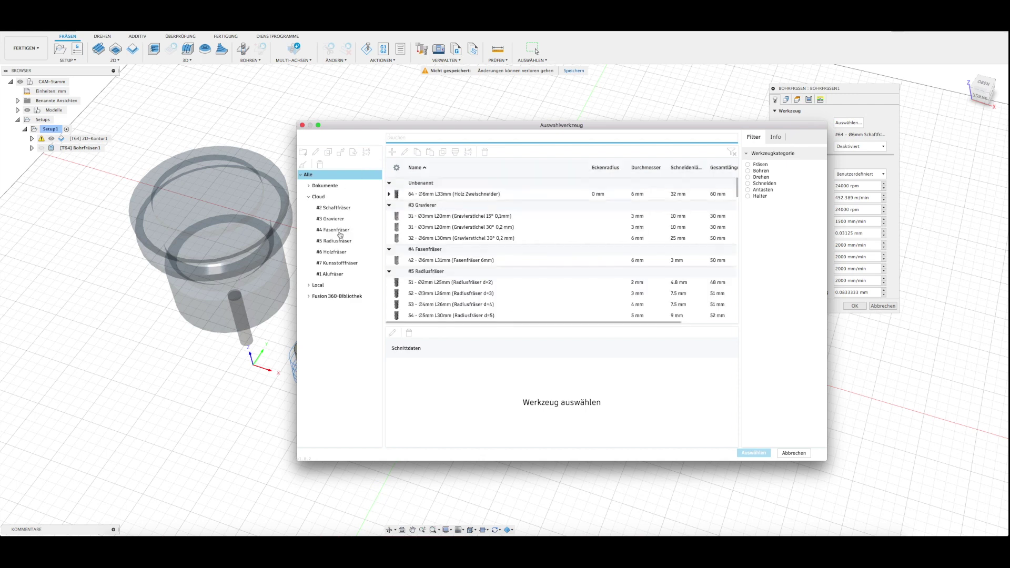
click(337, 253)
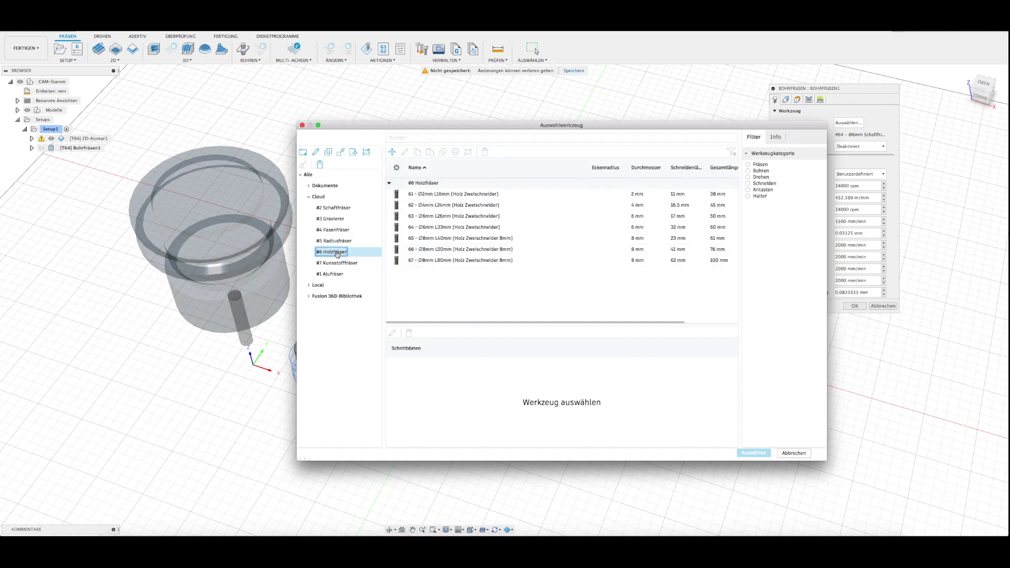
click(444, 227)
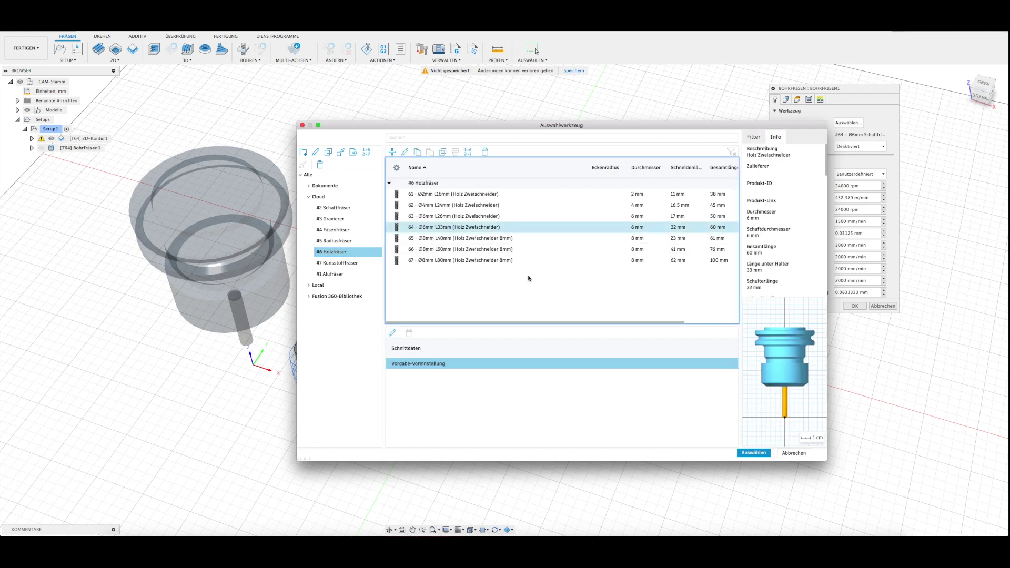
click(753, 453)
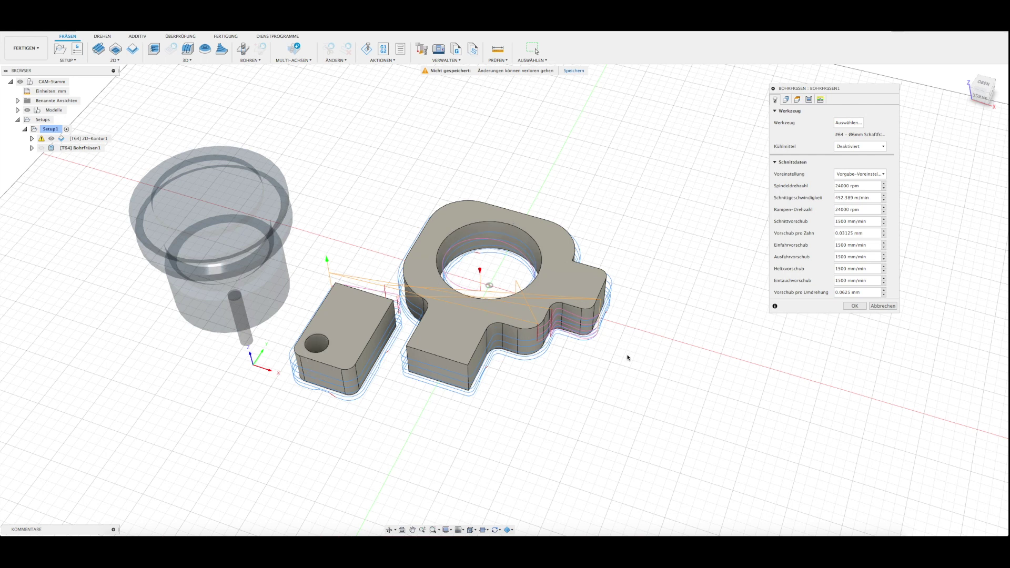
Select the small part's 5.75 mm-radius hole as the bore-milling geometry
mouse_move(371, 442)
shift+middle_down()
mouse_move(374, 428)
mouse_move(376, 439)
shift+middle_up()
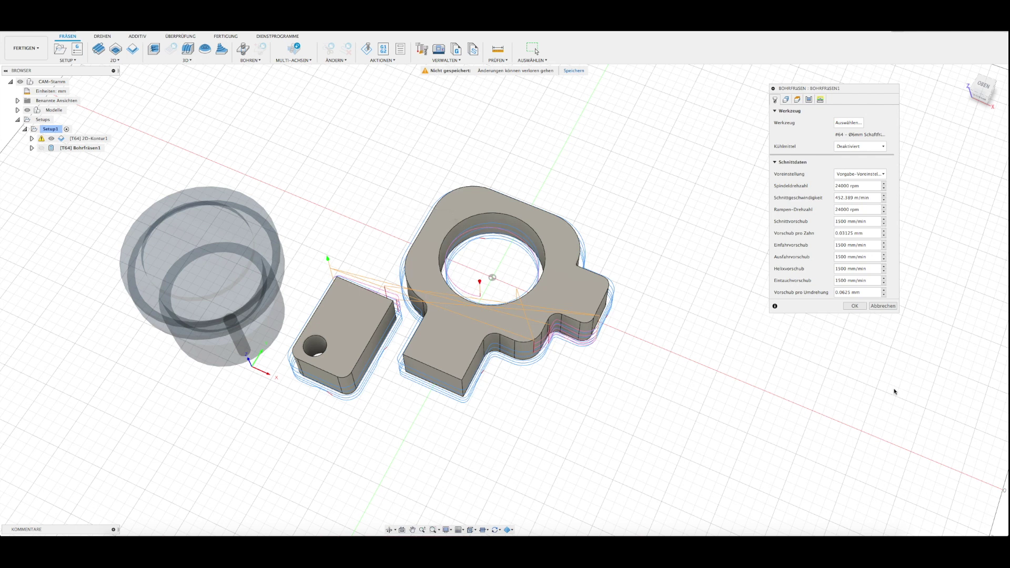
click(786, 103)
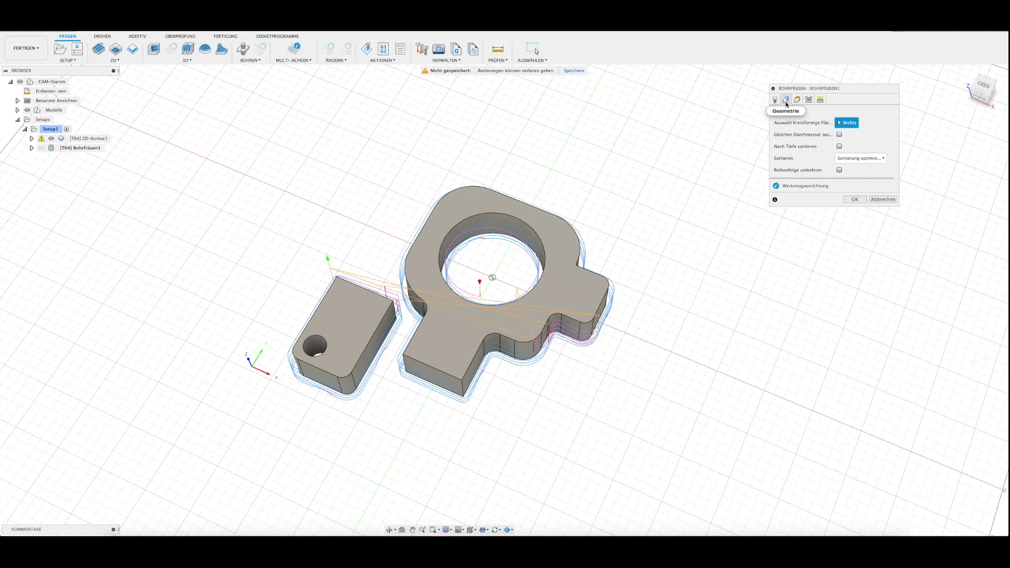
click(315, 347)
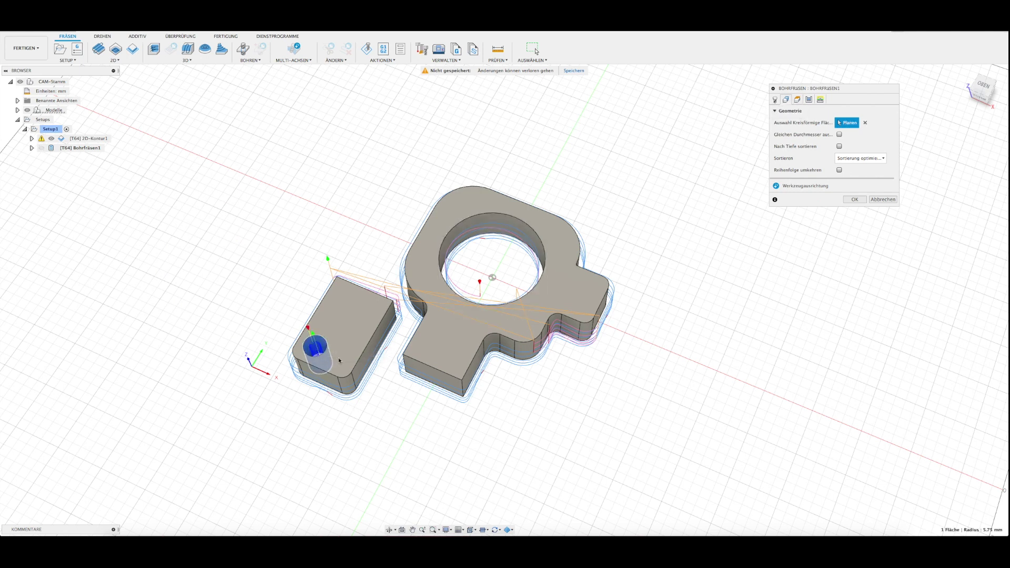
click(797, 100)
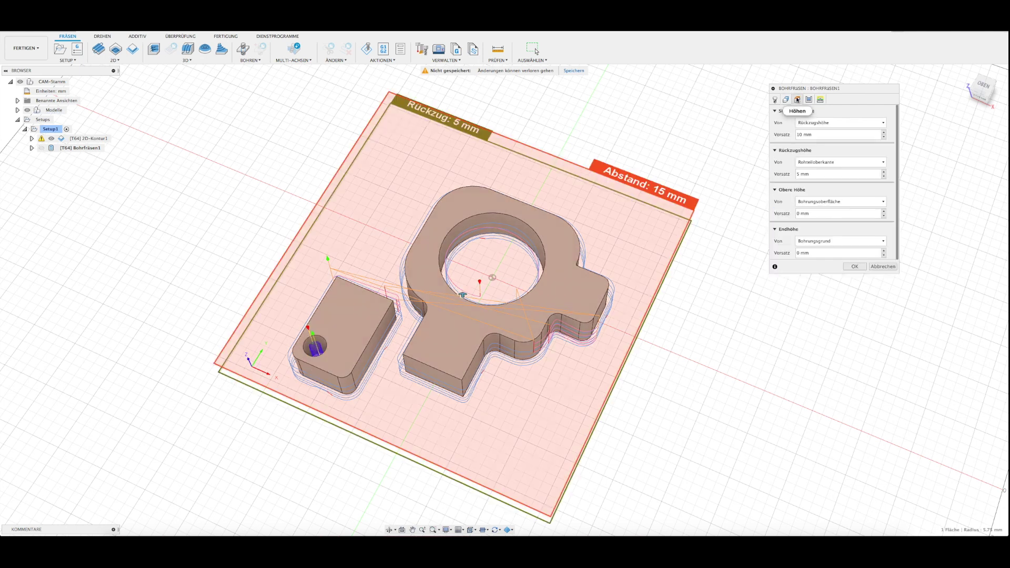
Set Endhöhe from the stock with a −20.8 mm offset and orbit to check the planes
click(847, 240)
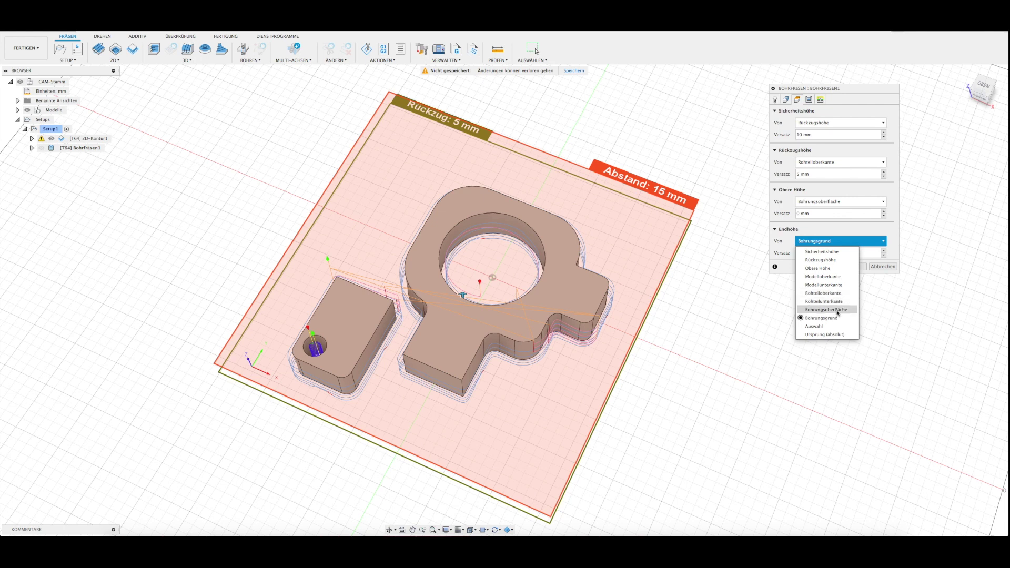
click(833, 300)
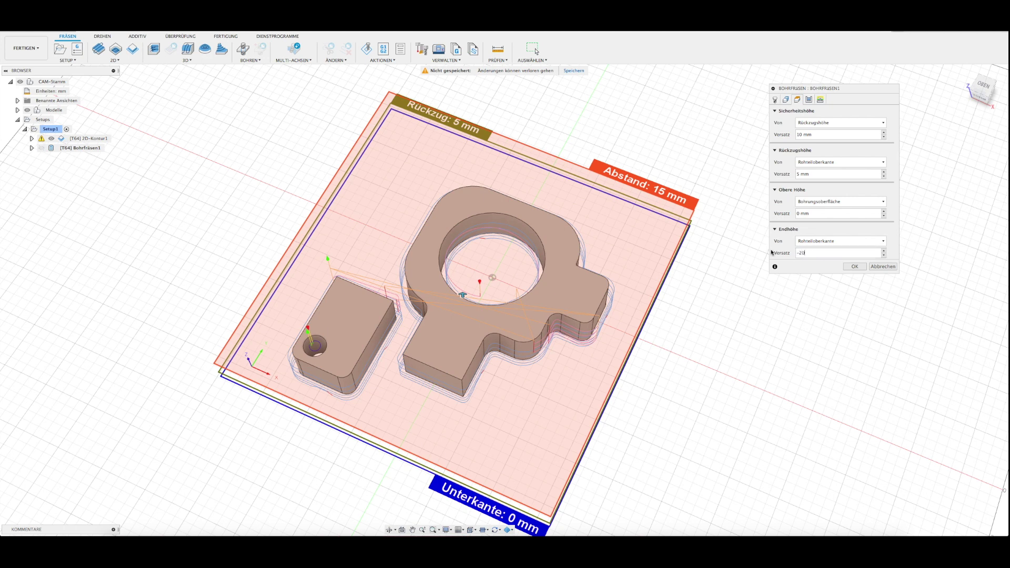
text(.)
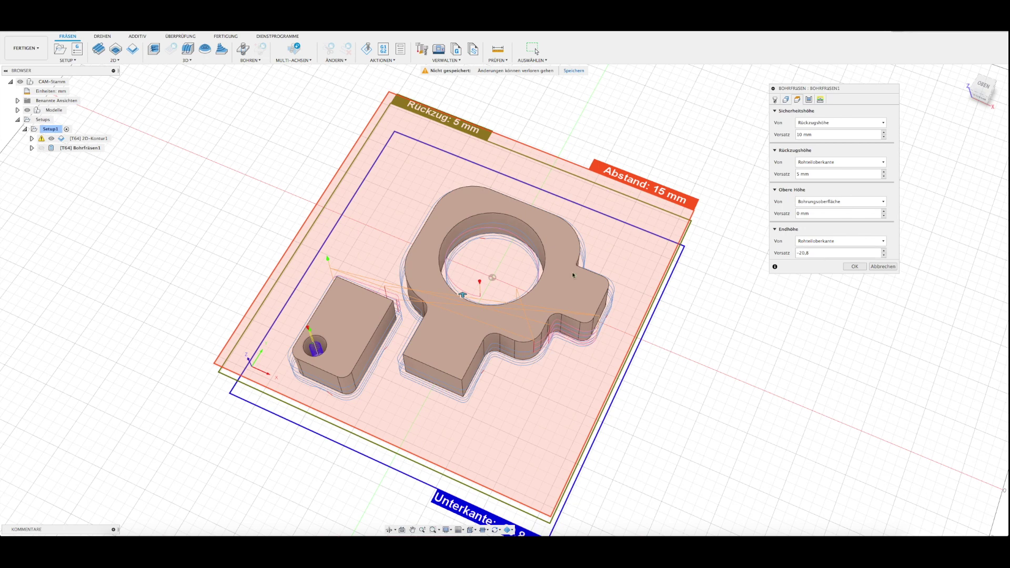
shift+middle_drag(573, 274, 360, 323)
scroll(361, 321, up, 3)
scroll(361, 320, up, 4)
scroll(359, 336, up, 5)
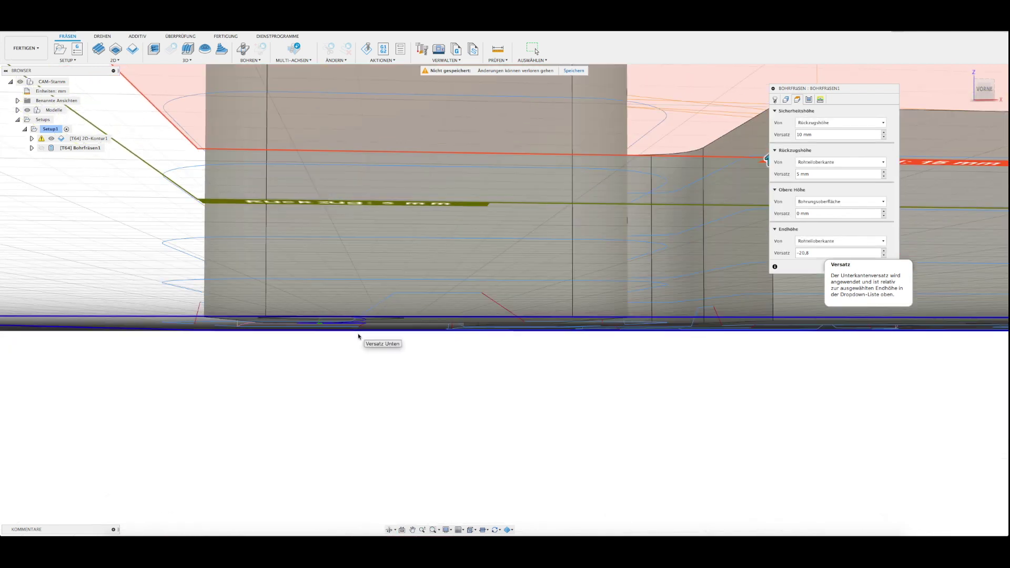
scroll(358, 335, up, 2)
scroll(357, 333, up, 2)
scroll(357, 332, up, 2)
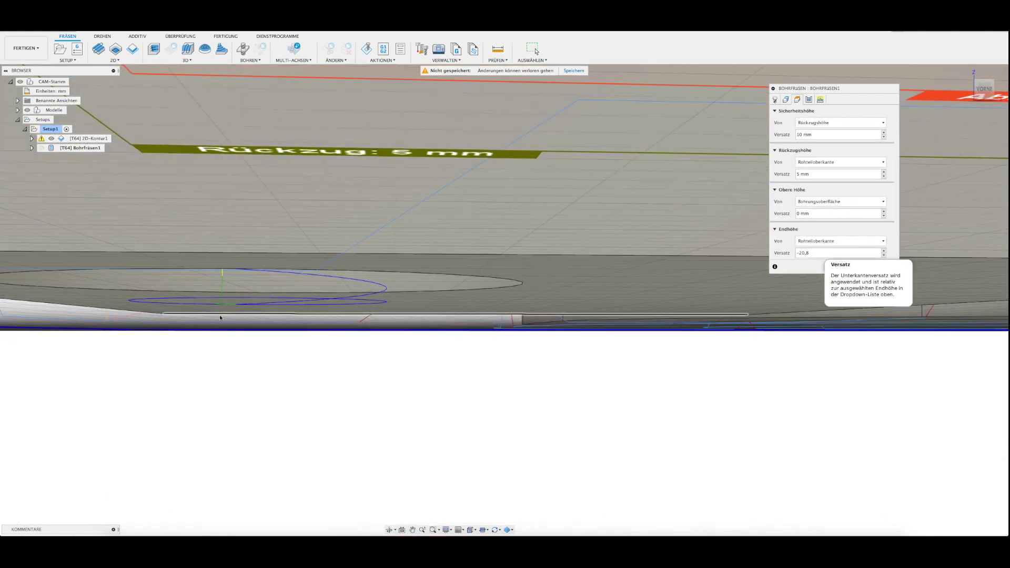
mouse_move(367, 284)
shift+middle_down()
mouse_move(367, 295)
mouse_move(399, 282)
mouse_move(437, 226)
mouse_move(477, 210)
mouse_move(484, 252)
shift+middle_up()
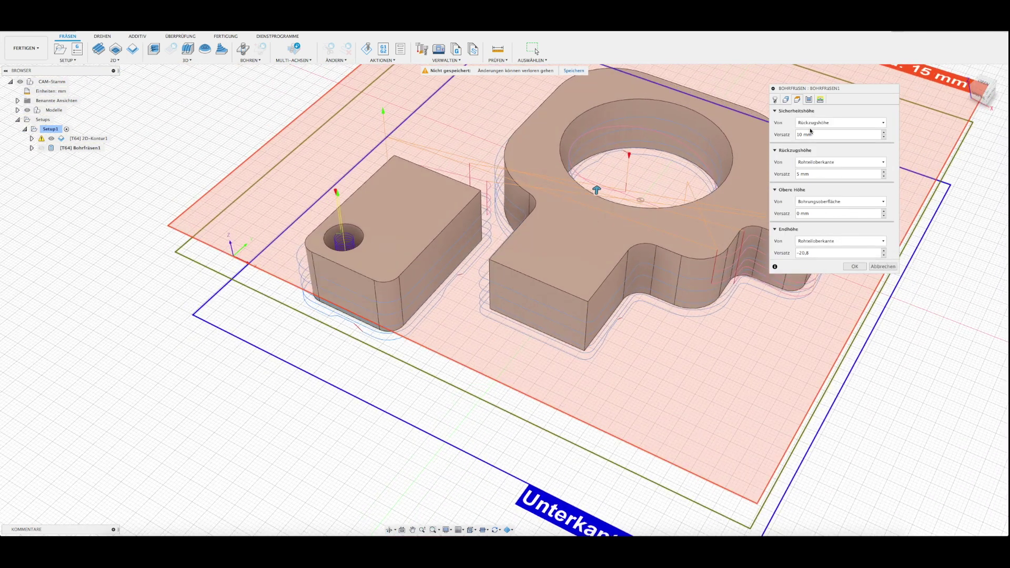
click(810, 99)
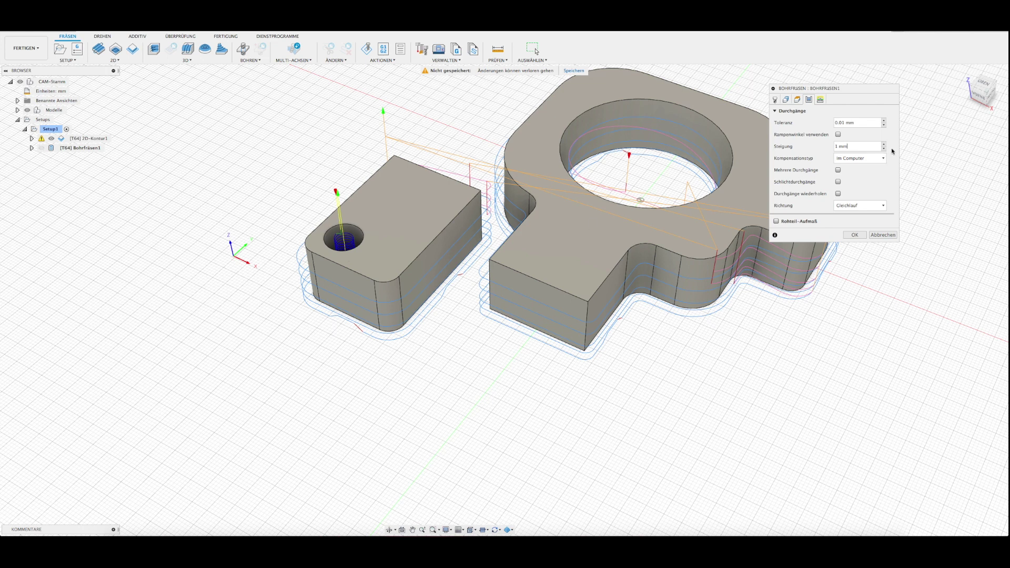
Set the bore-milling pitch to 2 mm and the cutting direction to Gegenlauf
click(884, 145)
click(858, 207)
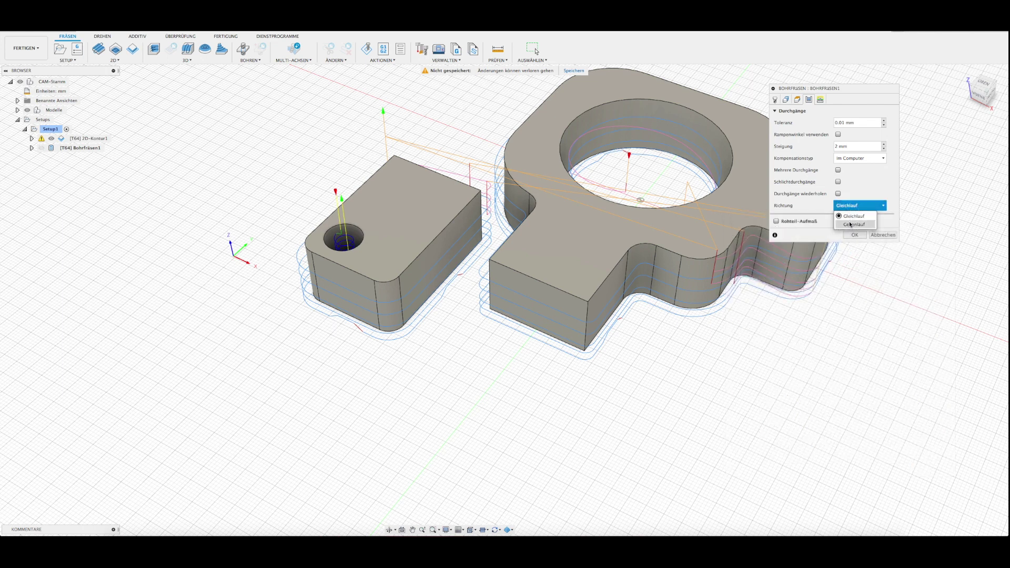
click(848, 225)
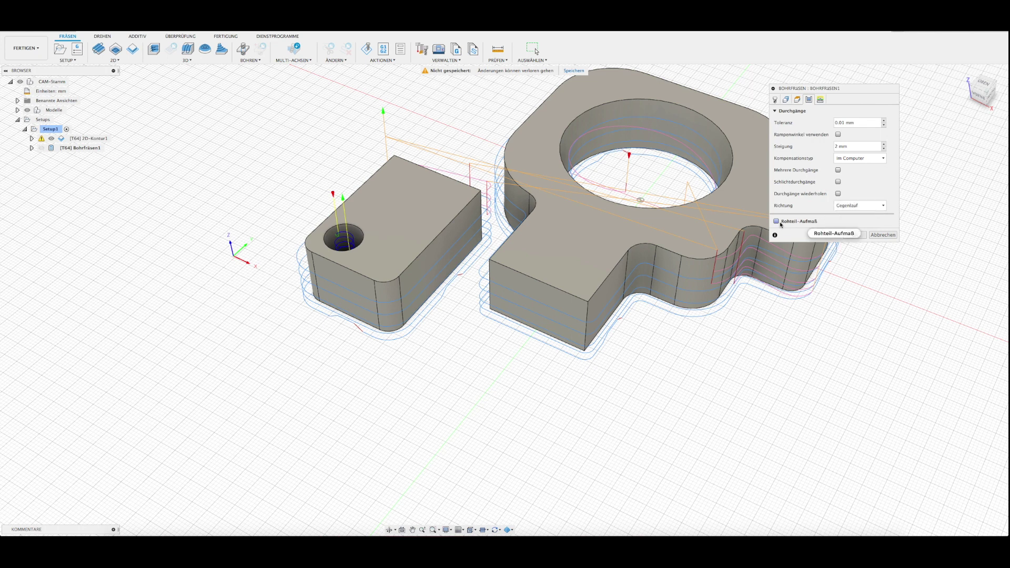
Confirm the bore milling to generate its toolpath and inspect it on the part
click(822, 102)
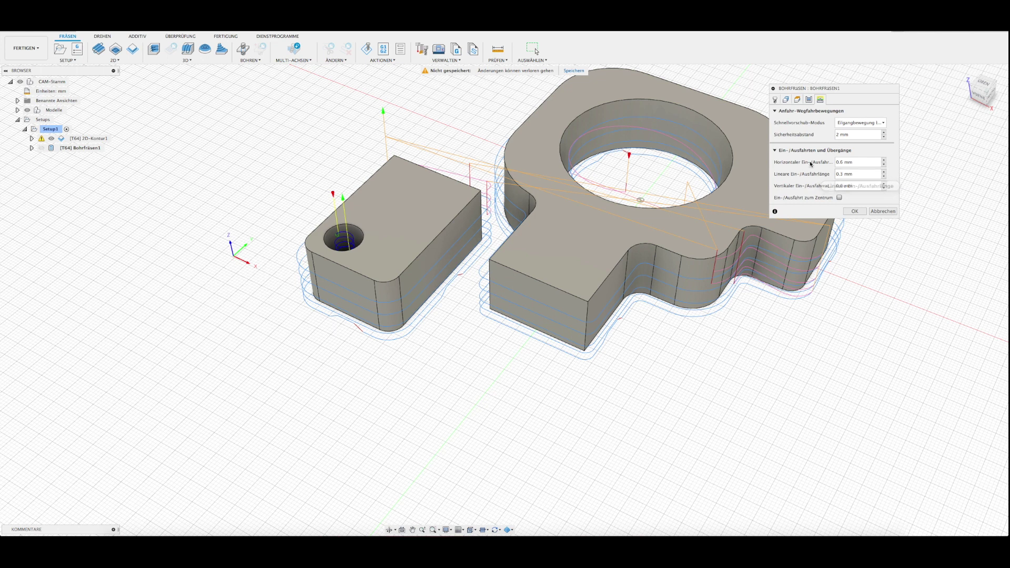
click(852, 212)
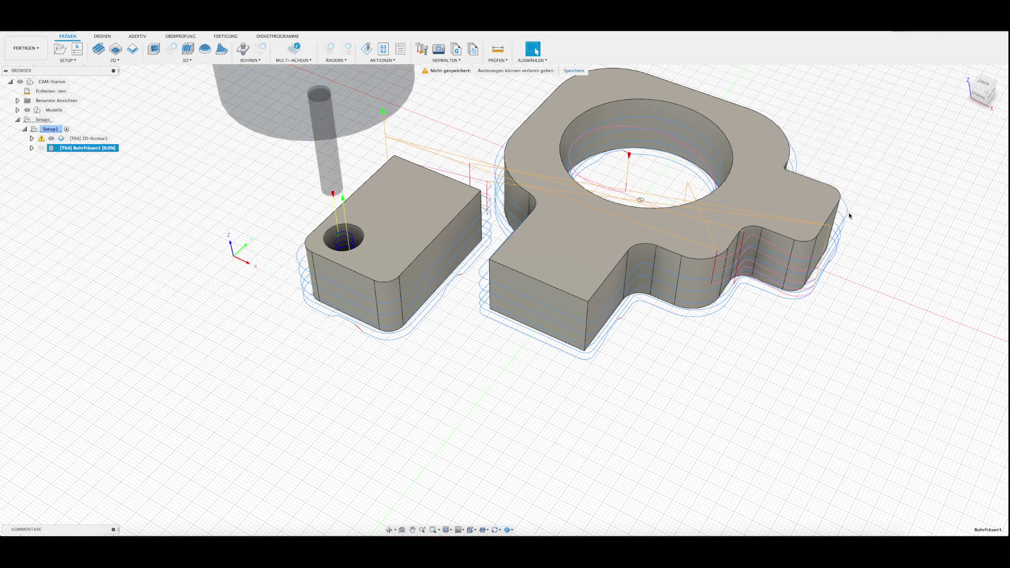
scroll(370, 356, down, 2)
scroll(404, 365, down, 3)
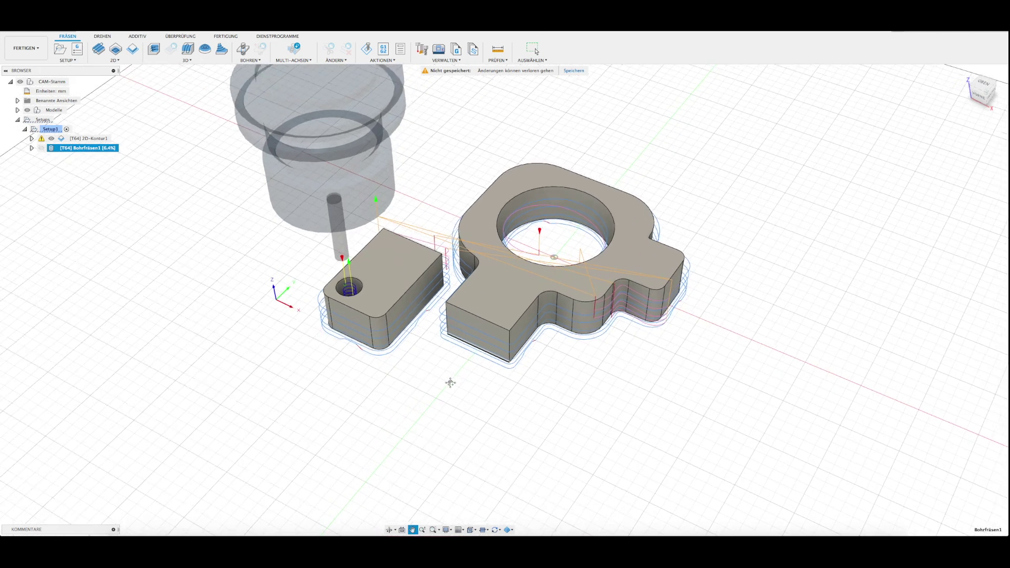
middle_drag(451, 382, 423, 408)
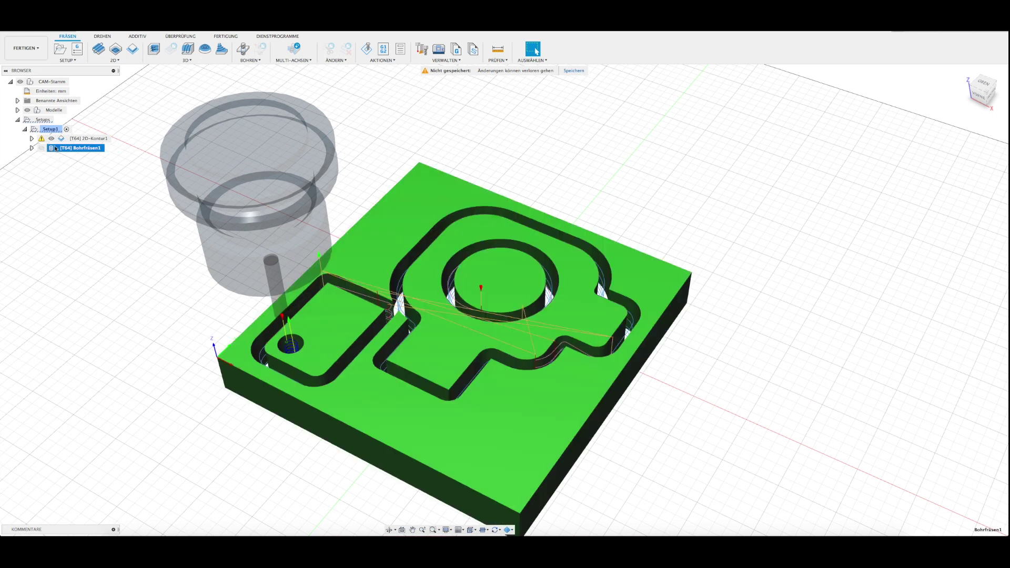
click(112, 214)
click(79, 147)
Simulate the bore milling on the stock, inspecting it from underneath and above, then close it
click(367, 52)
click(503, 499)
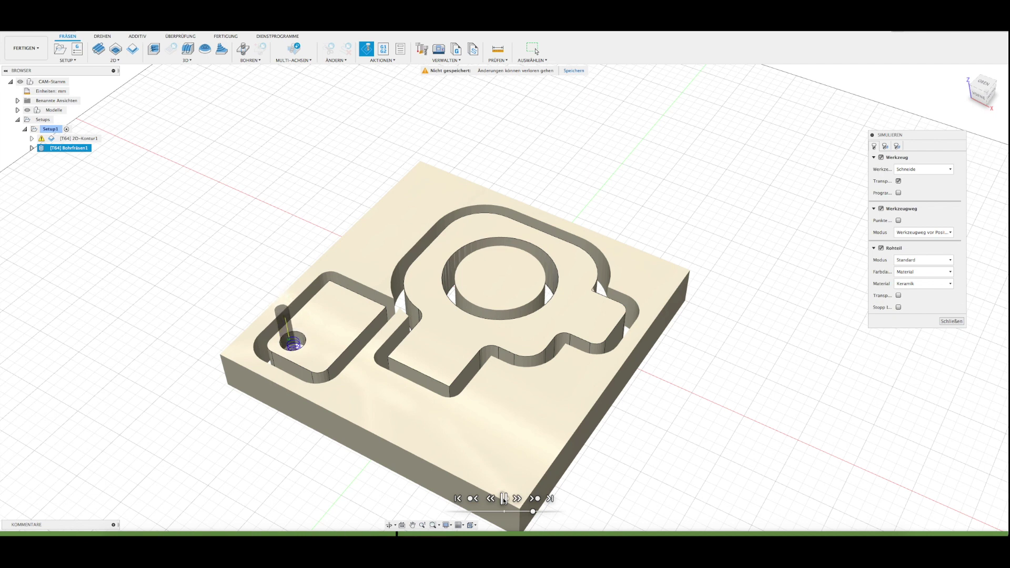
shift+middle_drag(446, 221, 447, 380)
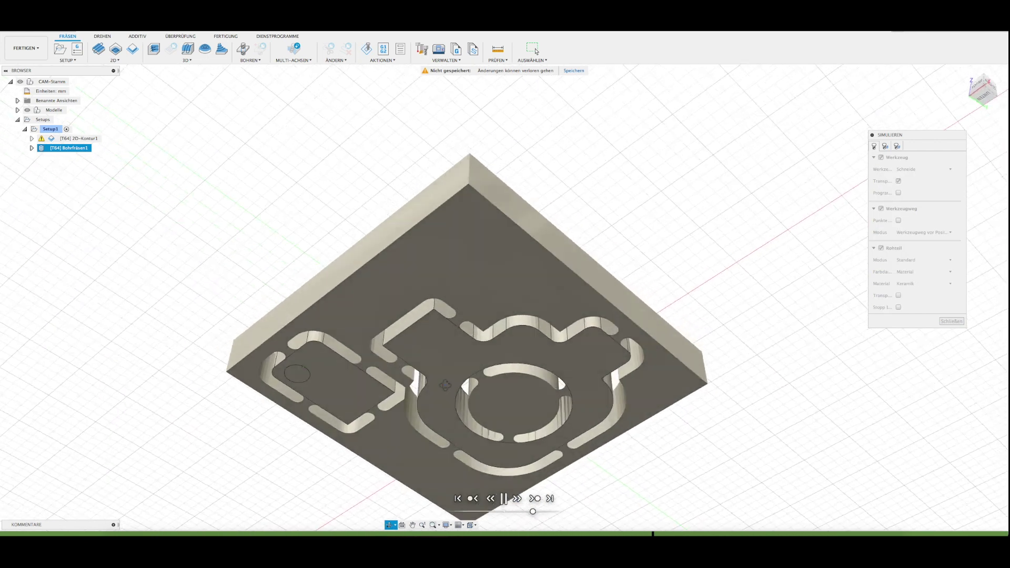
mouse_move(447, 382)
shift+middle_down()
mouse_move(463, 436)
mouse_move(458, 462)
shift+middle_up()
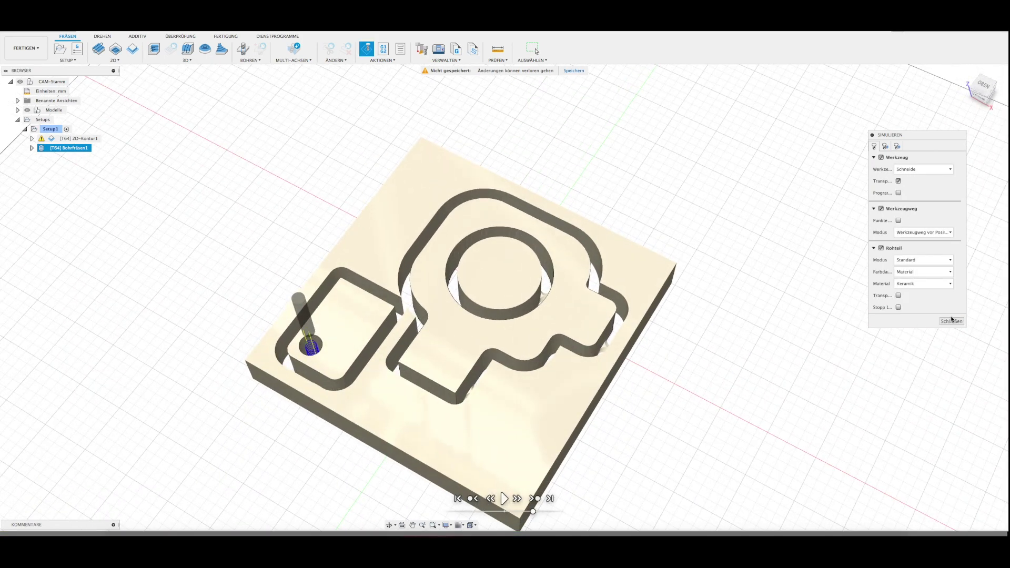
click(951, 320)
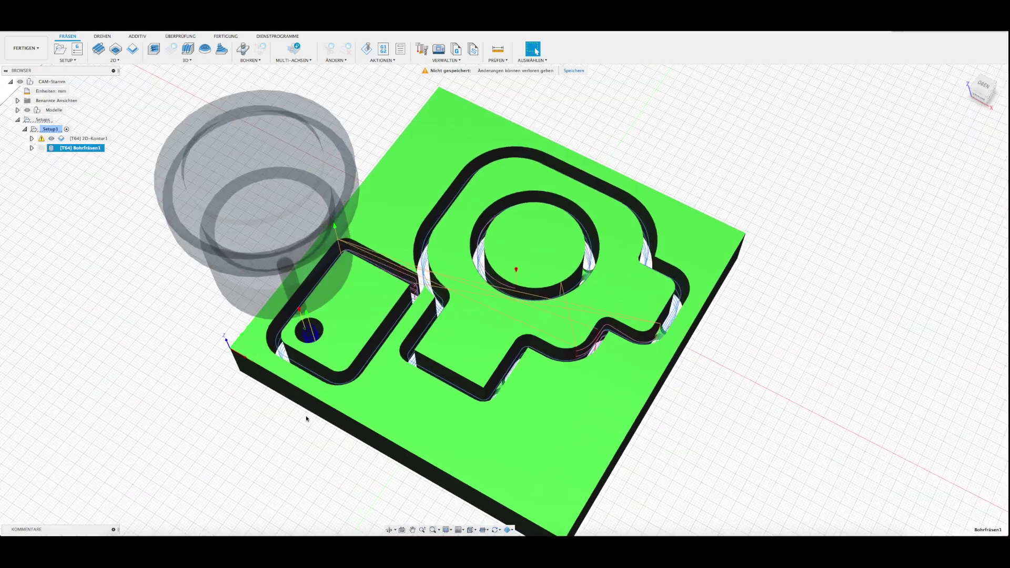
scroll(306, 418, down, 3)
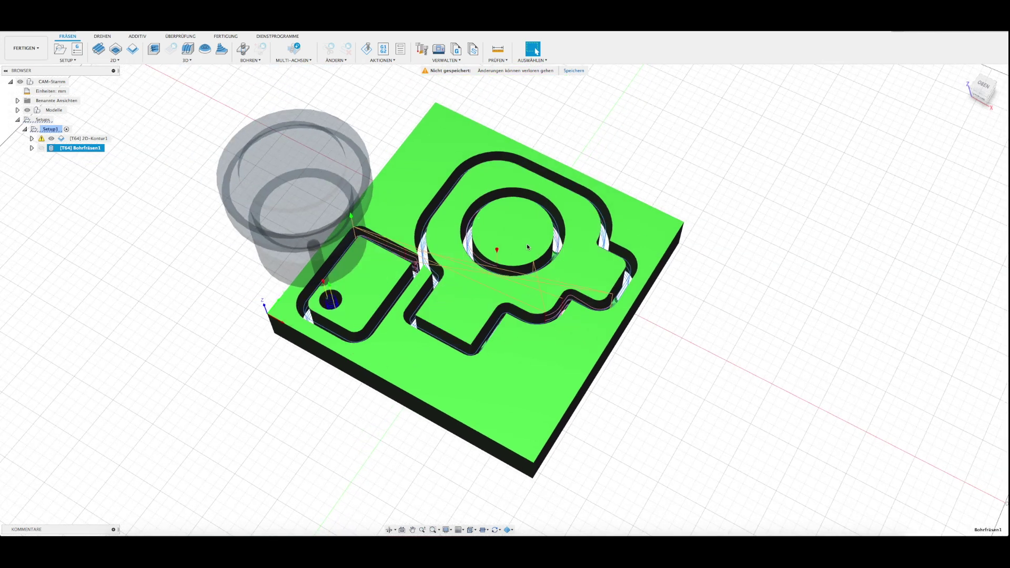
click(103, 262)
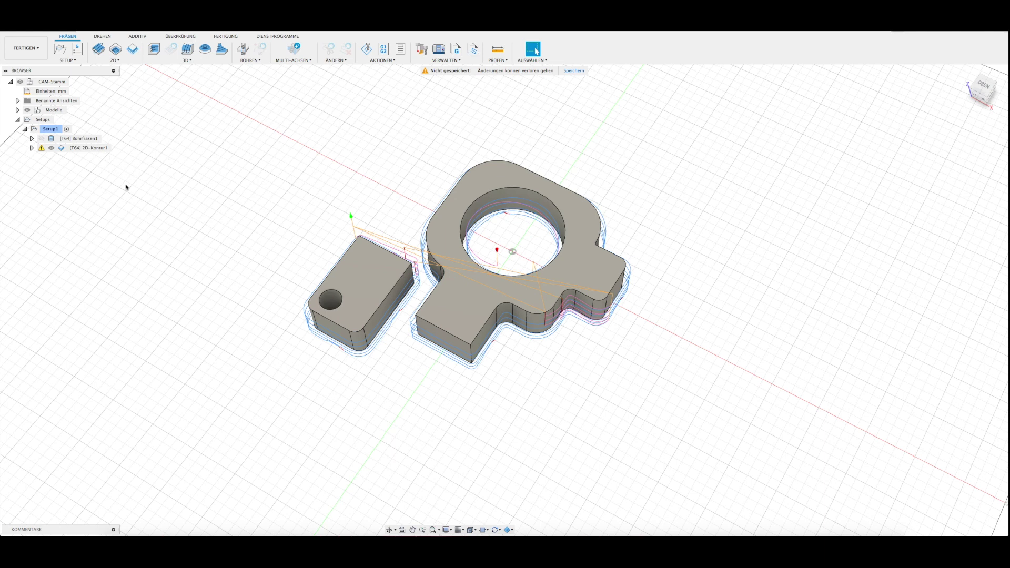
Simulate the whole setup, checking the bored small hole and both cut contours
click(73, 139)
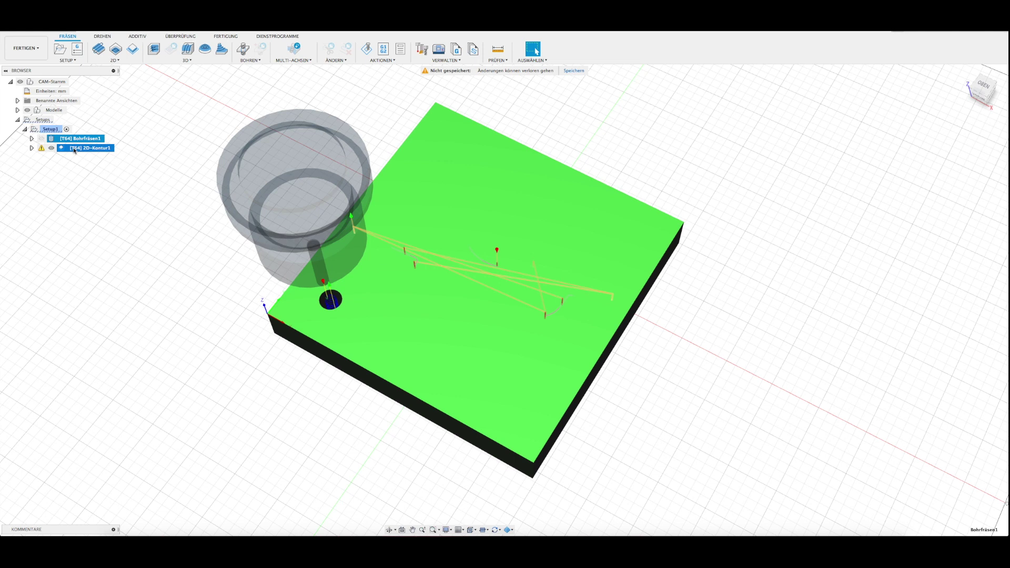
click(95, 205)
click(50, 129)
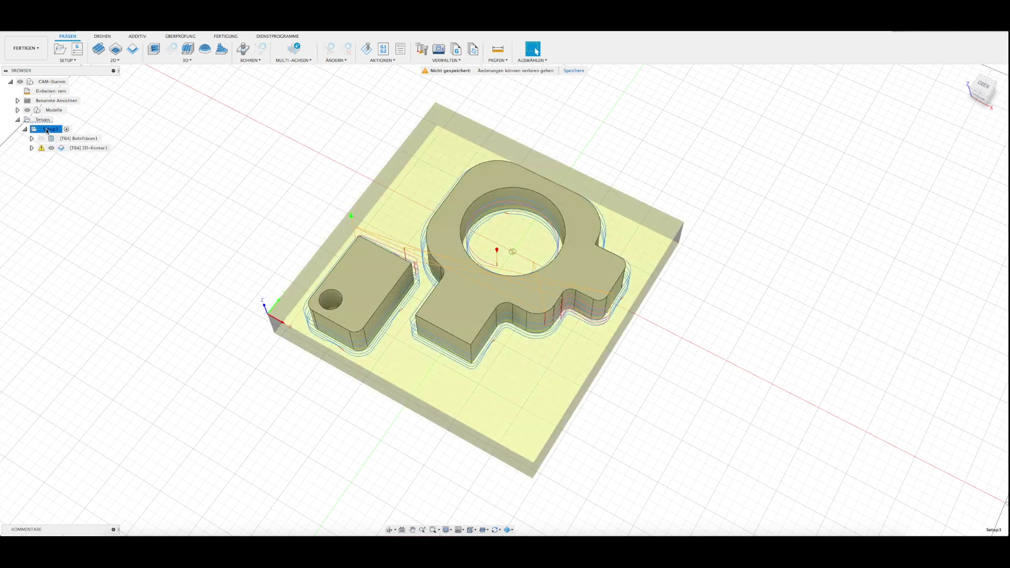
click(366, 49)
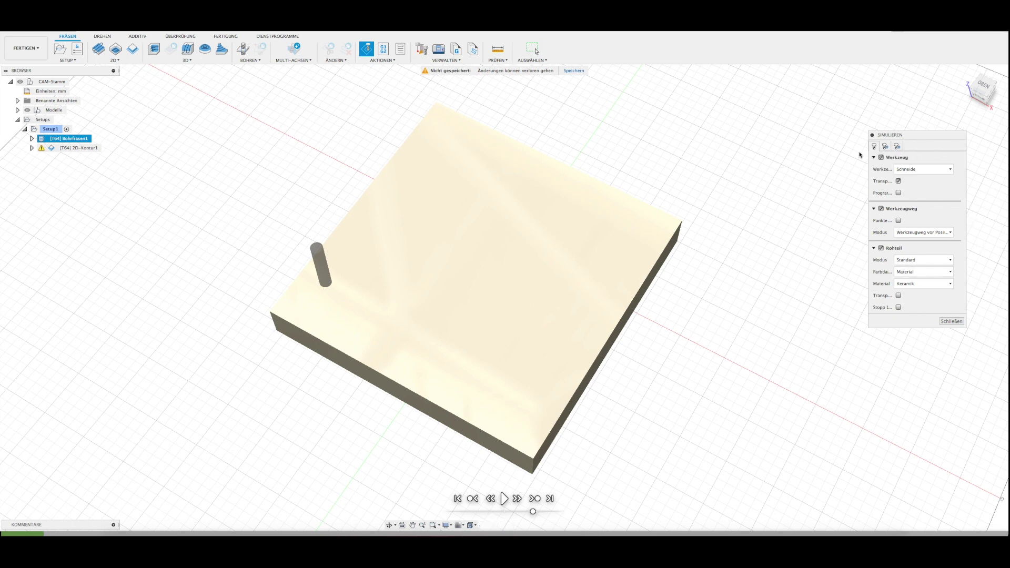
click(504, 499)
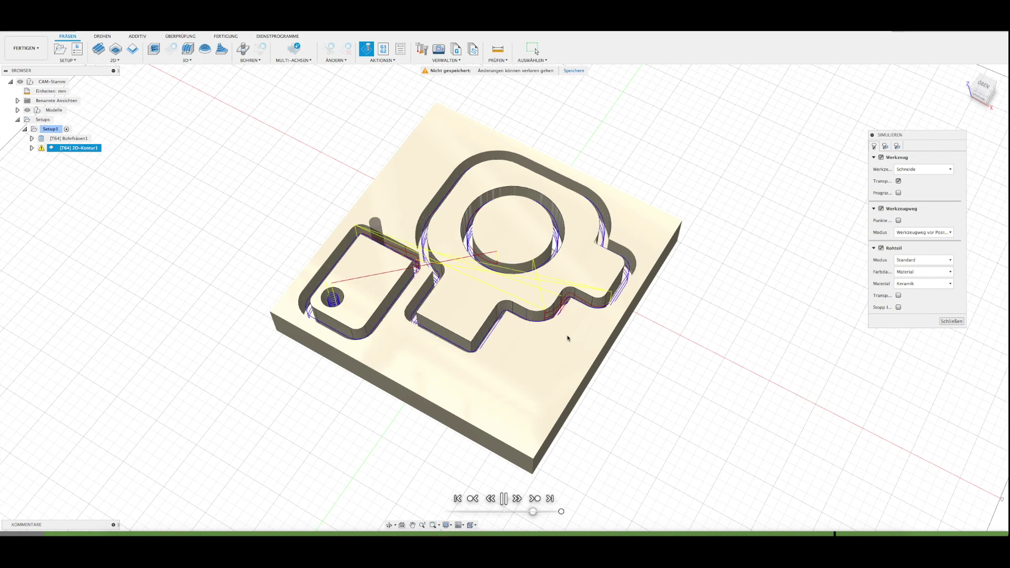
mouse_move(464, 385)
shift+middle_down()
mouse_move(477, 369)
mouse_move(448, 377)
shift+middle_up()
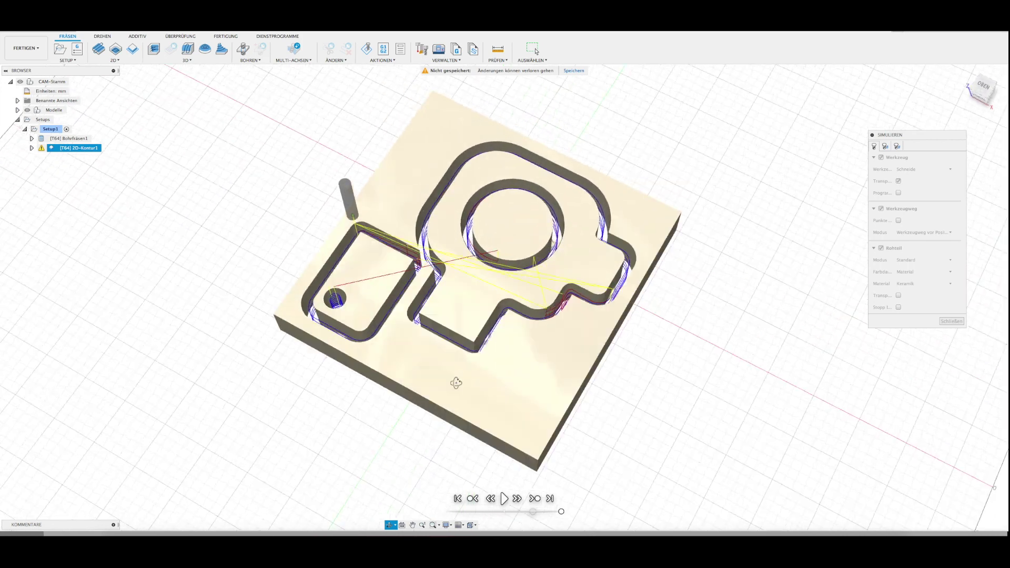
click(955, 322)
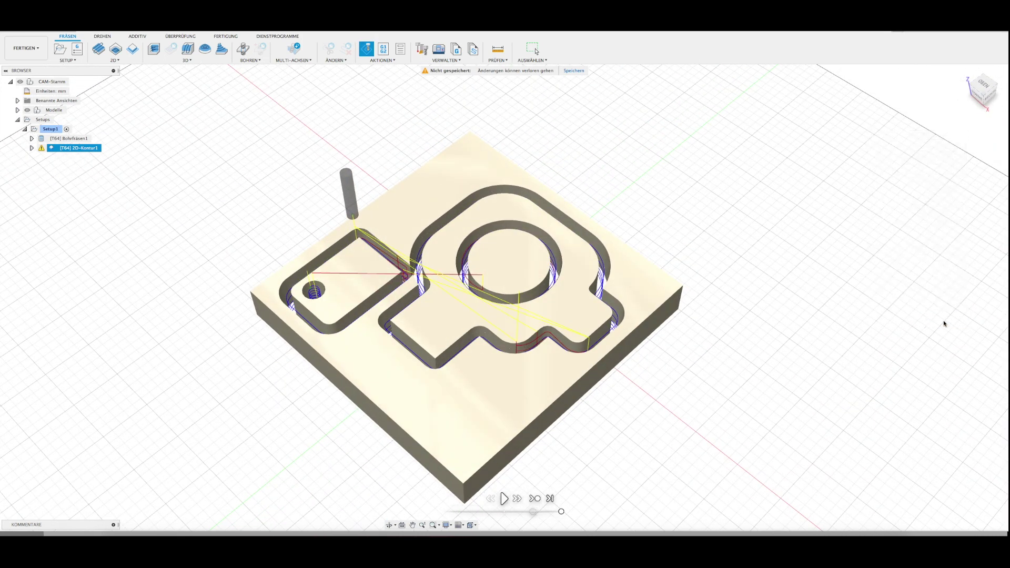
mouse_move(412, 305)
shift+middle_down()
mouse_move(487, 329)
mouse_move(465, 331)
mouse_move(468, 351)
mouse_move(426, 397)
shift+middle_up()
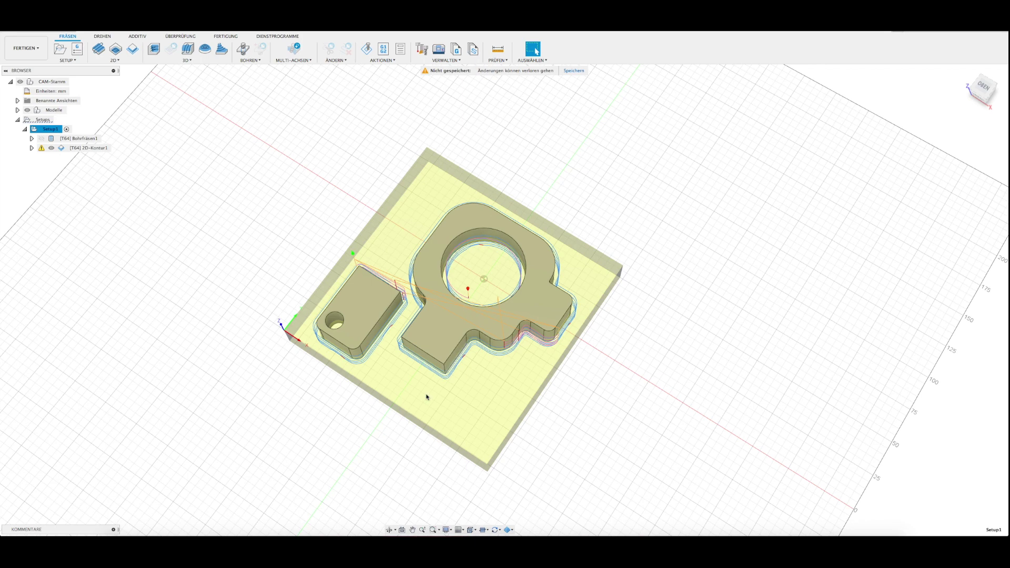
mouse_move(283, 407)
shift+middle_down()
mouse_move(313, 375)
mouse_move(275, 322)
mouse_move(270, 396)
shift+middle_up()
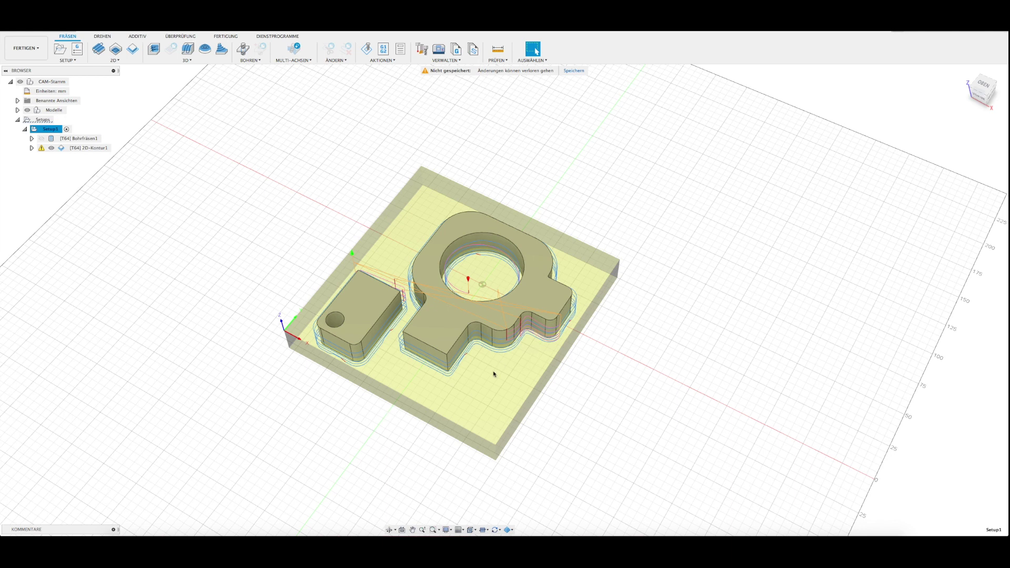
mouse_move(406, 380)
shift+middle_down()
mouse_move(406, 367)
mouse_move(422, 397)
mouse_move(285, 428)
mouse_move(261, 421)
mouse_move(304, 432)
mouse_move(345, 417)
mouse_move(345, 406)
mouse_move(339, 420)
shift+middle_up()
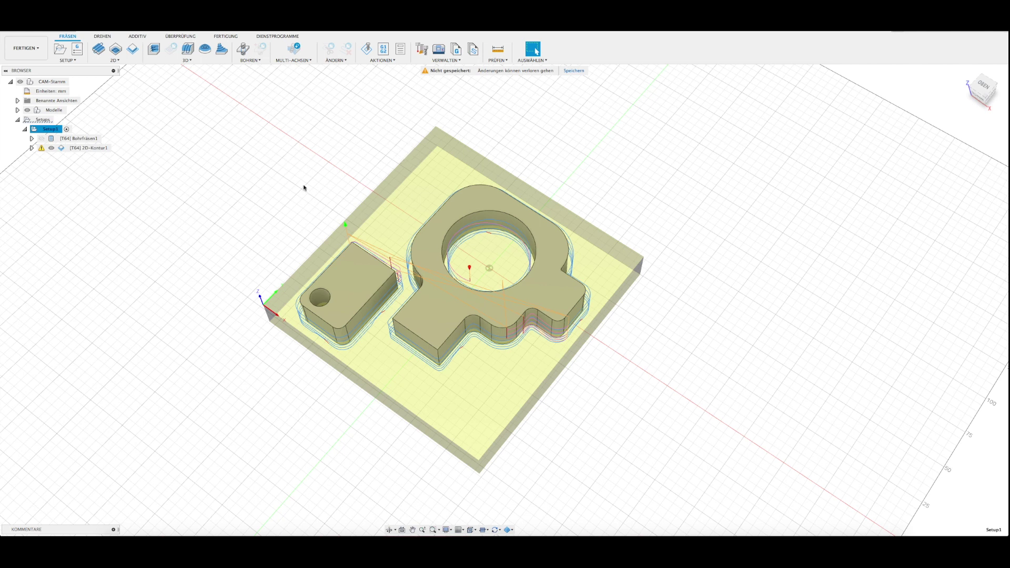
mouse_move(313, 153)
shift+middle_down()
mouse_move(295, 169)
mouse_move(294, 256)
shift+middle_up()
scroll(294, 256, up, 2)
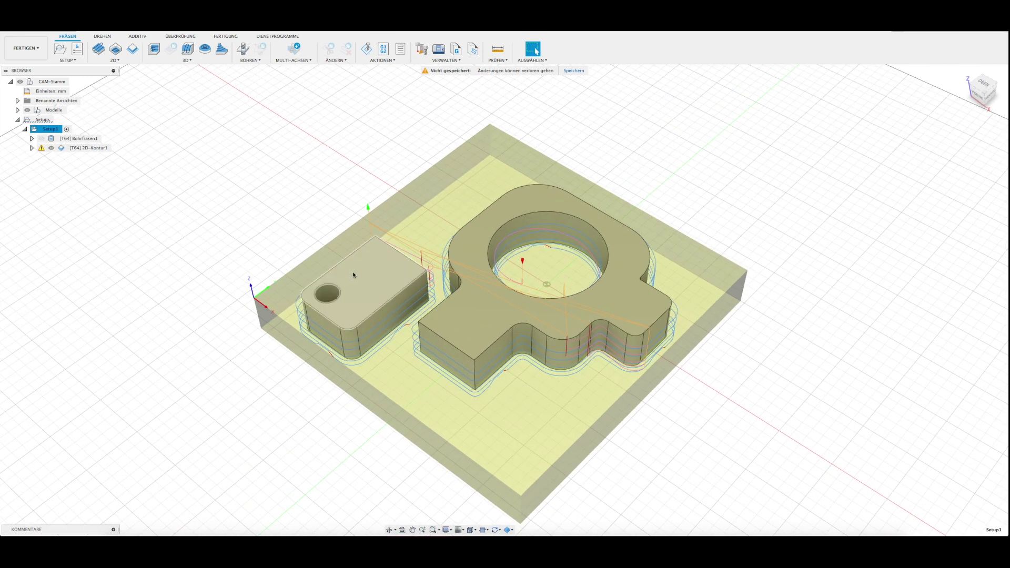
mouse_move(483, 346)
middle_down()
mouse_move(457, 368)
mouse_move(427, 328)
middle_up()
scroll(483, 346, down, 3)
click(158, 208)
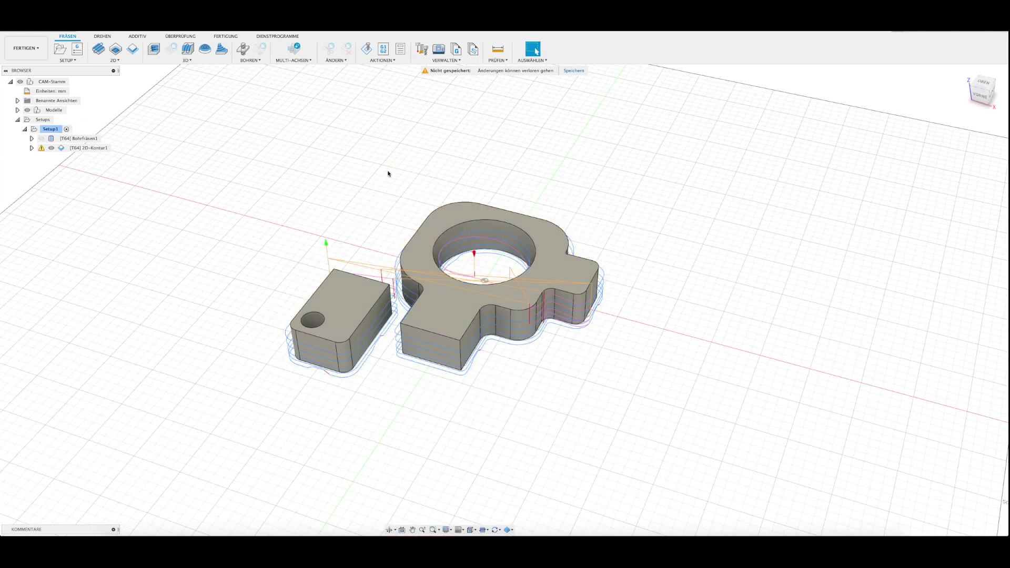
Post-process the whole Setup1, accepting the default post settings
click(50, 129)
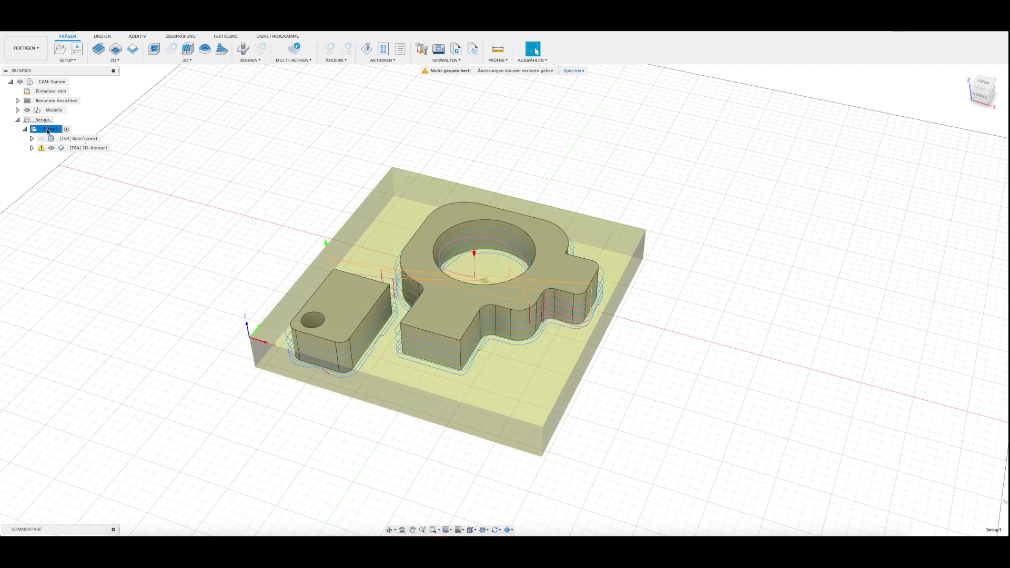
click(384, 50)
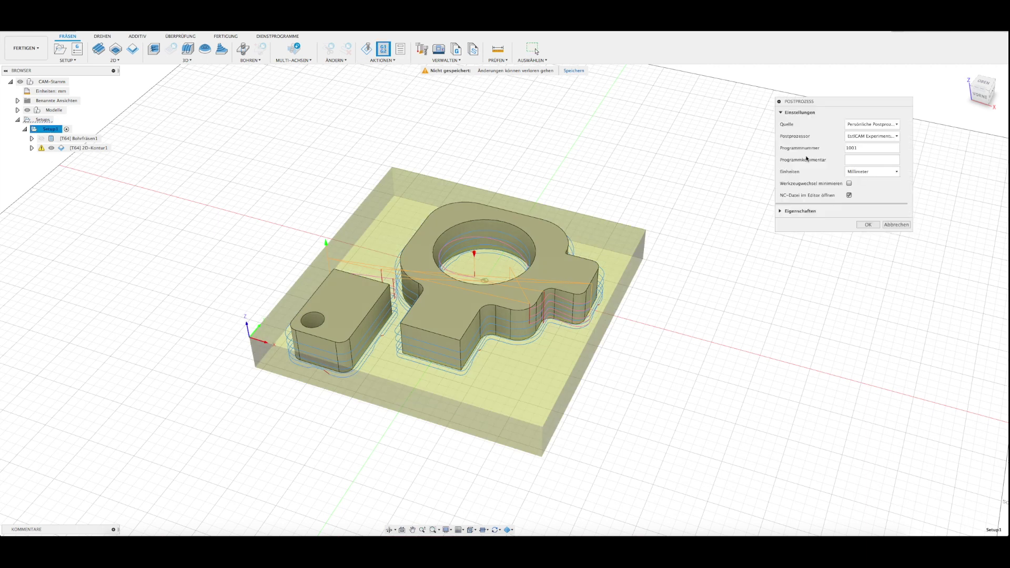
drag(849, 101, 836, 112)
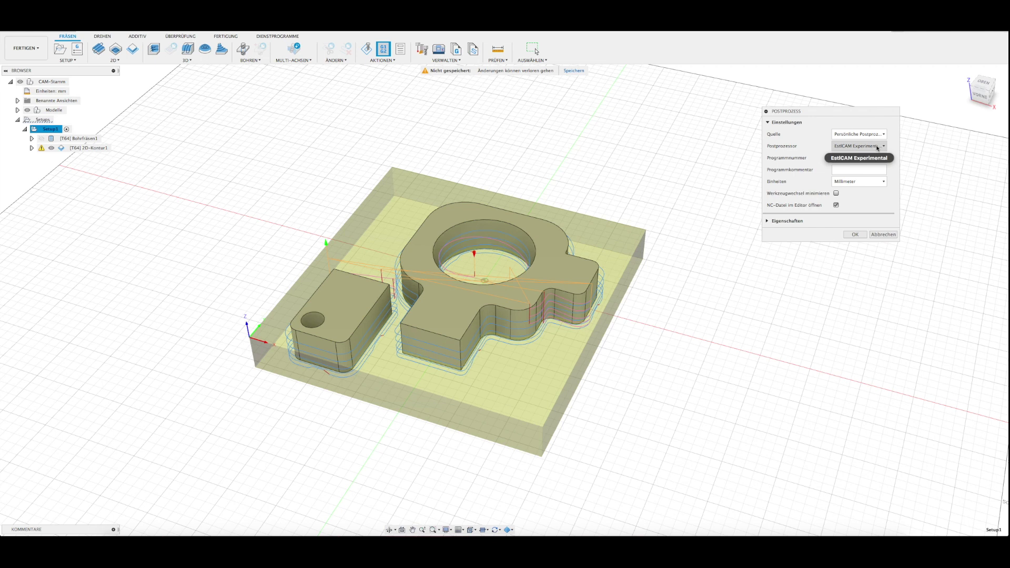
click(855, 235)
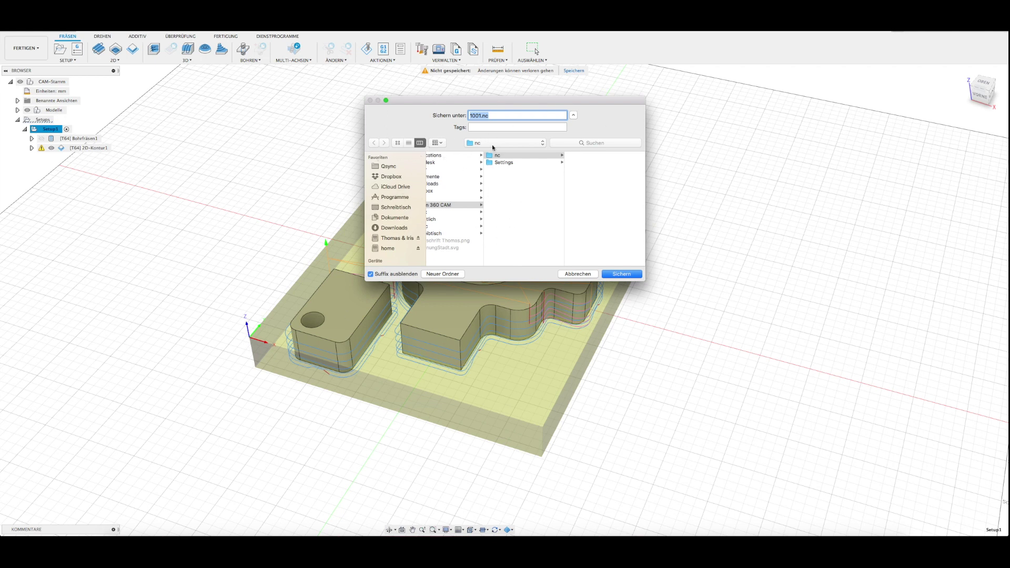
Save the setup's NC file to the desktop as halterung.nc
click(396, 208)
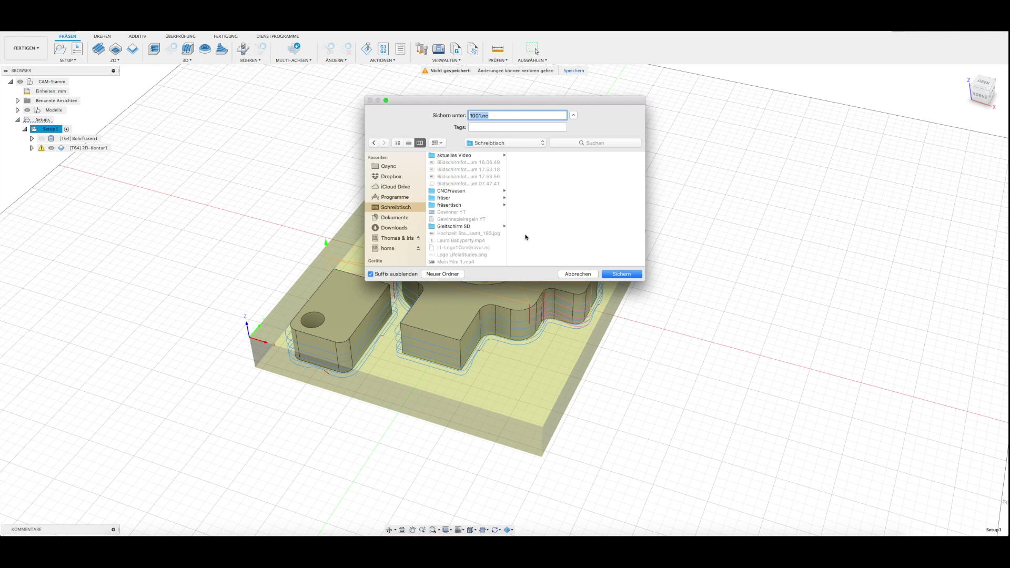
click(480, 115)
key(BackSpace)
key(BackSpace)
key(BackSpace)
text(eru)
click(622, 274)
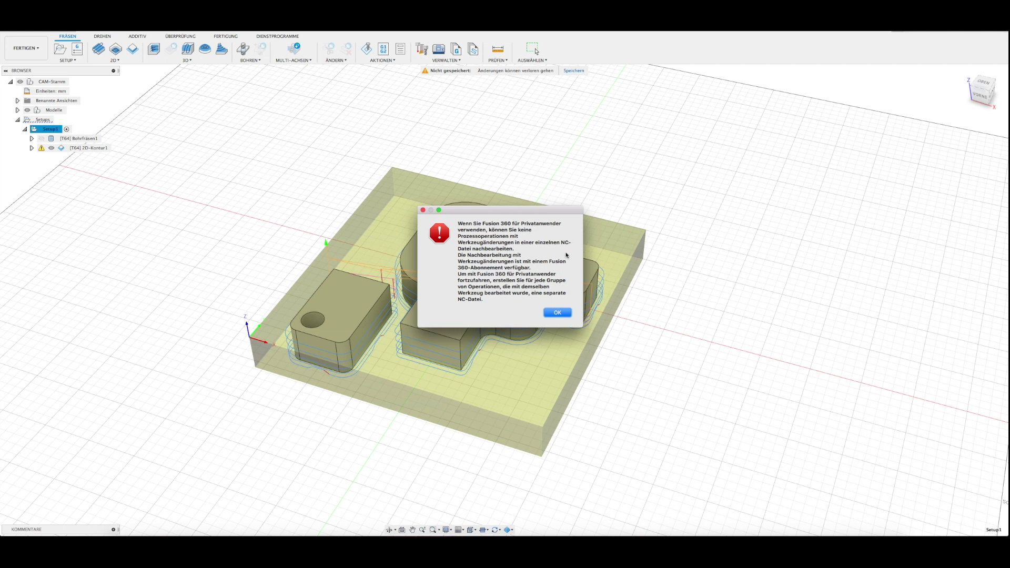
Dismiss the tool-change error, then post-process only Bohrfräsen1 with the default settings
click(557, 312)
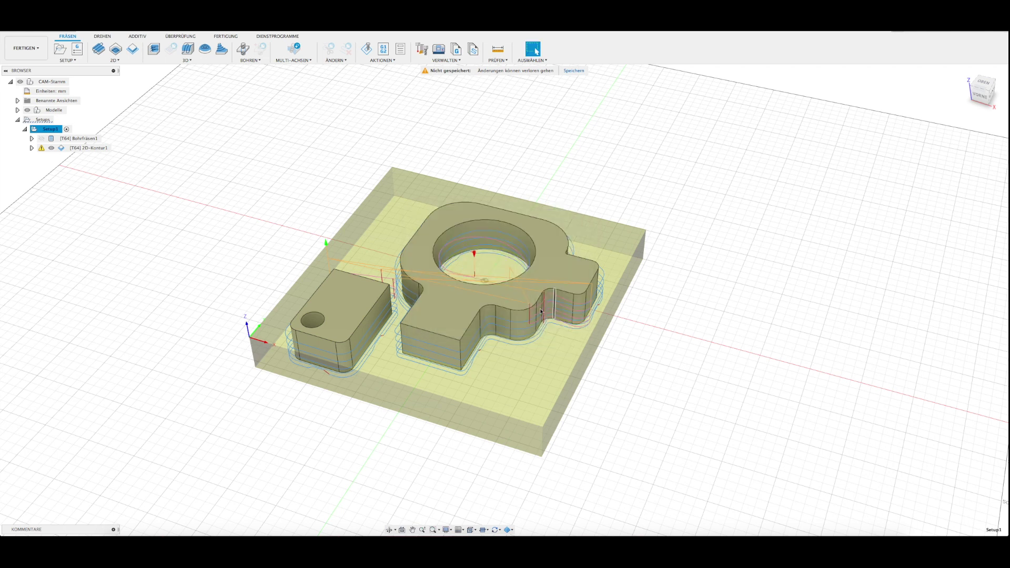
click(204, 294)
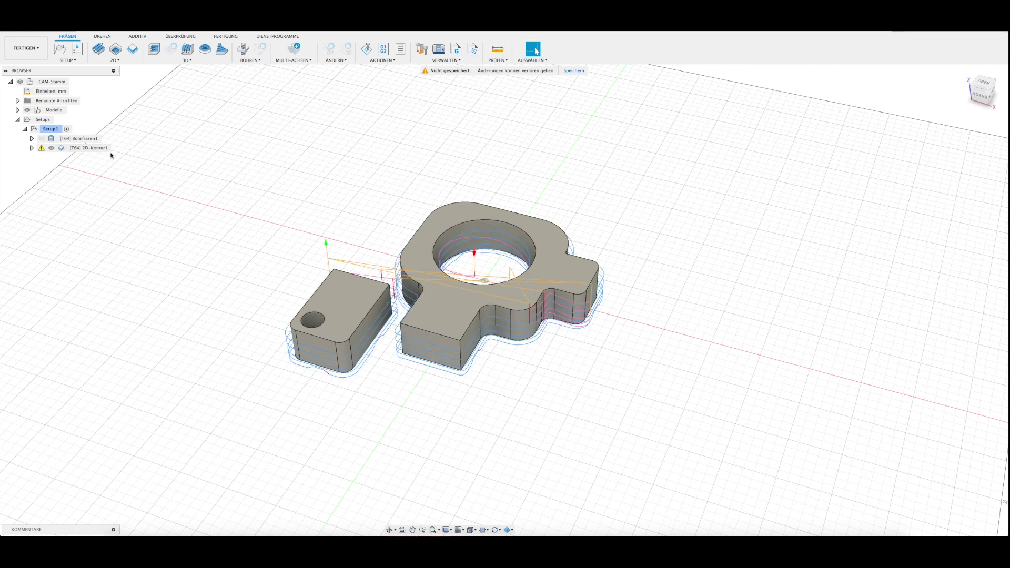
click(66, 139)
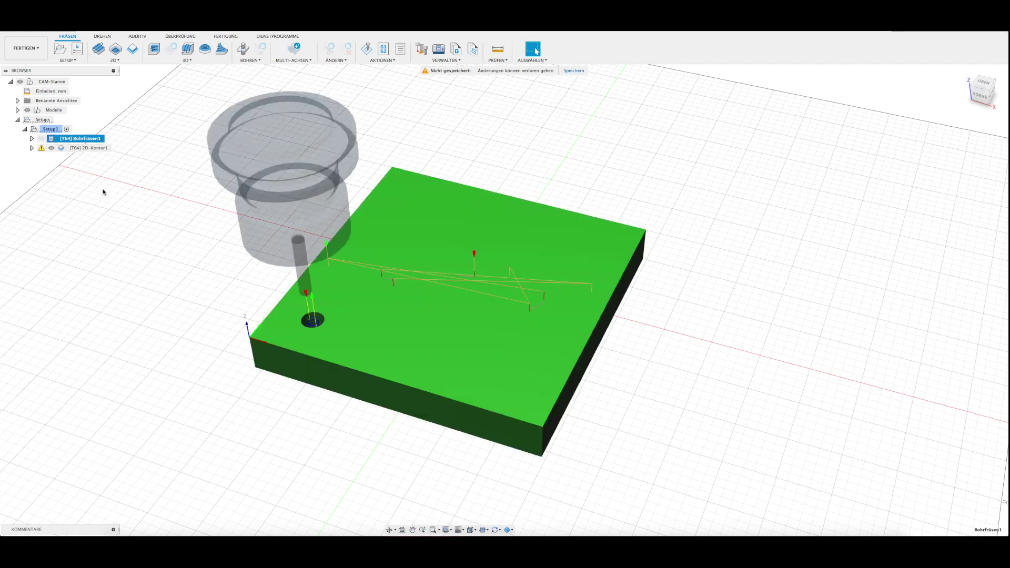
click(384, 51)
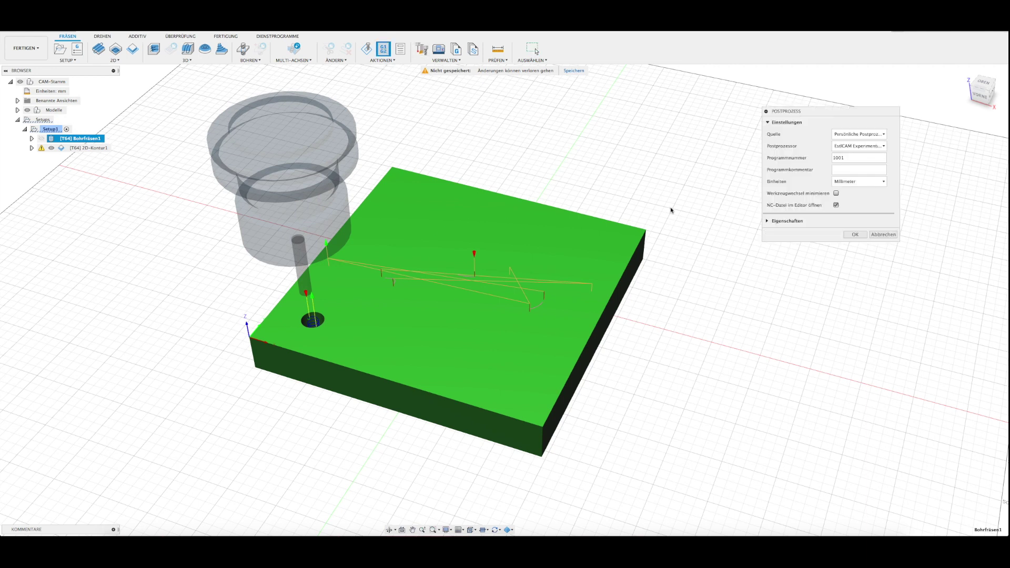
click(855, 235)
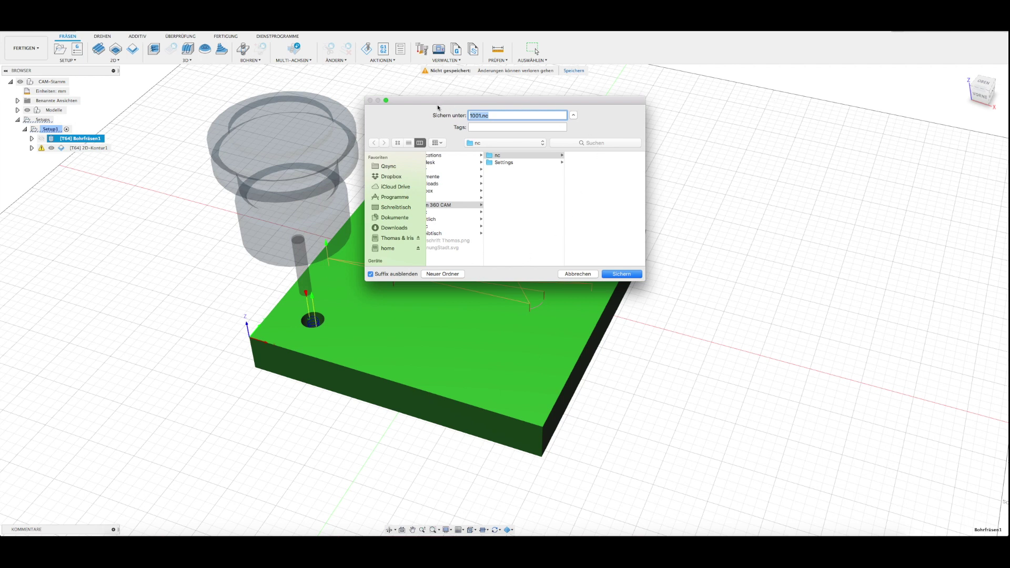
Save the bore-milling code to the desktop as halterung1.nc and close the editor
click(392, 208)
click(481, 116)
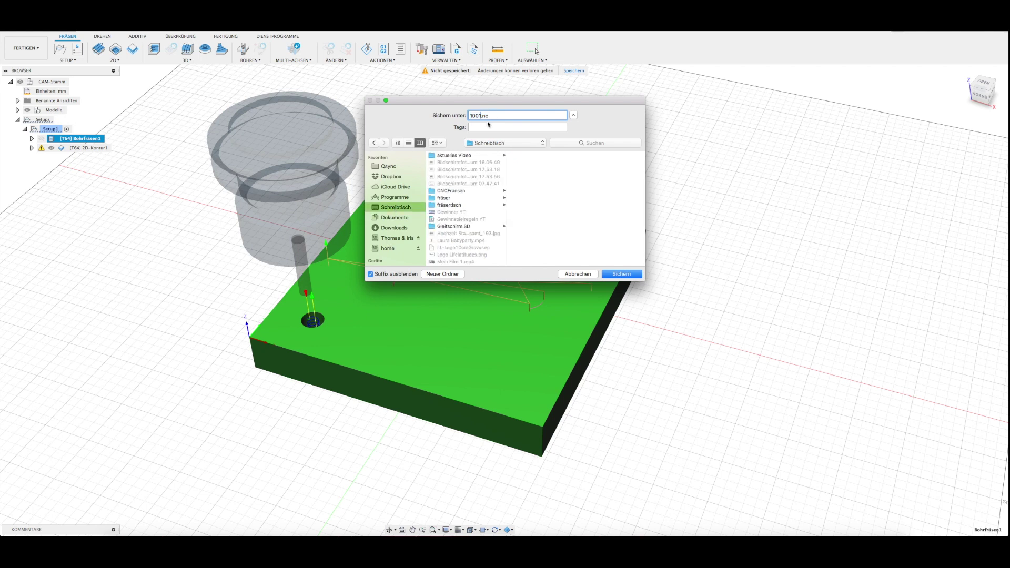
key(BackSpace)
key(BackSpace)
key(BackSpace)
text(halterung1)
click(617, 276)
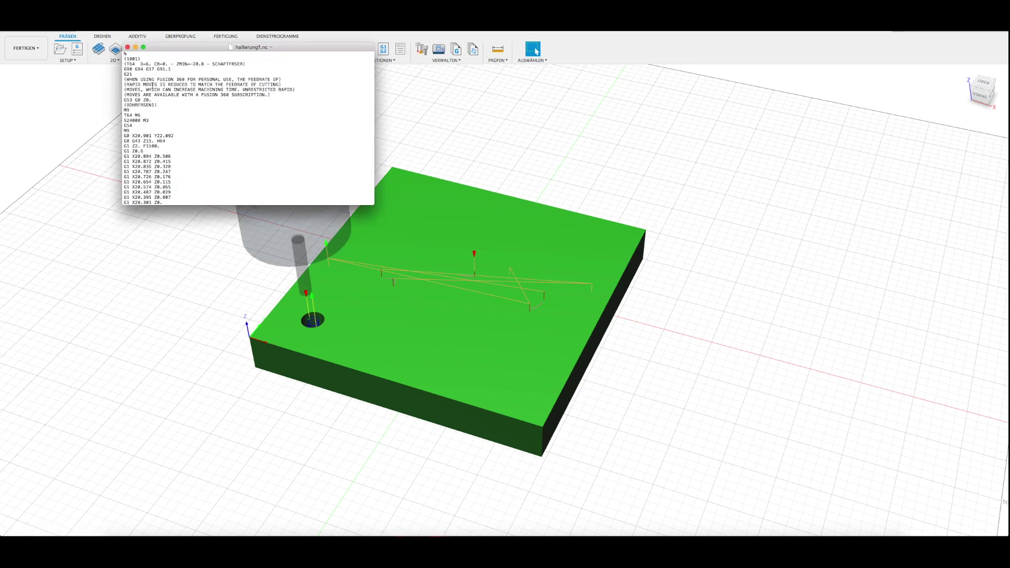
click(127, 50)
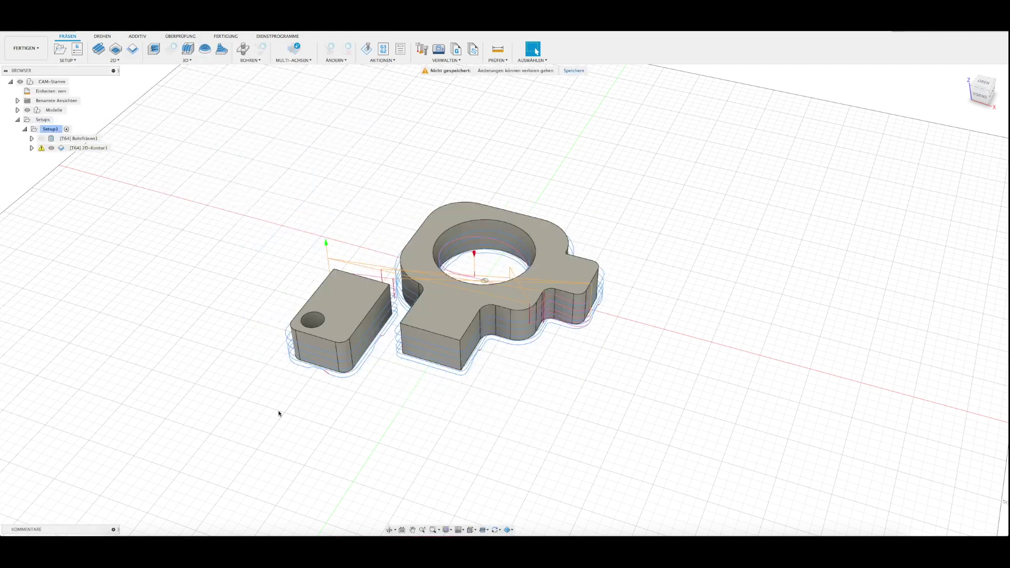
Post-process 2D-Kontur1 into halterung2.nc and close the G-code editor
click(65, 147)
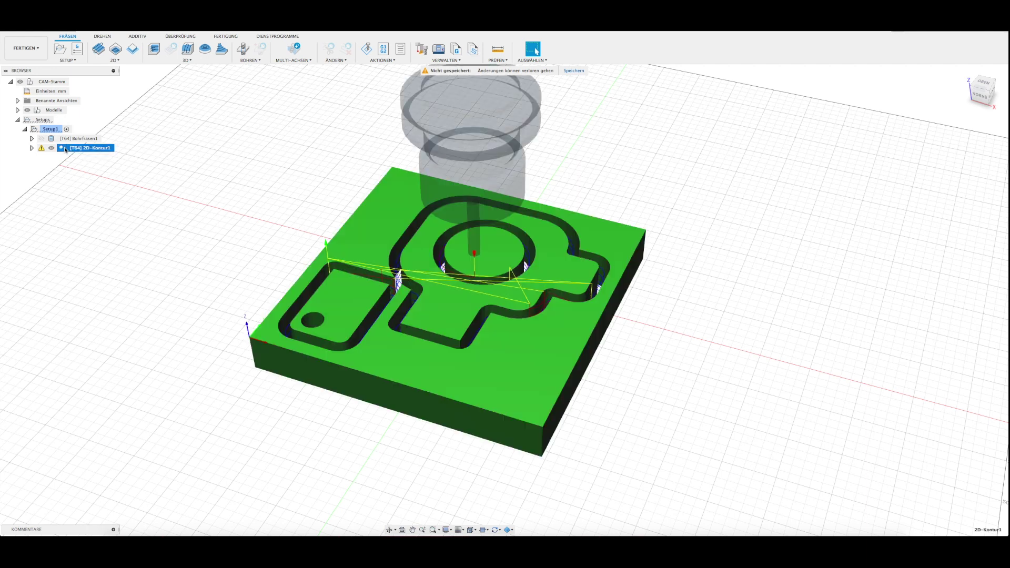
click(385, 51)
click(852, 235)
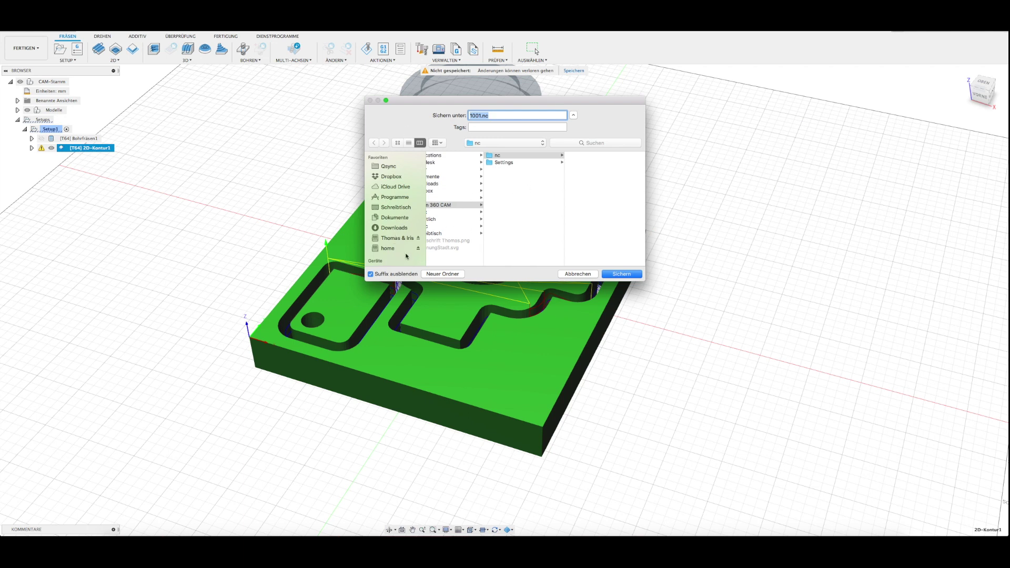
text(halterung2)
click(622, 274)
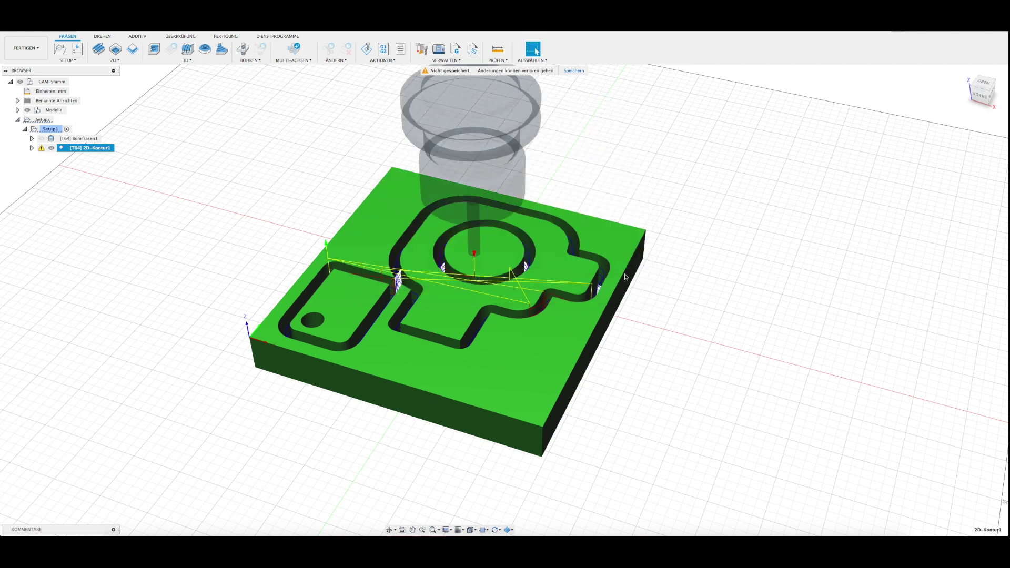
click(129, 49)
key(Escape)
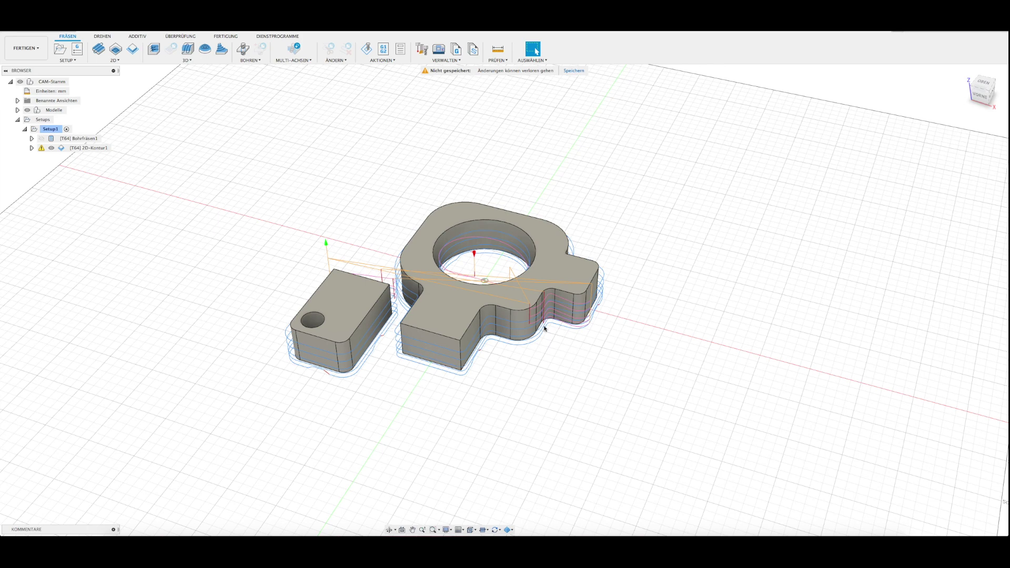
mouse_move(408, 413)
shift+middle_down()
mouse_move(428, 394)
mouse_move(413, 412)
shift+middle_up()
mouse_move(489, 391)
shift+middle_down()
mouse_move(478, 388)
mouse_move(491, 428)
mouse_move(483, 401)
mouse_move(480, 439)
mouse_move(507, 435)
mouse_move(528, 402)
mouse_move(523, 384)
mouse_move(526, 404)
shift+middle_up()
scroll(478, 387, up, 5)
scroll(460, 437, down, 2)
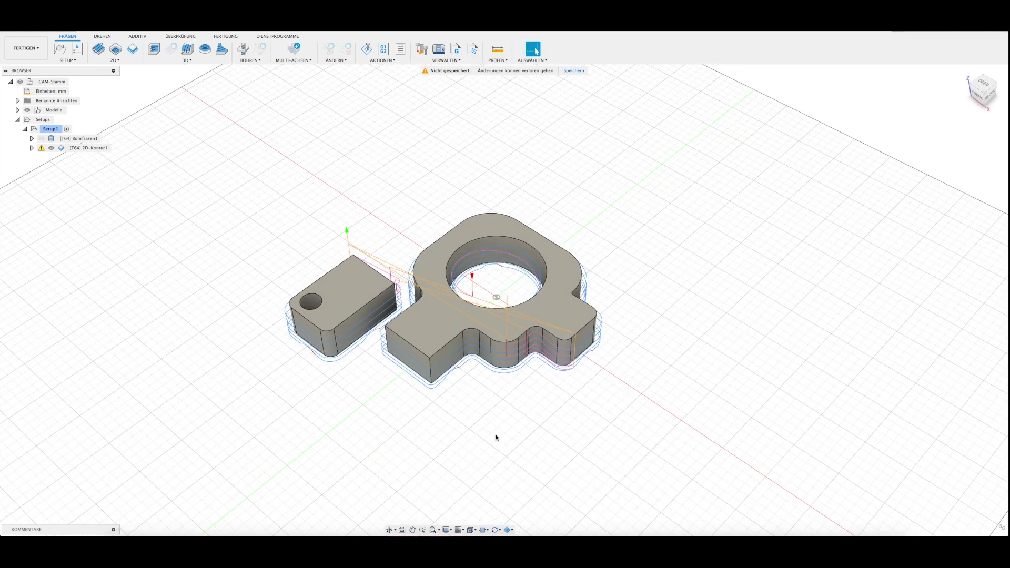
mouse_move(475, 460)
shift+middle_down()
mouse_move(480, 441)
mouse_move(515, 444)
mouse_move(478, 457)
shift+middle_up()
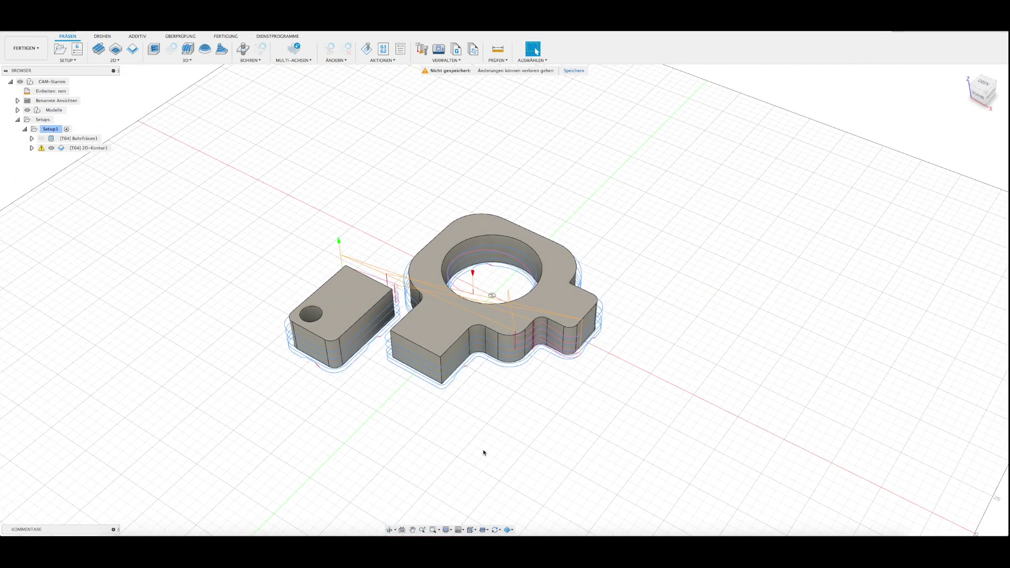
mouse_move(484, 456)
shift+middle_down()
mouse_move(465, 432)
mouse_move(464, 449)
mouse_move(466, 435)
mouse_move(335, 426)
mouse_move(444, 437)
mouse_move(480, 426)
mouse_move(476, 451)
mouse_move(467, 437)
shift+middle_up()
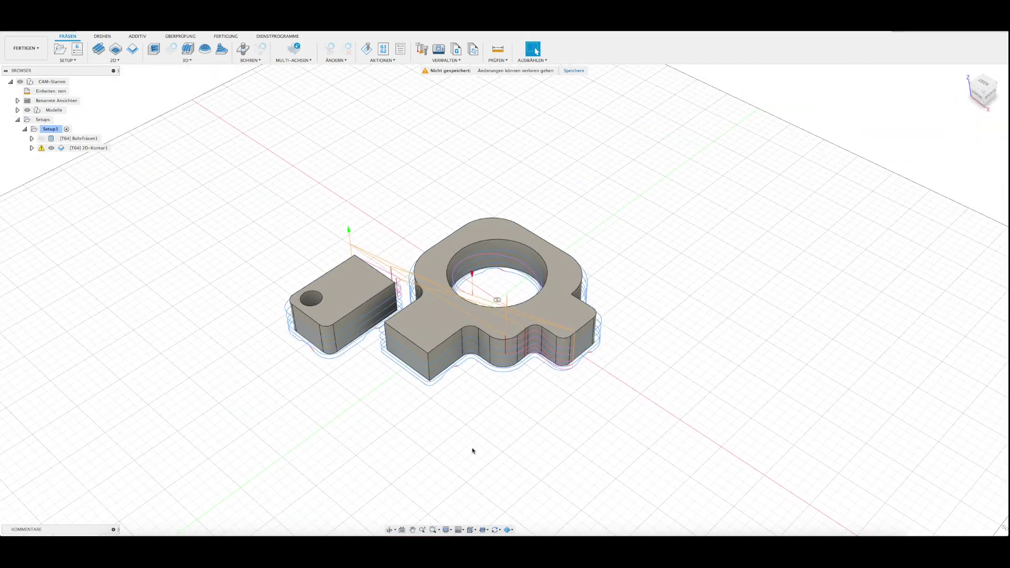